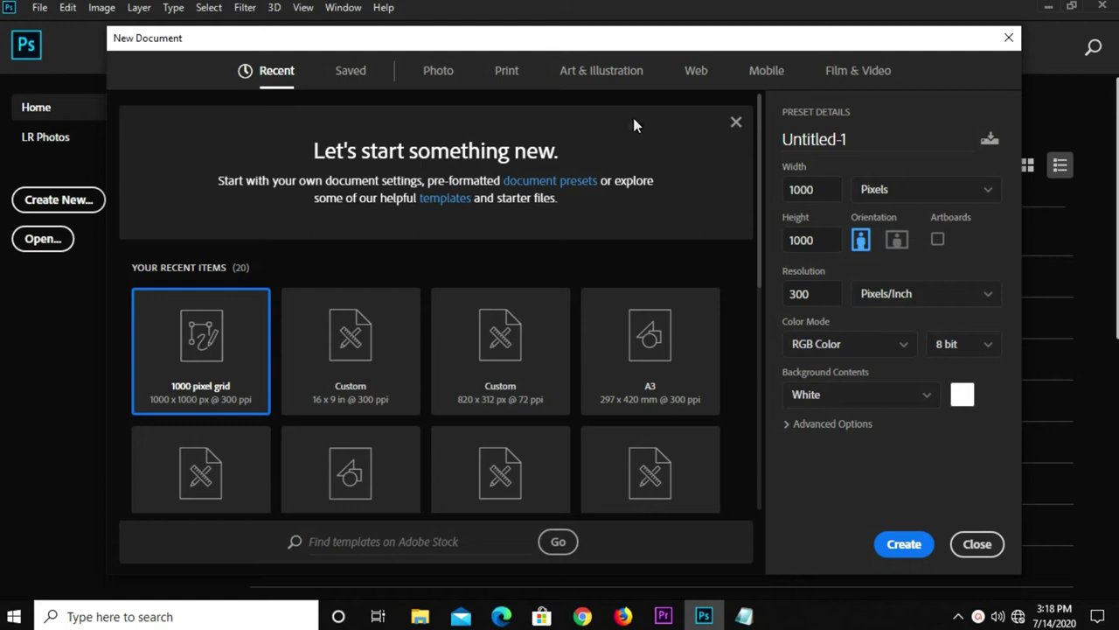
- Create a blank white 1000 × 1000 px, 300 ppi document from the Art & Illustration presets
{"action": "left_click", "coordinate": [616, 72]}
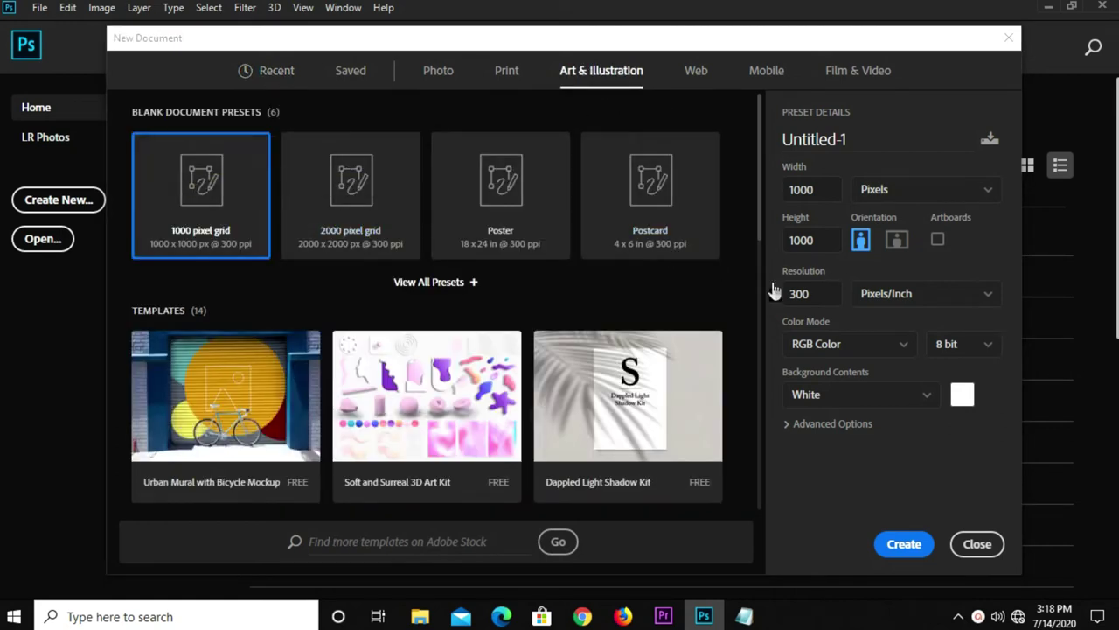
{"action": "left_click_drag", "start_coordinate": [812, 293], "coordinate": [785, 295]}
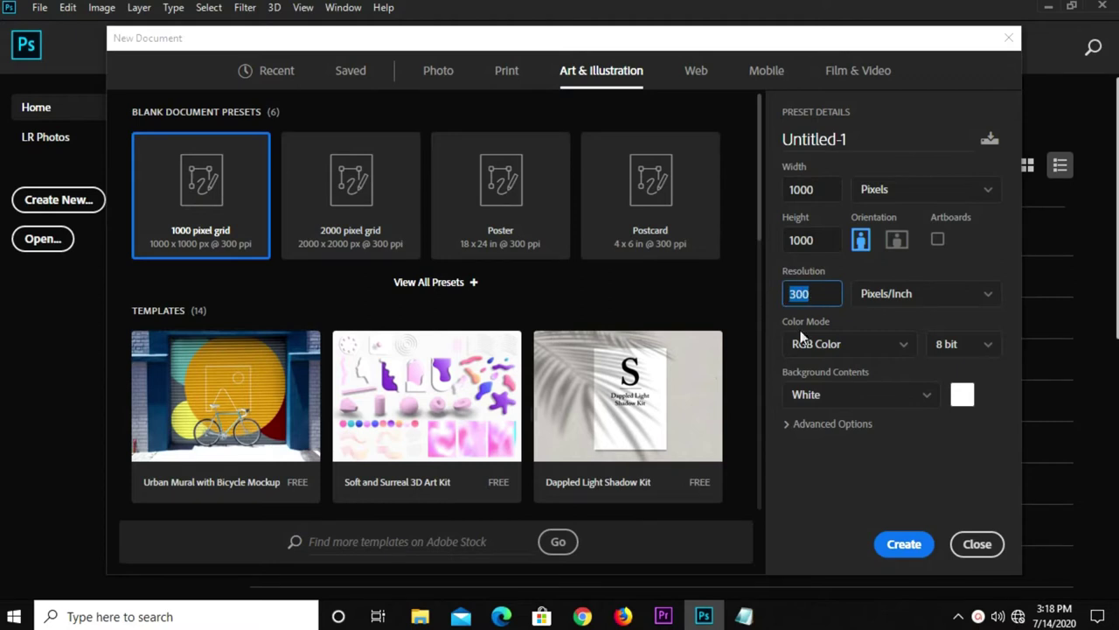
{"action": "left_click", "coordinate": [901, 543]}
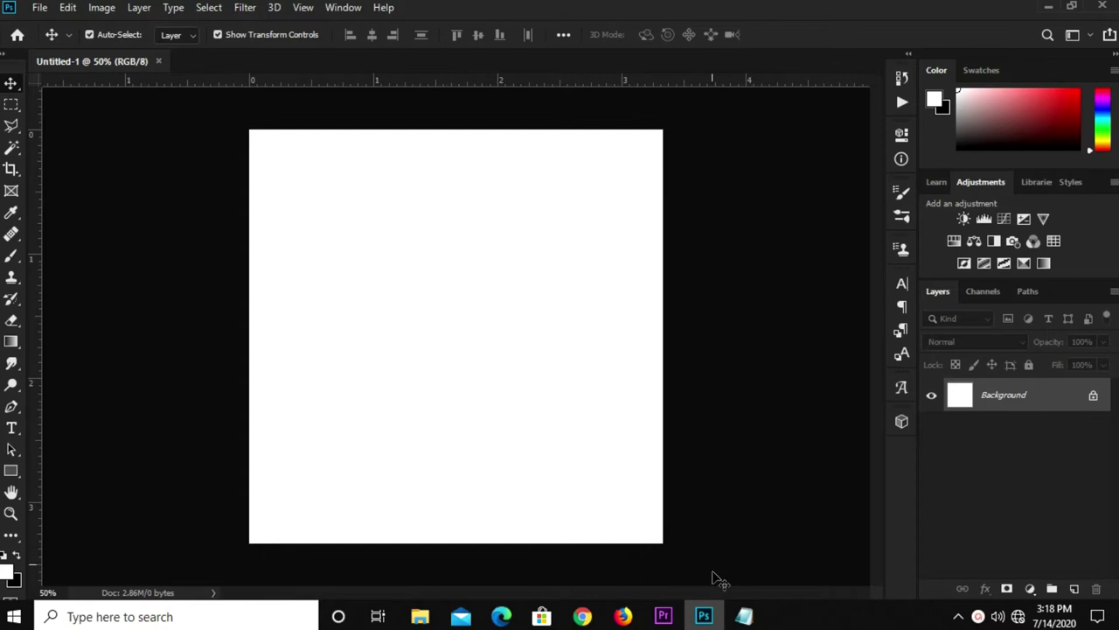
- Copy the crimson hex colour code from the notes in Notepad
{"action": "left_click", "coordinate": [704, 525]}
{"action": "left_click_drag", "start_coordinate": [396, 270], "coordinate": [354, 271]}
{"action": "right_click", "coordinate": [365, 272]}
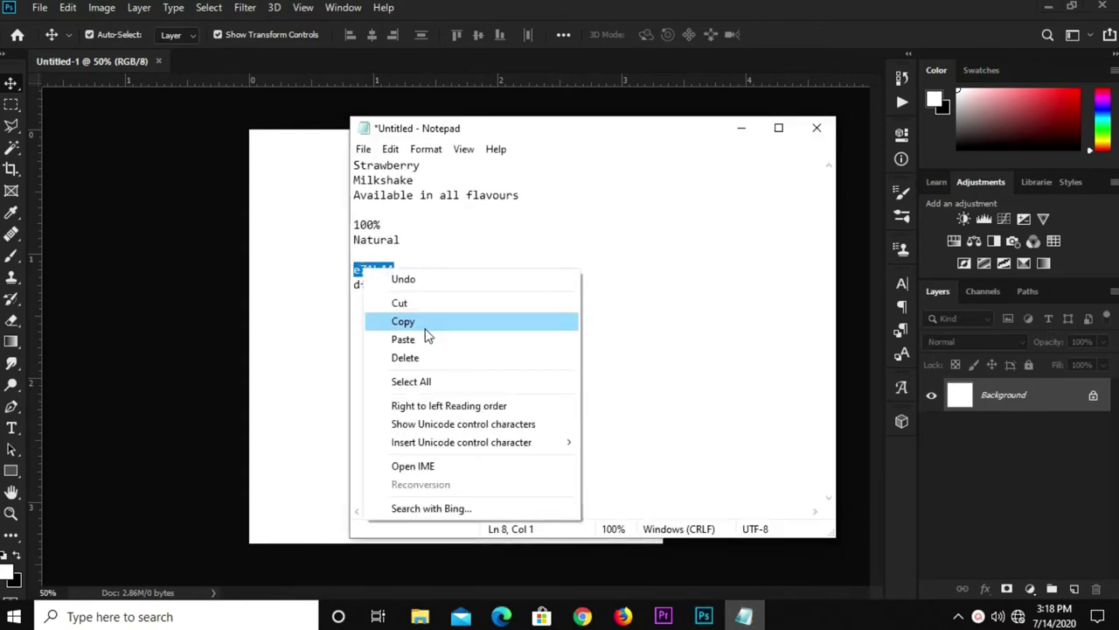
{"action": "left_click", "coordinate": [426, 329]}
- Add a Solid Color fill layer in crimson #e71b44 over the poster
{"action": "left_click", "coordinate": [295, 376]}
{"action": "left_click", "coordinate": [1030, 592]}
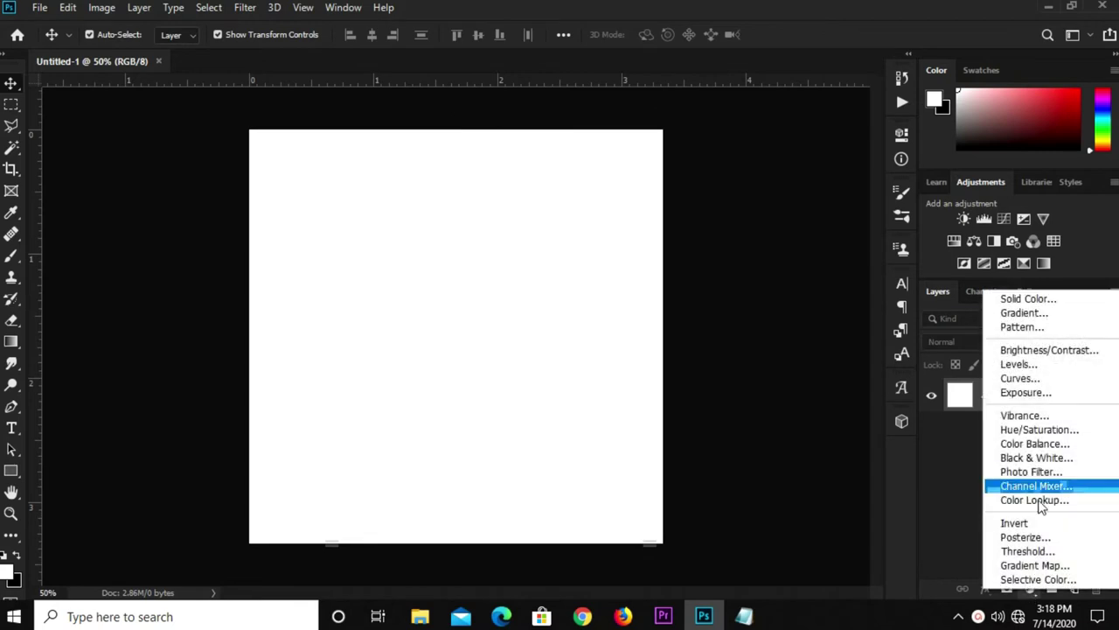
{"action": "left_click", "coordinate": [1046, 297]}
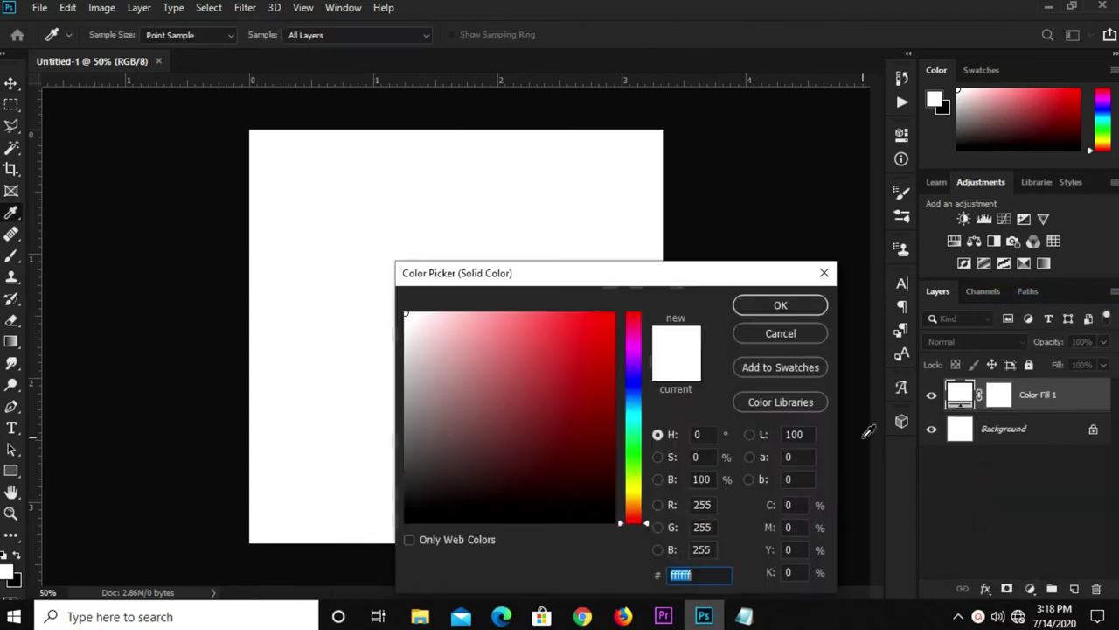
{"action": "key", "text": "ctrl+v"}
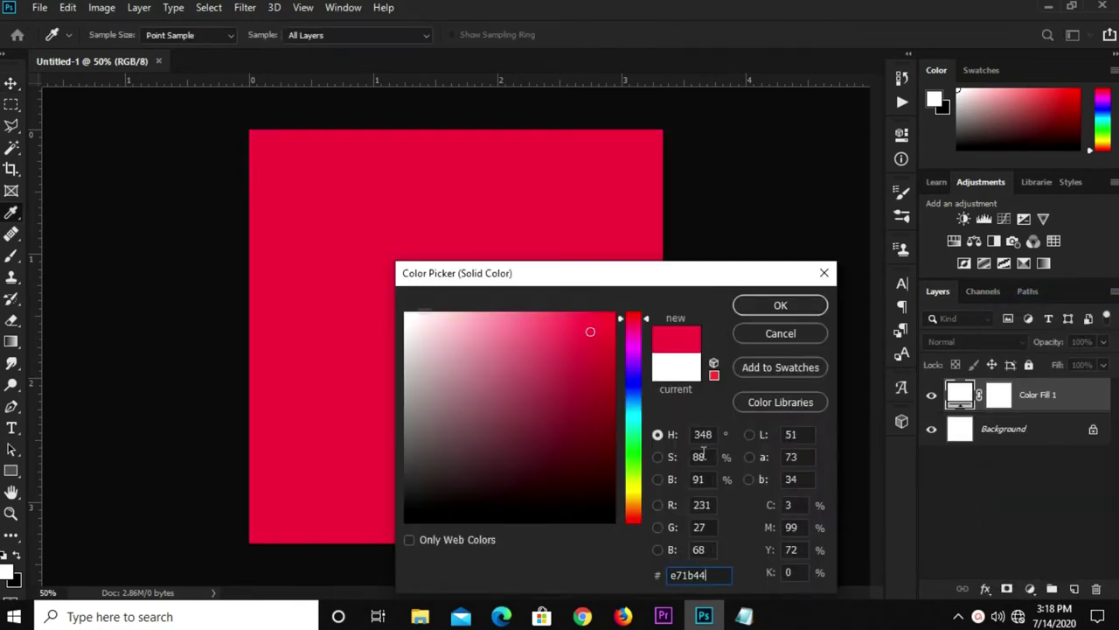
{"action": "left_click", "coordinate": [759, 306]}
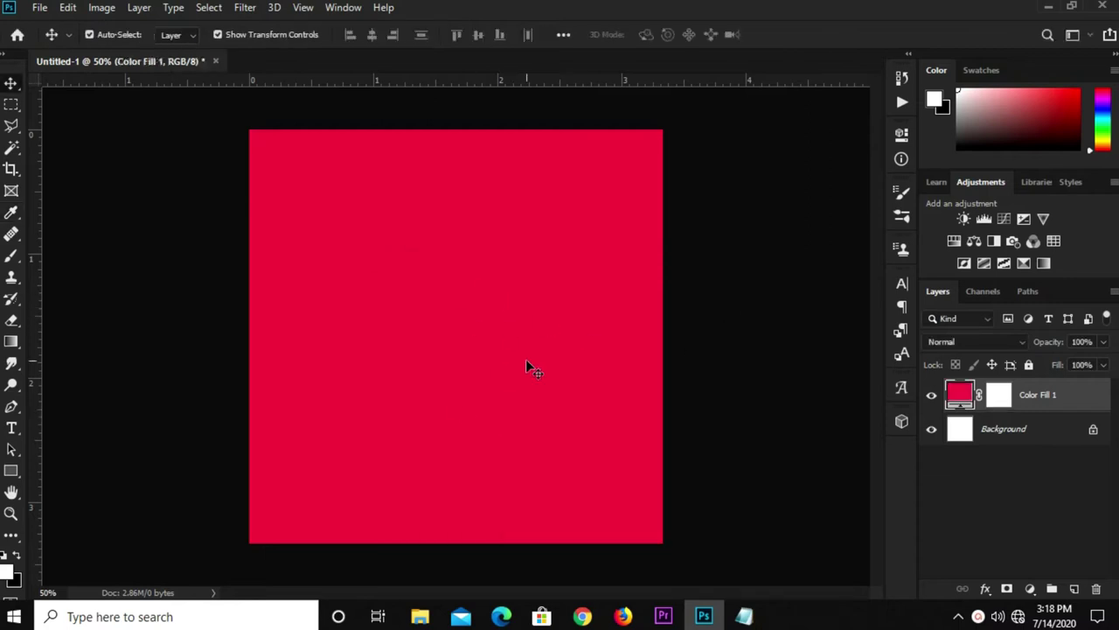
- Add a new empty layer and pick the Brush Tool with white as the colour
{"action": "left_click", "coordinate": [1074, 589]}
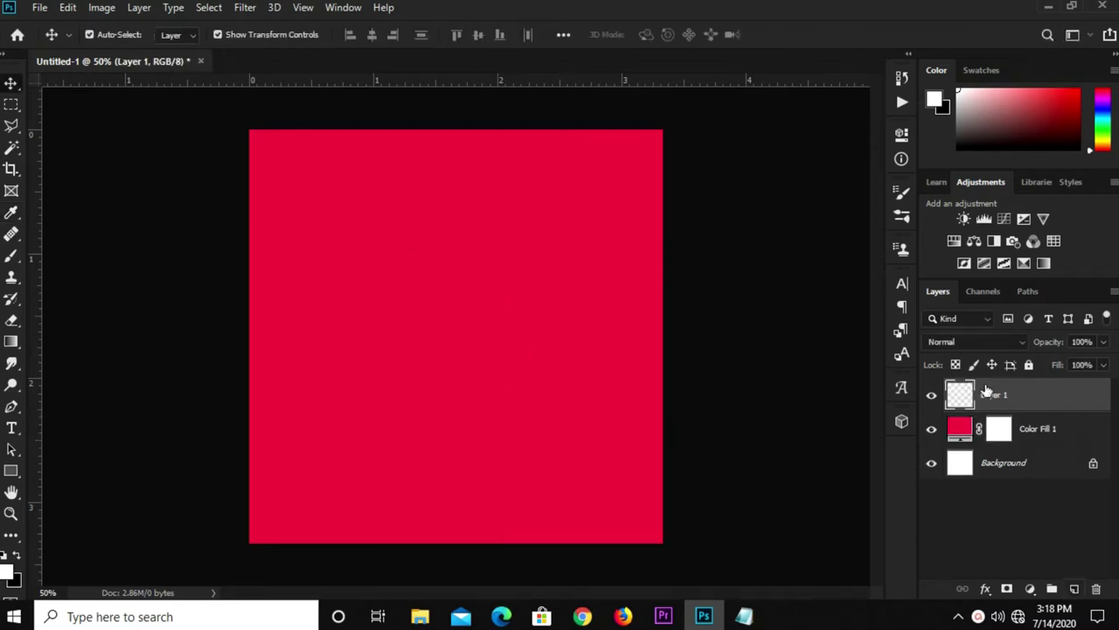
{"action": "left_click", "coordinate": [12, 266]}
{"action": "left_click", "coordinate": [63, 258]}
{"action": "right_click", "coordinate": [7, 258]}
{"action": "left_click", "coordinate": [71, 259]}
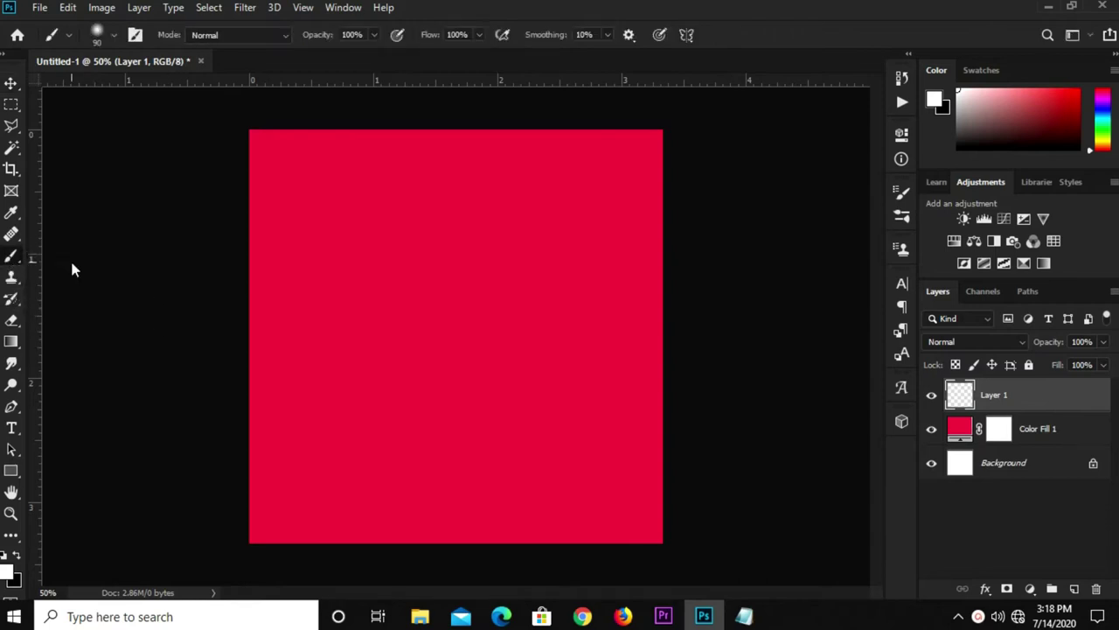
{"action": "left_click", "coordinate": [11, 570]}
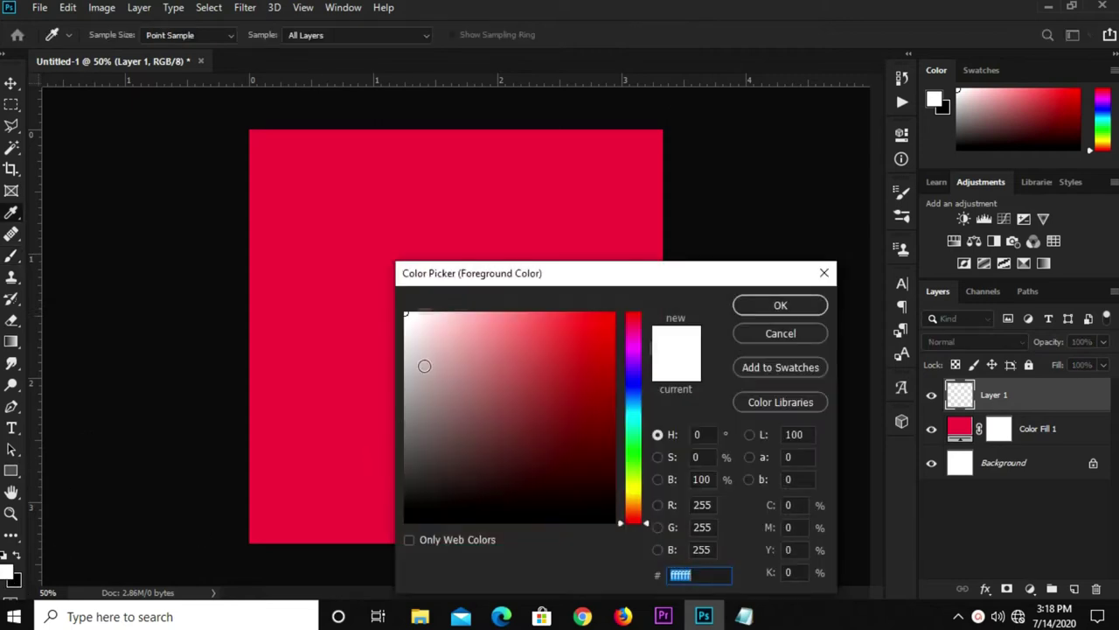
{"action": "left_click", "coordinate": [760, 311]}
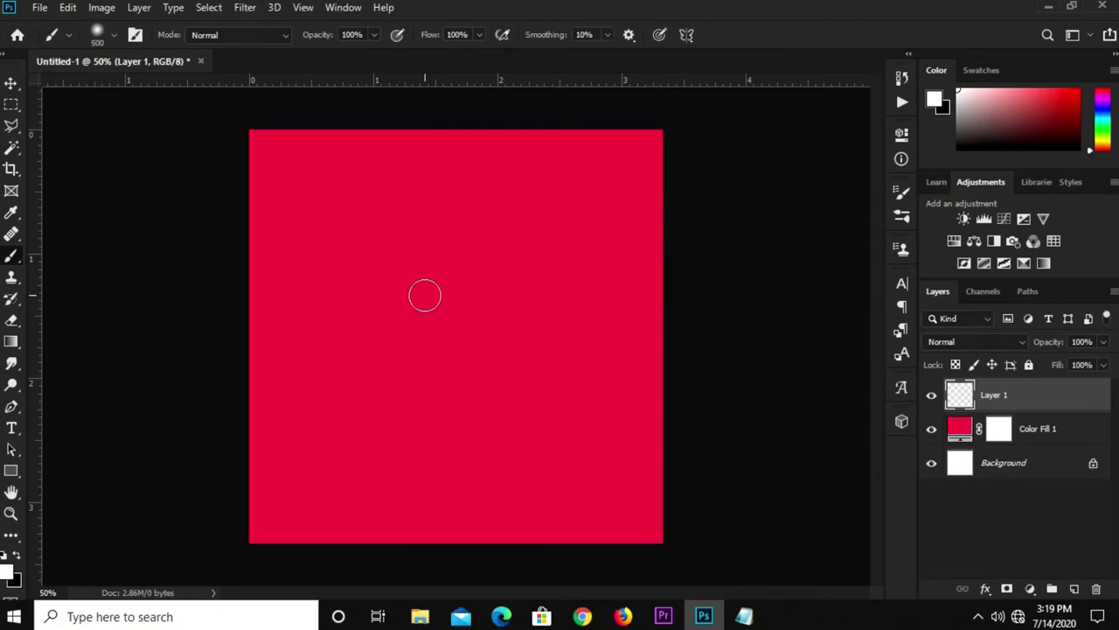
- Size the brush to about 1100 px and paint a soft white glow at the canvas centre
{"action": "key", "text": "bracketright"}
{"action": "key", "text": "bracketright"}
{"action": "key", "text": "bracketright"}
{"action": "key", "text": "bracketleft"}
{"action": "key", "text": "bracketleft"}
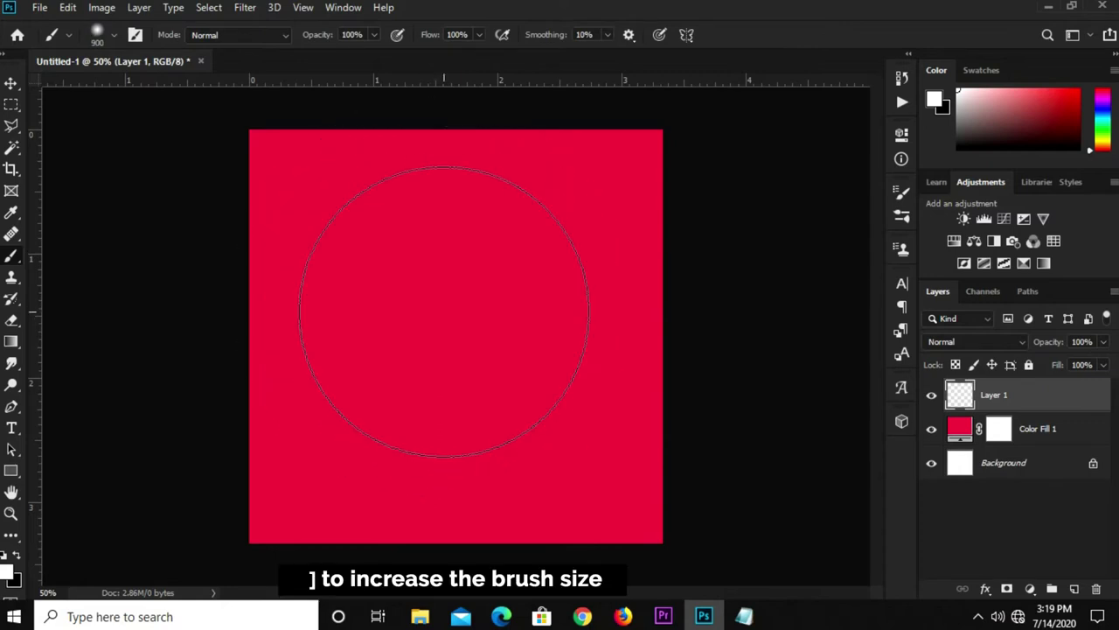
{"action": "key", "text": "bracketright"}
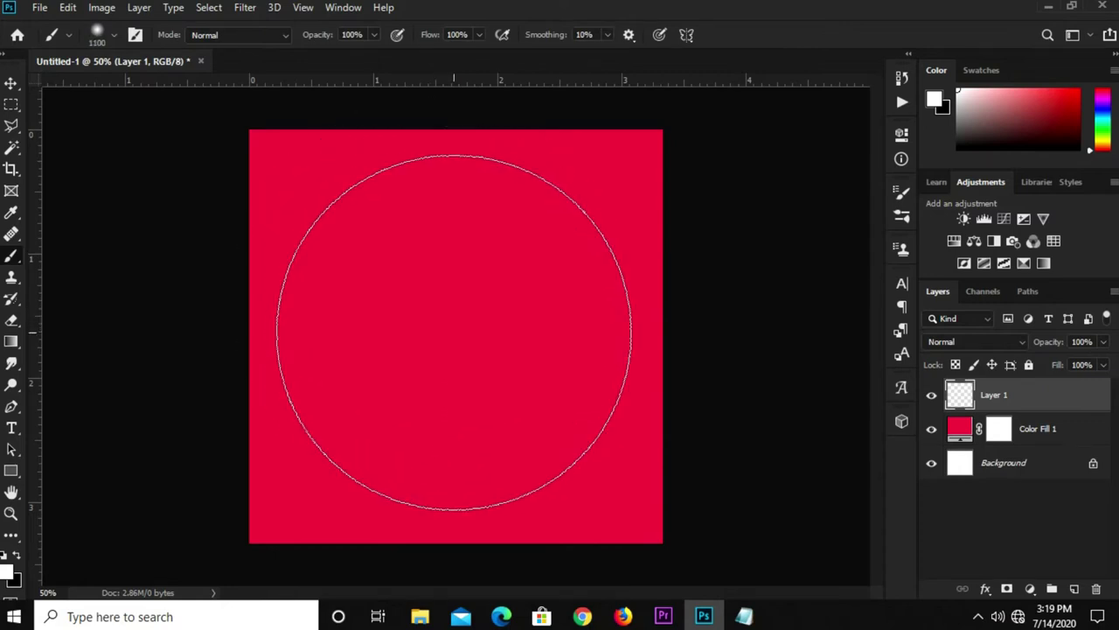
{"action": "left_click", "coordinate": [454, 333]}
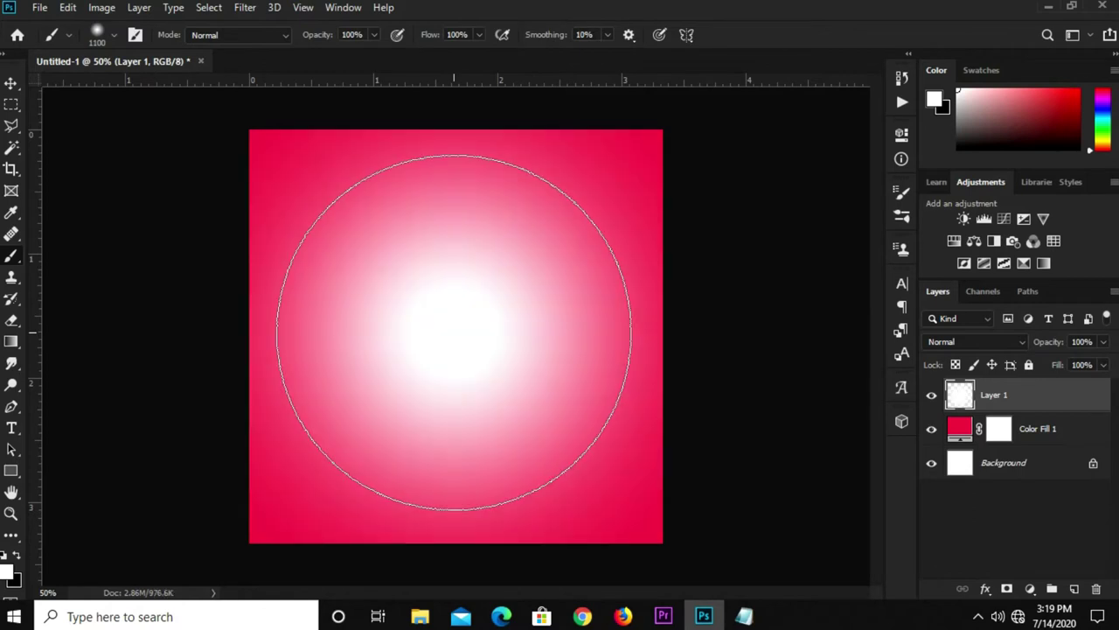
- Set the glow layer's opacity to 70% and deselect it
{"action": "key", "text": "v"}
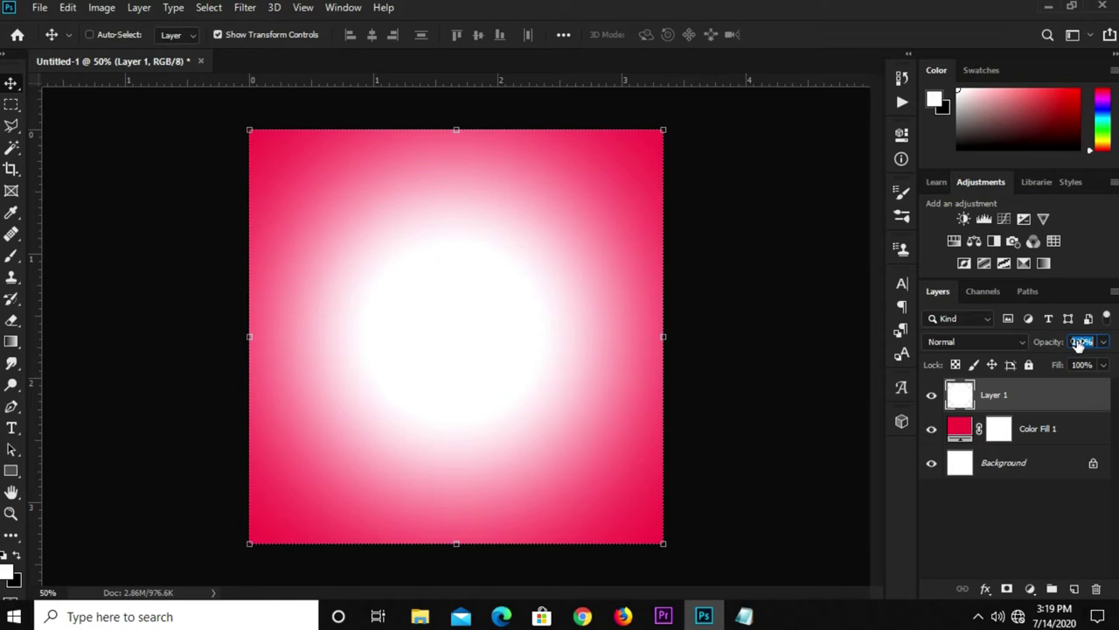
{"action": "type", "text": "70"}
{"action": "key", "text": "Return"}
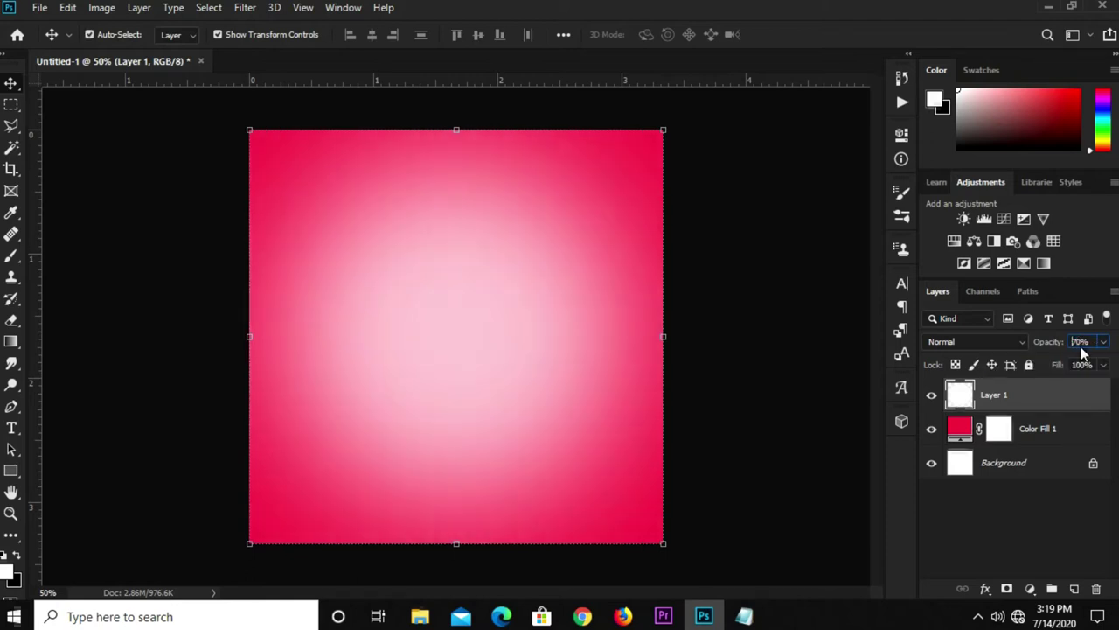
{"action": "left_click", "coordinate": [669, 320]}
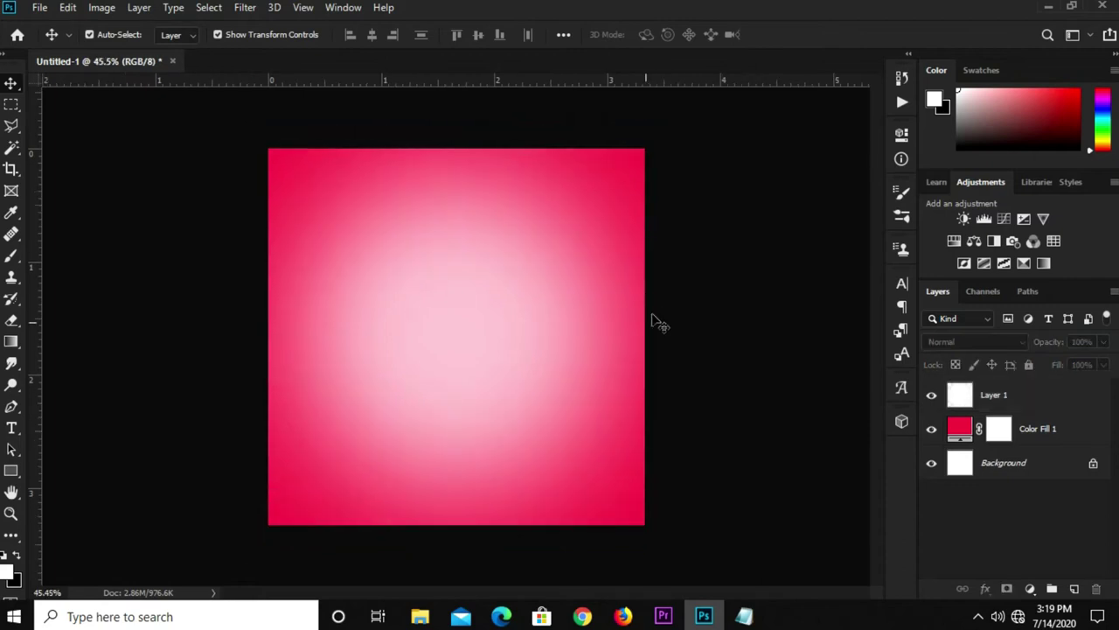
- Open stberry.psd and make its Ray-PNG-Free-Download sunburst layer visible
{"action": "left_click", "coordinate": [39, 8]}
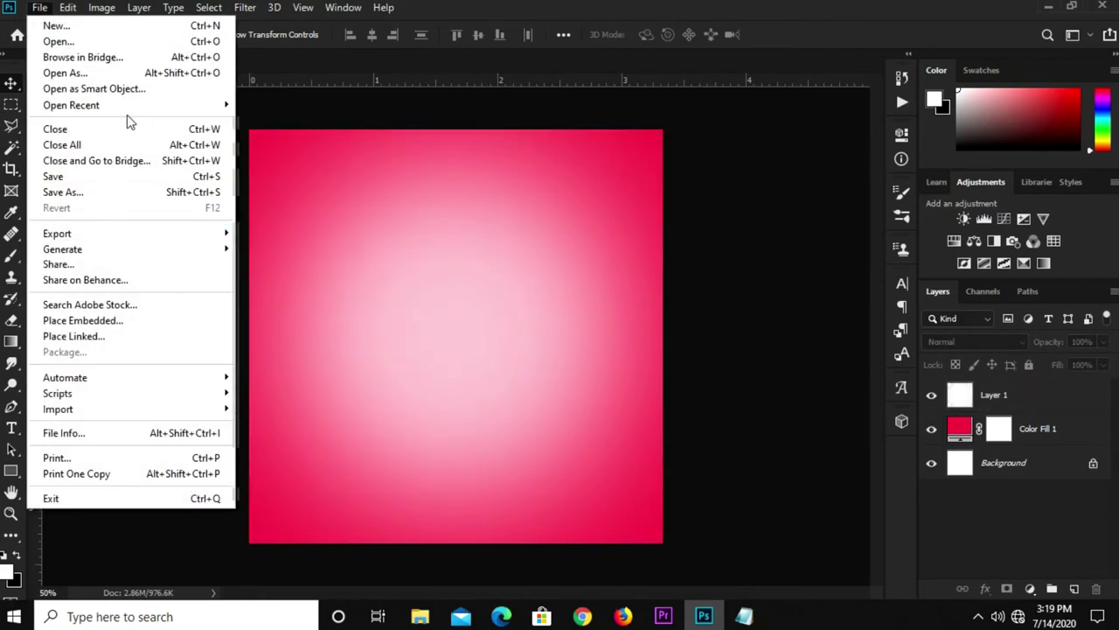
{"action": "mouse_move", "coordinate": [131, 105]}
{"action": "left_click", "coordinate": [292, 106]}
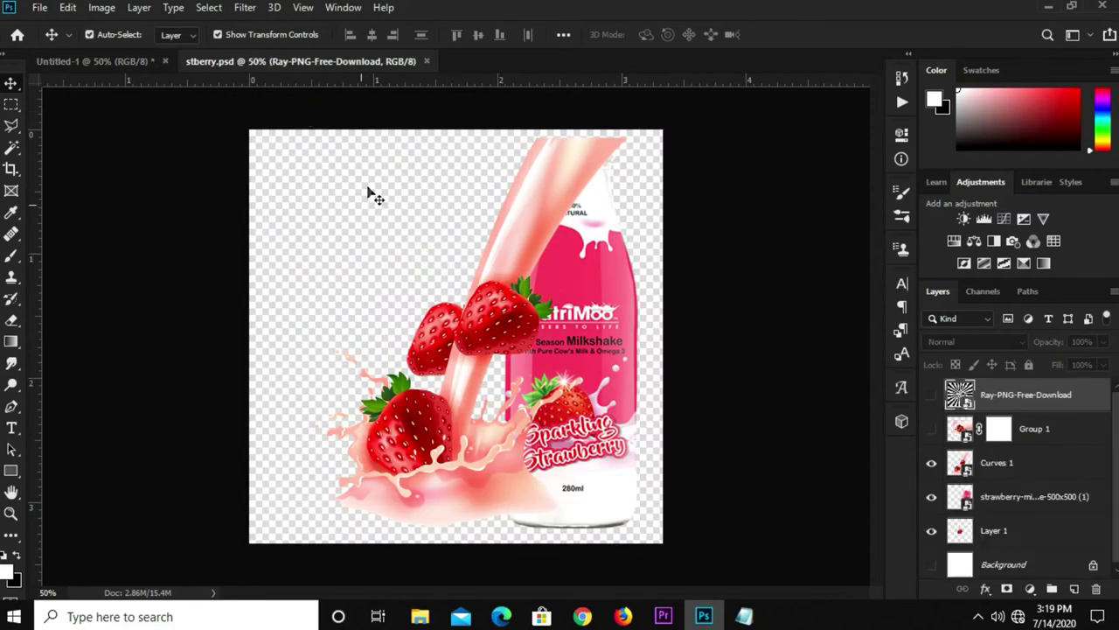
{"action": "left_click", "coordinate": [933, 398]}
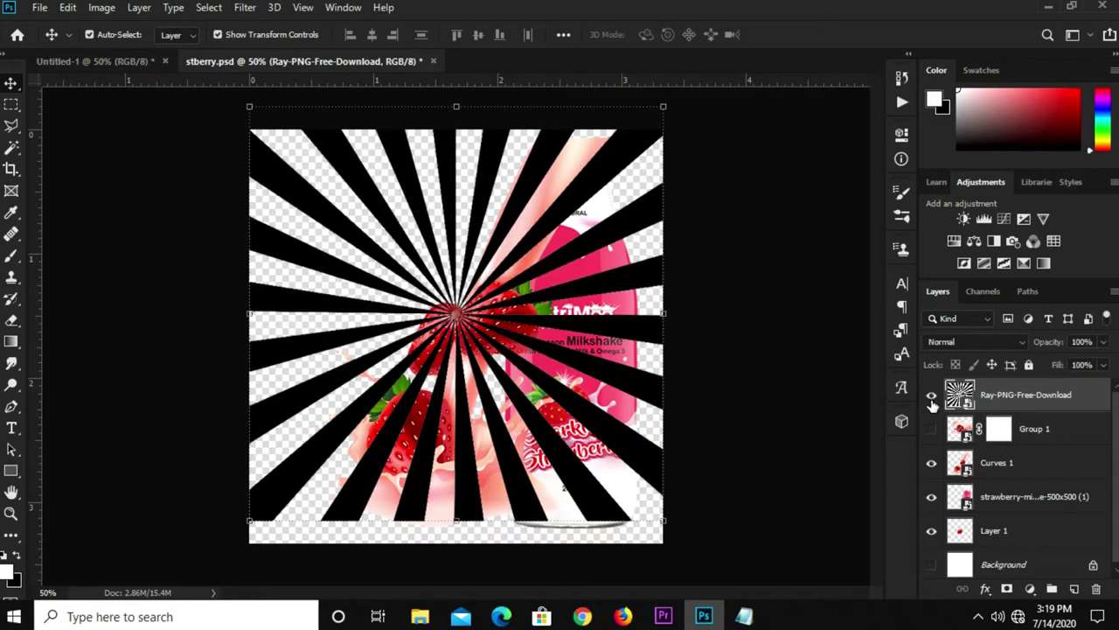
- Drag the sunburst rays into the Untitled-1 poster, centre them, and hide Curves 1
{"action": "mouse_move", "coordinate": [382, 303]}
{"action": "left_mouse_down"}
{"action": "mouse_move", "coordinate": [252, 160]}
{"action": "mouse_move", "coordinate": [283, 212]}
{"action": "left_mouse_up"}
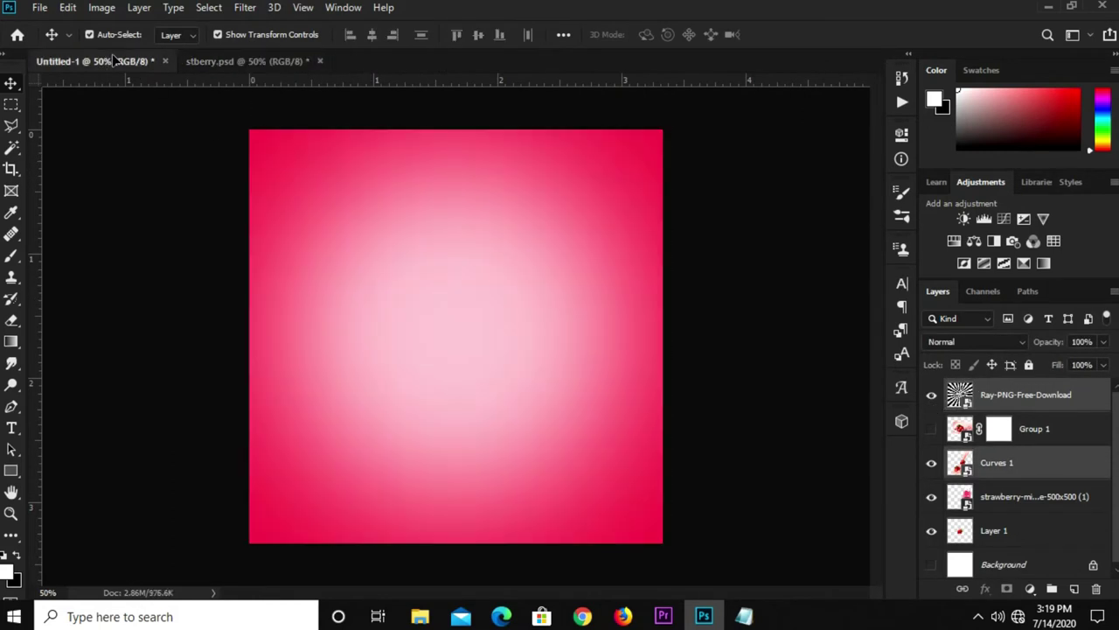
{"action": "left_click_drag", "start_coordinate": [282, 212], "coordinate": [429, 293]}
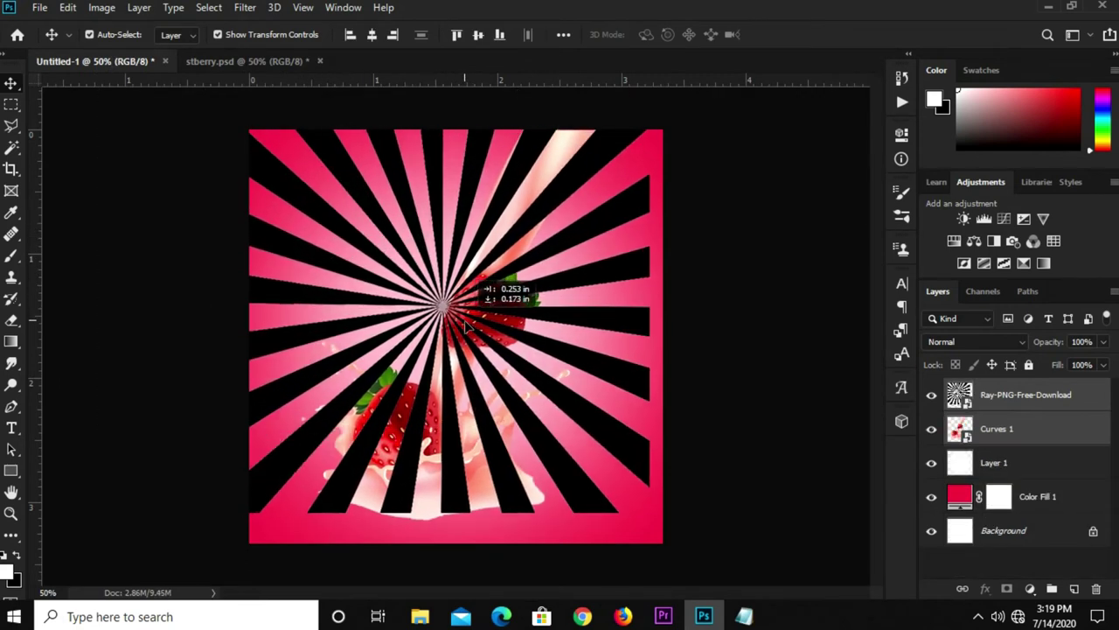
{"action": "left_click_drag", "start_coordinate": [560, 262], "coordinate": [554, 312]}
{"action": "left_click", "coordinate": [731, 304]}
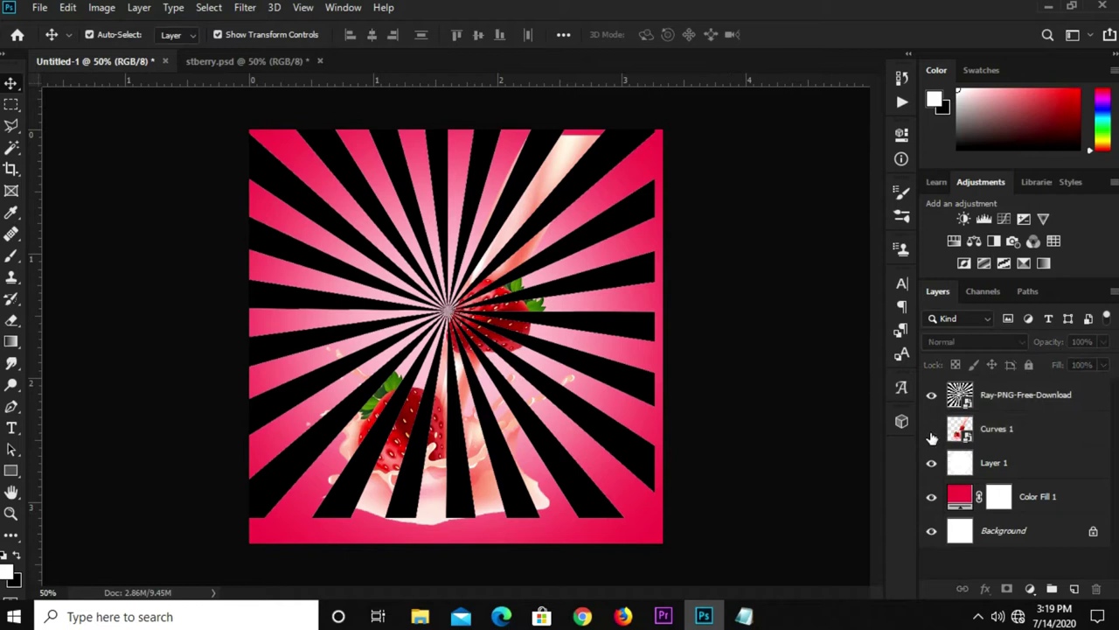
{"action": "left_click", "coordinate": [931, 432]}
{"action": "left_click", "coordinate": [489, 325]}
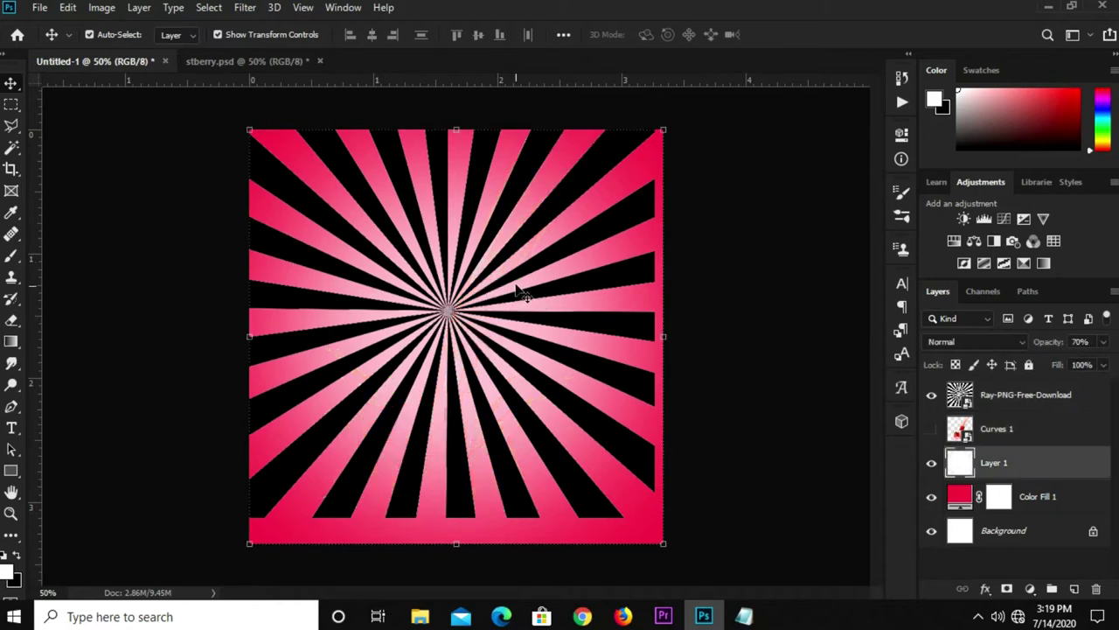
{"action": "scroll", "coordinate": [522, 315], "scroll_direction": "down", "scroll_amount": 1}
- Invert the Ray layer to white, move it below Curves 1, and fade it to about 15% opacity
{"action": "left_click", "coordinate": [1024, 409]}
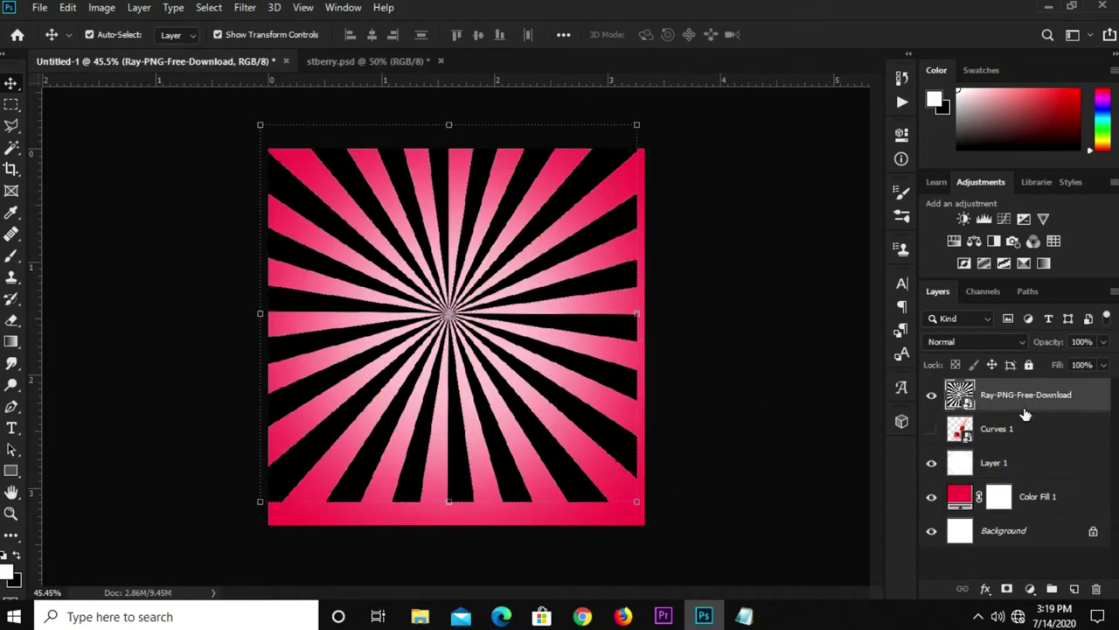
{"action": "left_click_drag", "start_coordinate": [361, 261], "coordinate": [377, 274]}
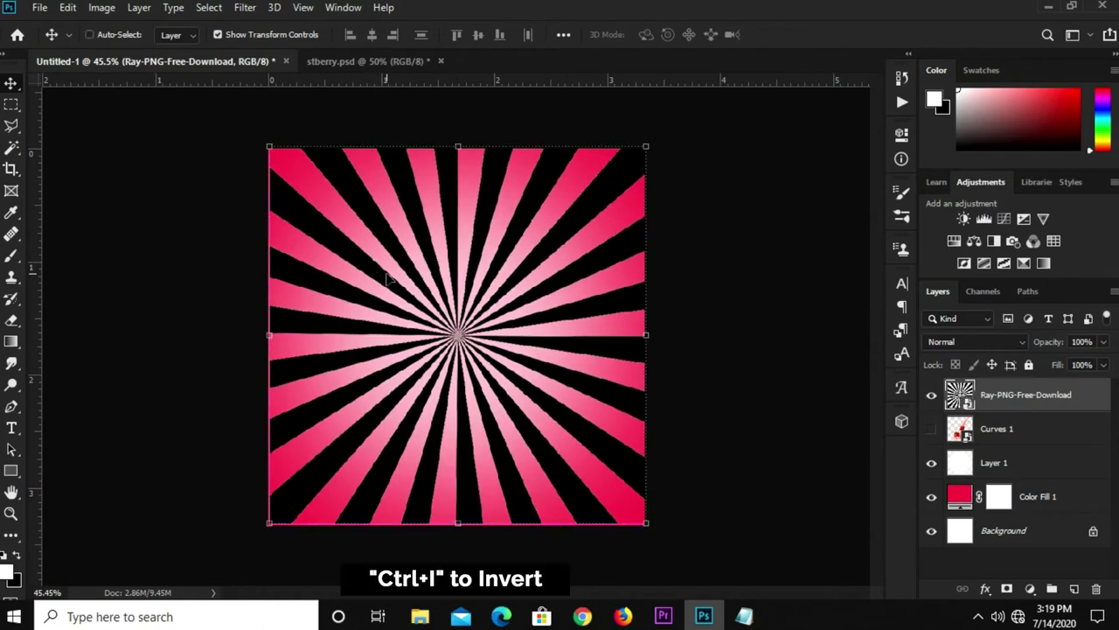
{"action": "key", "text": "ctrl+i"}
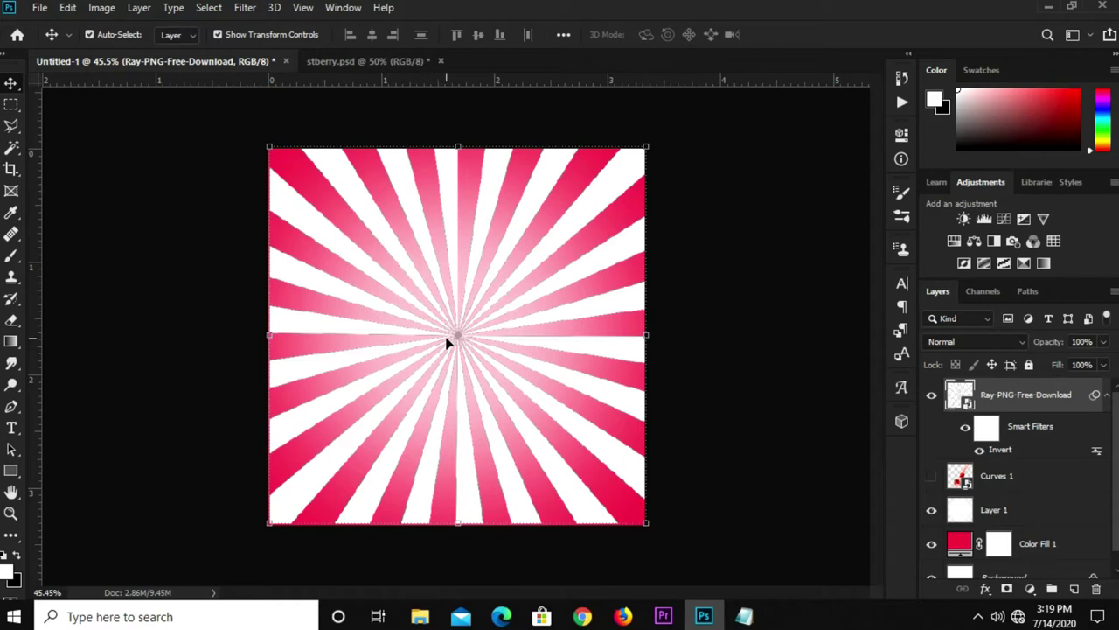
{"action": "left_click_drag", "start_coordinate": [1045, 398], "coordinate": [1035, 498]}
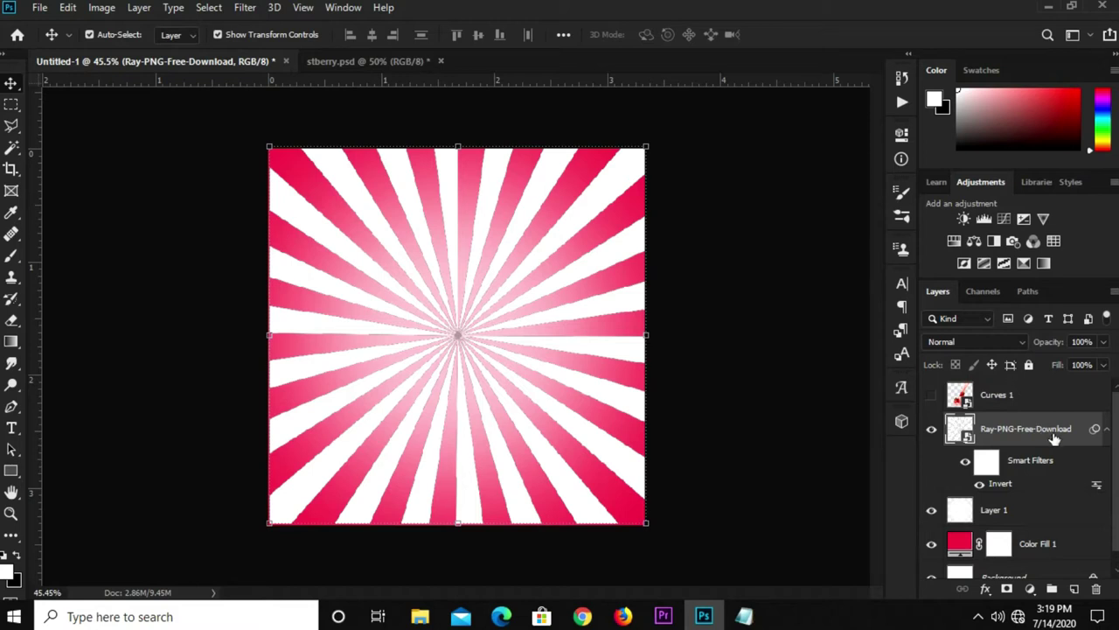
{"action": "left_click", "coordinate": [1103, 342]}
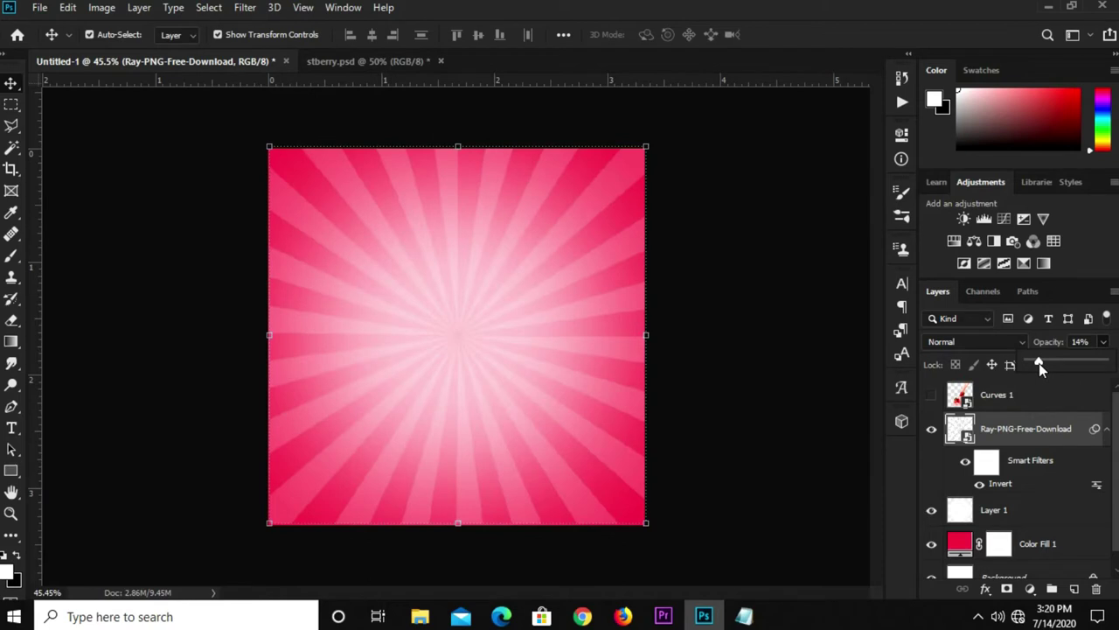
{"action": "left_click", "coordinate": [1083, 341]}
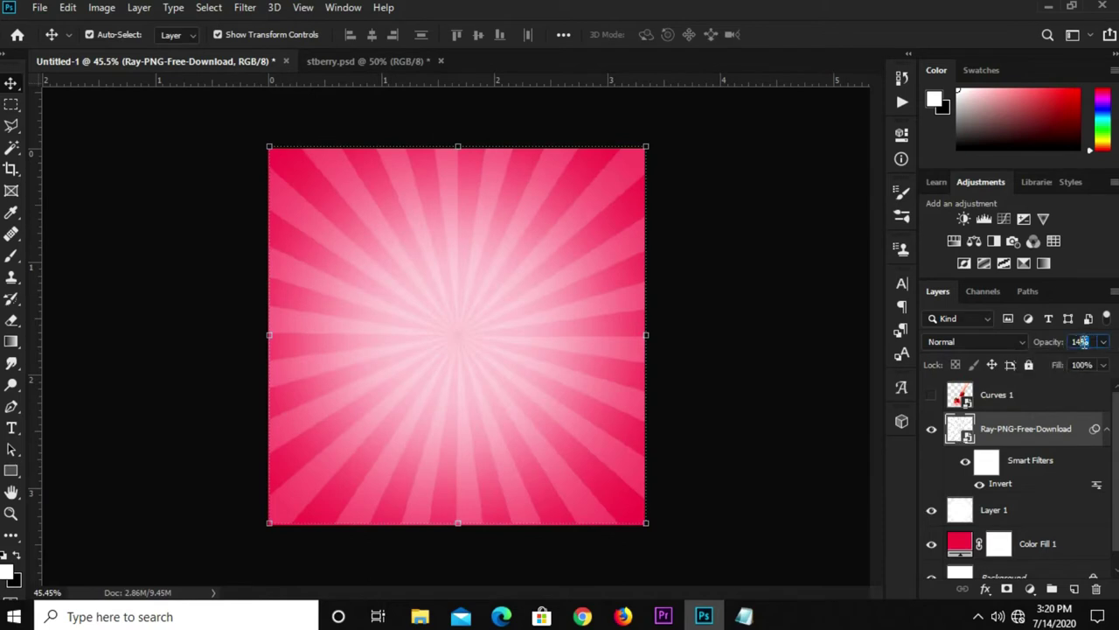
{"action": "type", "text": "15"}
- Add a layer mask to the ray layer and set up a large soft black brush
{"action": "left_click", "coordinate": [1006, 590]}
{"action": "left_click", "coordinate": [1006, 590]}
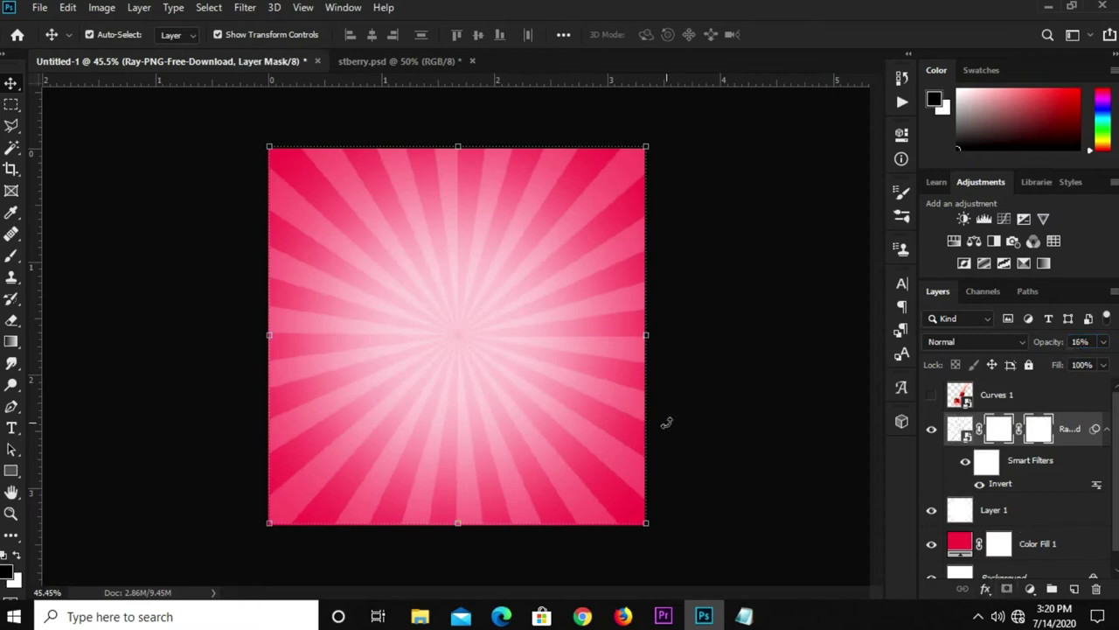
{"action": "key", "text": "ctrl+z"}
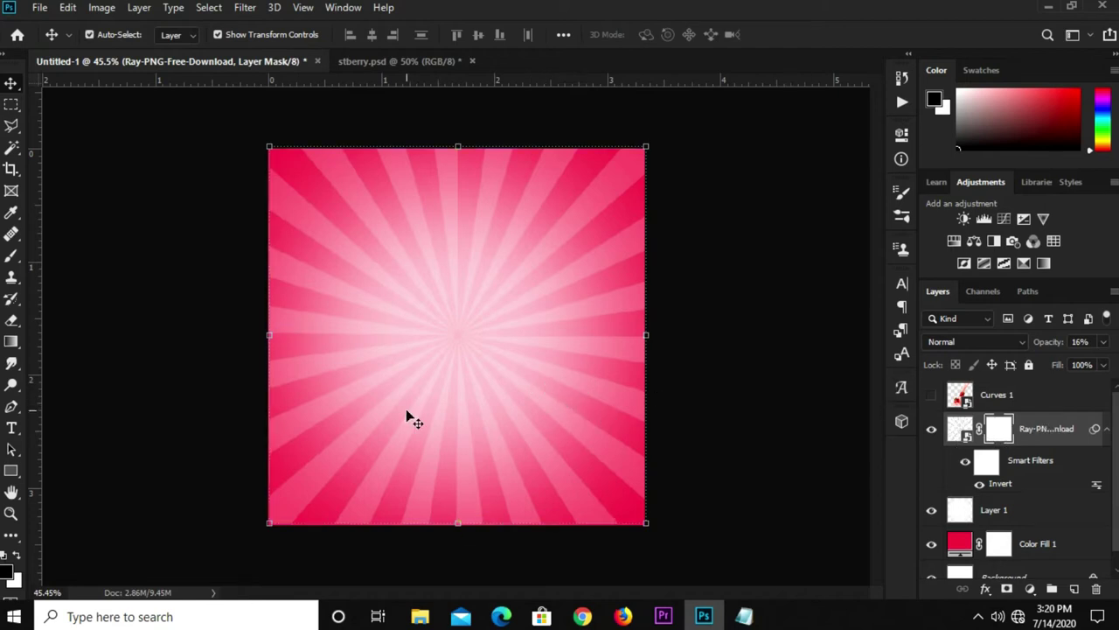
{"action": "right_click", "coordinate": [11, 255]}
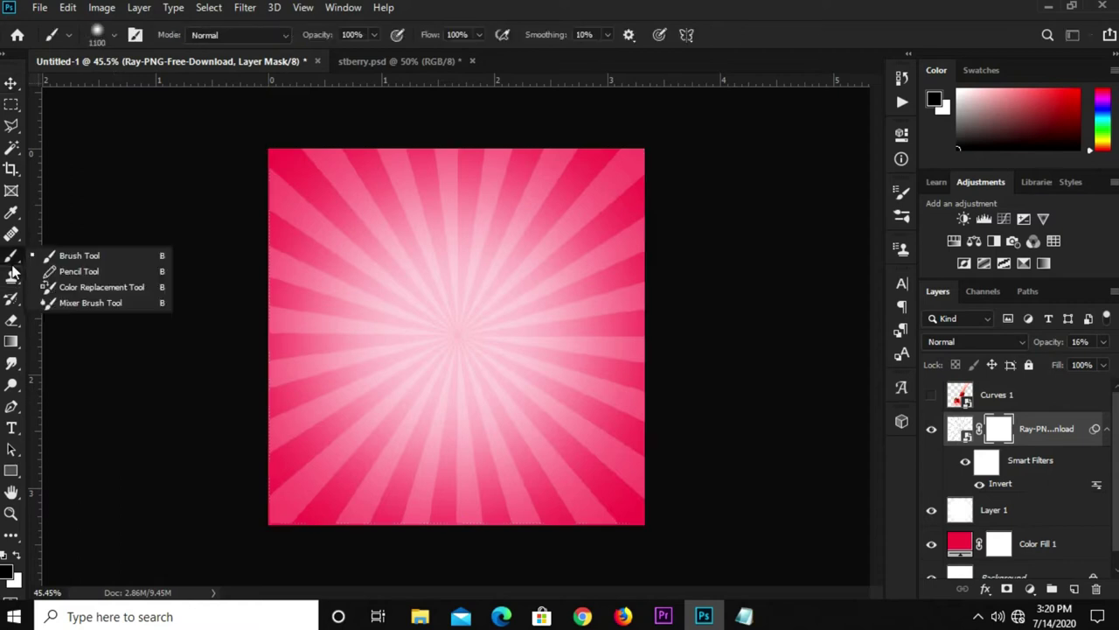
{"action": "left_click", "coordinate": [61, 253]}
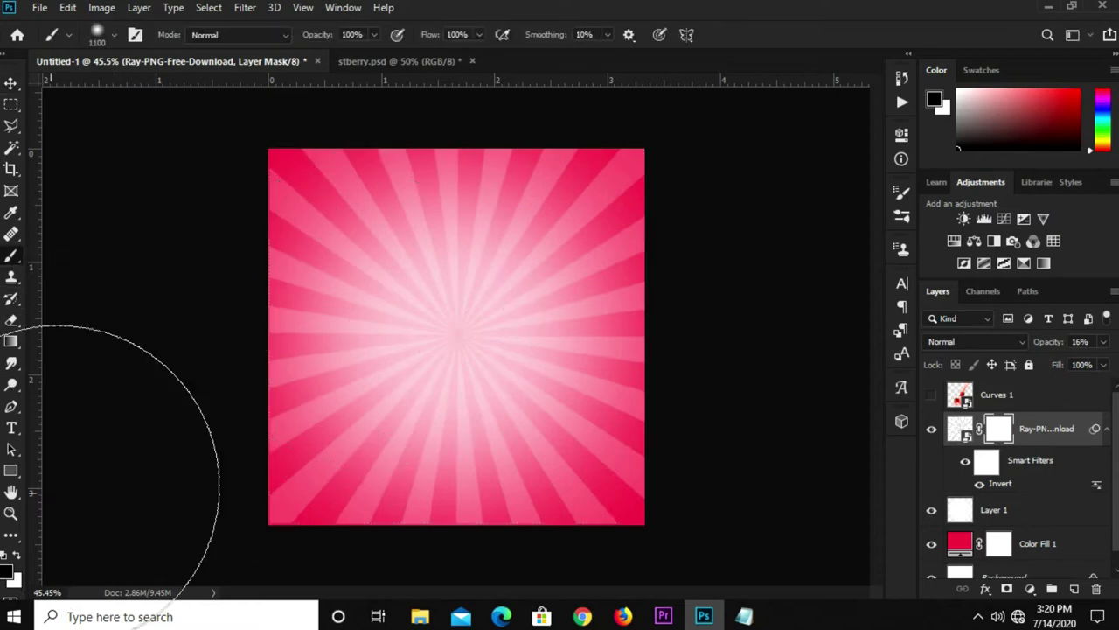
{"action": "left_click", "coordinate": [7, 573]}
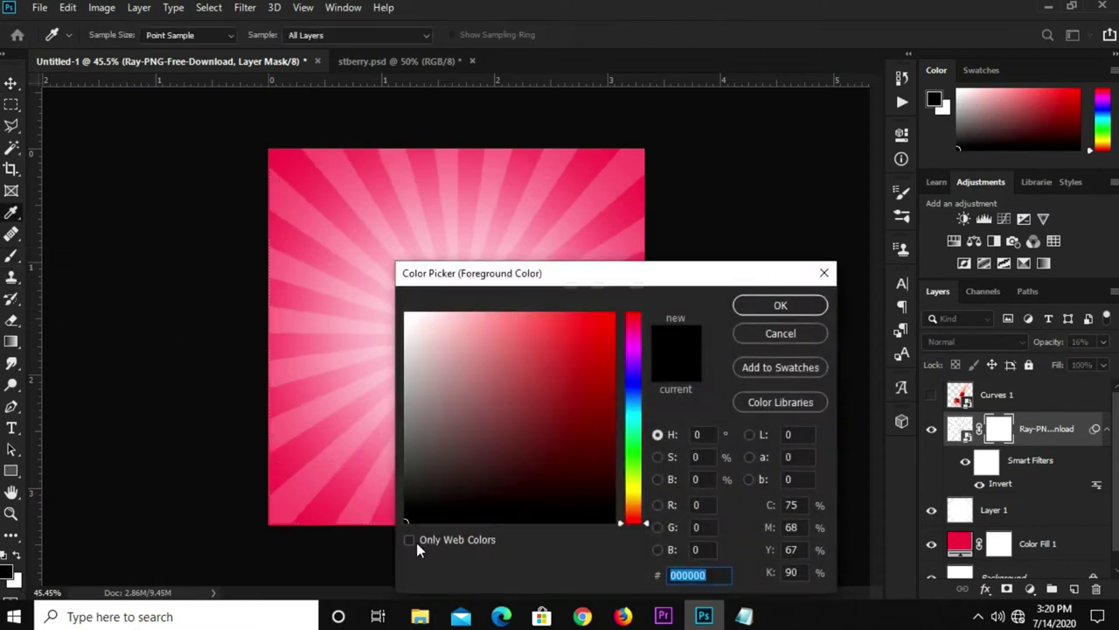
{"action": "left_click_drag", "start_coordinate": [408, 518], "coordinate": [392, 532]}
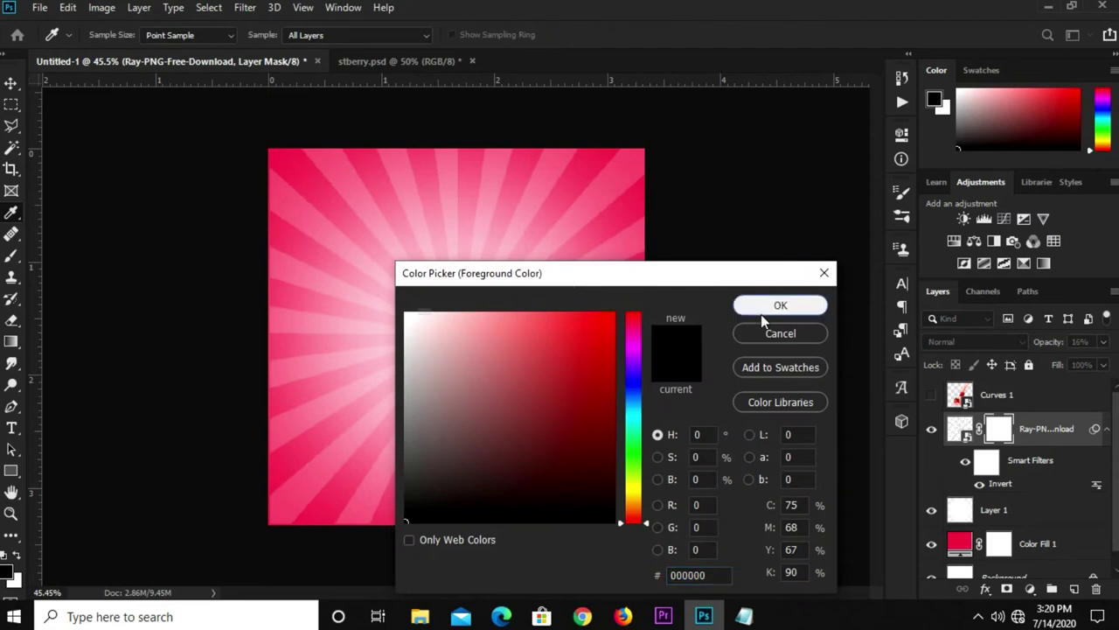
{"action": "left_click", "coordinate": [761, 308]}
{"action": "key", "text": "bracketleft"}
{"action": "key", "text": "bracketleft"}
{"action": "key", "text": "bracketleft"}
{"action": "key", "text": "bracketleft"}
{"action": "key", "text": "bracketleft"}
{"action": "key", "text": "bracketleft"}
{"action": "key", "text": "bracketright"}
{"action": "key", "text": "bracketright"}
{"action": "key", "text": "bracketright"}
{"action": "key", "text": "bracketright"}
{"action": "key", "text": "bracketright"}
{"action": "key", "text": "bracketright"}
{"action": "key", "text": "bracketleft"}
{"action": "key", "text": "bracketleft"}
{"action": "key", "text": "bracketleft"}
- Mask the rays away along the top, right and bottom edges, then convert the layer to a smart object
{"action": "mouse_move", "coordinate": [227, 275]}
{"action": "left_mouse_down"}
{"action": "mouse_move", "coordinate": [450, 525]}
{"action": "mouse_move", "coordinate": [258, 202]}
{"action": "left_mouse_up"}
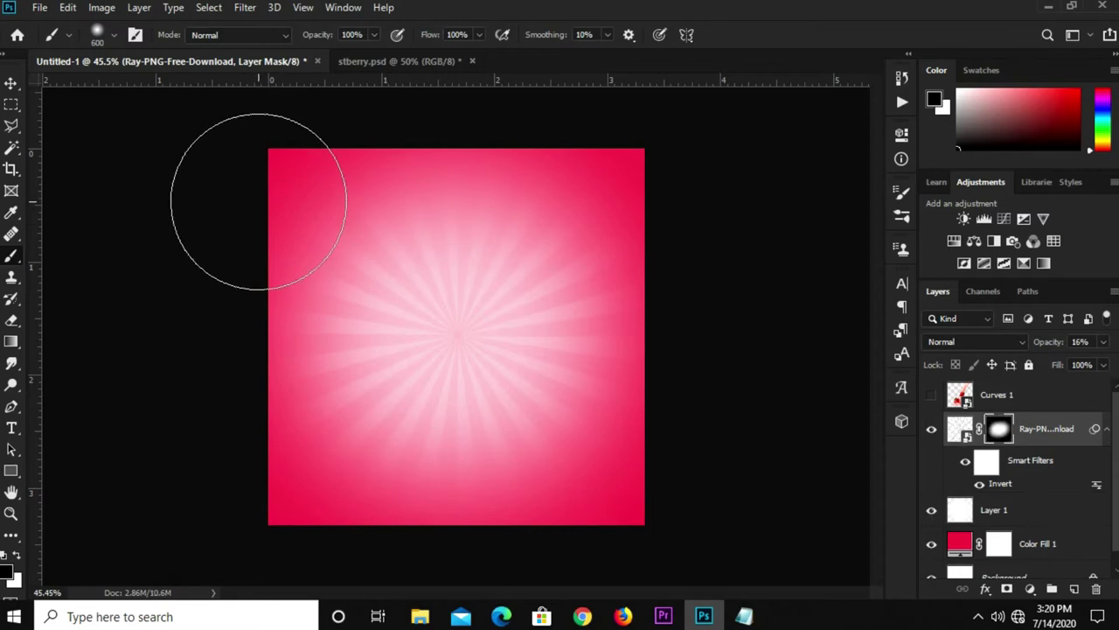
{"action": "key", "text": "v"}
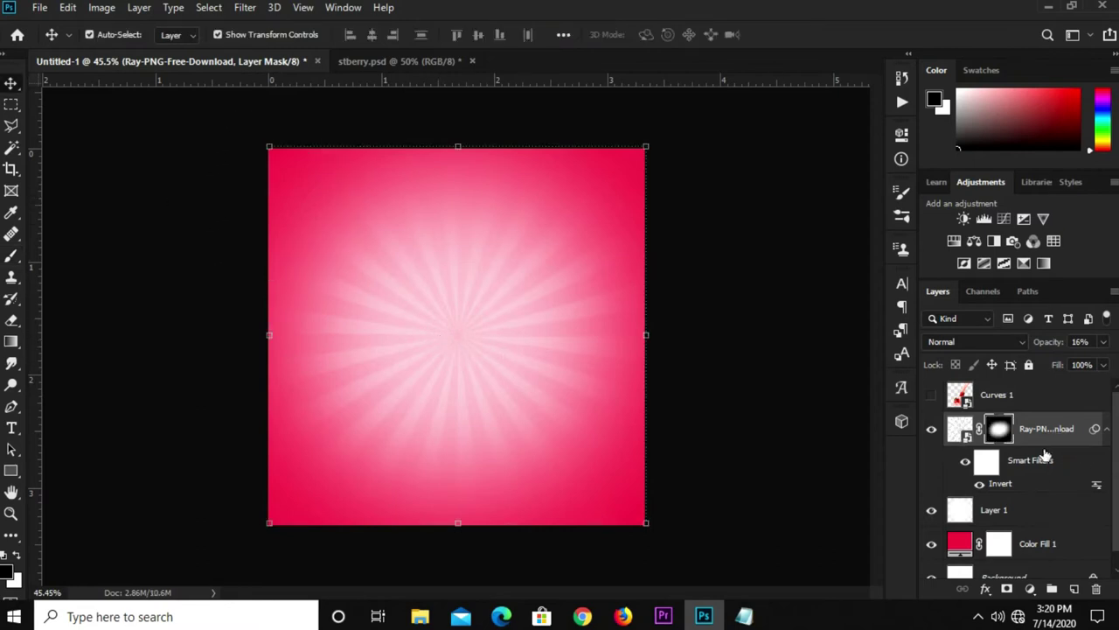
{"action": "right_click", "coordinate": [1032, 434]}
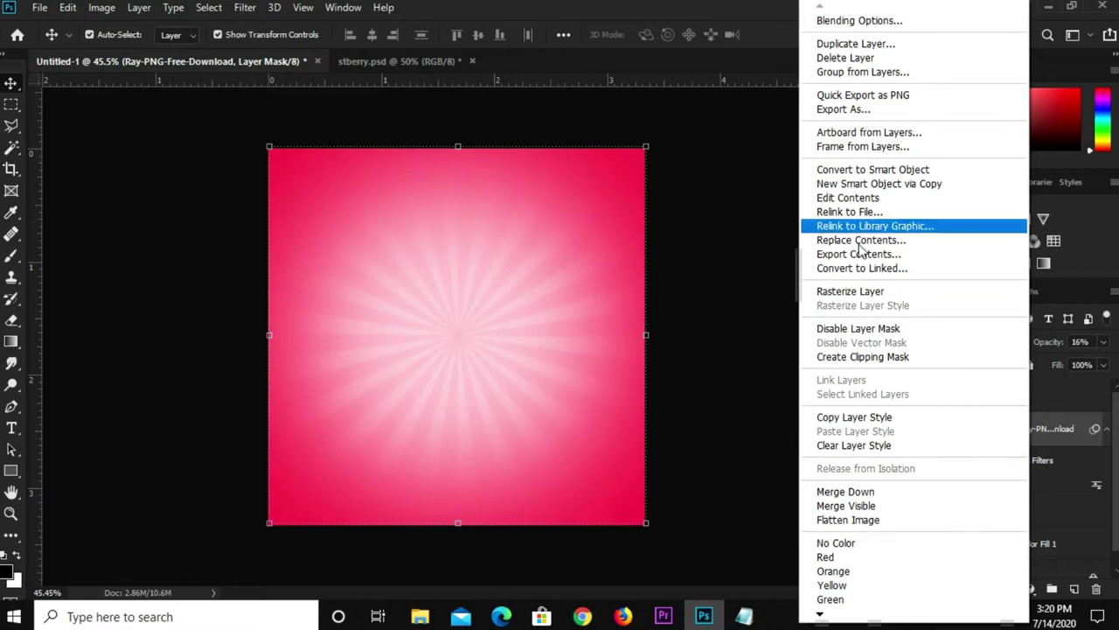
{"action": "left_click", "coordinate": [856, 172]}
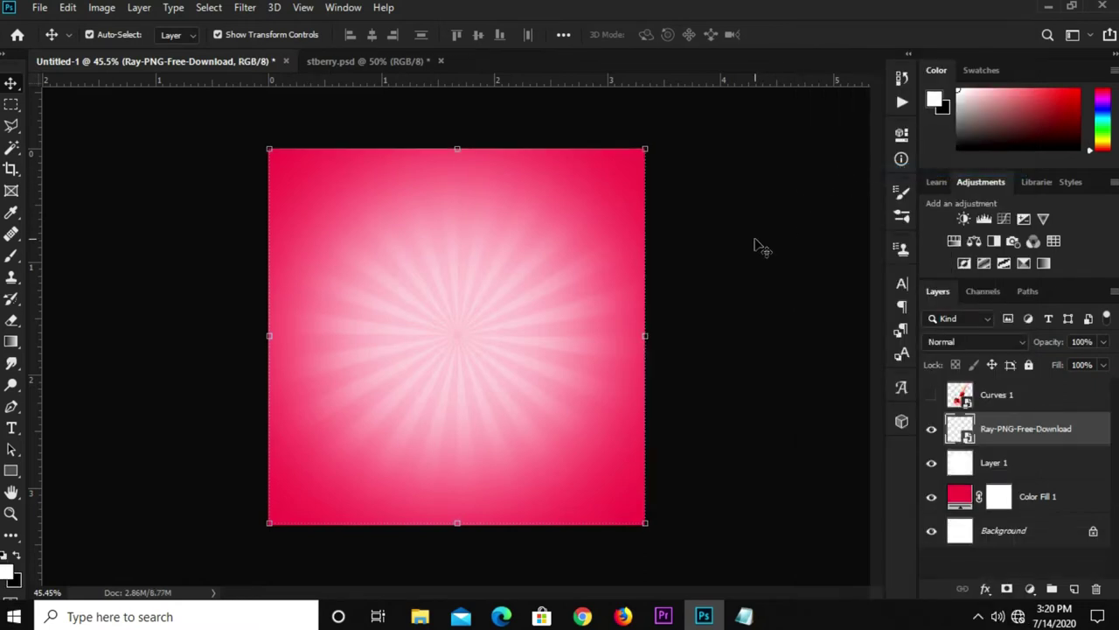
- Apply a 14-pixel Gaussian Blur to the ray smart object, then deselect the layer
{"action": "left_click", "coordinate": [237, 9]}
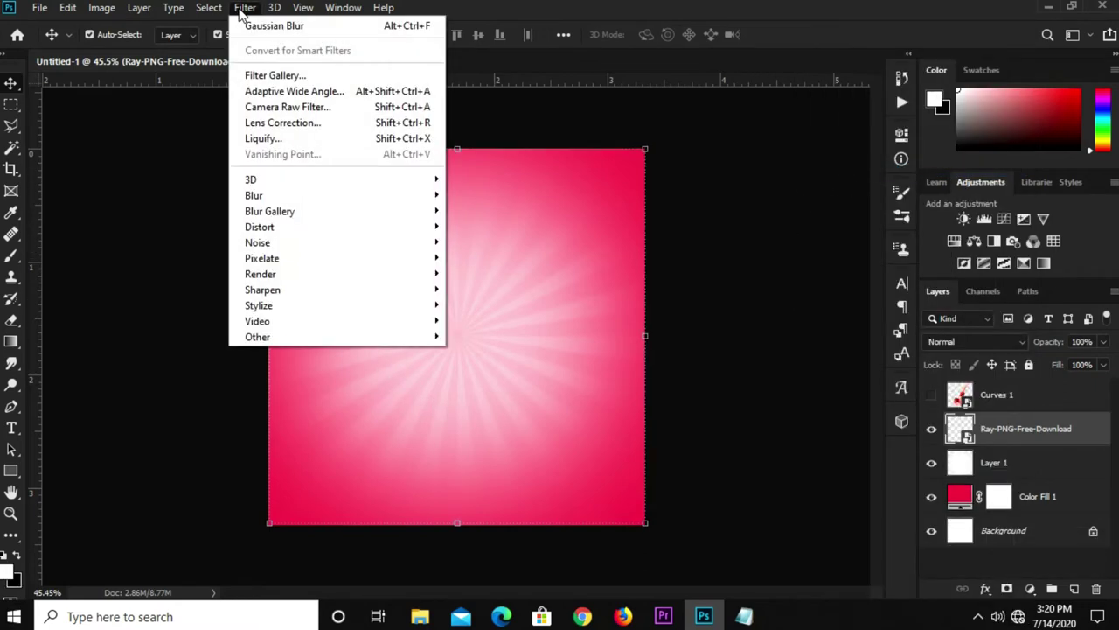
{"action": "mouse_move", "coordinate": [254, 195]}
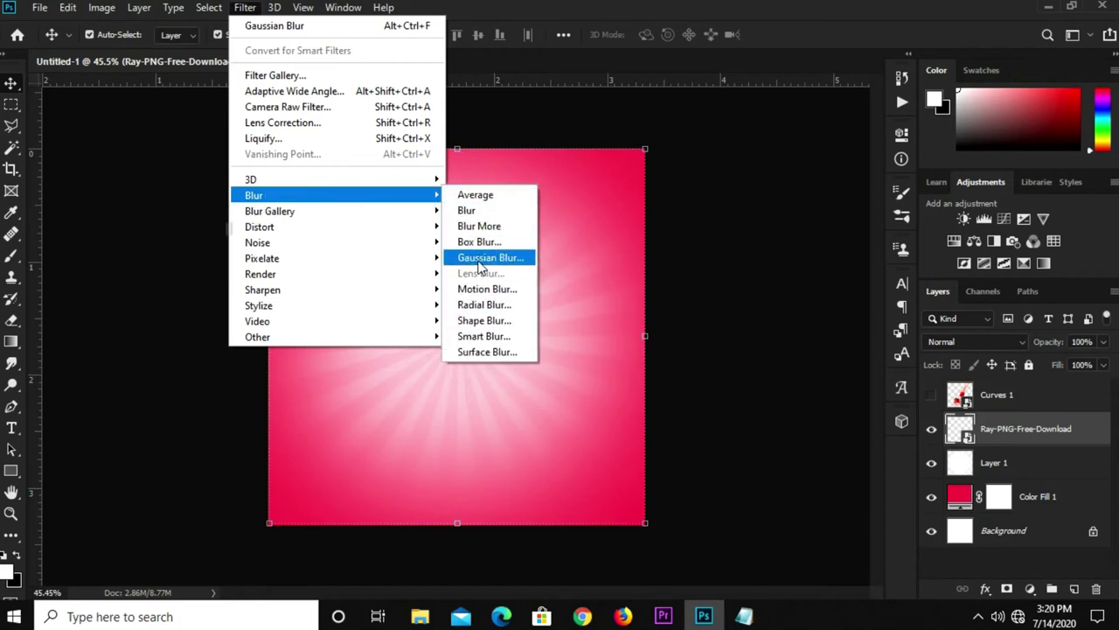
{"action": "left_click", "coordinate": [480, 259]}
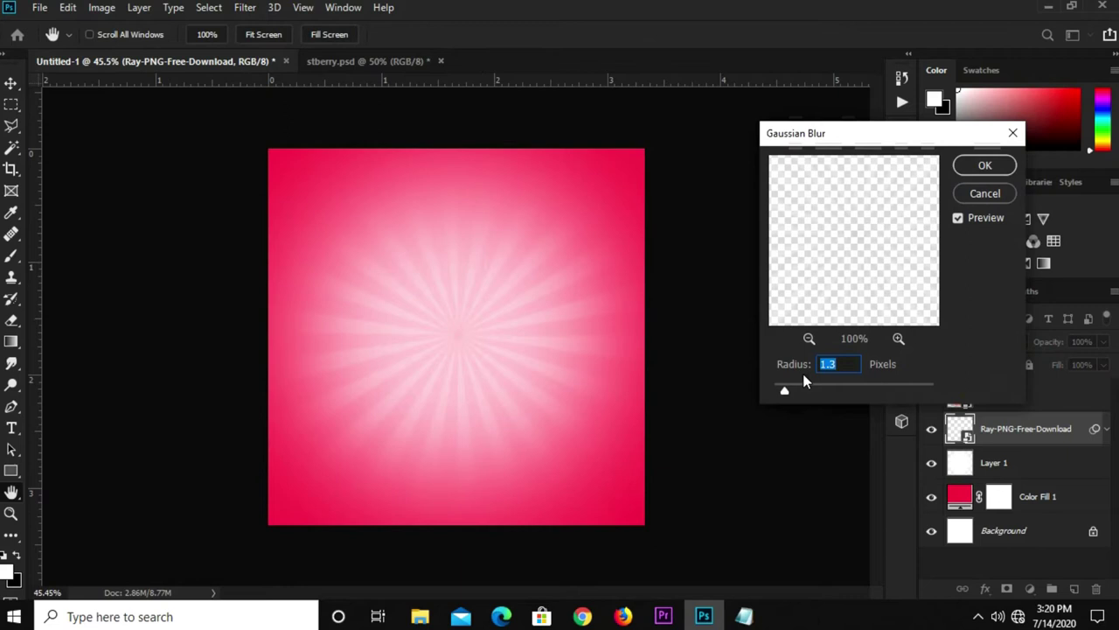
{"action": "type", "text": "14"}
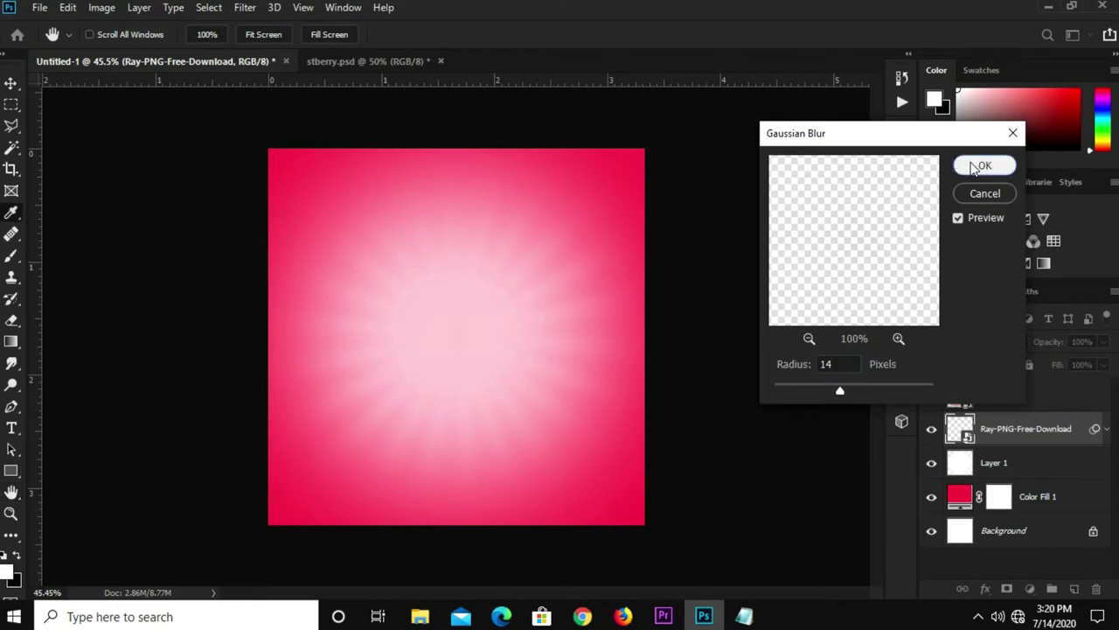
{"action": "left_click", "coordinate": [970, 166]}
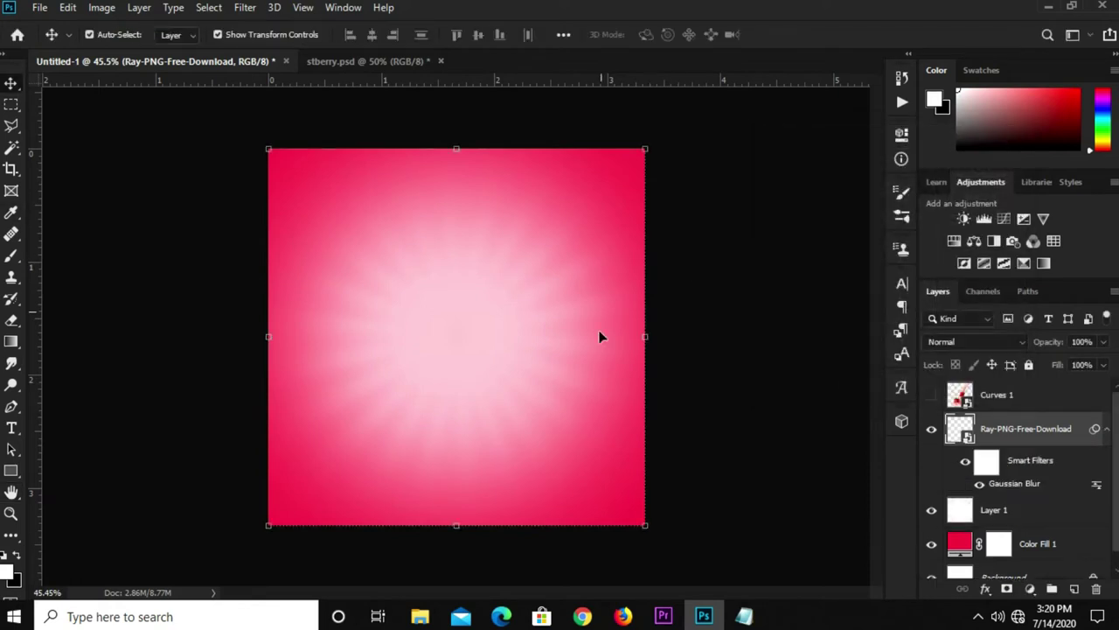
{"action": "key", "text": "ctrl+0"}
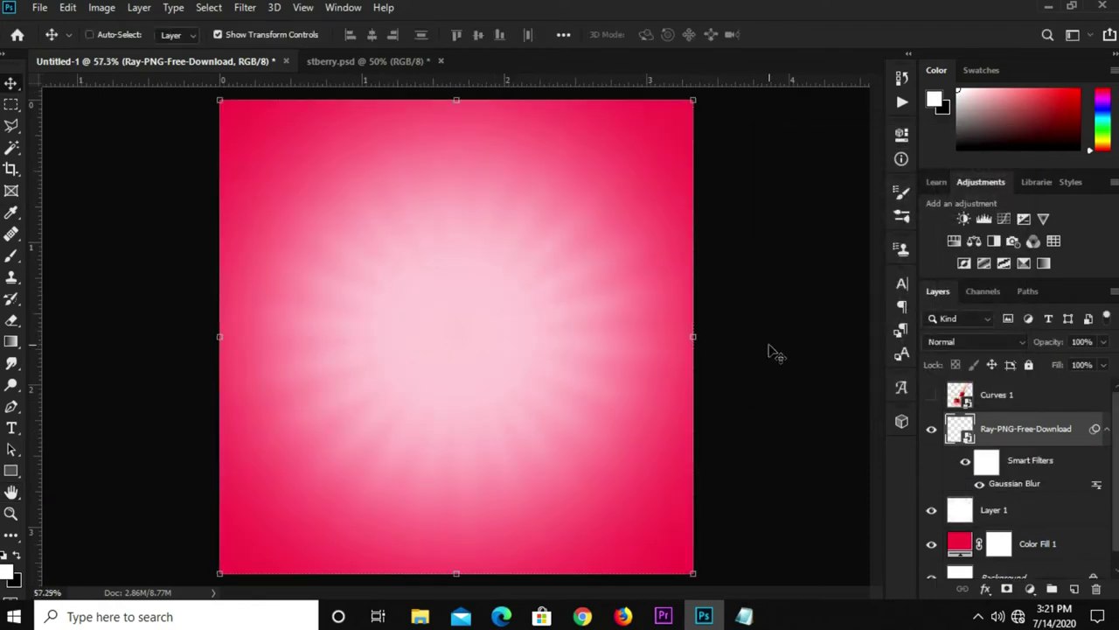
{"action": "scroll", "coordinate": [762, 324], "scroll_direction": "down", "scroll_amount": 1, "text": "alt"}
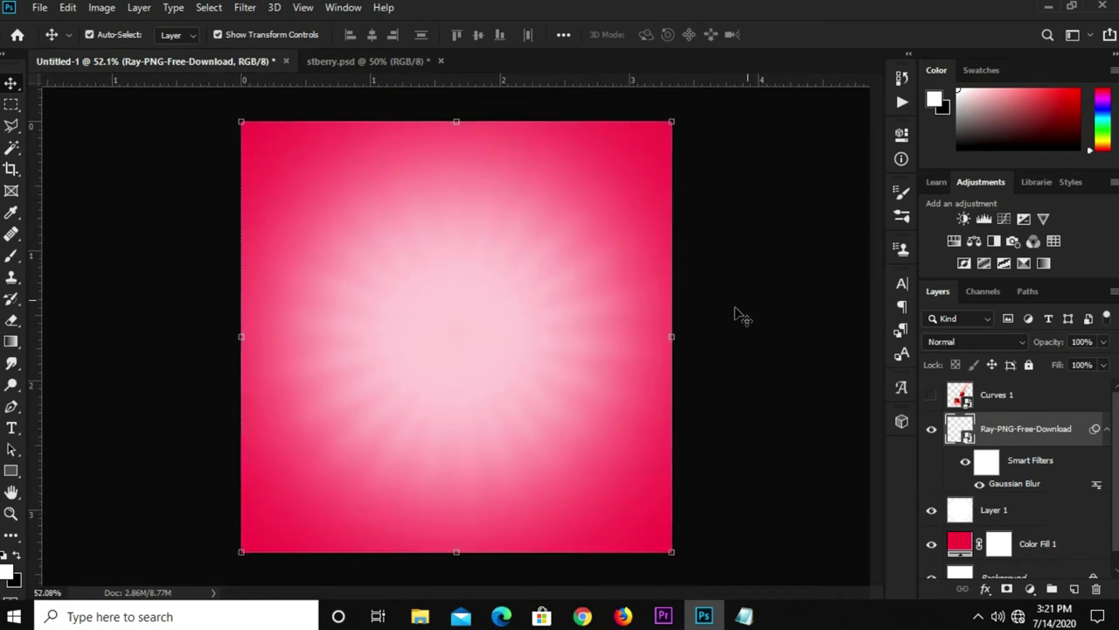
{"action": "left_click", "coordinate": [778, 446]}
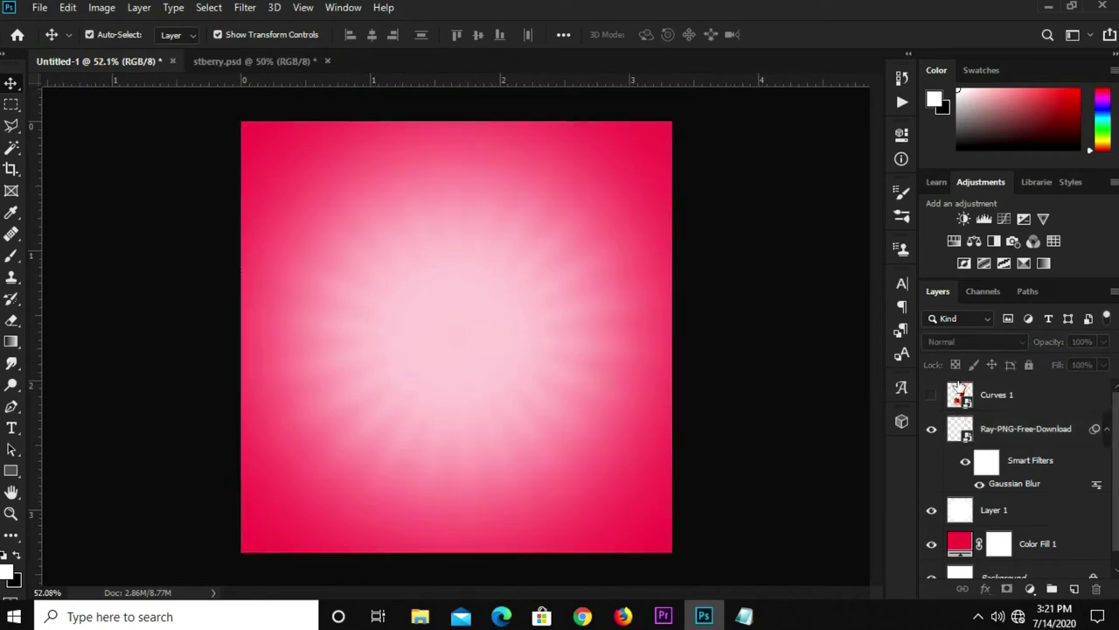
- In stberry.psd, hide the rays, show Group 1 and drag the splash image into the poster
{"action": "left_click", "coordinate": [241, 60]}
{"action": "left_click", "coordinate": [931, 395]}
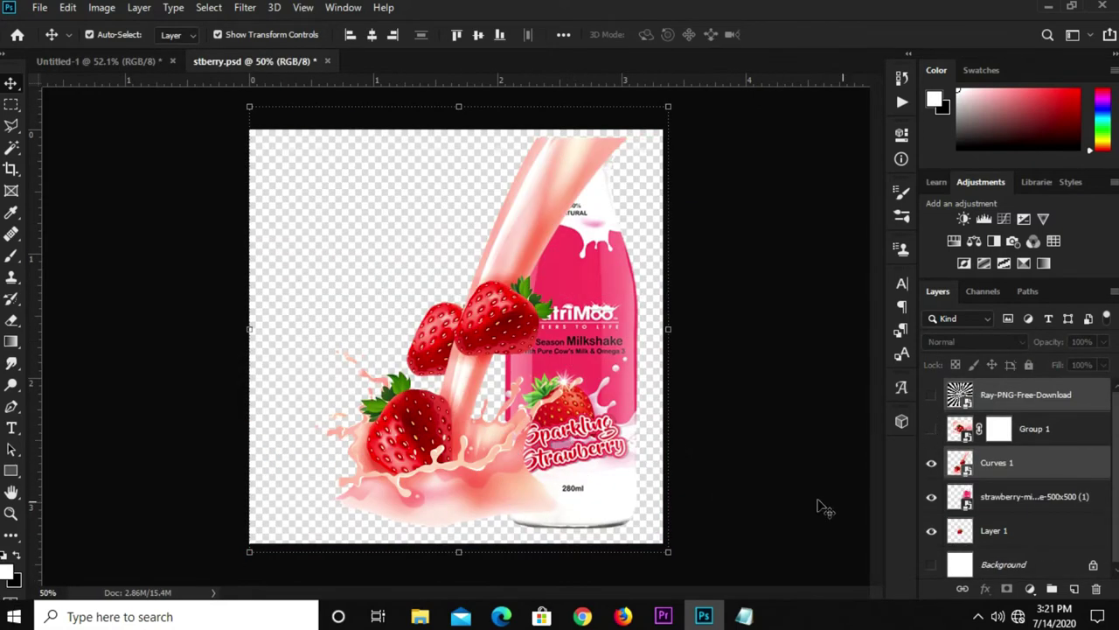
{"action": "left_click", "coordinate": [1022, 516]}
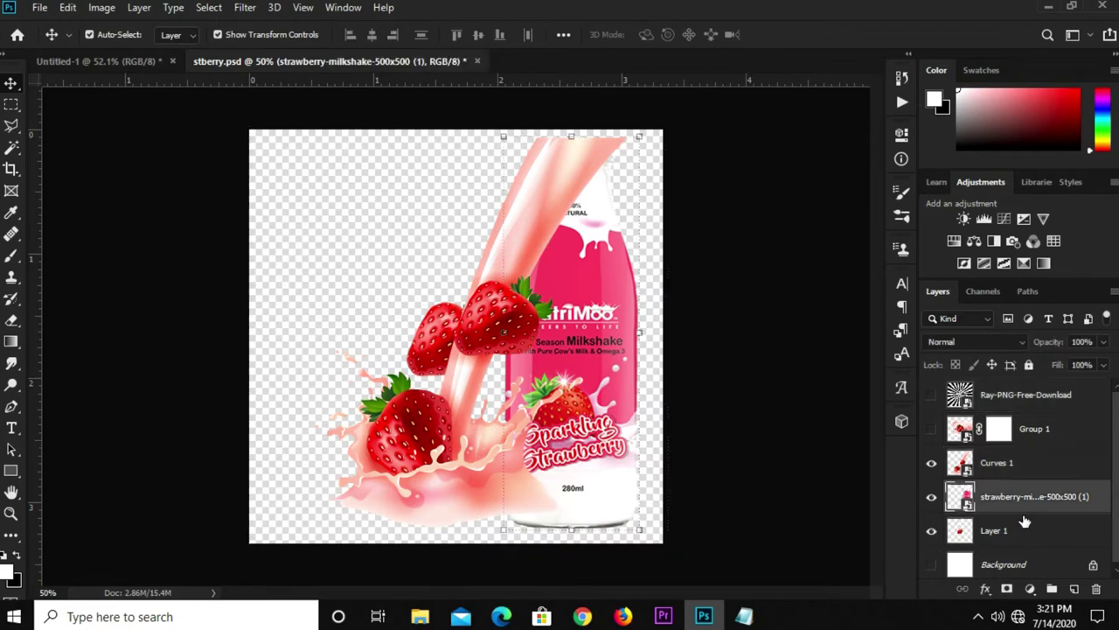
{"action": "left_click", "coordinate": [977, 444]}
{"action": "key", "text": "ctrl+v"}
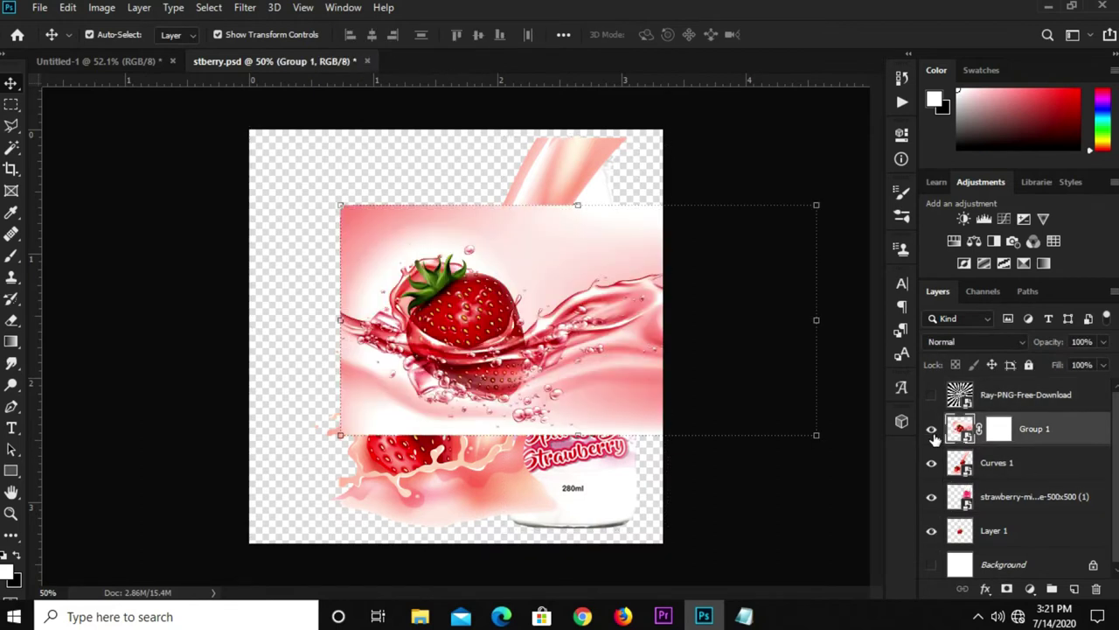
{"action": "left_click_drag", "start_coordinate": [515, 324], "coordinate": [112, 70]}
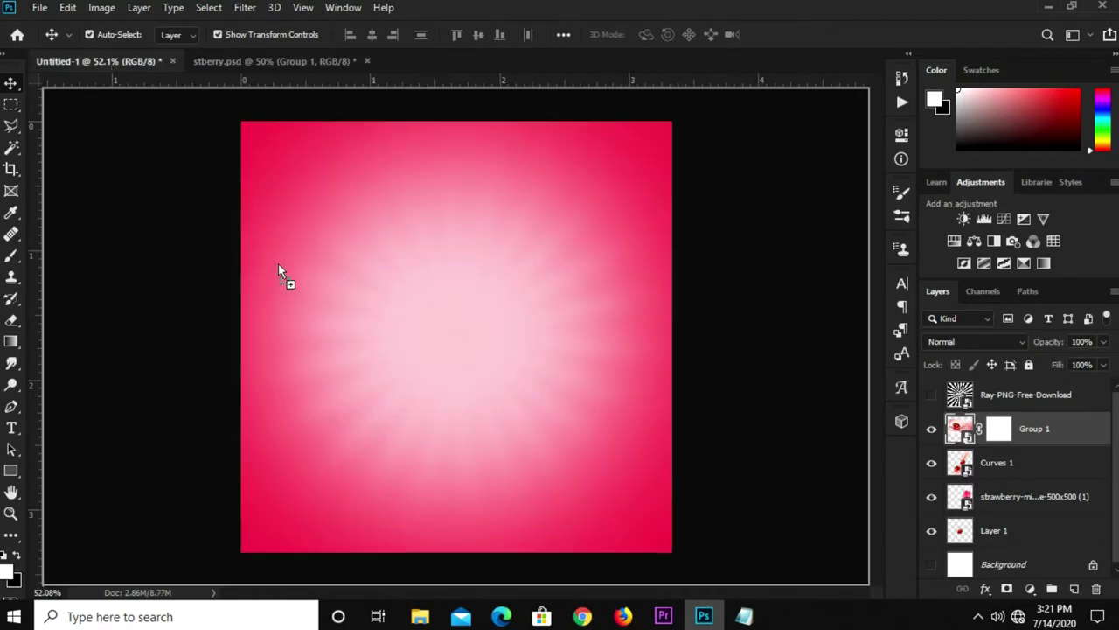
{"action": "mouse_move", "coordinate": [112, 70]}
{"action": "left_mouse_down"}
{"action": "mouse_move", "coordinate": [392, 402]}
{"action": "mouse_move", "coordinate": [423, 414]}
{"action": "mouse_move", "coordinate": [435, 379]}
{"action": "left_mouse_up"}
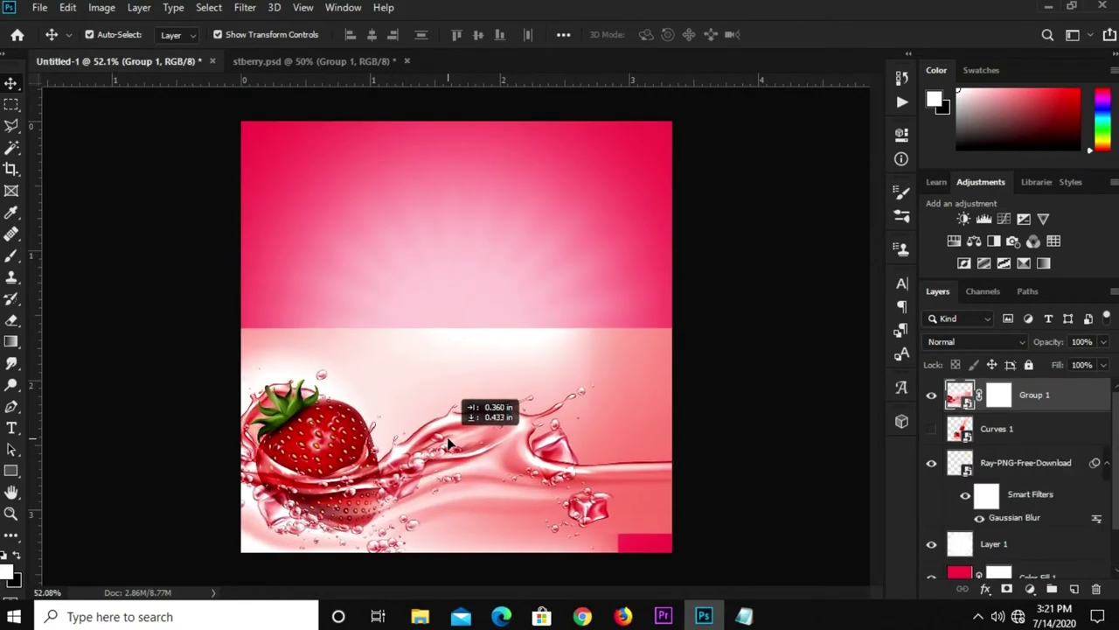
- Scale the splash image to about 127% so it covers the poster's lower half
{"action": "scroll", "coordinate": [435, 380], "scroll_direction": "down", "scroll_amount": 2}
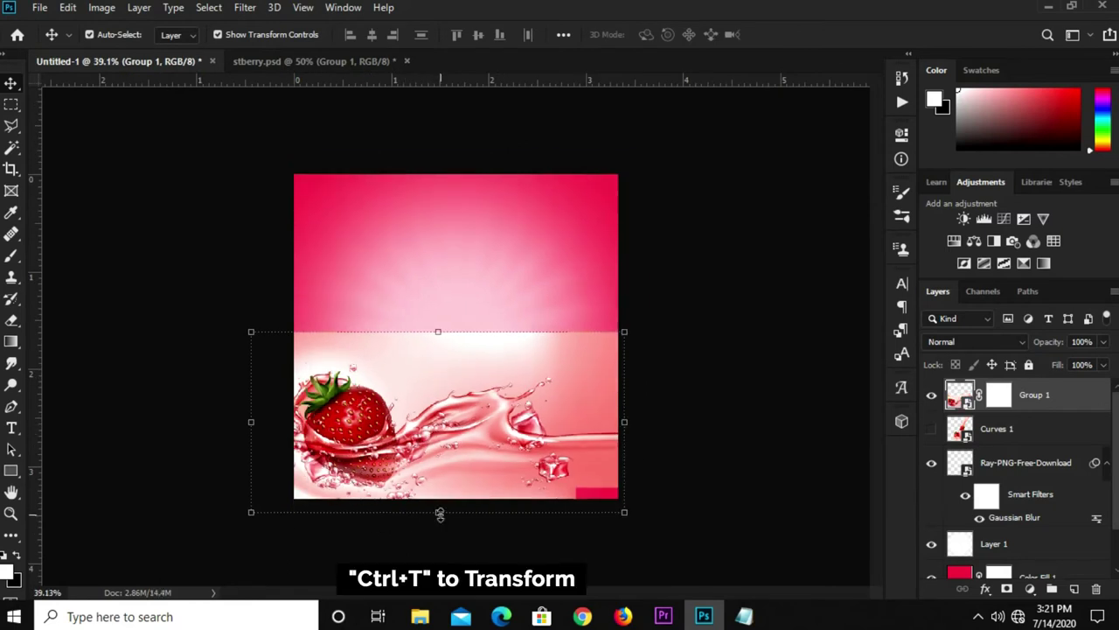
{"action": "left_click_drag", "start_coordinate": [440, 514], "coordinate": [437, 540]}
{"action": "left_click_drag", "start_coordinate": [462, 425], "coordinate": [433, 450]}
{"action": "left_click_drag", "start_coordinate": [618, 362], "coordinate": [649, 344]}
{"action": "mouse_move", "coordinate": [549, 413]}
{"action": "left_mouse_down"}
{"action": "mouse_move", "coordinate": [528, 421]}
{"action": "mouse_move", "coordinate": [535, 394]}
{"action": "left_mouse_up"}
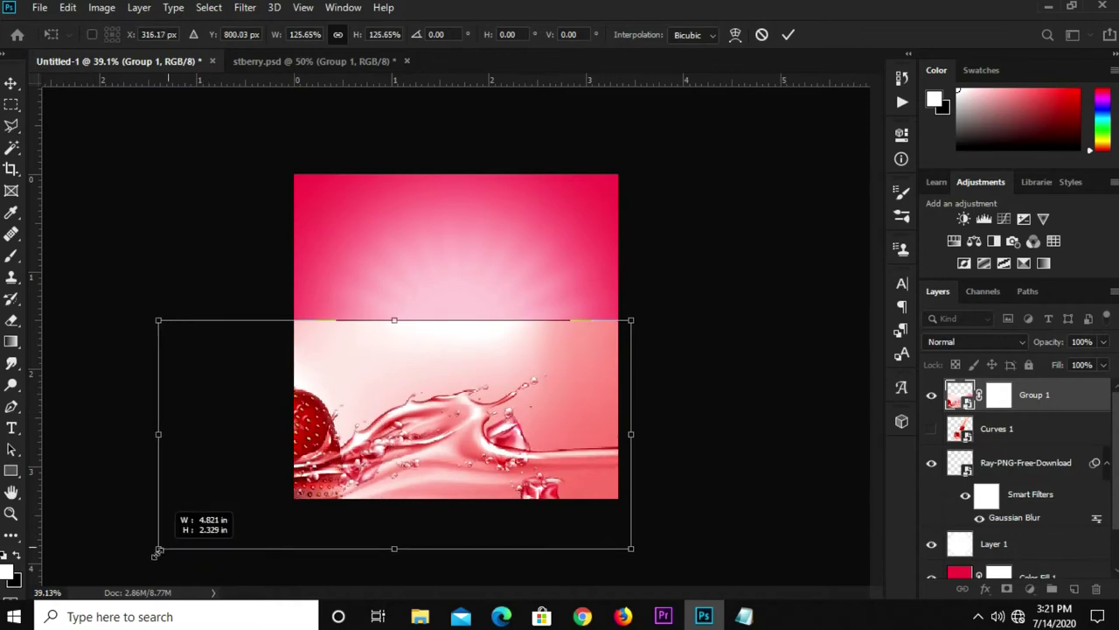
{"action": "left_click_drag", "start_coordinate": [179, 538], "coordinate": [155, 544]}
{"action": "left_click_drag", "start_coordinate": [367, 447], "coordinate": [366, 457]}
{"action": "key", "text": "Return"}
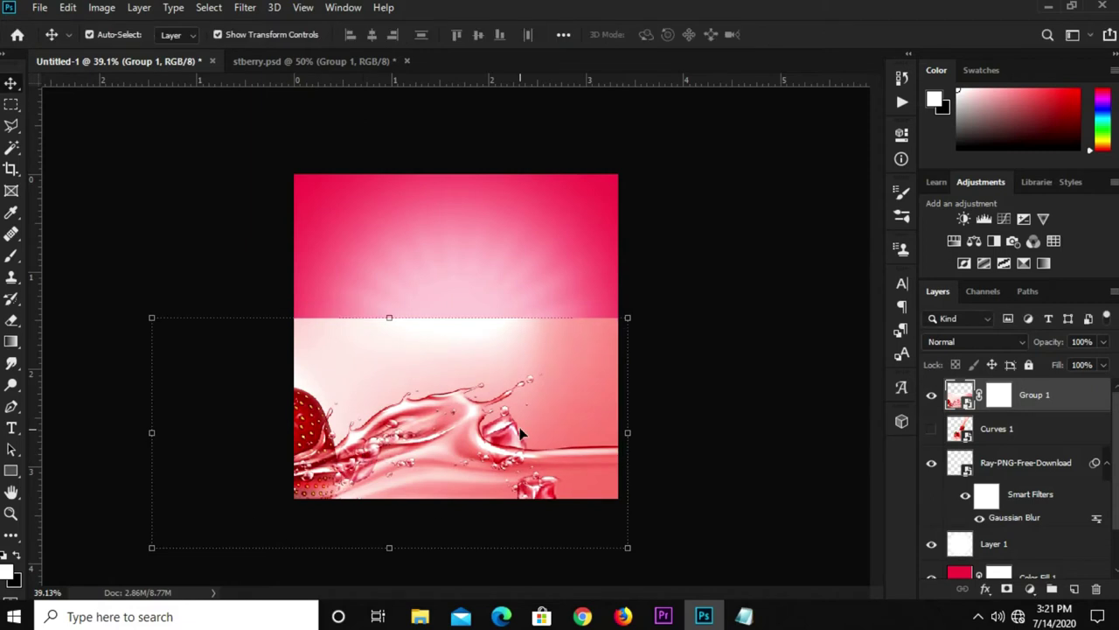
- Make the Group 1 splash layer a smart object and give it a blank white layer mask
{"action": "left_click", "coordinate": [704, 378]}
{"action": "scroll", "coordinate": [704, 378], "scroll_direction": "up", "scroll_amount": 2}
{"action": "scroll", "coordinate": [704, 378], "scroll_direction": "down", "scroll_amount": 1}
{"action": "left_click", "coordinate": [580, 384]}
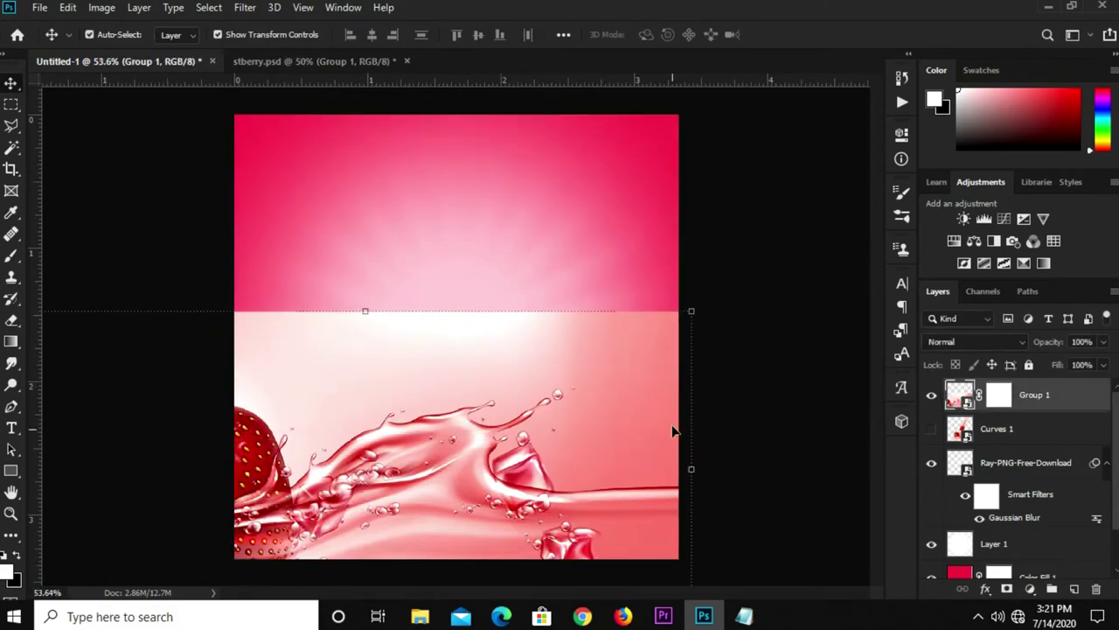
{"action": "right_click", "coordinate": [1063, 411]}
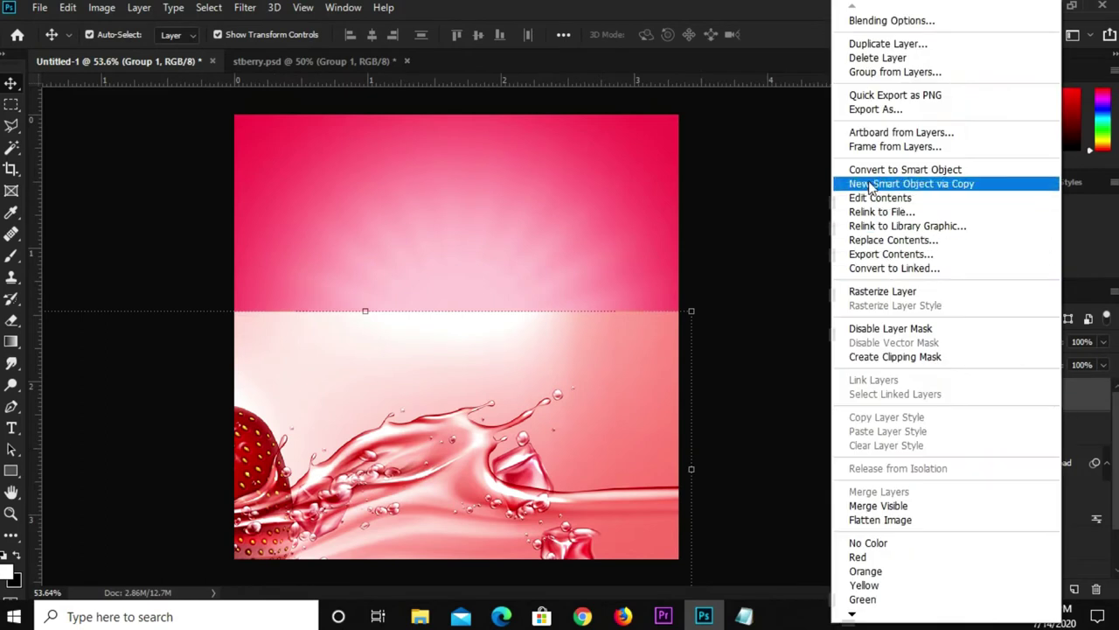
{"action": "left_click", "coordinate": [802, 295]}
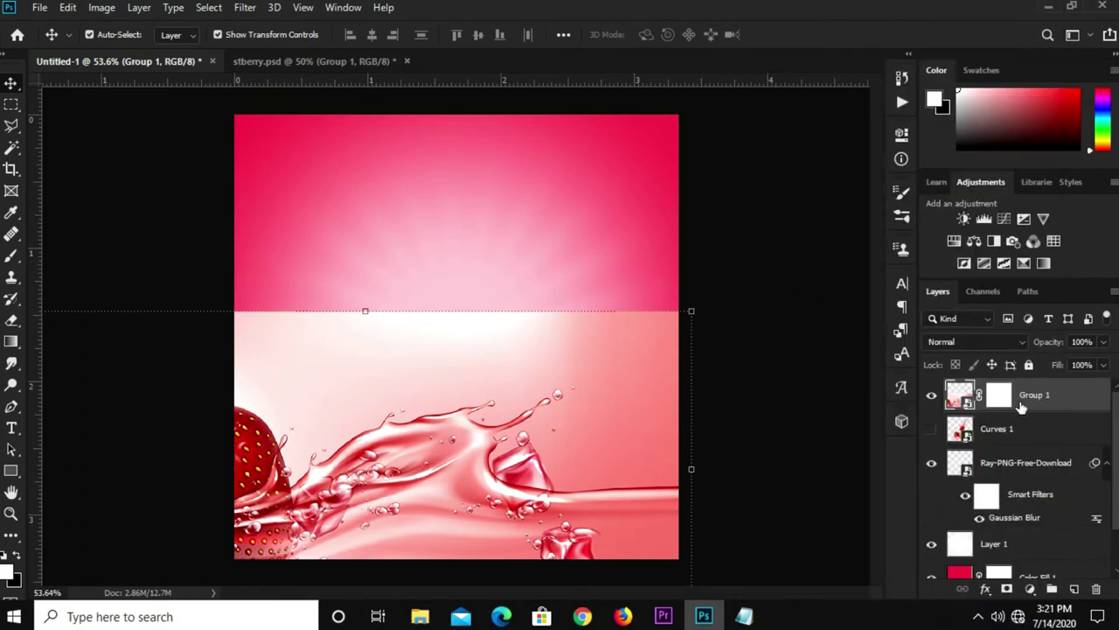
{"action": "left_click", "coordinate": [999, 399]}
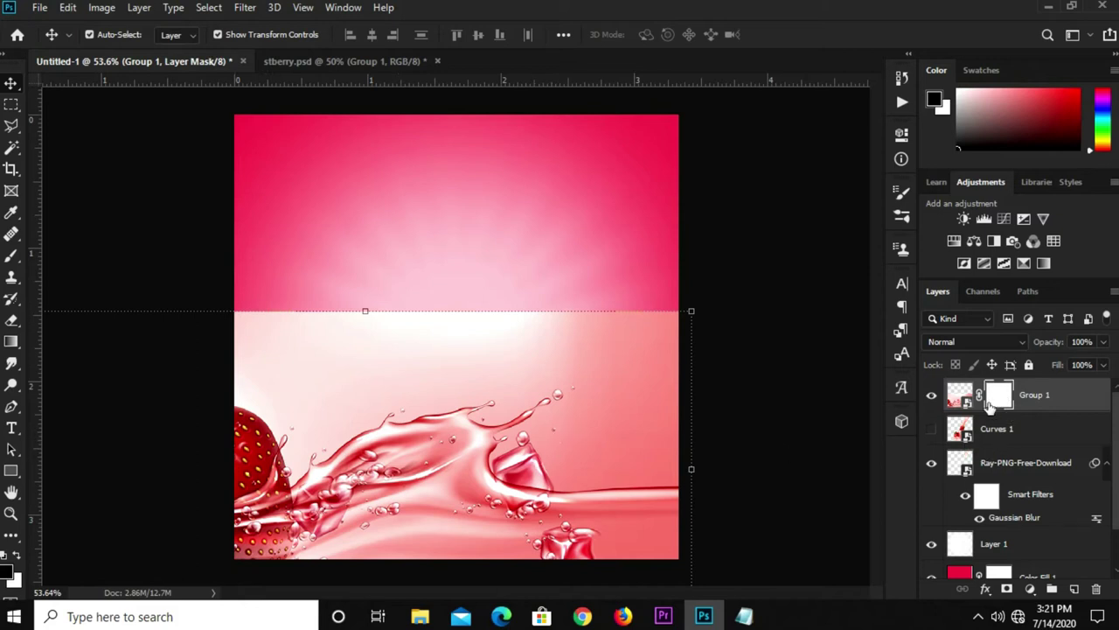
{"action": "left_click", "coordinate": [1056, 402]}
{"action": "right_click", "coordinate": [1055, 404]}
{"action": "left_click", "coordinate": [856, 170]}
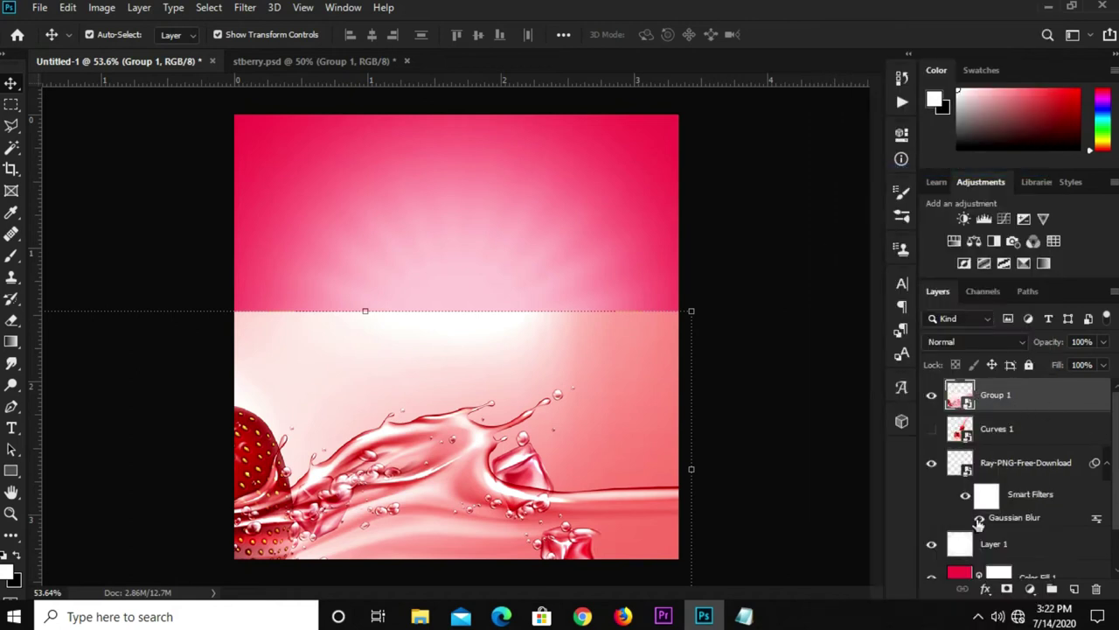
{"action": "left_click", "coordinate": [1007, 591]}
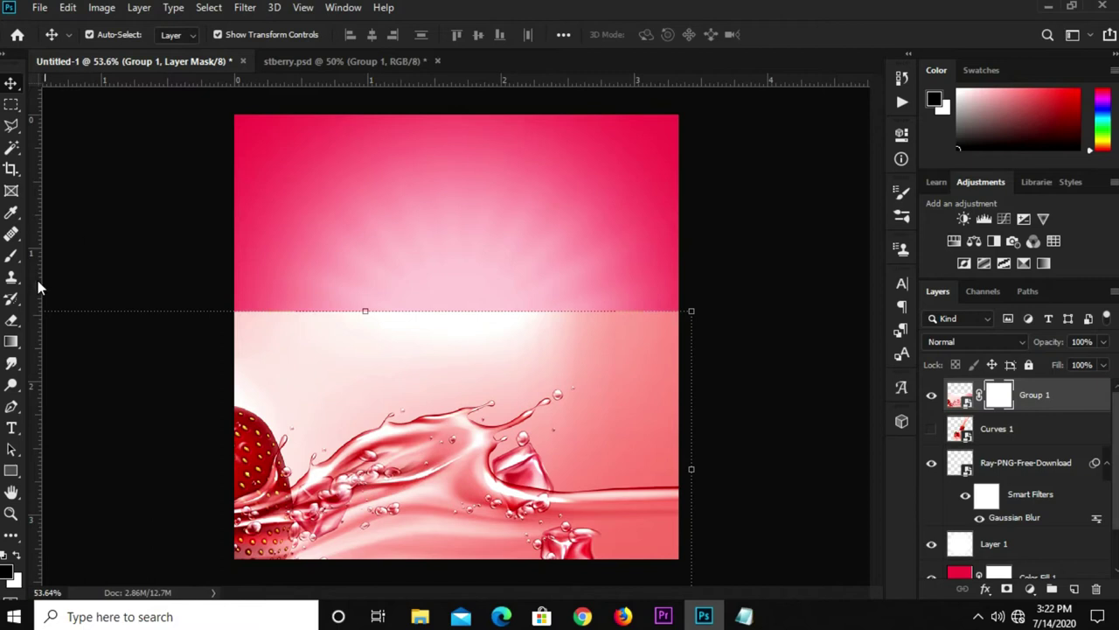
- Paint the splash mask black to soften the hard horizontal edge and the pale area near the ice cube
{"action": "left_click_drag", "start_coordinate": [11, 255], "coordinate": [60, 254]}
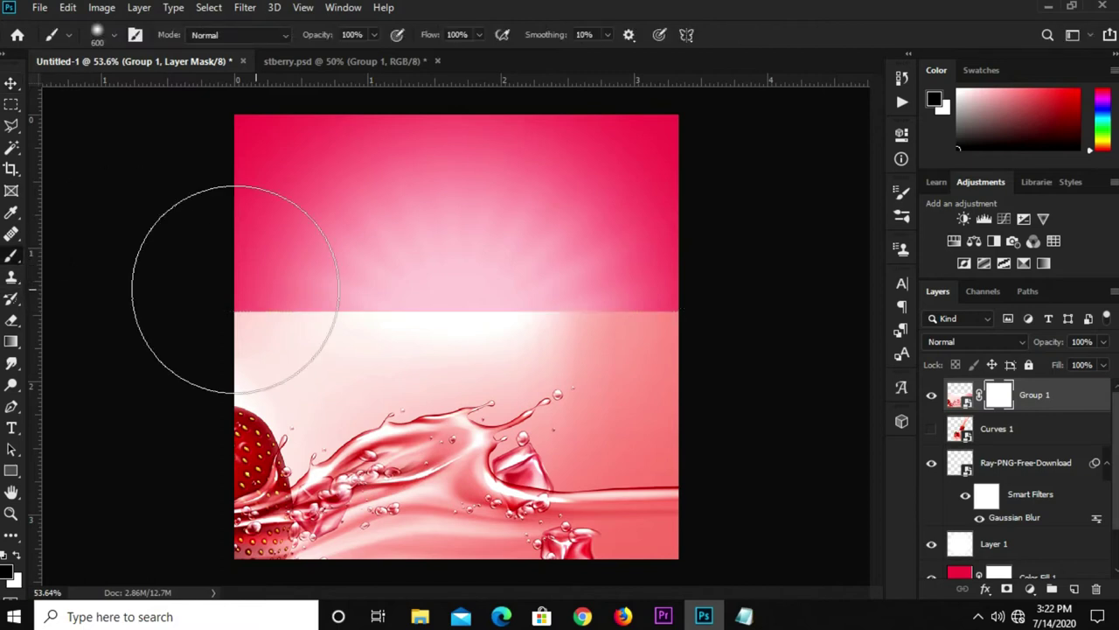
{"action": "key", "text": "bracketleft"}
{"action": "key", "text": "bracketleft"}
{"action": "key", "text": "bracketleft"}
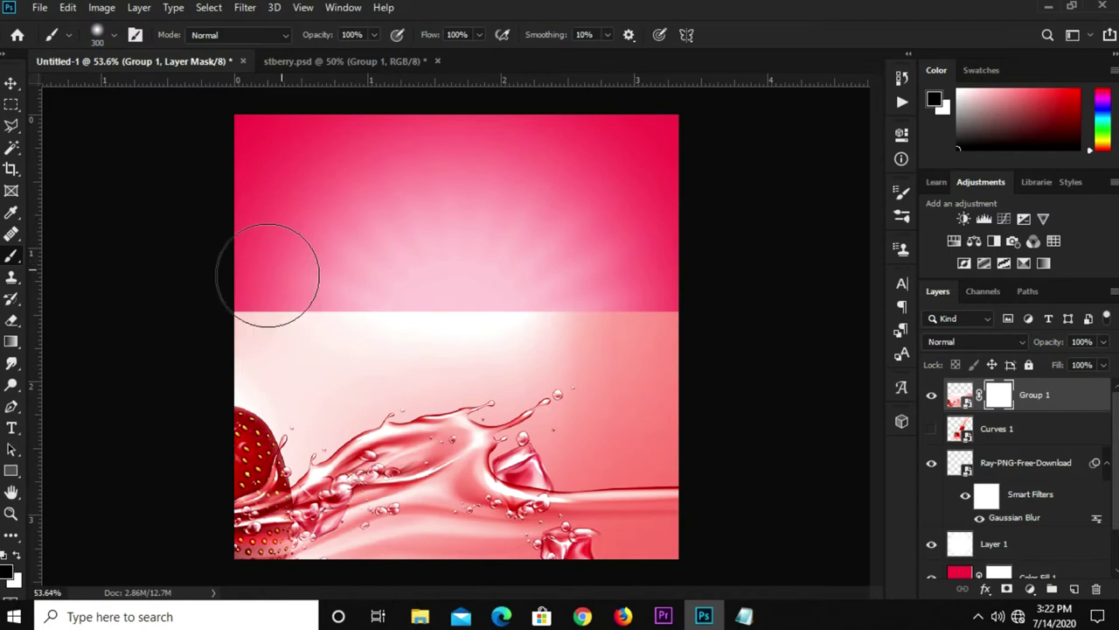
{"action": "mouse_move", "coordinate": [232, 288]}
{"action": "left_mouse_down"}
{"action": "mouse_move", "coordinate": [586, 325]}
{"action": "mouse_move", "coordinate": [744, 313]}
{"action": "mouse_move", "coordinate": [245, 325]}
{"action": "mouse_move", "coordinate": [249, 344]}
{"action": "left_mouse_up"}
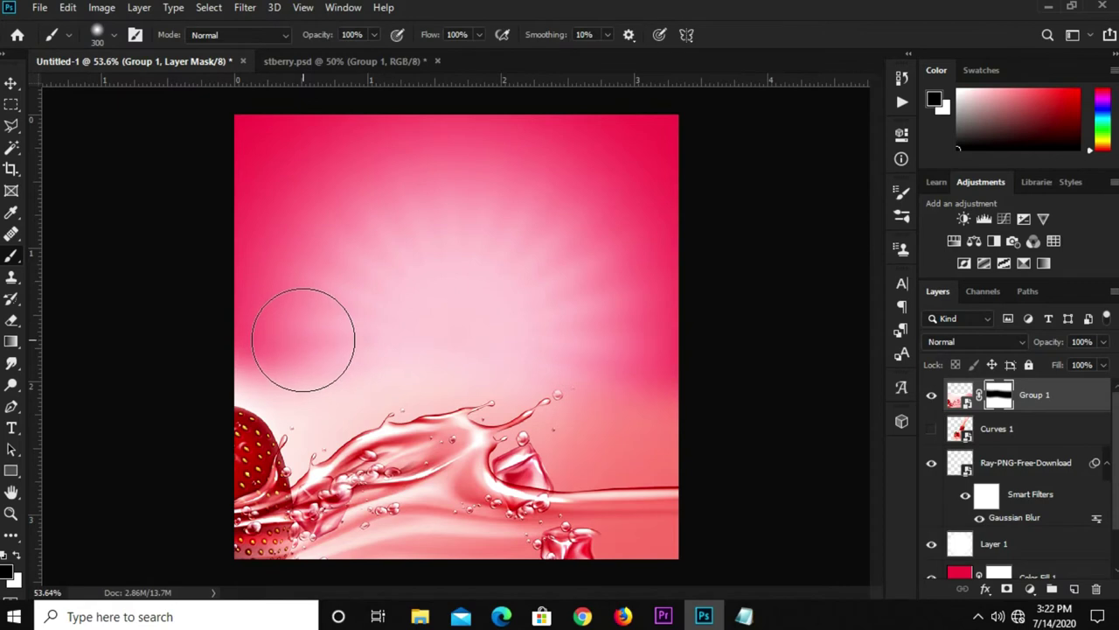
{"action": "scroll", "coordinate": [297, 332], "scroll_direction": "up", "scroll_amount": 1, "text": "alt"}
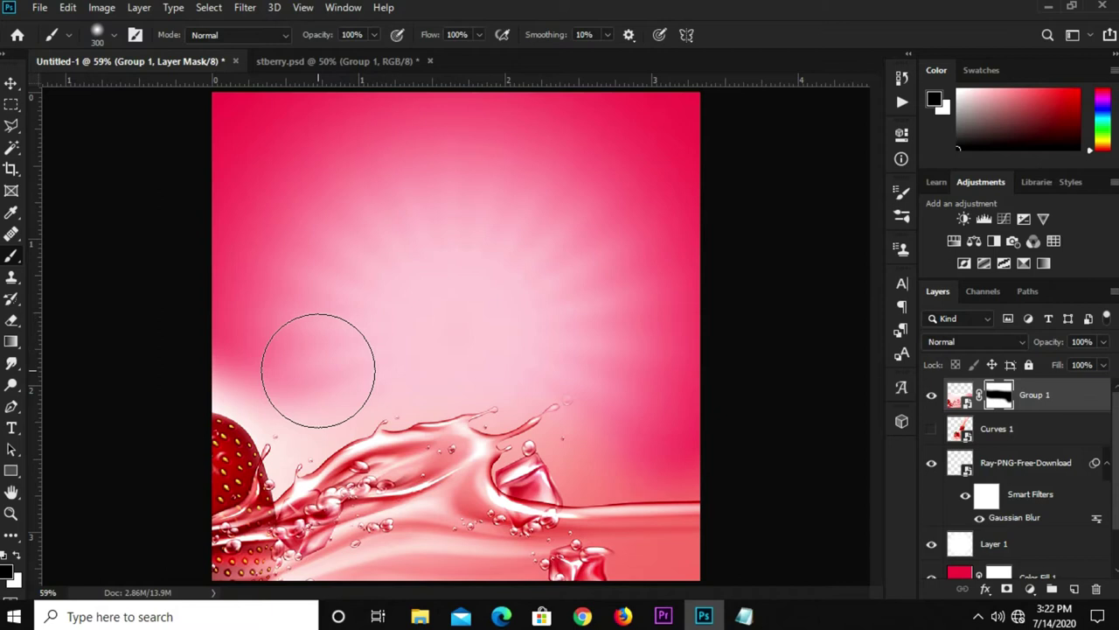
{"action": "key", "text": "bracketleft"}
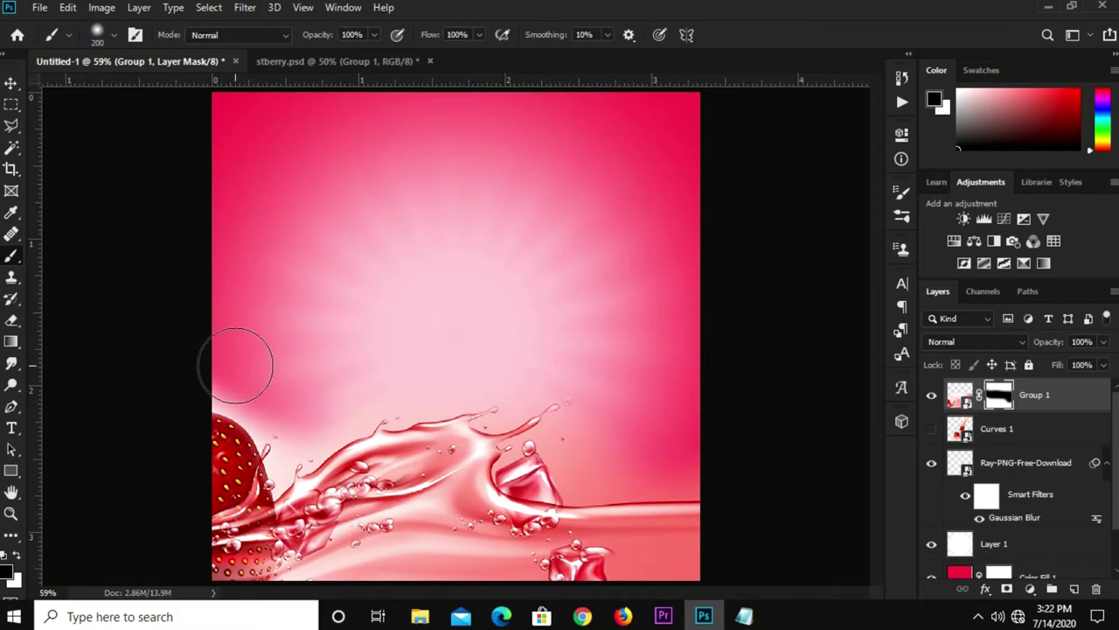
{"action": "key", "text": "bracketleft"}
{"action": "key", "text": "bracketleft"}
{"action": "key", "text": "bracketleft"}
{"action": "mouse_move", "coordinate": [280, 444]}
{"action": "left_mouse_down"}
{"action": "mouse_move", "coordinate": [326, 421]}
{"action": "mouse_move", "coordinate": [561, 395]}
{"action": "left_mouse_up"}
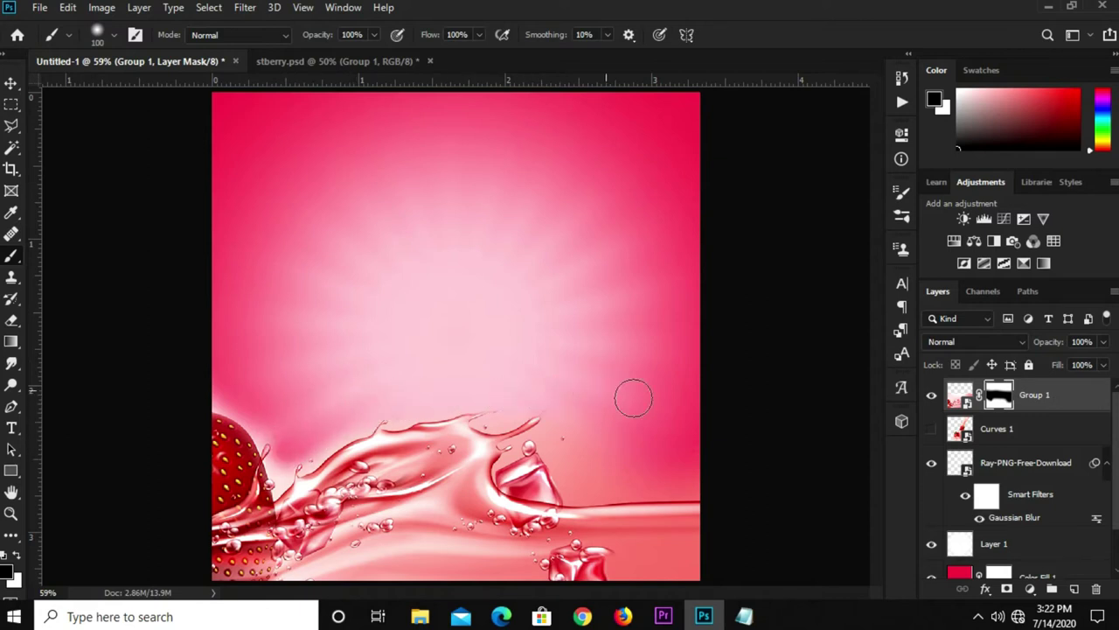
{"action": "left_click_drag", "start_coordinate": [561, 395], "coordinate": [574, 421]}
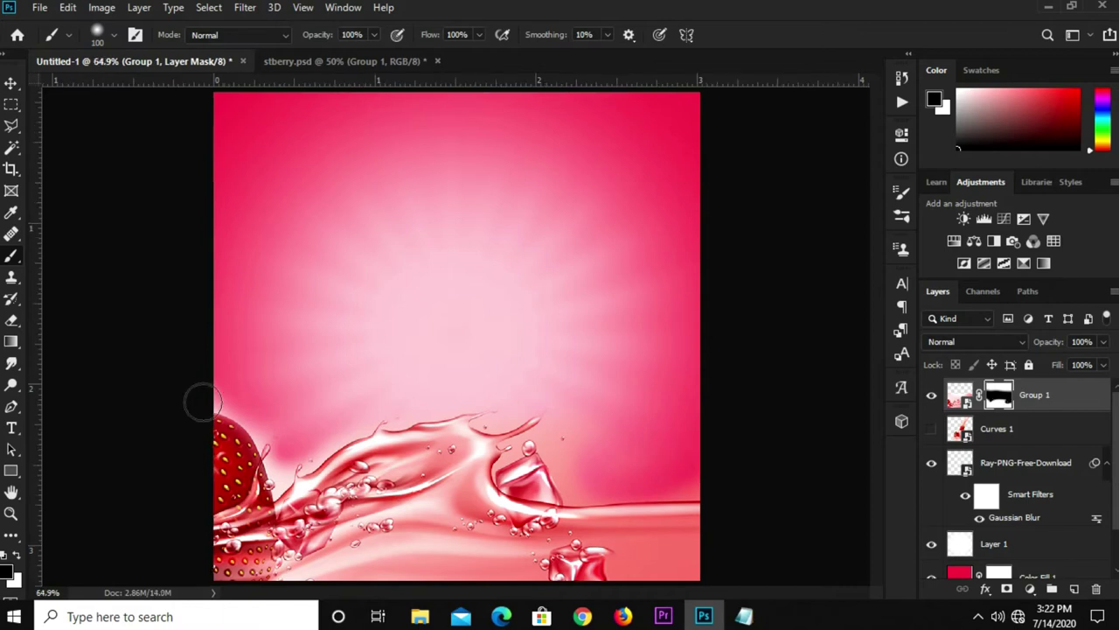
- Mask out the whitish glow above the strawberry and along the splash edge, then nudge the group slightly
{"action": "scroll", "coordinate": [201, 400], "scroll_direction": "up", "scroll_amount": 2}
{"action": "scroll", "coordinate": [237, 400], "scroll_direction": "up", "scroll_amount": 2}
{"action": "scroll", "coordinate": [227, 392], "scroll_direction": "up", "scroll_amount": 2}
{"action": "mouse_move", "coordinate": [219, 376]}
{"action": "left_mouse_down"}
{"action": "mouse_move", "coordinate": [327, 450]}
{"action": "mouse_move", "coordinate": [376, 536]}
{"action": "left_mouse_up"}
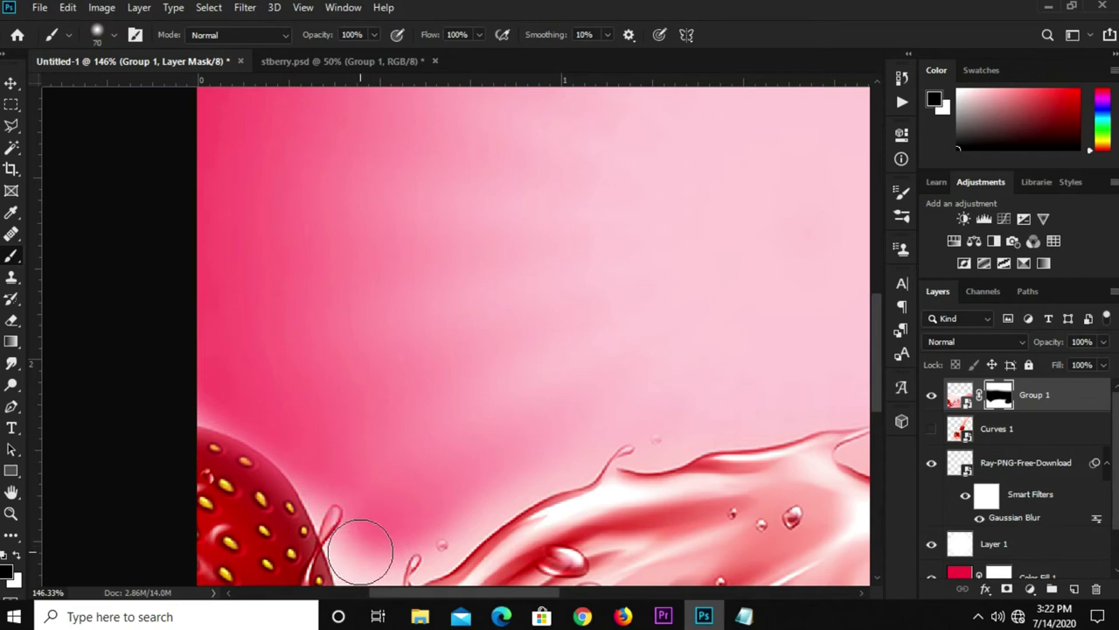
{"action": "left_click_drag", "start_coordinate": [376, 536], "coordinate": [379, 532]}
{"action": "key", "text": "bracketleft"}
{"action": "key", "text": "bracketleft"}
{"action": "left_click_drag", "start_coordinate": [443, 513], "coordinate": [562, 465]}
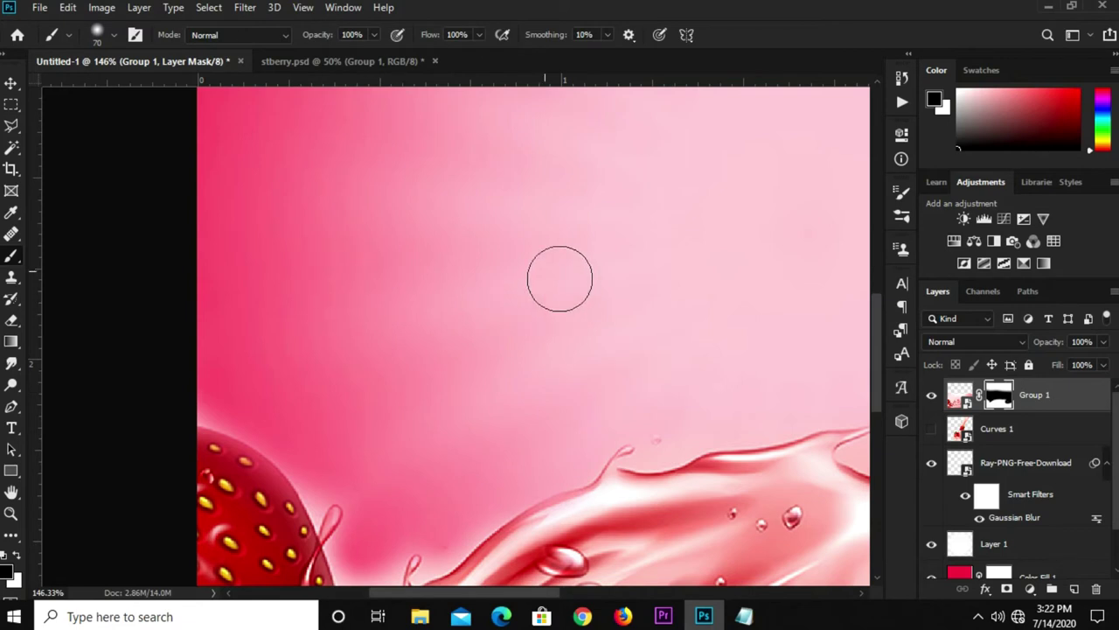
{"action": "key", "text": "ctrl+0"}
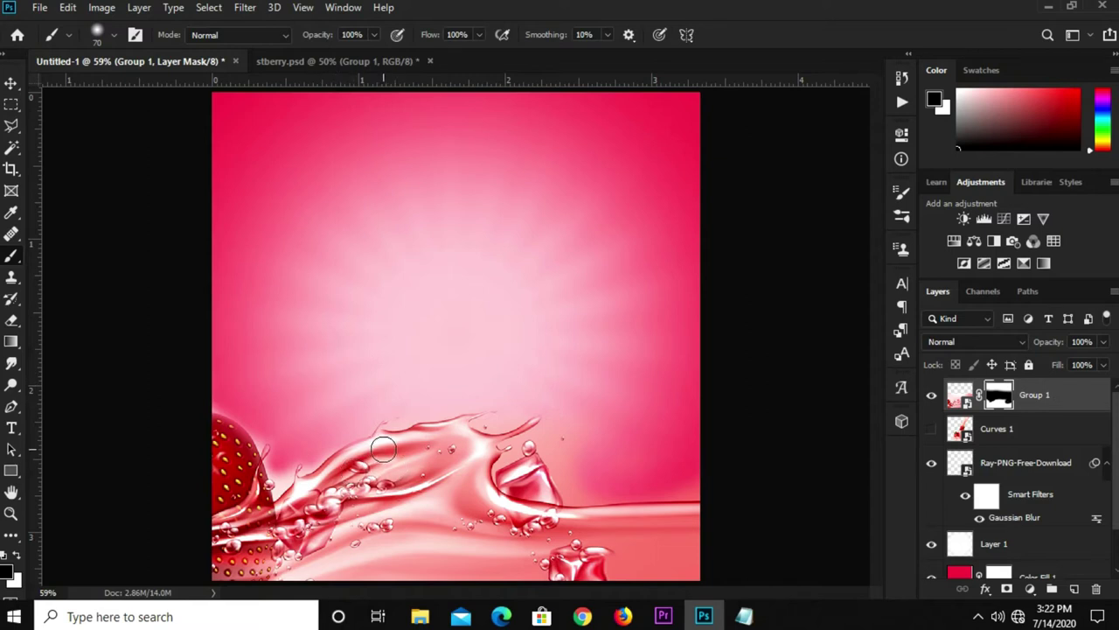
{"action": "key", "text": "v"}
{"action": "left_click_drag", "start_coordinate": [402, 501], "coordinate": [394, 507]}
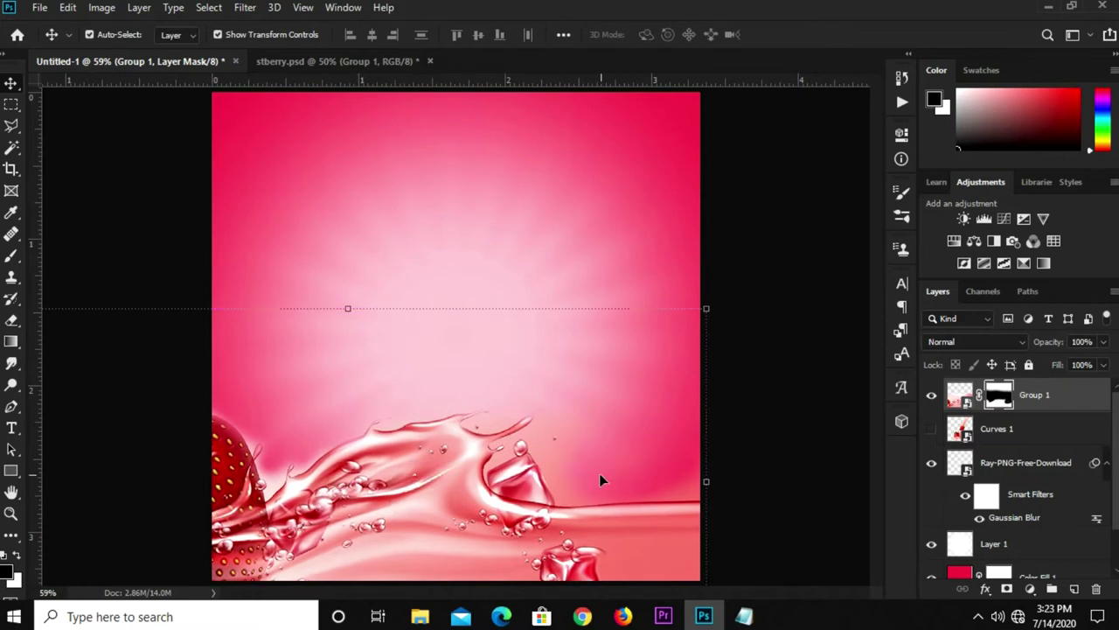
- Carry the milkshake bottle from stberry.psd into the Untitled-1 poster
{"action": "left_click", "coordinate": [774, 440]}
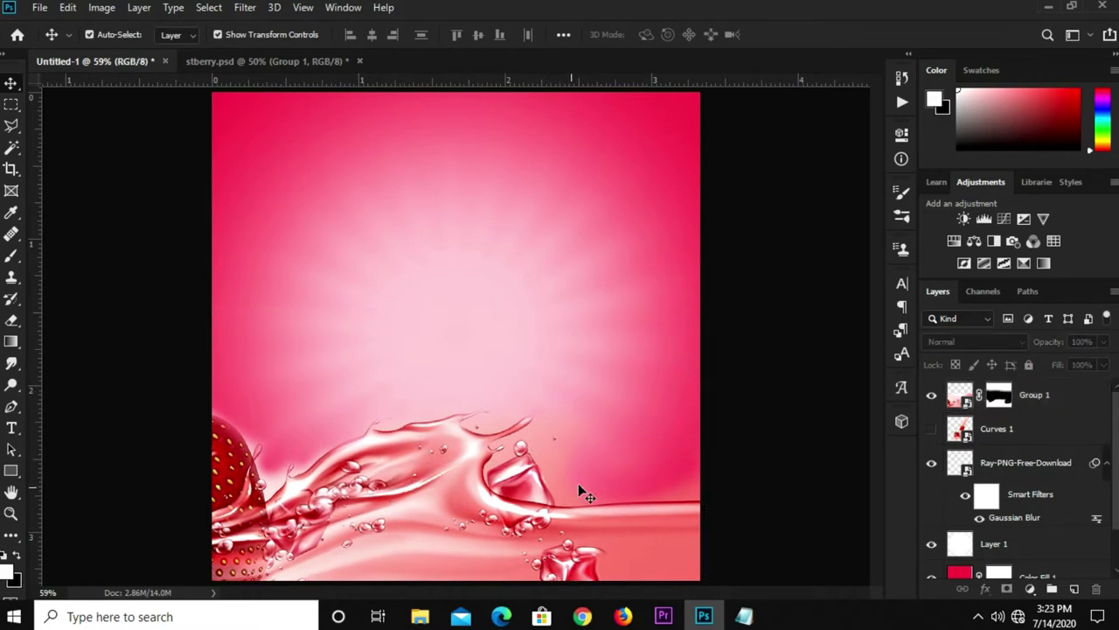
{"action": "scroll", "coordinate": [587, 442], "scroll_direction": "down", "scroll_amount": 1}
{"action": "scroll", "coordinate": [585, 443], "scroll_direction": "down", "scroll_amount": 1}
{"action": "scroll", "coordinate": [582, 419], "scroll_direction": "up", "scroll_amount": 1}
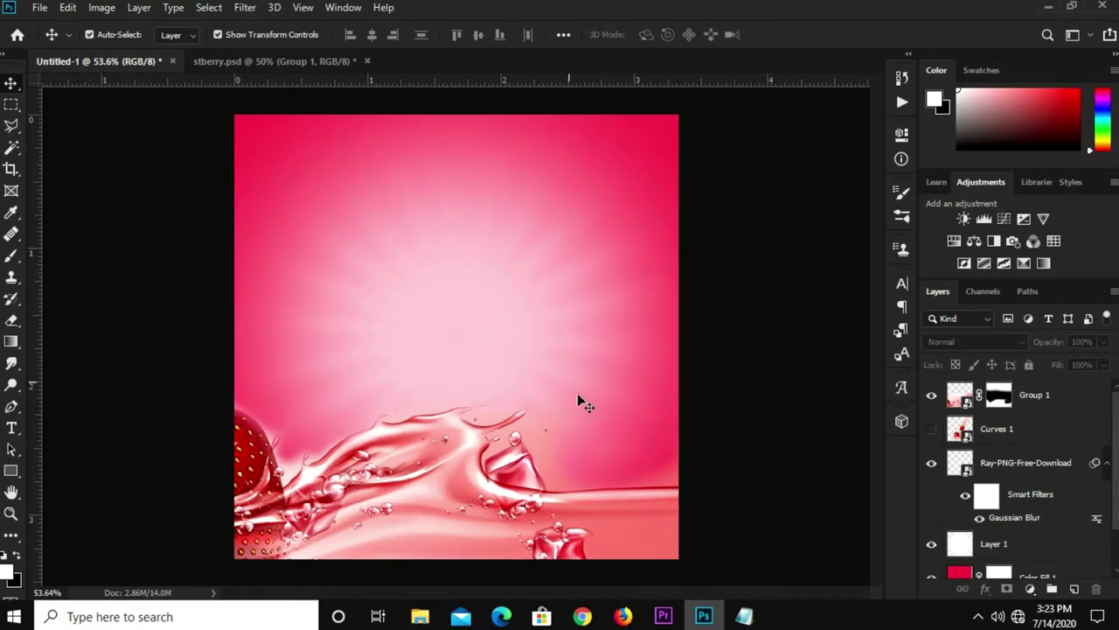
{"action": "left_click", "coordinate": [259, 63]}
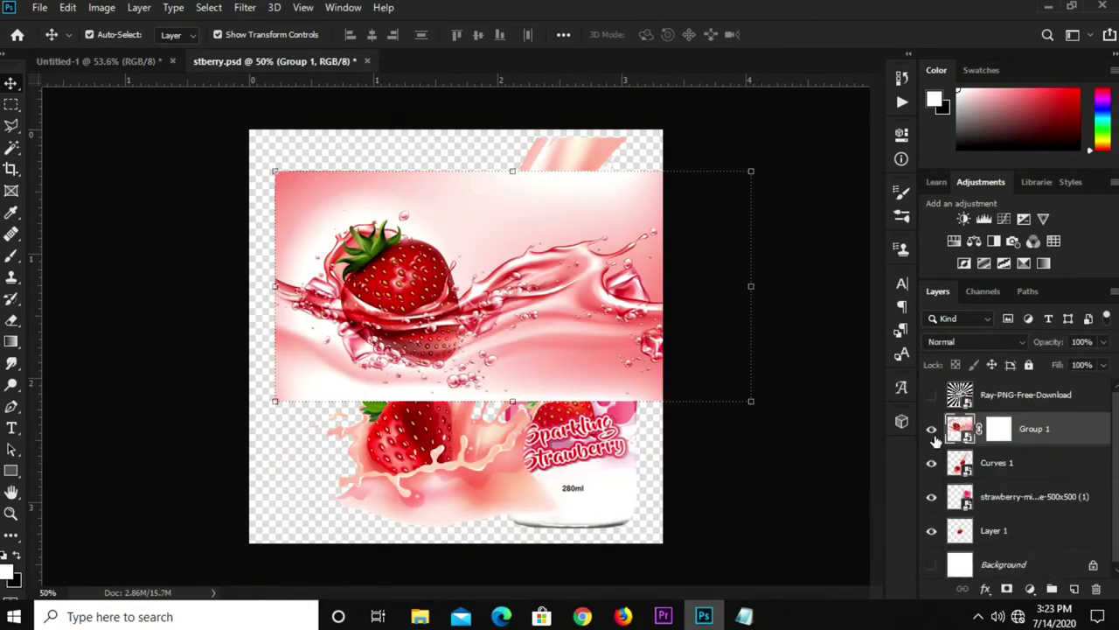
{"action": "left_click", "coordinate": [931, 429]}
{"action": "left_click_drag", "start_coordinate": [603, 382], "coordinate": [594, 373]}
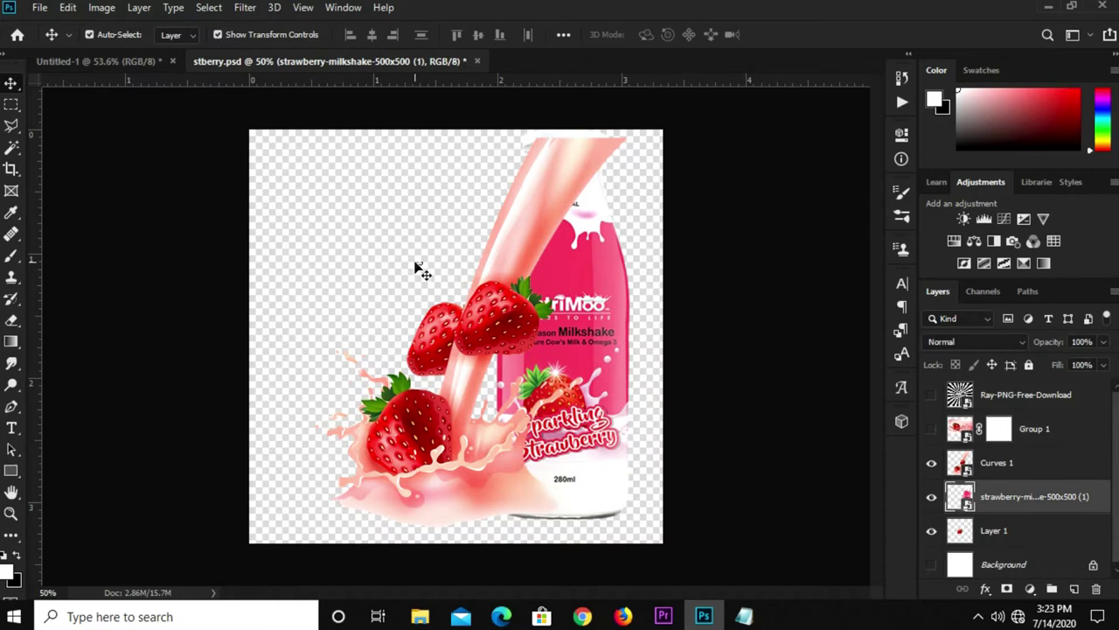
{"action": "left_click", "coordinate": [618, 281]}
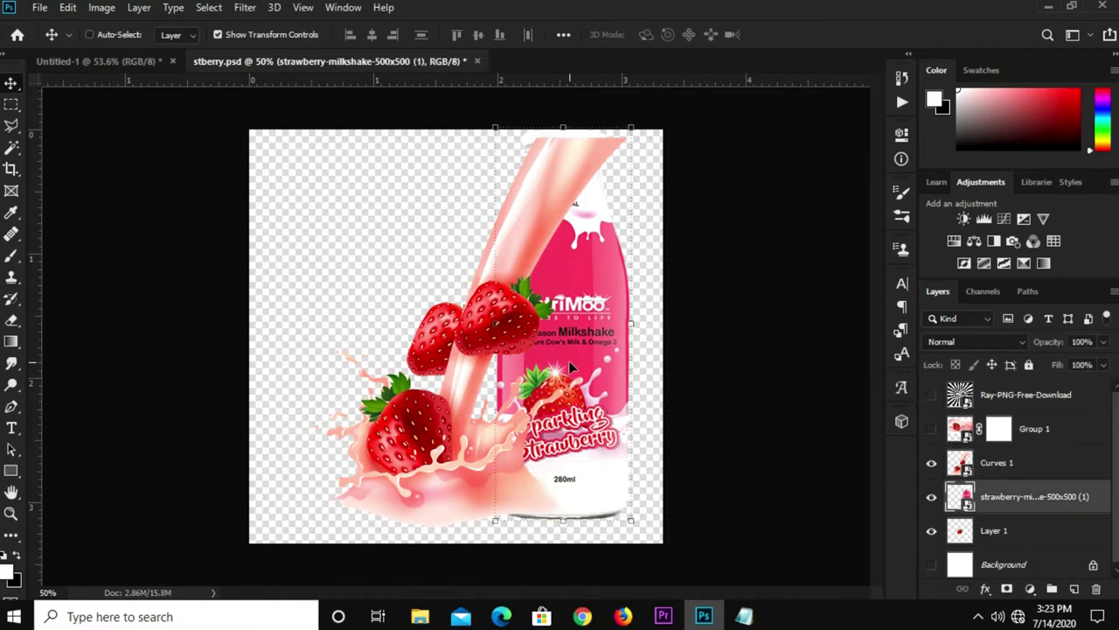
{"action": "left_click", "coordinate": [101, 61]}
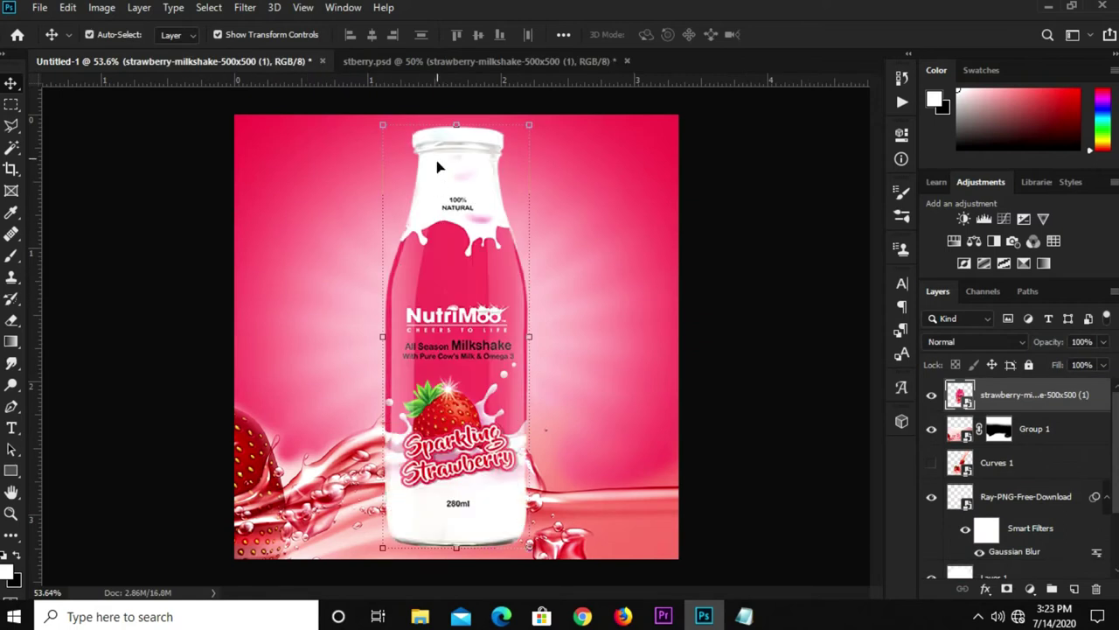
- Shrink and tilt the bottle, then move it left and down into the splash
{"action": "mouse_move", "coordinate": [456, 127]}
{"action": "left_mouse_down"}
{"action": "mouse_move", "coordinate": [441, 263]}
{"action": "mouse_move", "coordinate": [382, 253]}
{"action": "left_mouse_up"}
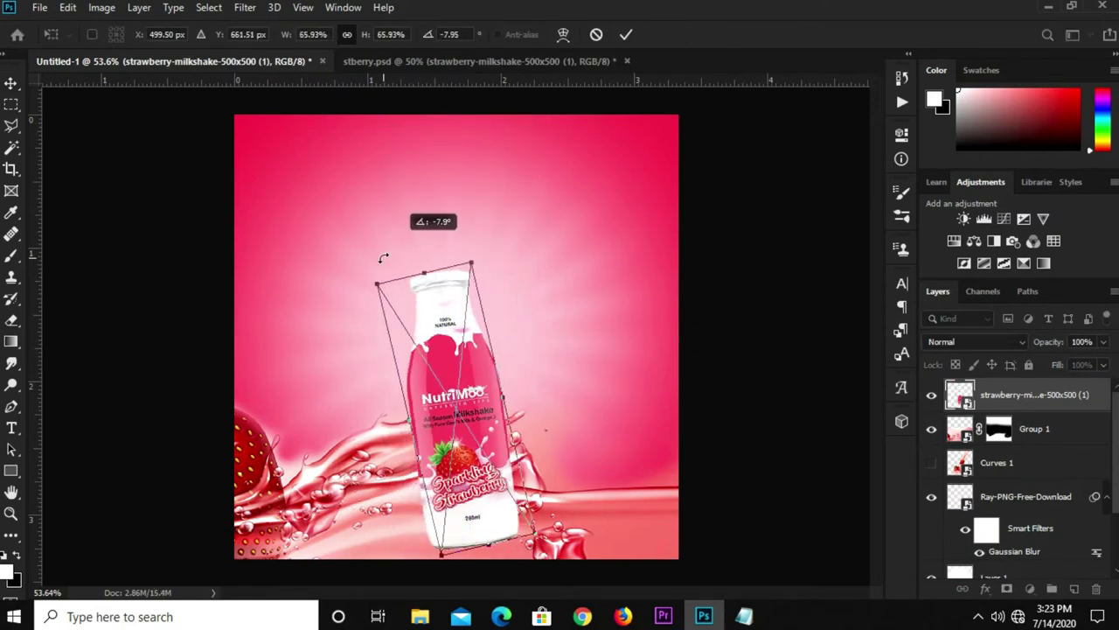
{"action": "left_click_drag", "start_coordinate": [517, 393], "coordinate": [439, 423]}
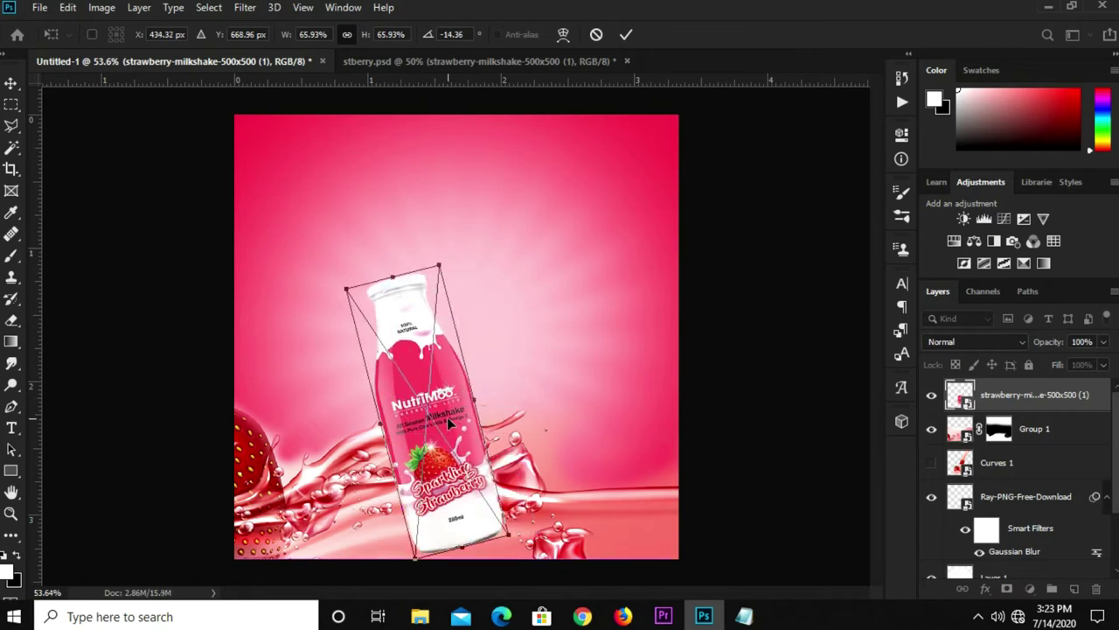
{"action": "left_click_drag", "start_coordinate": [393, 276], "coordinate": [395, 299]}
{"action": "mouse_move", "coordinate": [443, 493]}
{"action": "left_mouse_down"}
{"action": "mouse_move", "coordinate": [413, 522]}
{"action": "mouse_move", "coordinate": [429, 513]}
{"action": "left_mouse_up"}
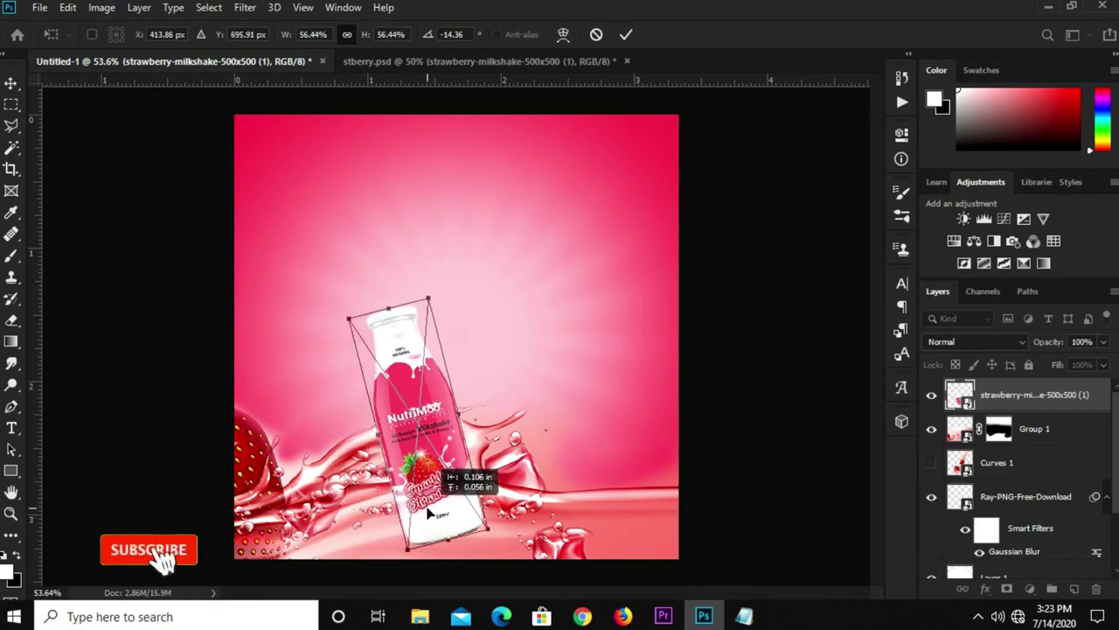
{"action": "key", "text": "Return"}
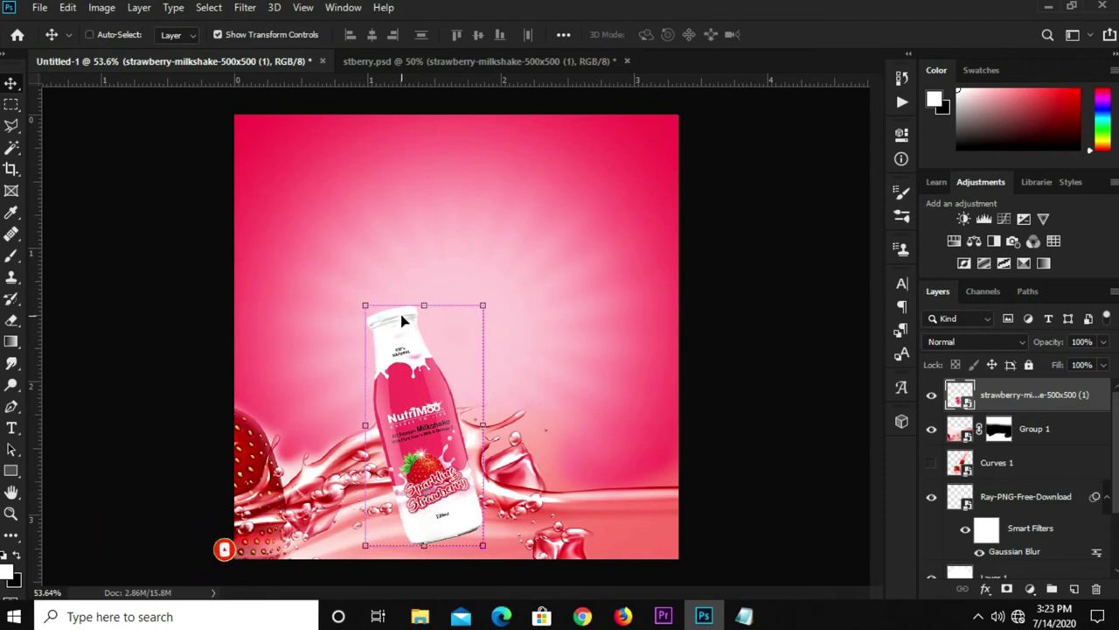
- Make the bottle slightly smaller with a second free transform
{"action": "key", "text": "ctrl+t"}
{"action": "left_click_drag", "start_coordinate": [346, 315], "coordinate": [348, 327]}
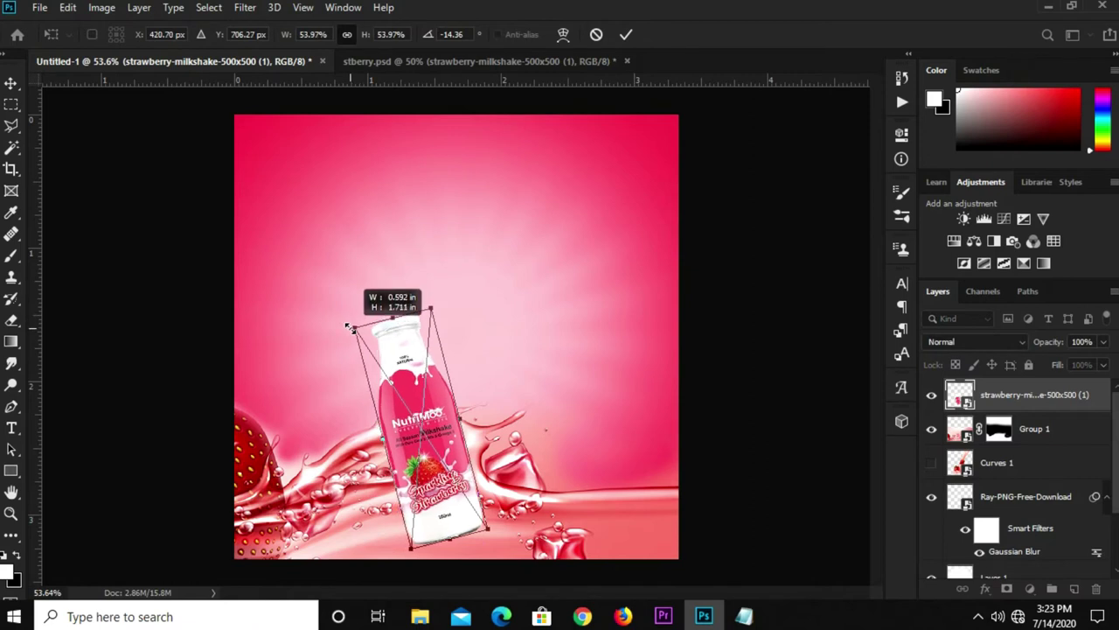
{"action": "left_click_drag", "start_coordinate": [348, 327], "coordinate": [353, 333]}
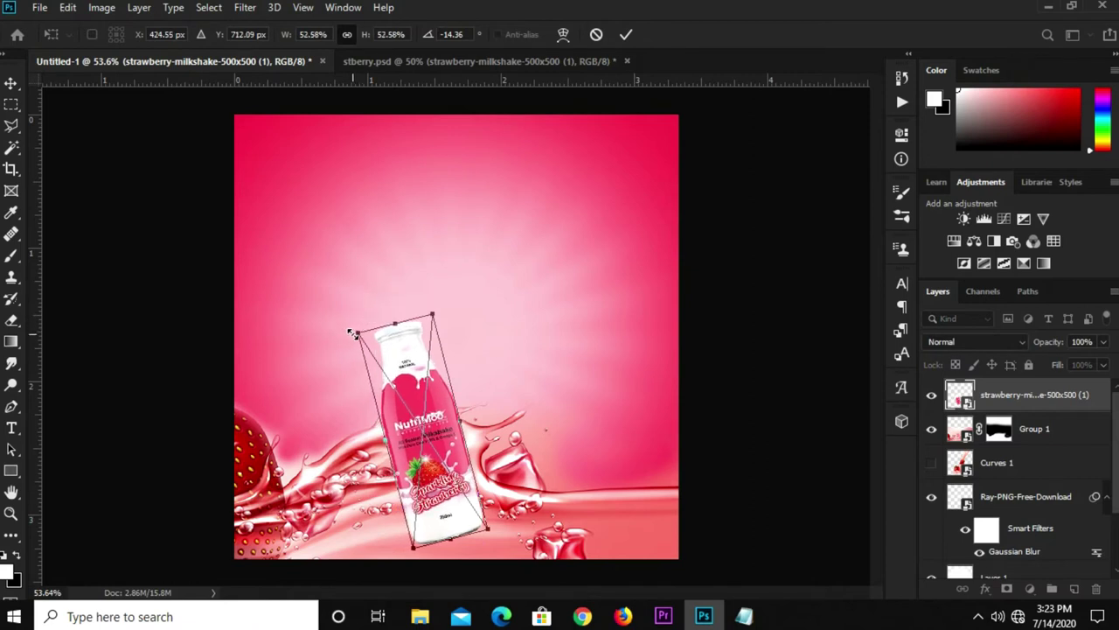
{"action": "key", "text": "Return"}
- Nudge the bottle left and fine-tune its height and tilt to about 54%
{"action": "left_click_drag", "start_coordinate": [420, 408], "coordinate": [405, 408]}
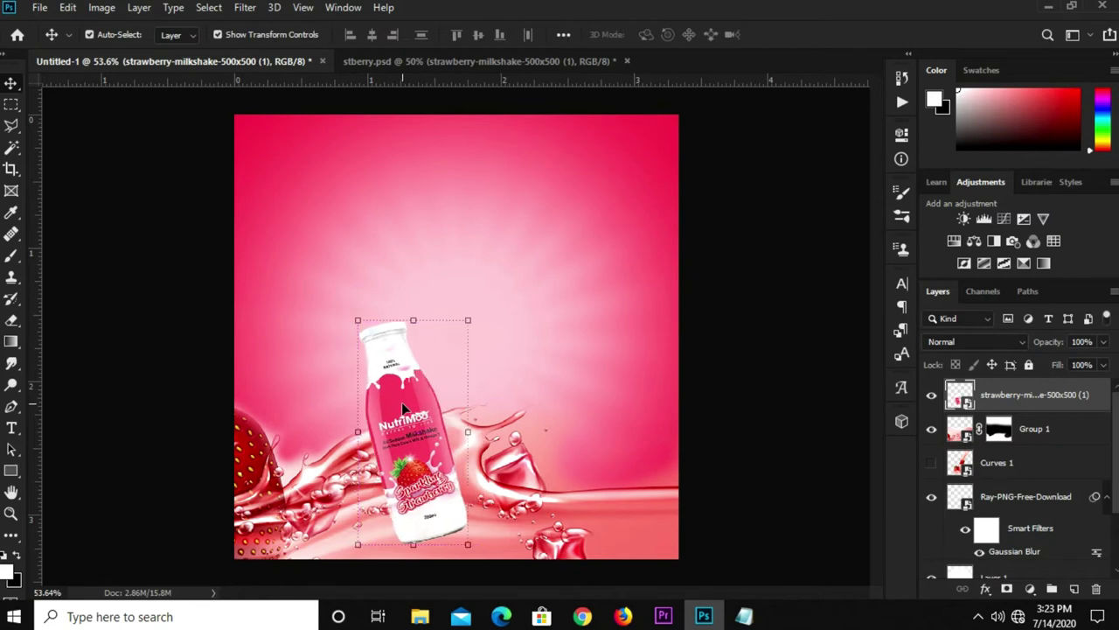
{"action": "left_click_drag", "start_coordinate": [479, 315], "coordinate": [450, 298]}
{"action": "left_click_drag", "start_coordinate": [384, 316], "coordinate": [366, 310]}
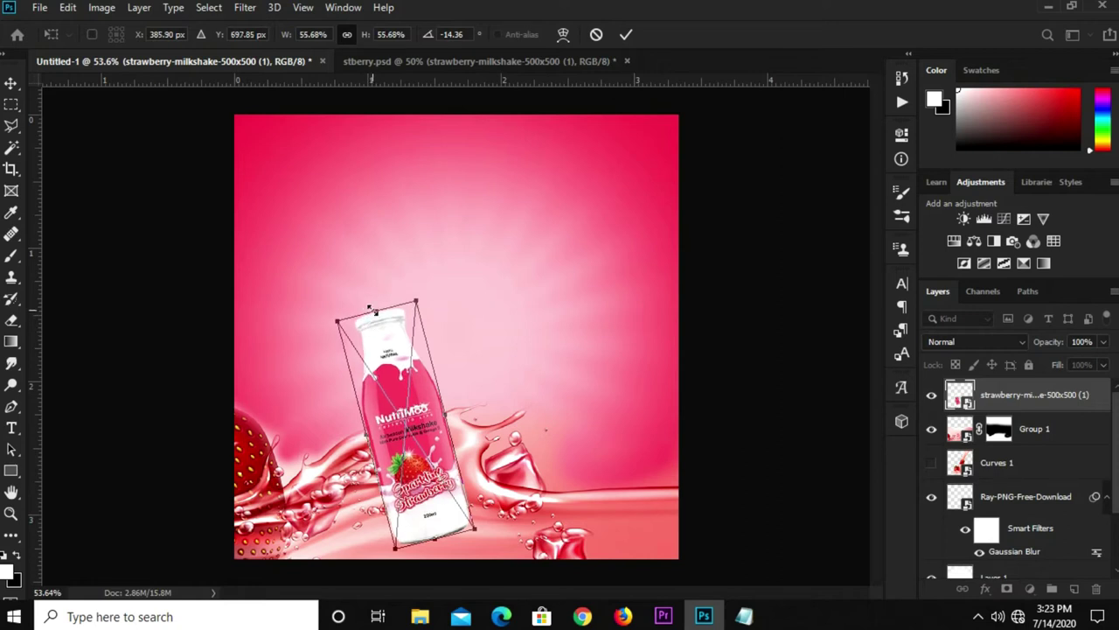
{"action": "left_click_drag", "start_coordinate": [374, 312], "coordinate": [411, 302]}
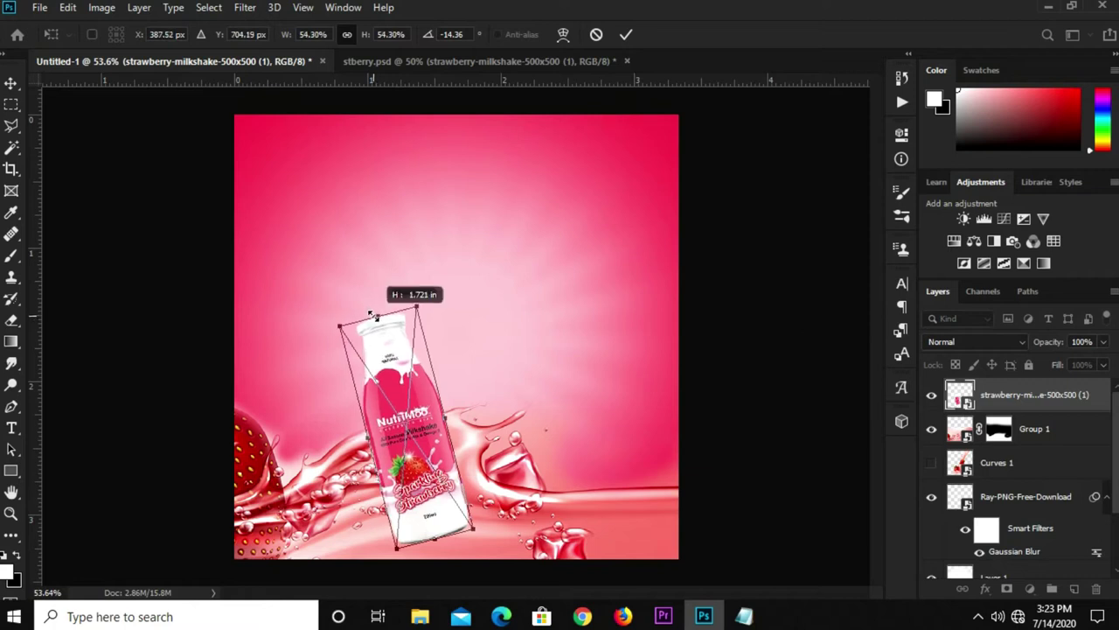
{"action": "key", "text": "Return"}
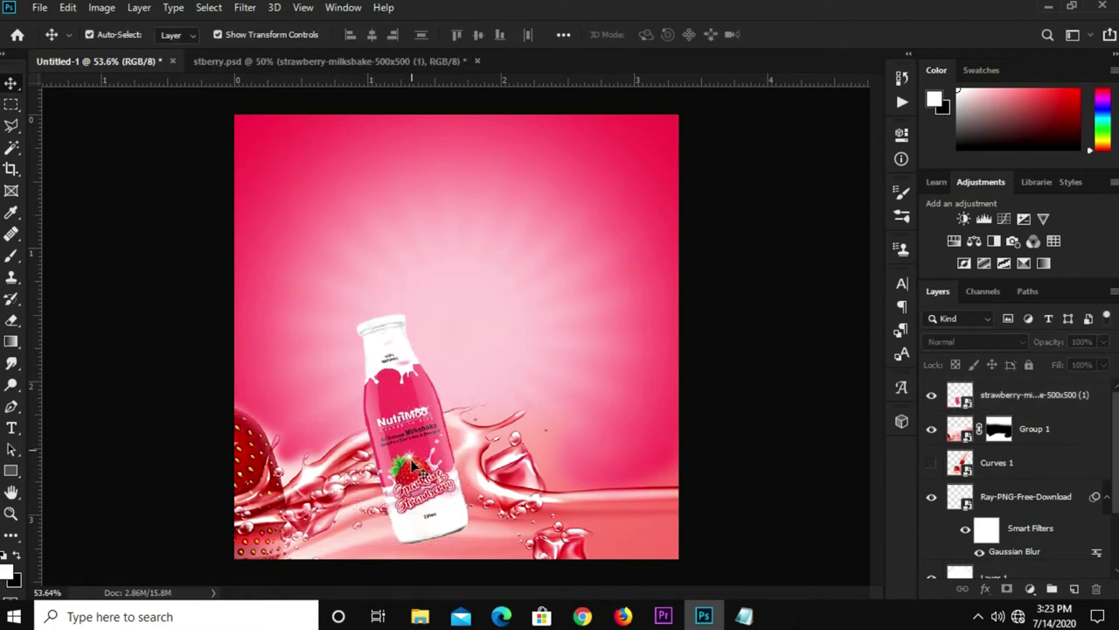
{"action": "left_click", "coordinate": [421, 465]}
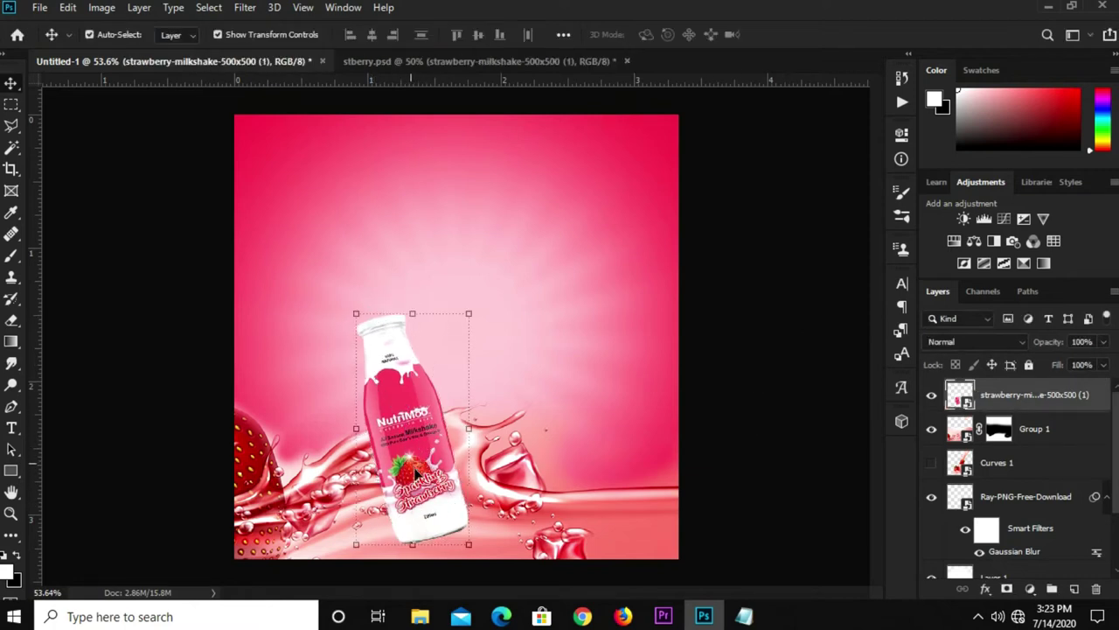
{"action": "scroll", "coordinate": [416, 472], "scroll_direction": "up", "scroll_amount": 3}
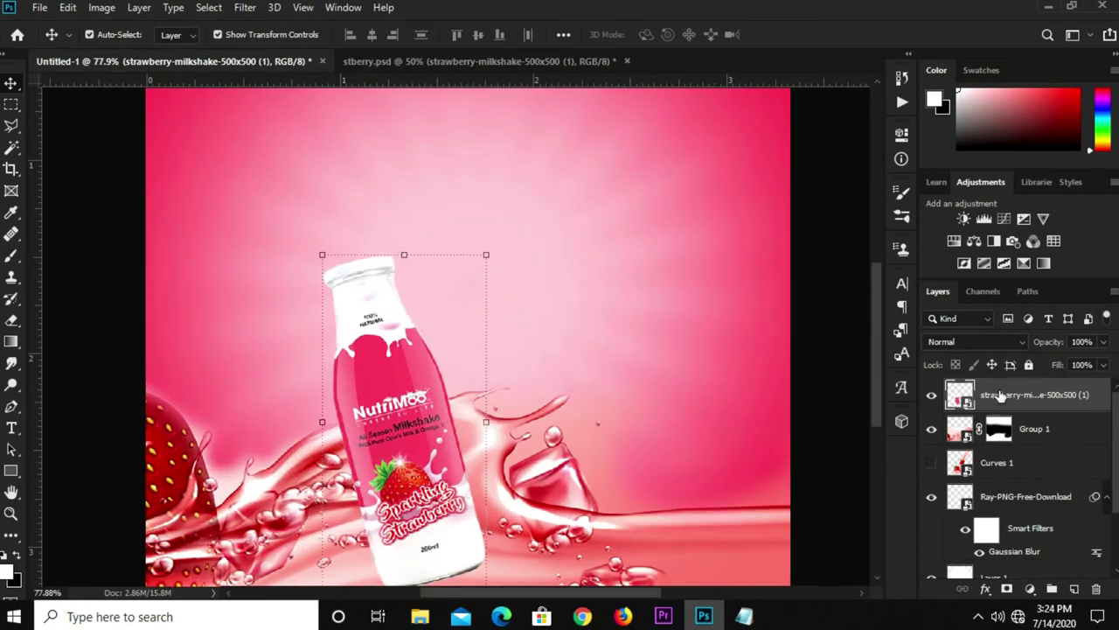
- Mask the bottle and brush its lower label into the splash, then select Group 1
{"action": "left_click", "coordinate": [1006, 590]}
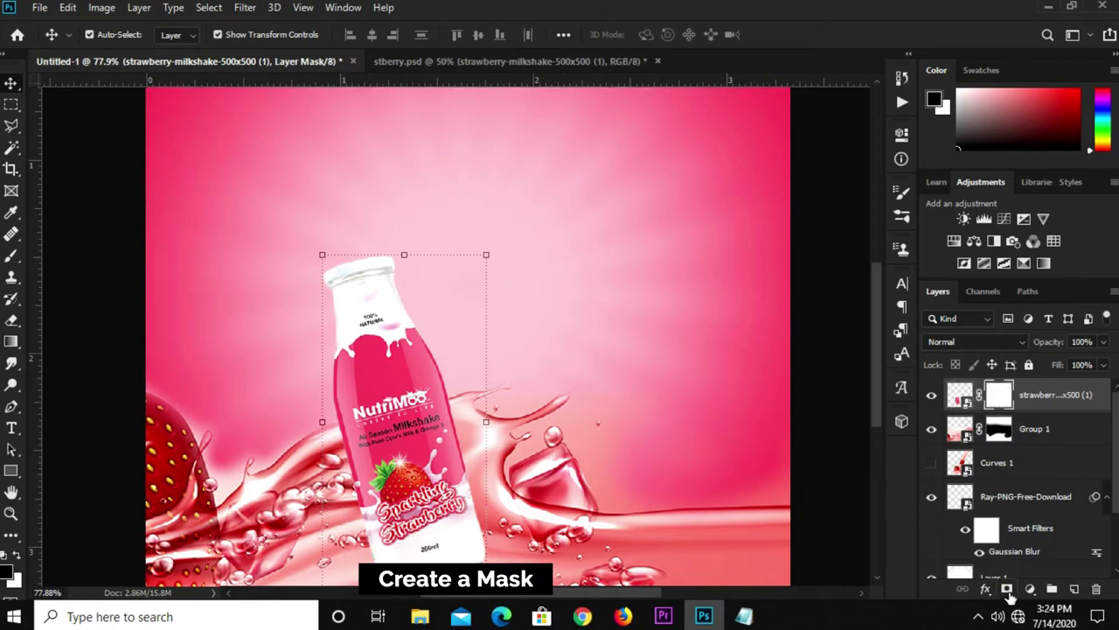
{"action": "left_click", "coordinate": [12, 257]}
{"action": "left_click", "coordinate": [83, 252]}
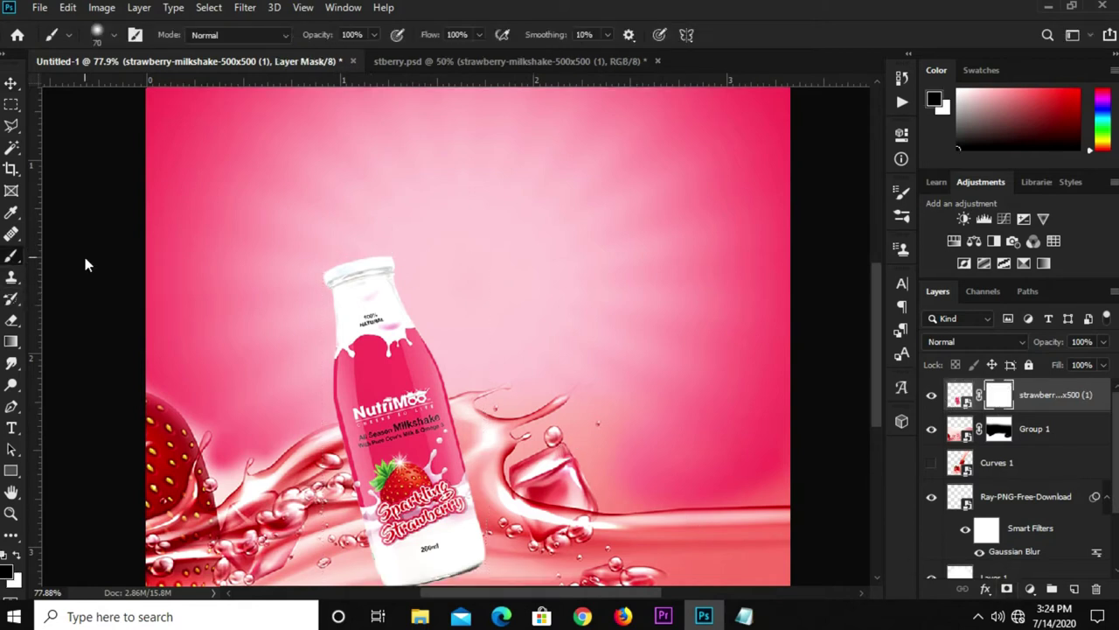
{"action": "left_click", "coordinate": [105, 40]}
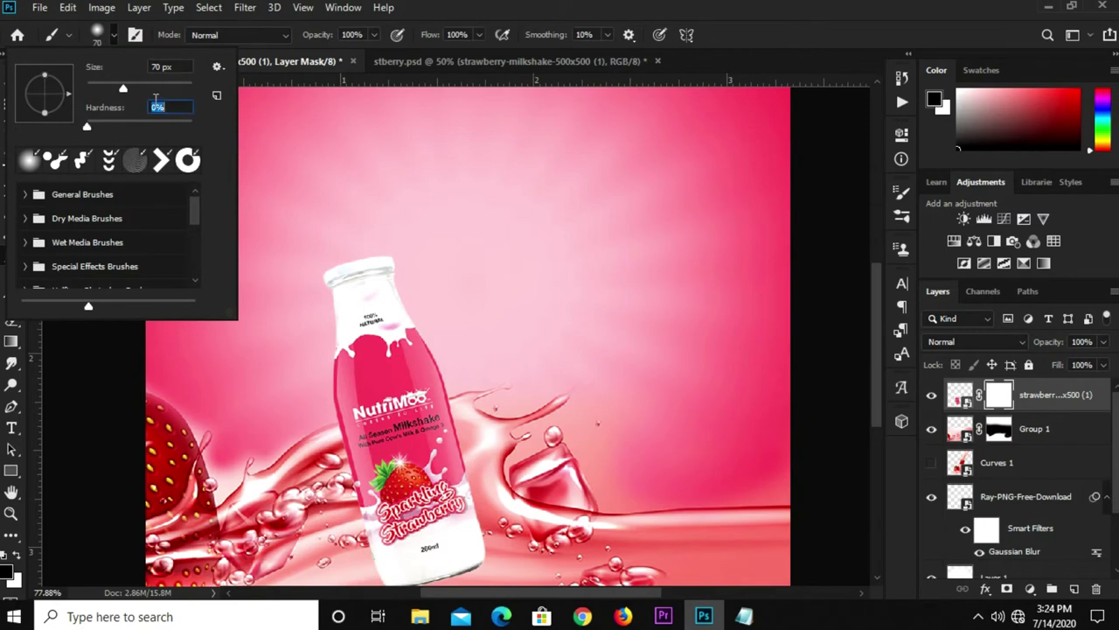
{"action": "left_click", "coordinate": [785, 42]}
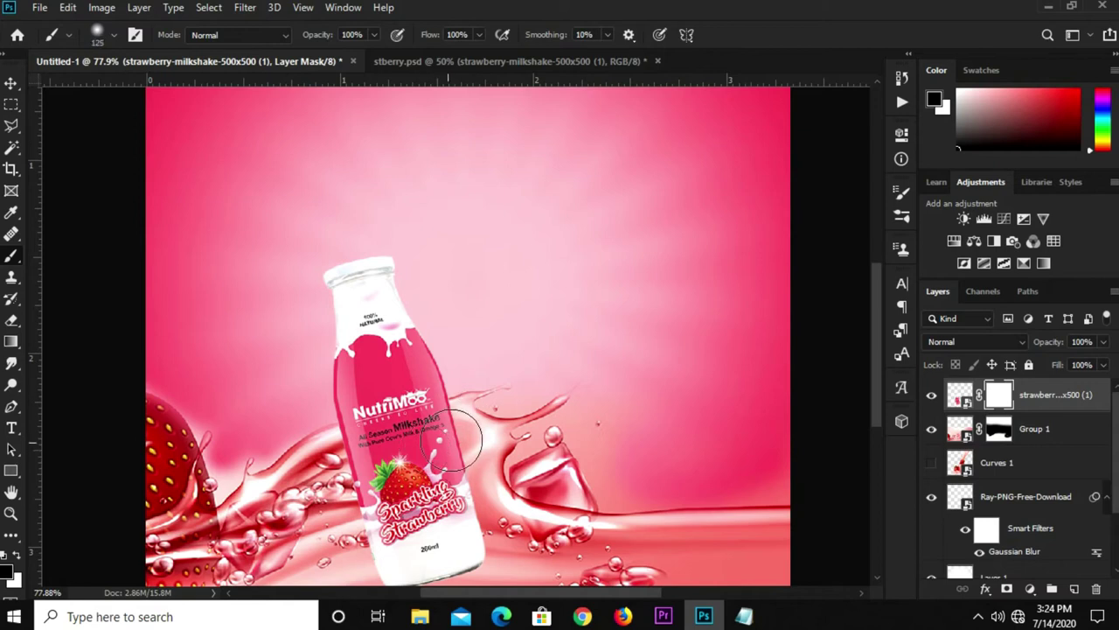
{"action": "mouse_move", "coordinate": [455, 442]}
{"action": "left_mouse_down"}
{"action": "mouse_move", "coordinate": [365, 464]}
{"action": "mouse_move", "coordinate": [457, 436]}
{"action": "mouse_move", "coordinate": [465, 462]}
{"action": "mouse_move", "coordinate": [414, 461]}
{"action": "mouse_move", "coordinate": [470, 420]}
{"action": "left_mouse_up"}
{"action": "scroll", "coordinate": [470, 420], "scroll_direction": "down", "scroll_amount": 3}
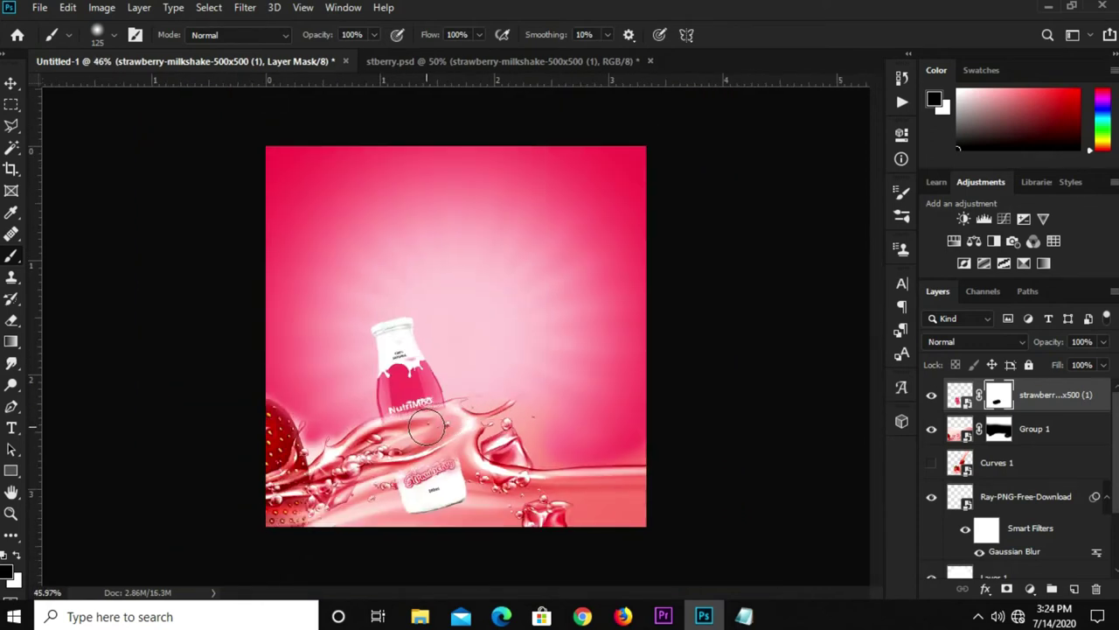
{"action": "key", "text": "v"}
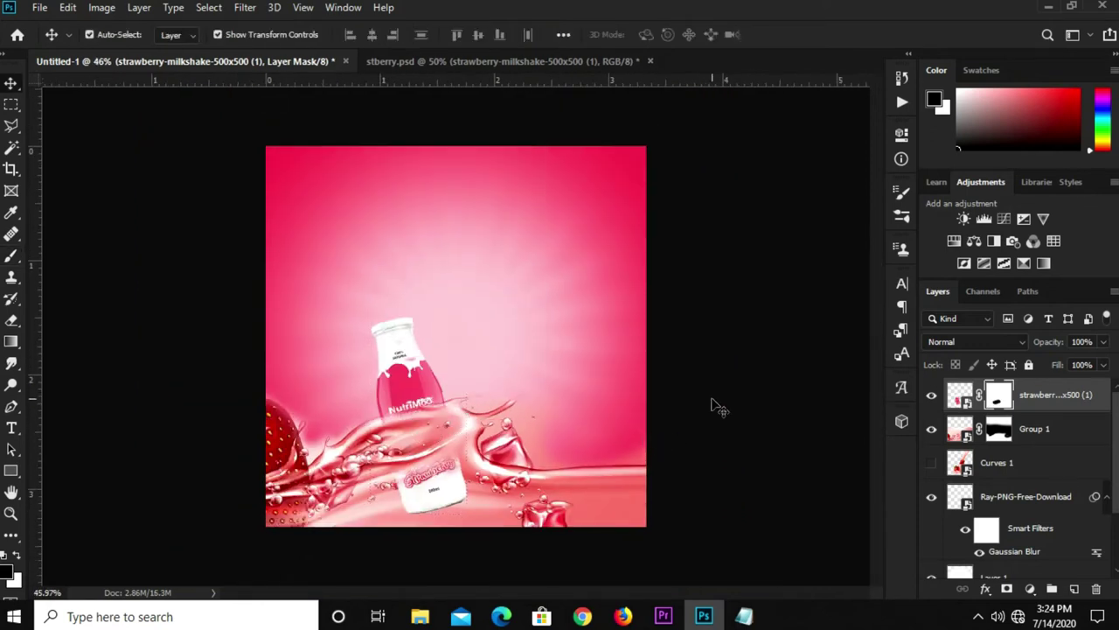
{"action": "key", "text": "alt+bracketleft"}
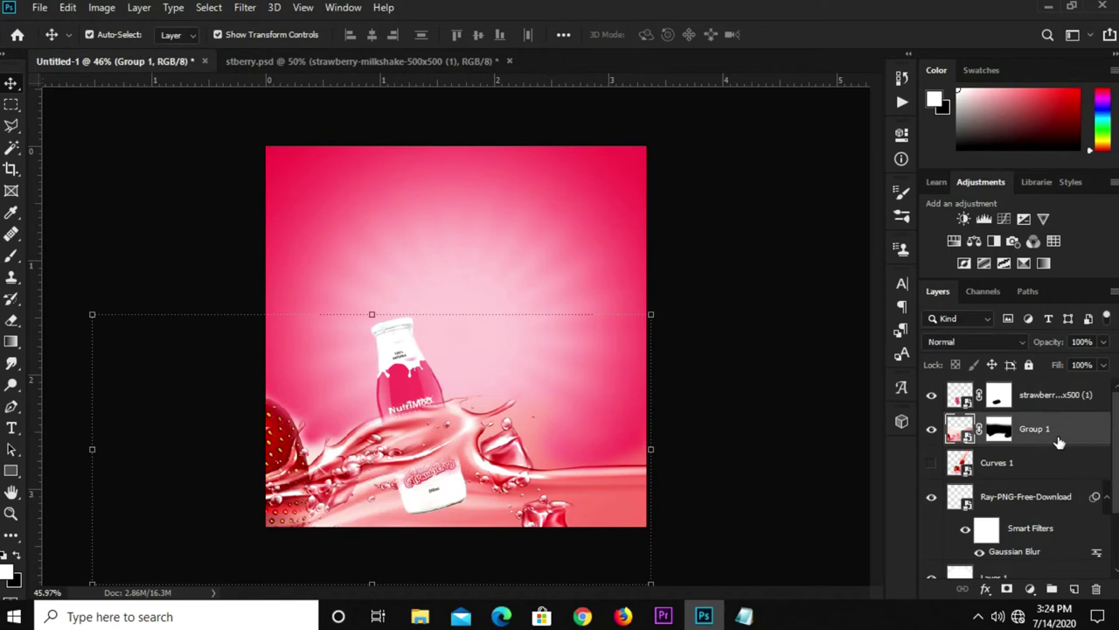
- Duplicate Group 1, move the copy to the top of the stack, and set 40% opacity
{"action": "key", "text": "ctrl+j"}
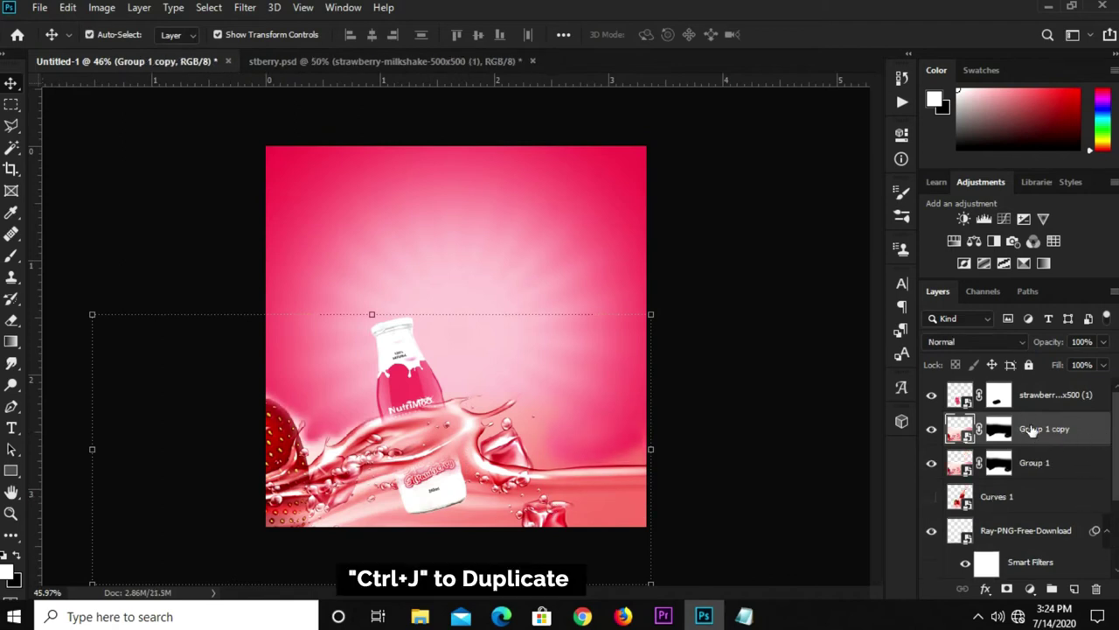
{"action": "left_click_drag", "start_coordinate": [1050, 428], "coordinate": [1035, 385]}
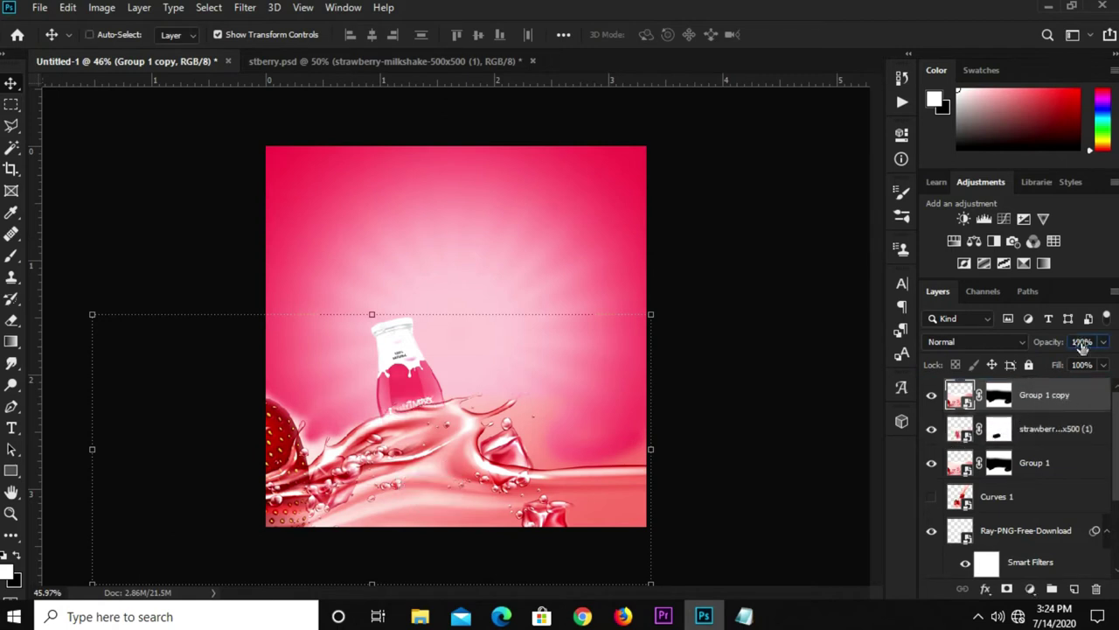
{"action": "type", "text": "50"}
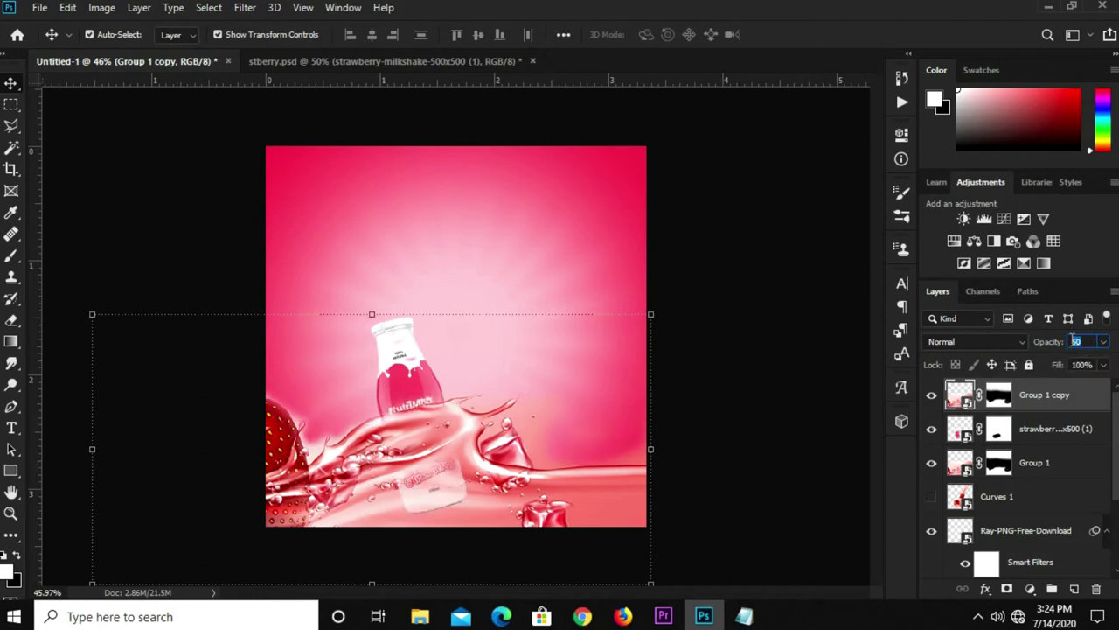
{"action": "type", "text": "45"}
{"action": "type", "text": "40"}
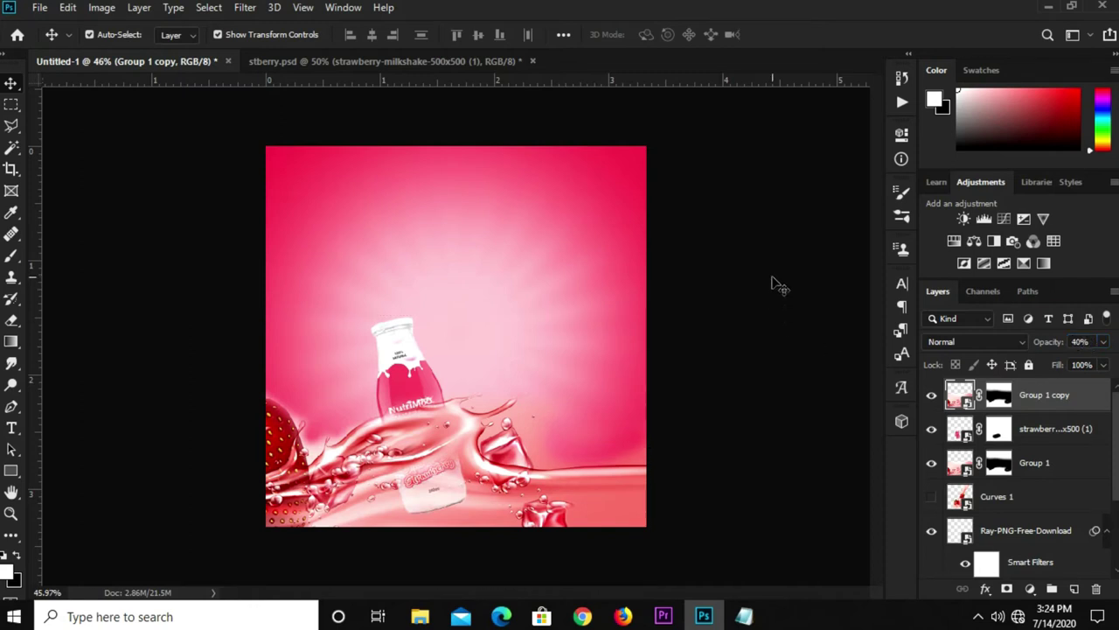
{"action": "left_click", "coordinate": [682, 308]}
- Bring the Curves 1 strawberry and milk-pour artwork from stberry.psd into the poster
{"action": "scroll", "coordinate": [687, 306], "scroll_direction": "up", "scroll_amount": 1}
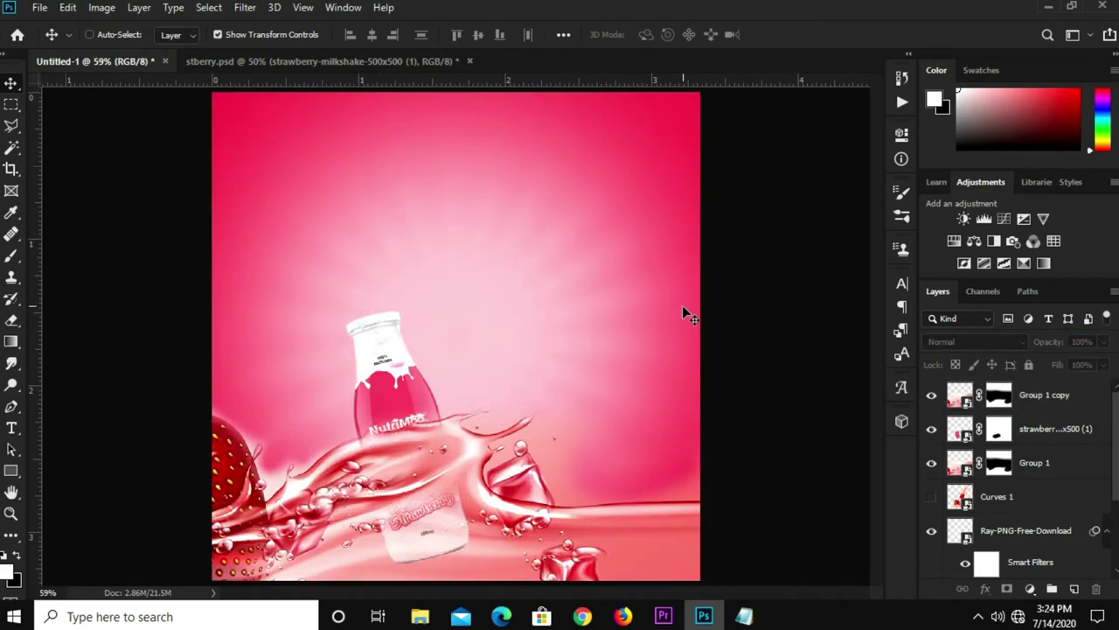
{"action": "scroll", "coordinate": [686, 307], "scroll_direction": "down", "scroll_amount": 1}
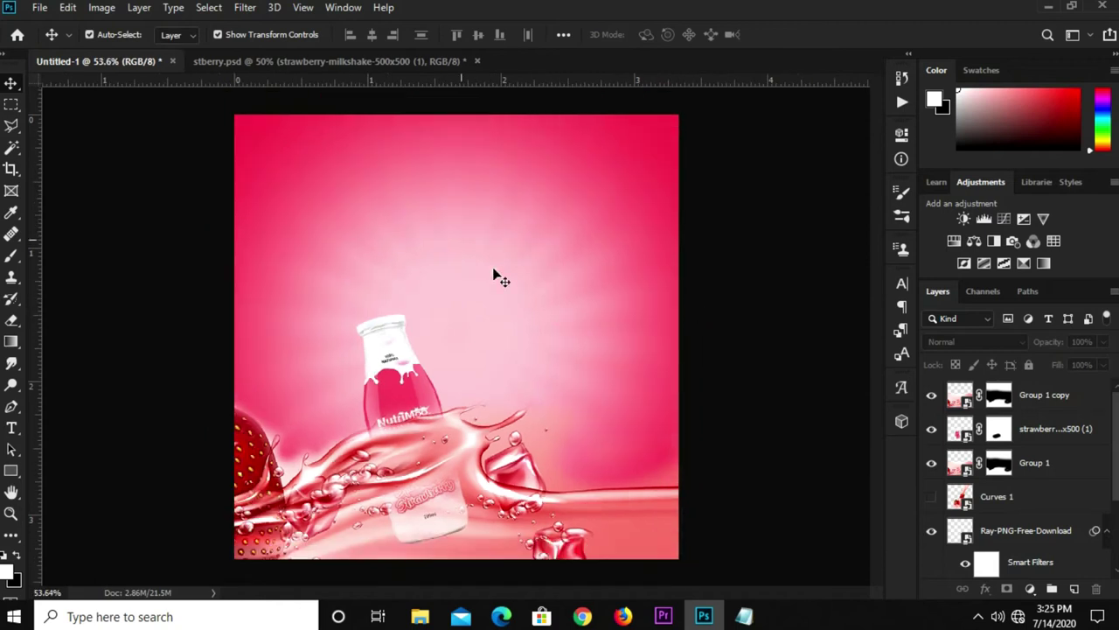
{"action": "left_click", "coordinate": [280, 61]}
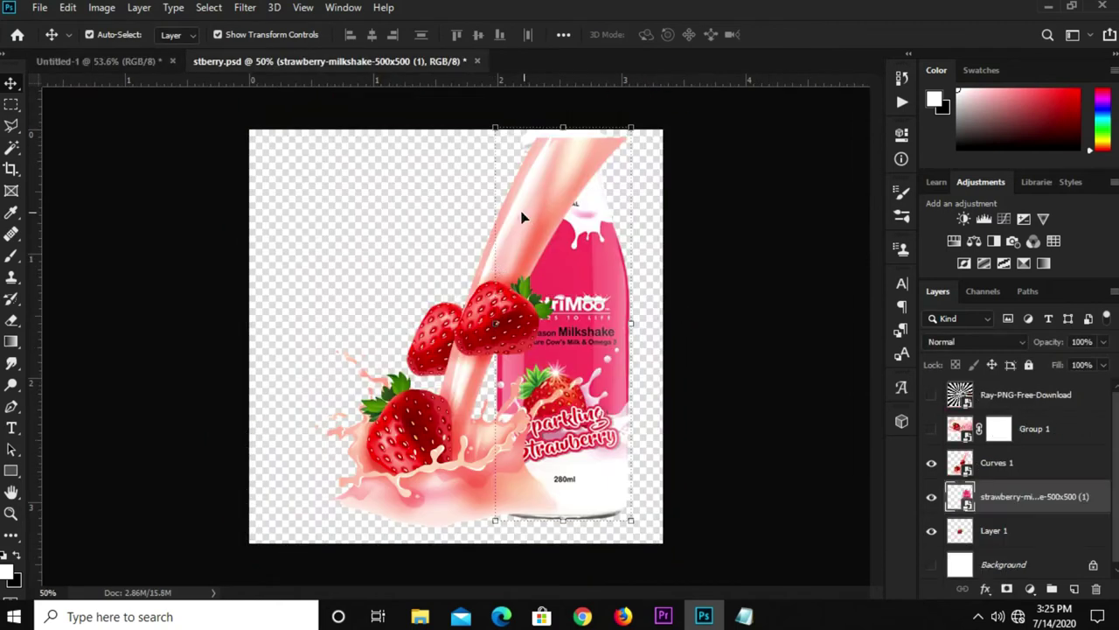
{"action": "left_click", "coordinate": [311, 335]}
{"action": "left_click", "coordinate": [442, 356]}
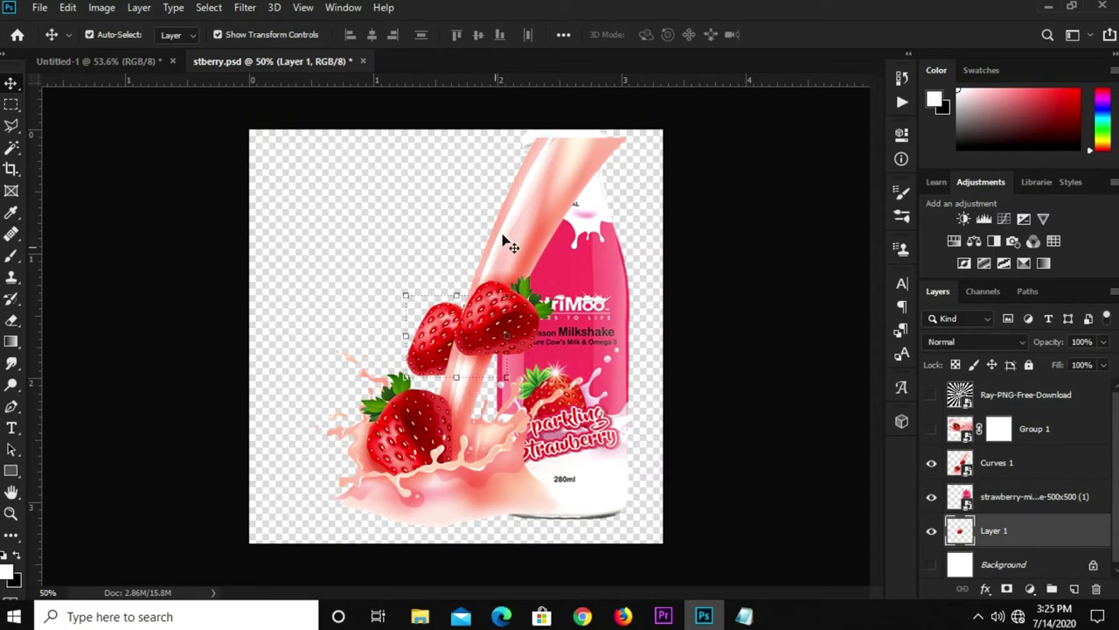
{"action": "left_click", "coordinate": [539, 201]}
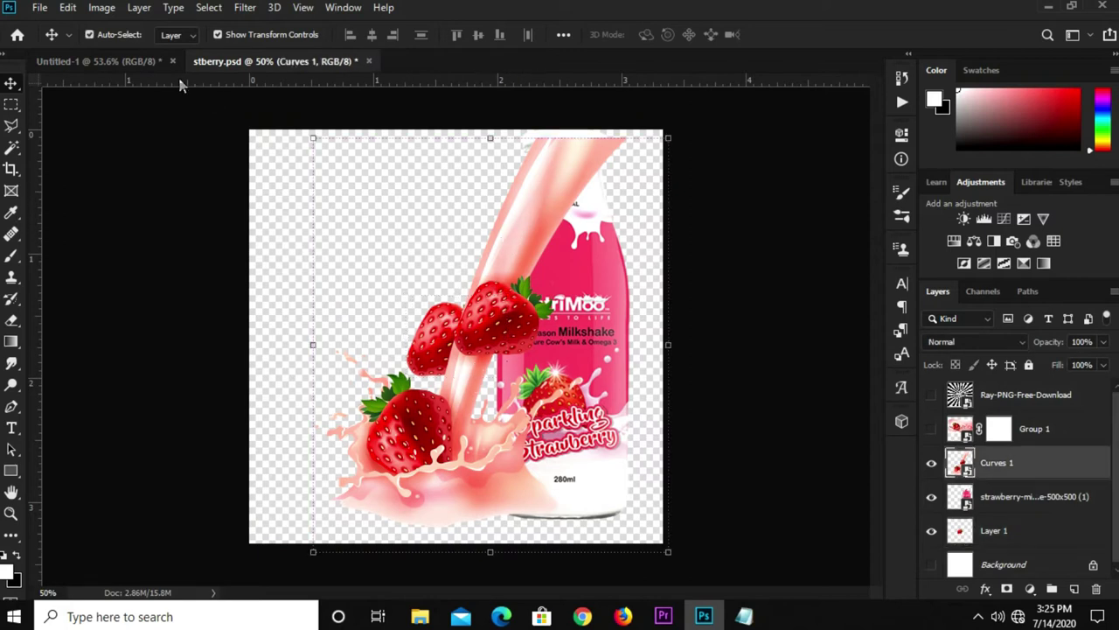
{"action": "mouse_move", "coordinate": [120, 68]}
{"action": "left_mouse_down"}
{"action": "mouse_move", "coordinate": [472, 227]}
{"action": "mouse_move", "coordinate": [489, 350]}
{"action": "mouse_move", "coordinate": [604, 340]}
{"action": "left_mouse_up"}
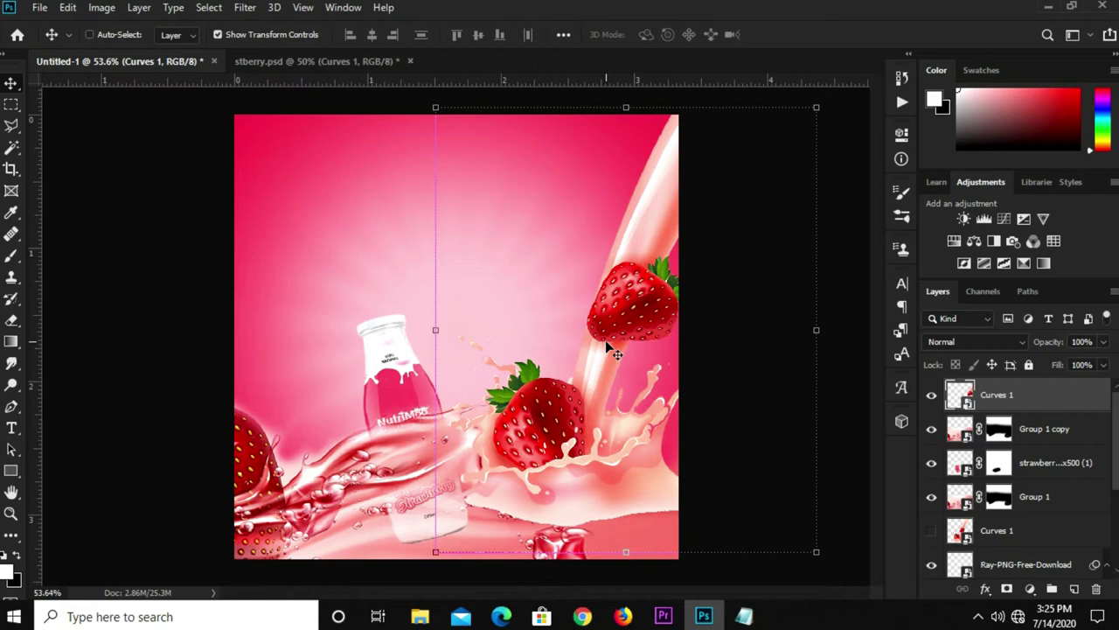
- Scale the strawberry artwork to about 72% and move it to the poster's right edge
{"action": "key", "text": "ctrl+t"}
{"action": "scroll", "coordinate": [652, 116], "scroll_direction": "down", "scroll_amount": 2}
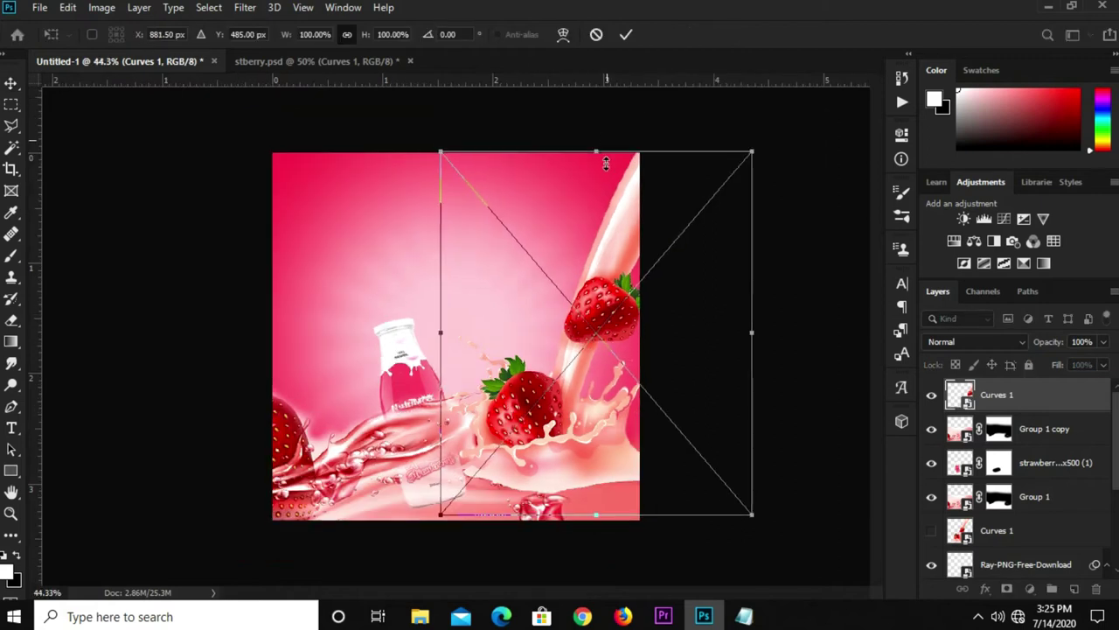
{"action": "left_click_drag", "start_coordinate": [605, 162], "coordinate": [605, 229]}
{"action": "left_click_drag", "start_coordinate": [553, 454], "coordinate": [565, 451]}
{"action": "left_click_drag", "start_coordinate": [610, 223], "coordinate": [610, 242]}
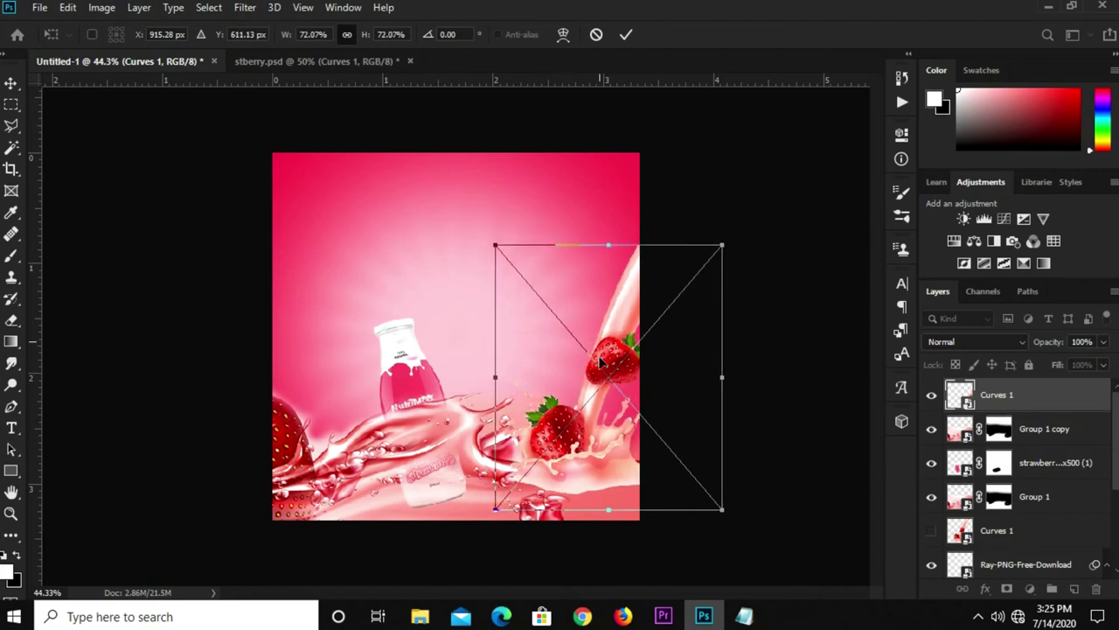
{"action": "key", "text": "Return"}
{"action": "scroll", "coordinate": [590, 416], "scroll_direction": "up", "scroll_amount": 3}
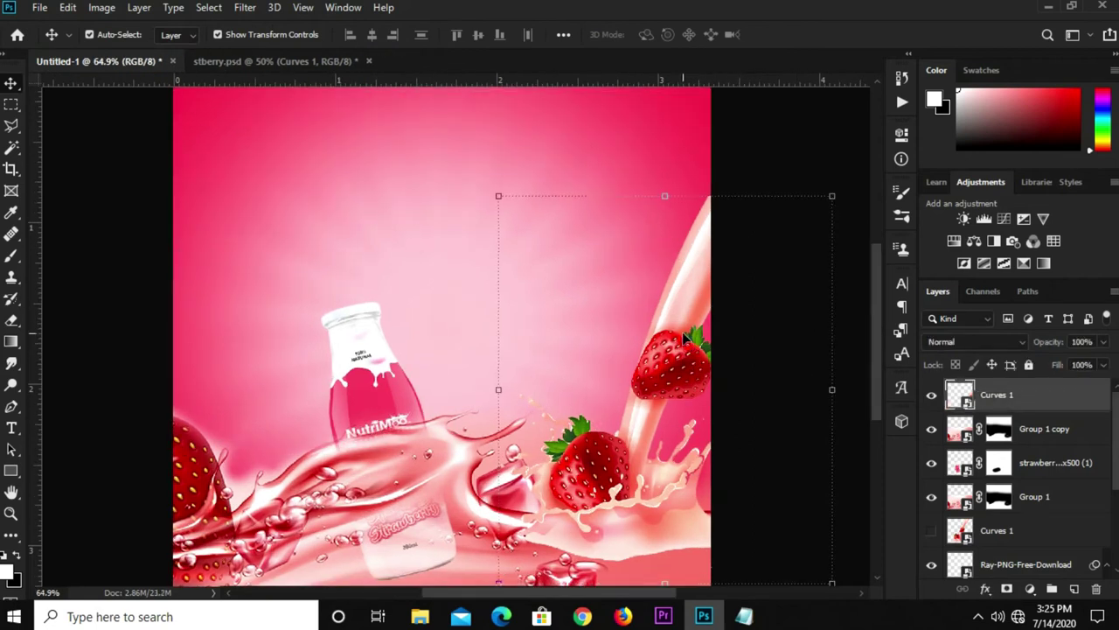
{"action": "key", "text": "ctrl+0"}
- Add a Curves adjustment above the strawberry artwork with the RGB midpoint lowered slightly
{"action": "left_click", "coordinate": [760, 180]}
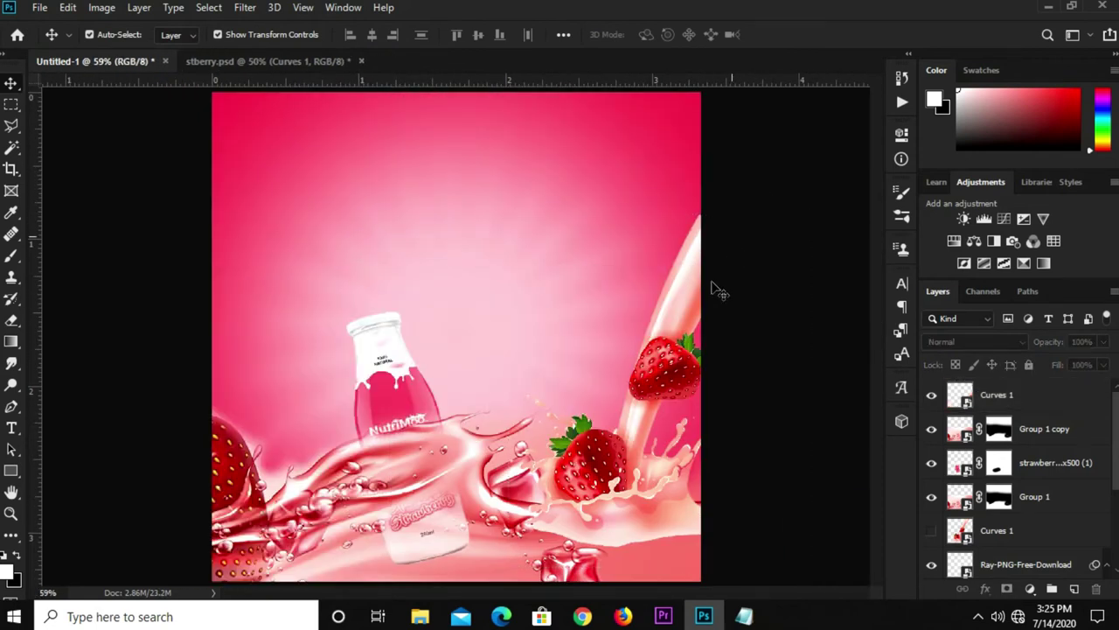
{"action": "left_click", "coordinate": [1017, 396]}
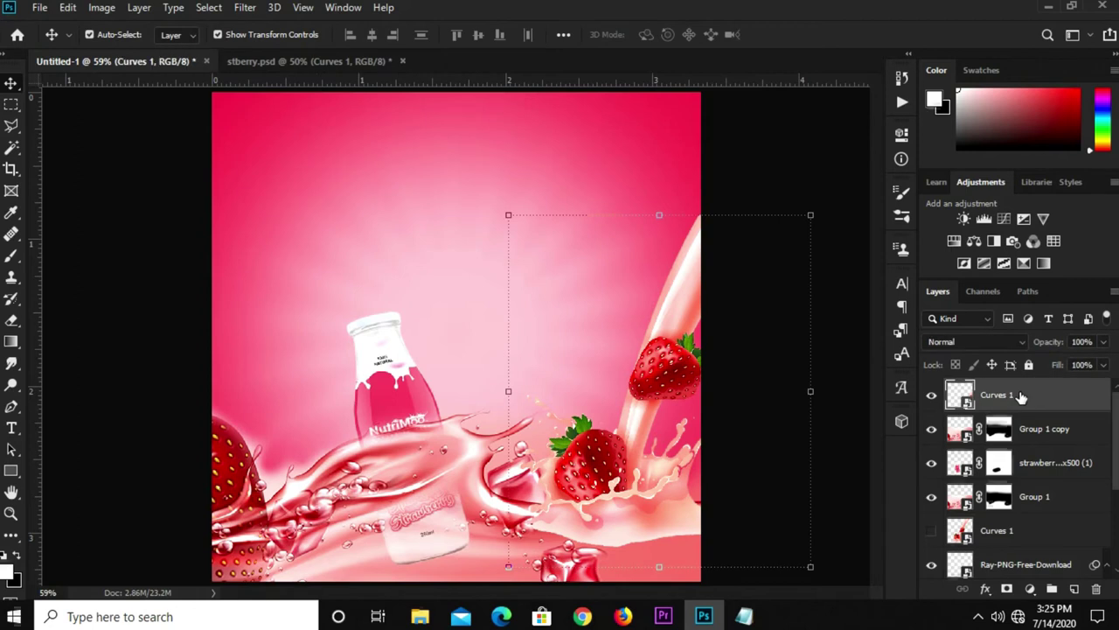
{"action": "left_click", "coordinate": [1030, 592]}
{"action": "left_click", "coordinate": [1029, 378]}
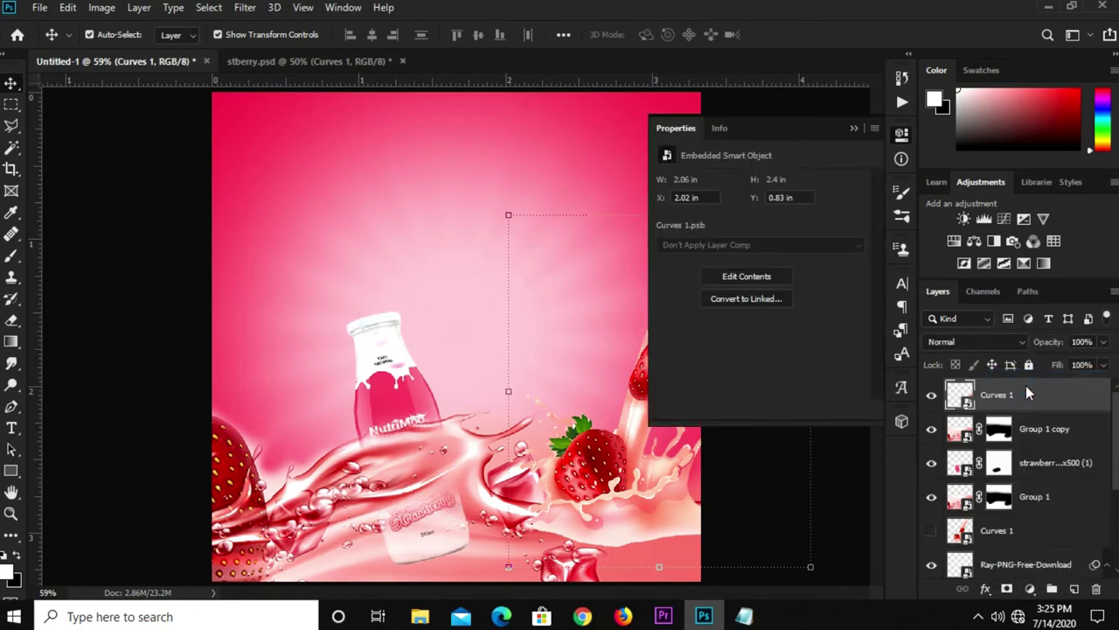
{"action": "left_click", "coordinate": [745, 338]}
{"action": "left_click_drag", "start_coordinate": [745, 337], "coordinate": [748, 345]}
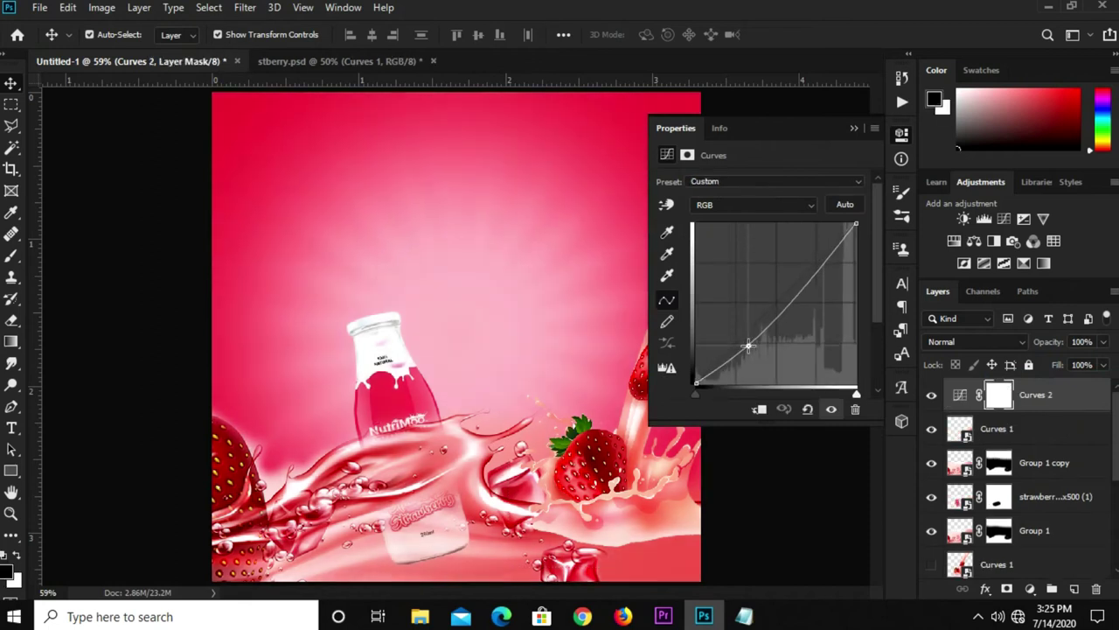
{"action": "left_click_drag", "start_coordinate": [748, 345], "coordinate": [748, 348]}
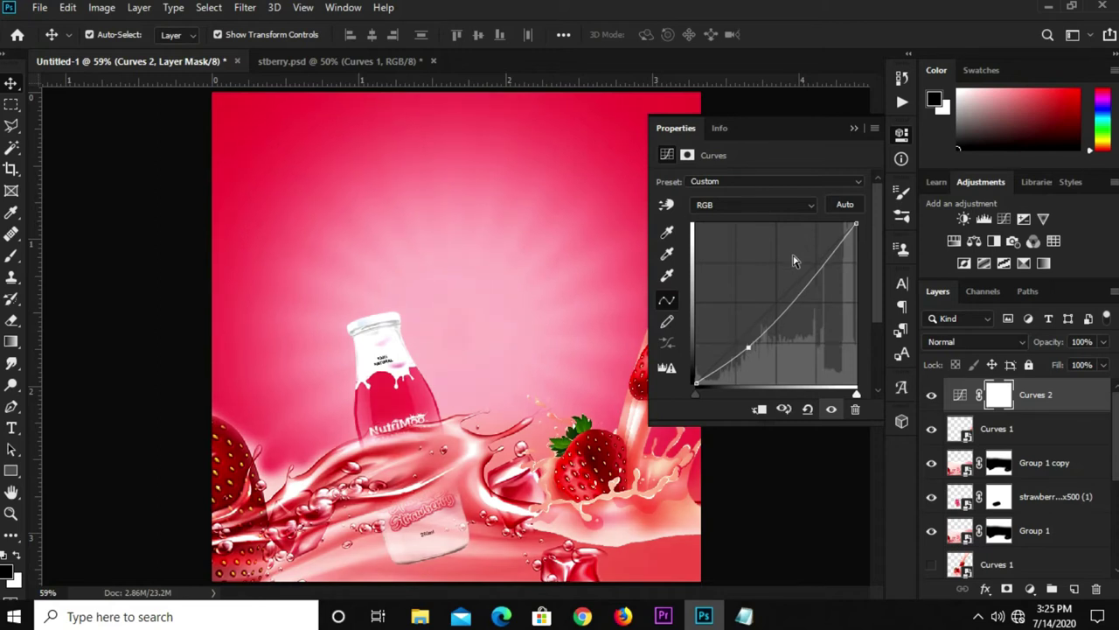
{"action": "left_click", "coordinate": [854, 129]}
{"action": "scroll", "coordinate": [704, 323], "scroll_direction": "down", "scroll_amount": 3}
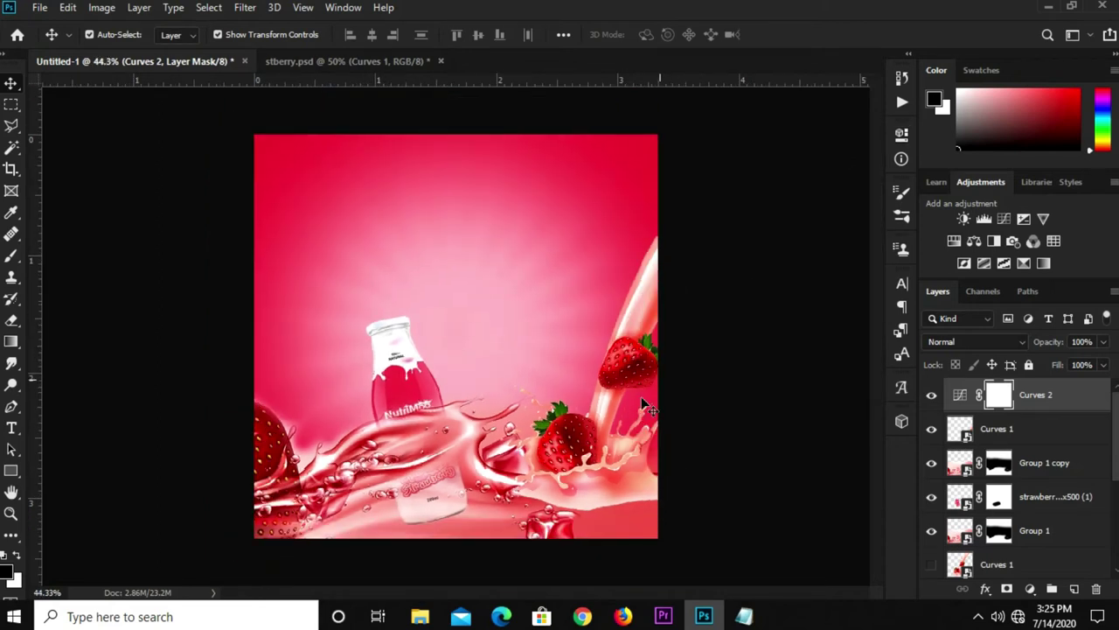
{"action": "scroll", "coordinate": [644, 408], "scroll_direction": "down", "scroll_amount": 2}
{"action": "left_click", "coordinate": [599, 474]}
{"action": "scroll", "coordinate": [599, 474], "scroll_direction": "up", "scroll_amount": 2}
{"action": "scroll", "coordinate": [597, 475], "scroll_direction": "up", "scroll_amount": 2}
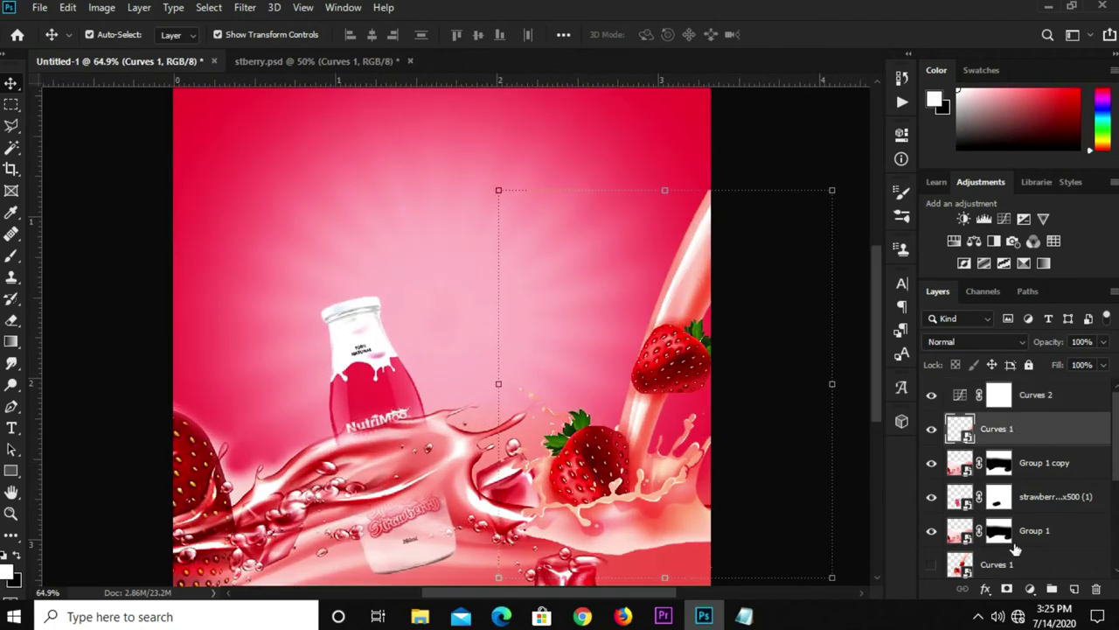
- Mask the Curves 1 strawberry artwork and brush its base into the bottom wave
{"action": "left_click", "coordinate": [1007, 589]}
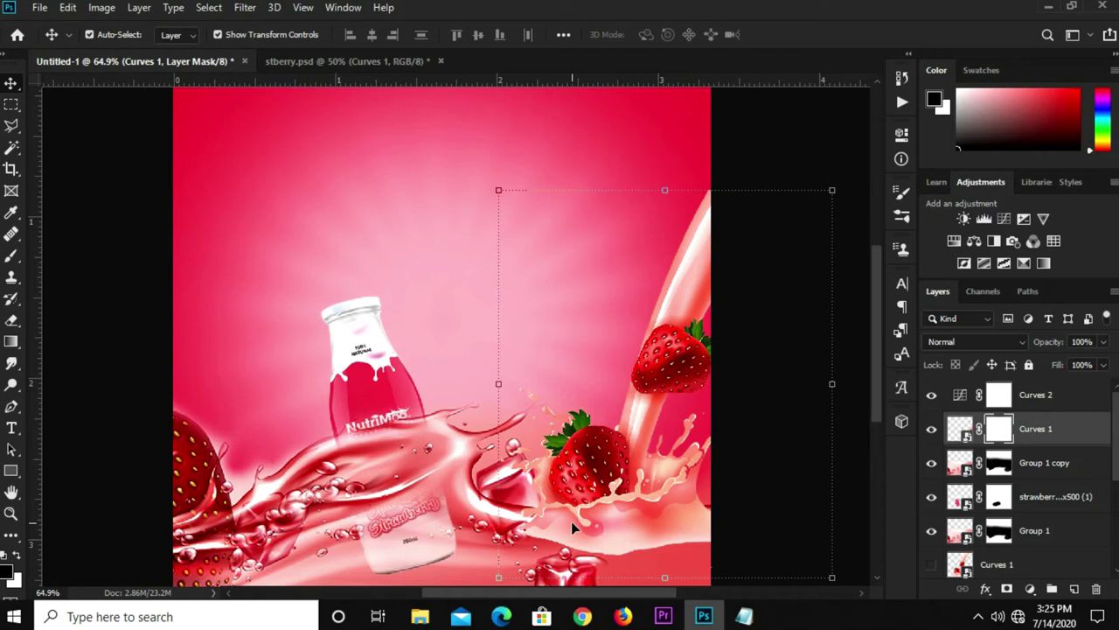
{"action": "key", "text": "b"}
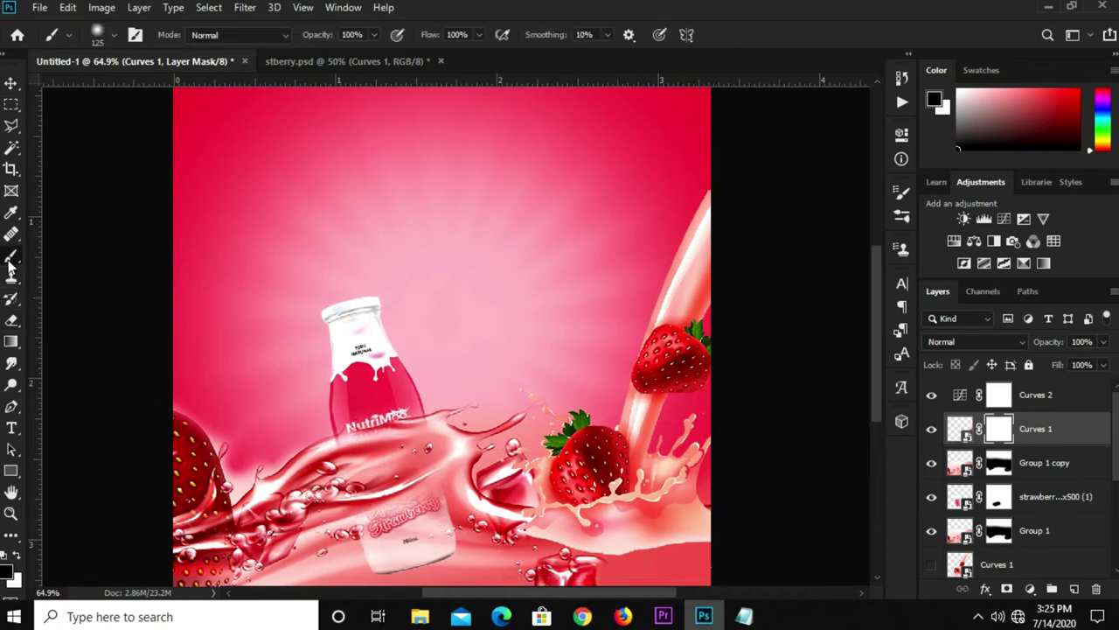
{"action": "right_click", "coordinate": [10, 262]}
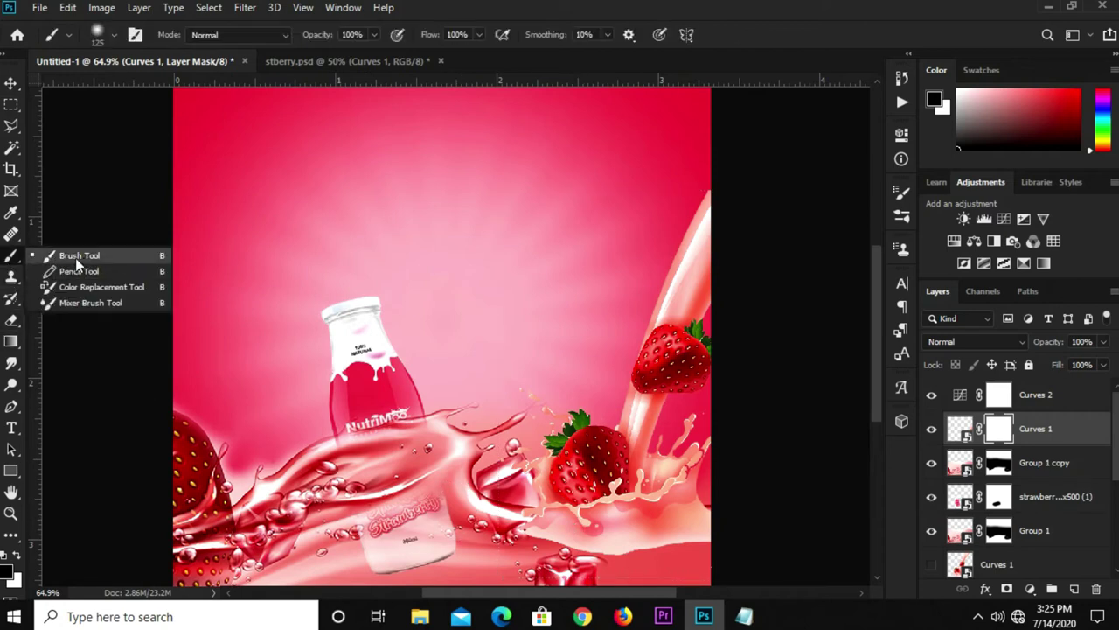
{"action": "left_click", "coordinate": [780, 38]}
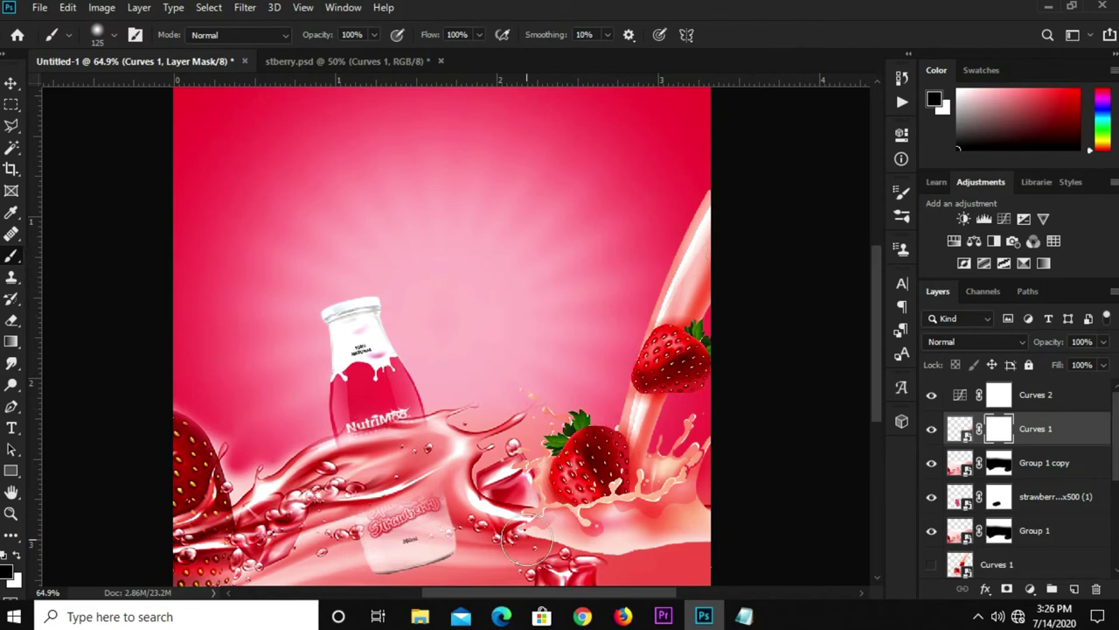
{"action": "mouse_move", "coordinate": [529, 544]}
{"action": "left_mouse_down"}
{"action": "mouse_move", "coordinate": [659, 553]}
{"action": "mouse_move", "coordinate": [717, 540]}
{"action": "mouse_move", "coordinate": [635, 542]}
{"action": "mouse_move", "coordinate": [637, 552]}
{"action": "mouse_move", "coordinate": [703, 532]}
{"action": "mouse_move", "coordinate": [583, 537]}
{"action": "mouse_move", "coordinate": [503, 521]}
{"action": "mouse_move", "coordinate": [704, 515]}
{"action": "mouse_move", "coordinate": [626, 529]}
{"action": "left_mouse_up"}
{"action": "key", "text": "bracketleft"}
{"action": "key", "text": "bracketleft"}
{"action": "key", "text": "bracketleft"}
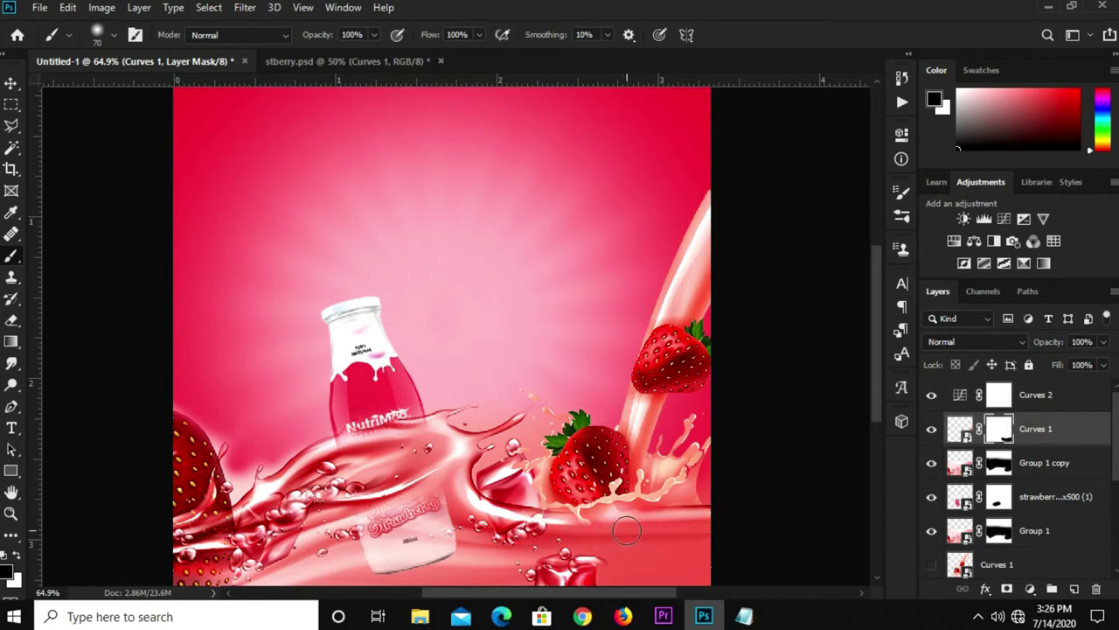
{"action": "scroll", "coordinate": [643, 534], "scroll_direction": "down", "scroll_amount": 1}
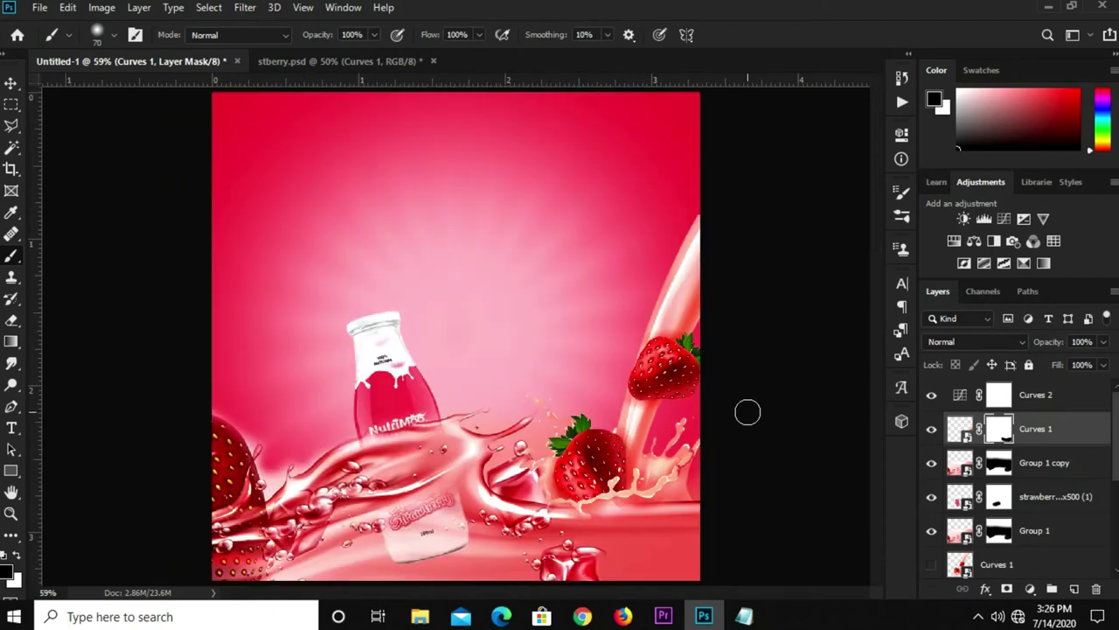
{"action": "key", "text": "v"}
- Nudge the strawberry artwork down slightly and zoom out to the whole poster
{"action": "left_click", "coordinate": [737, 179]}
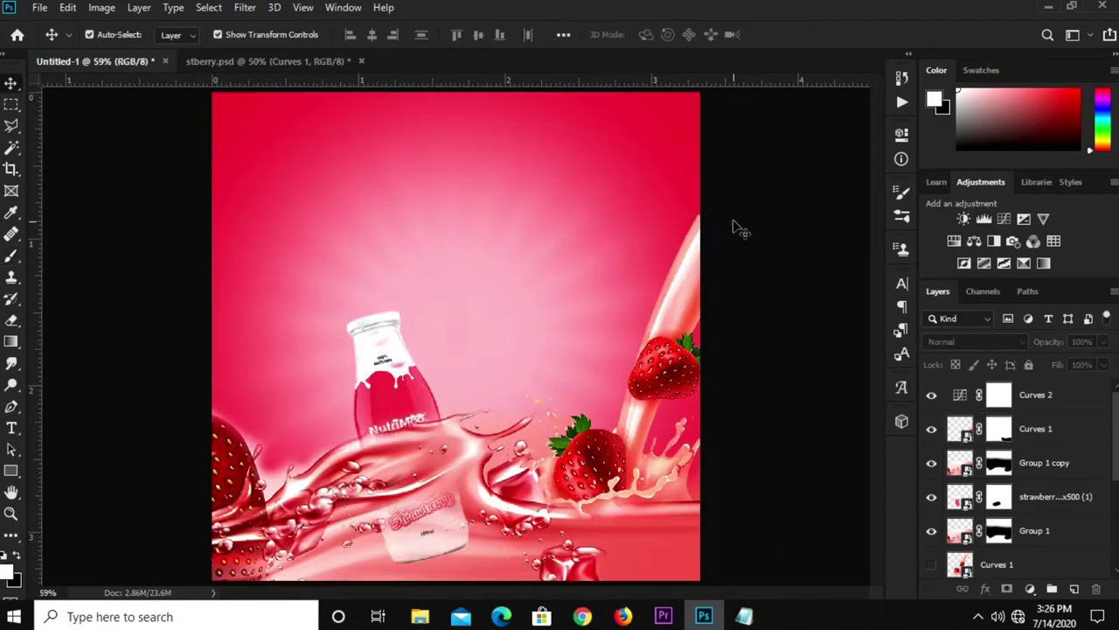
{"action": "left_click", "coordinate": [652, 407]}
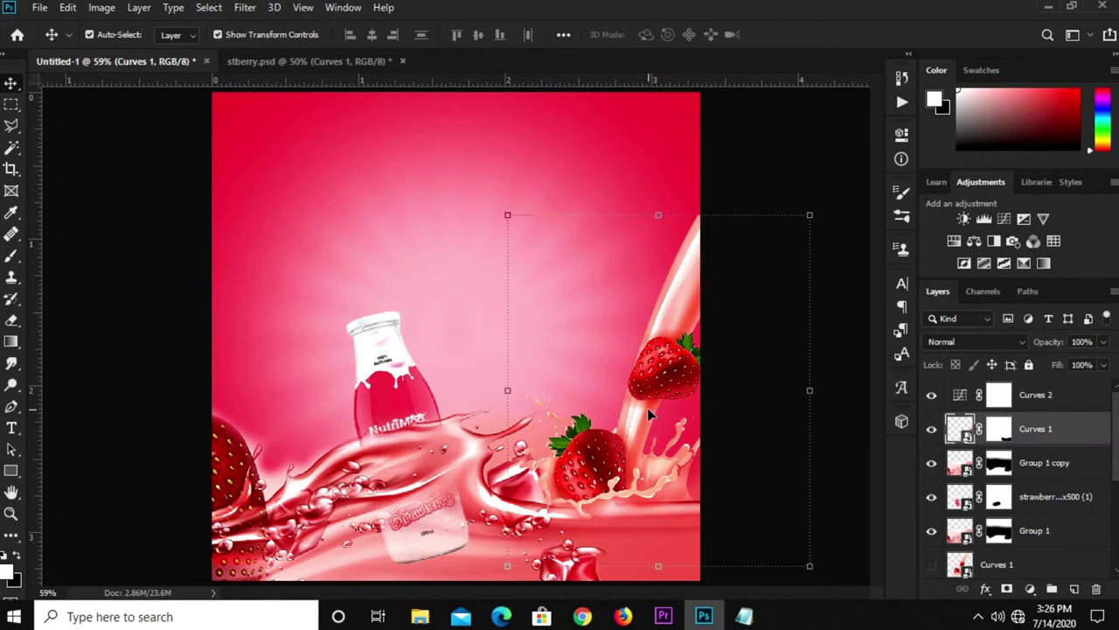
{"action": "key", "text": "Down"}
{"action": "key", "text": "Down"}
{"action": "left_click", "coordinate": [737, 382]}
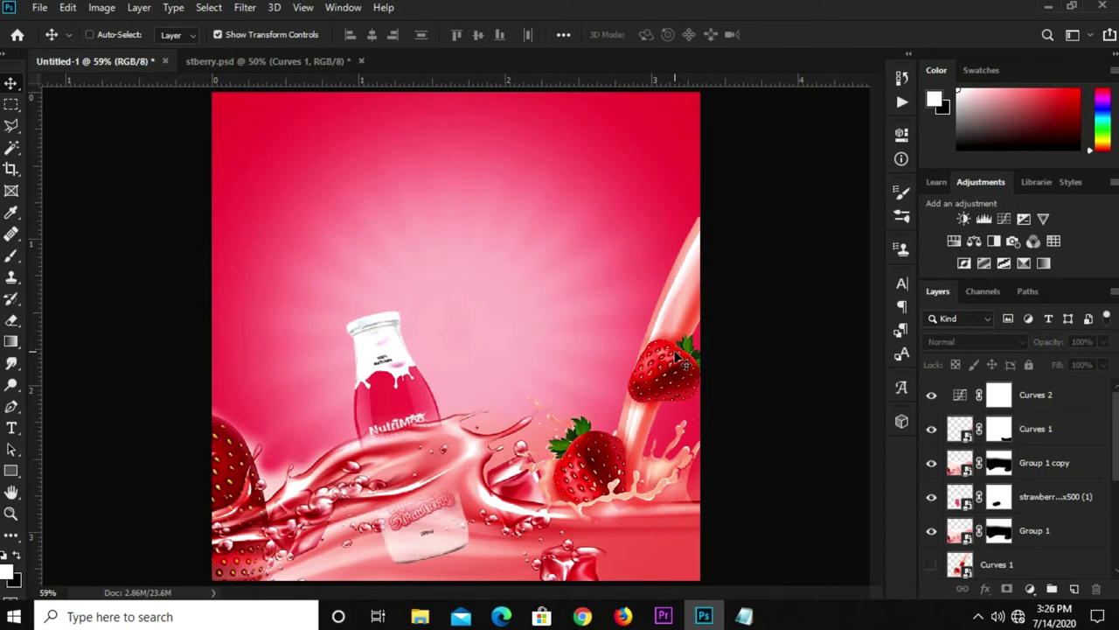
{"action": "key", "text": "ctrl+minus"}
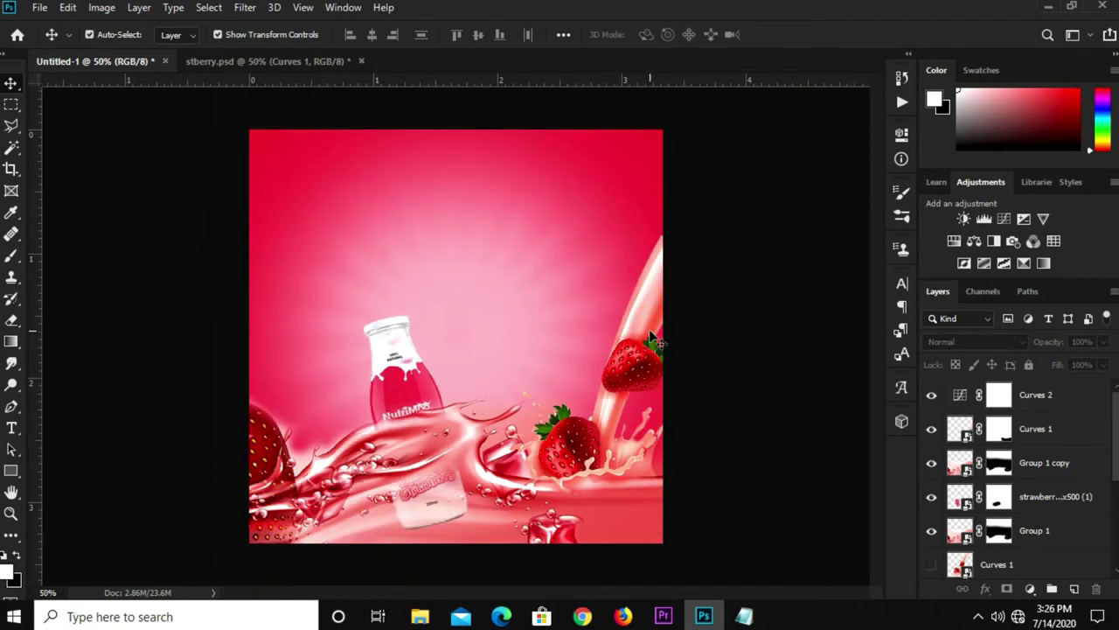
- Target the Curves 1 layer mask with the Brush tool, then zoom out fully
{"action": "left_click", "coordinate": [636, 335]}
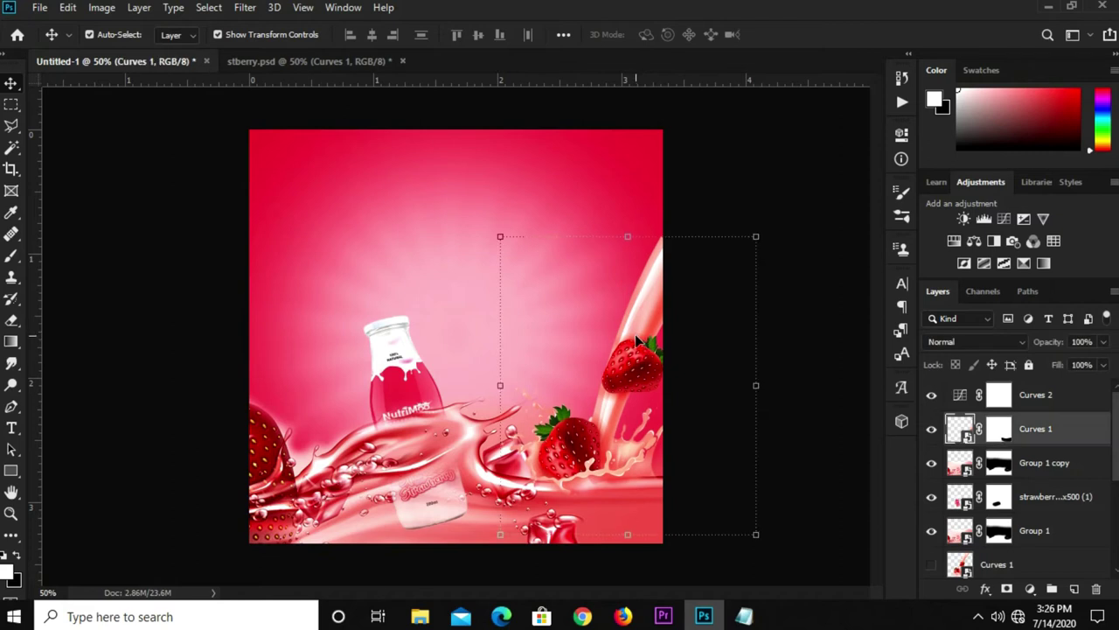
{"action": "left_click", "coordinate": [787, 386]}
{"action": "left_click", "coordinate": [695, 393]}
{"action": "left_click", "coordinate": [1001, 429]}
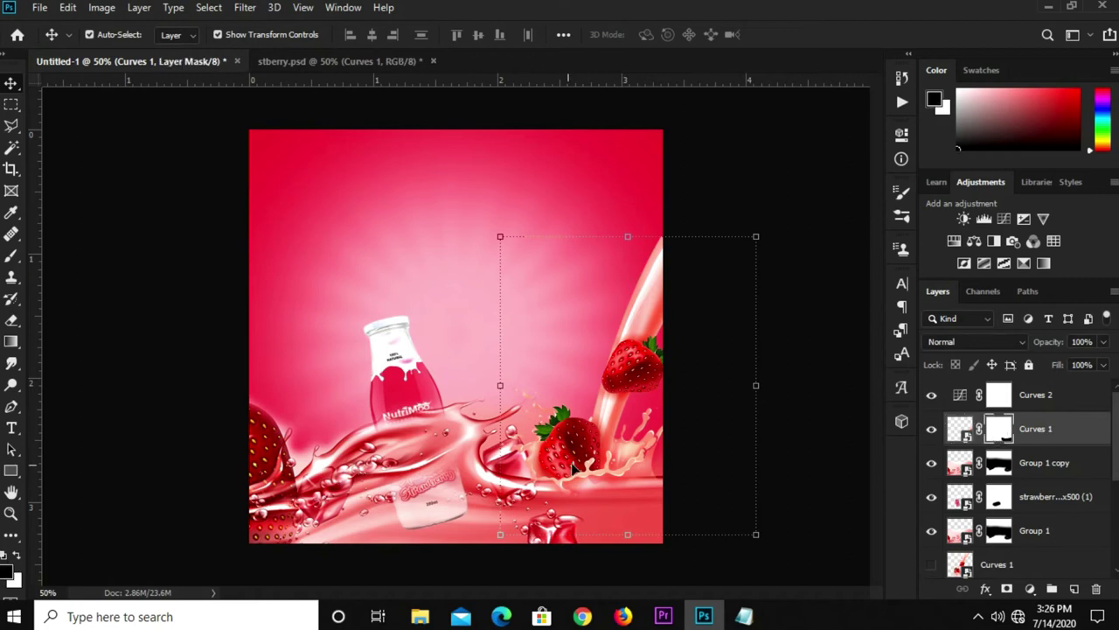
{"action": "left_click", "coordinate": [12, 256]}
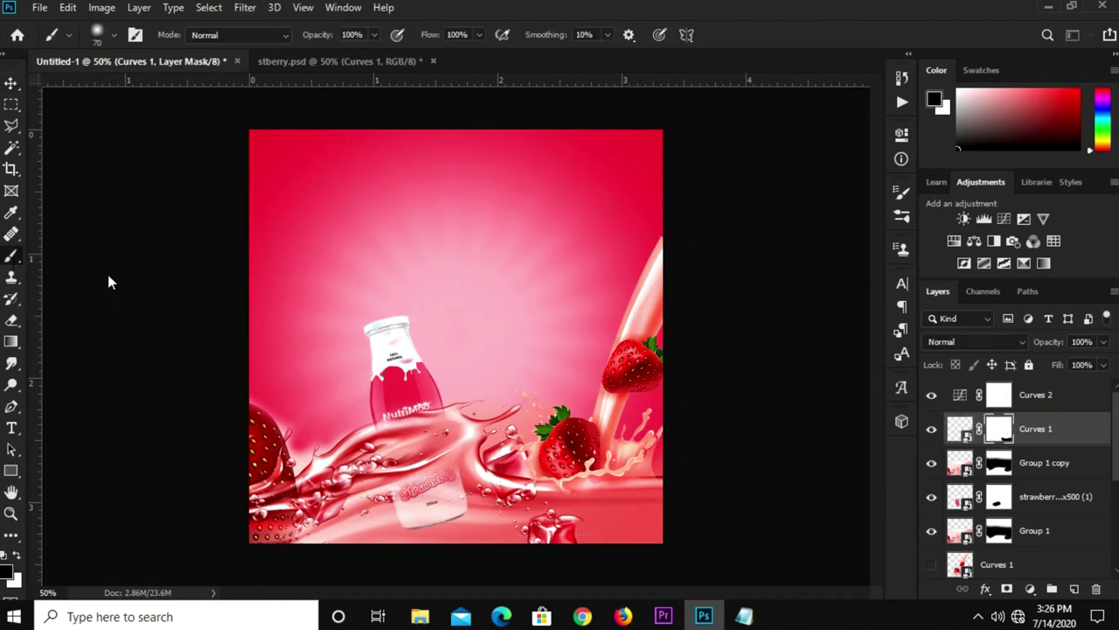
{"action": "scroll", "coordinate": [704, 516], "scroll_direction": "up", "scroll_amount": 3}
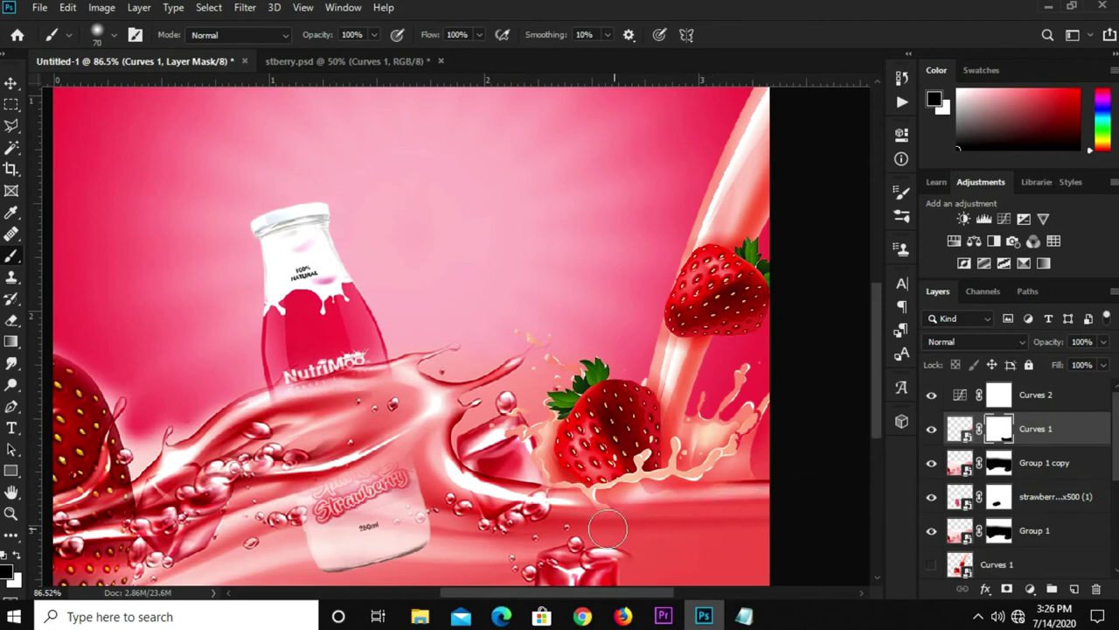
{"action": "key", "text": "ctrl+minus"}
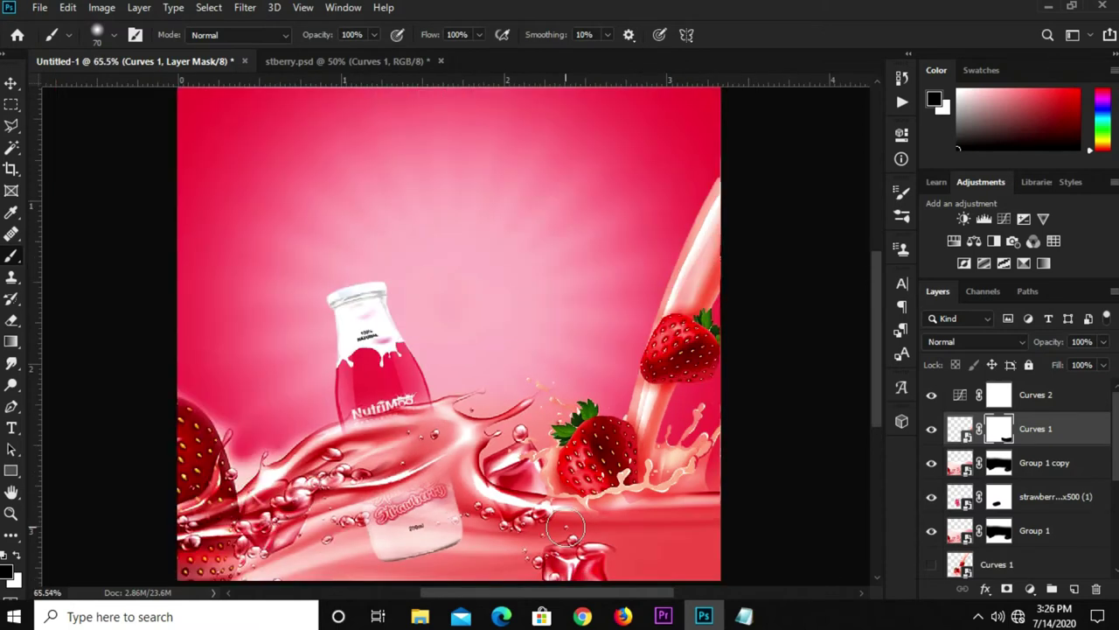
{"action": "key", "text": "ctrl+minus"}
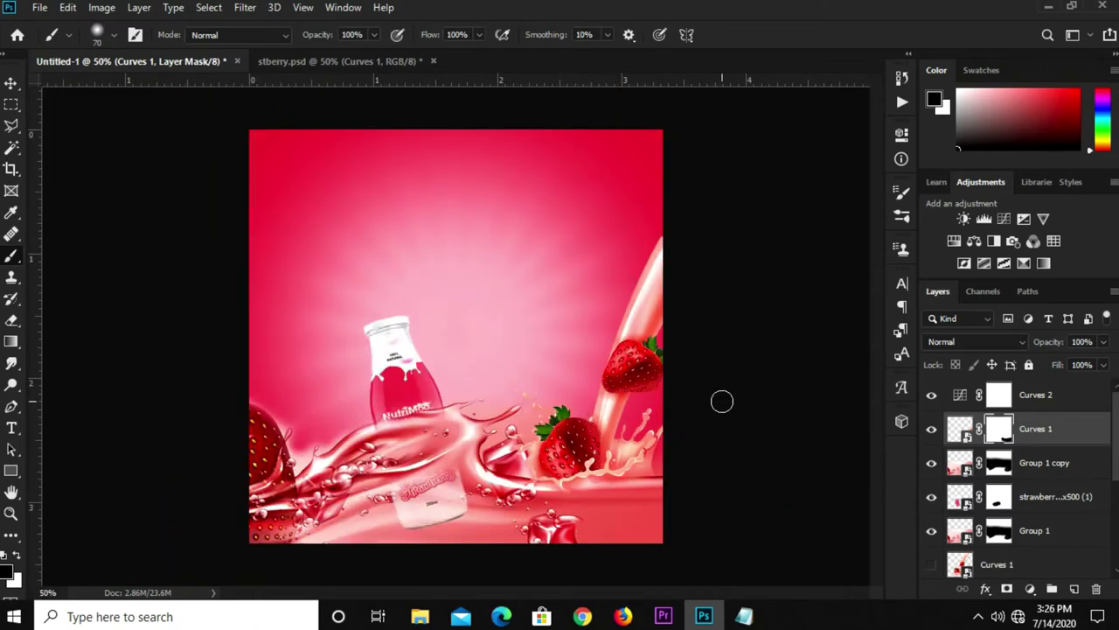
{"action": "key", "text": "v"}
{"action": "left_click", "coordinate": [787, 180]}
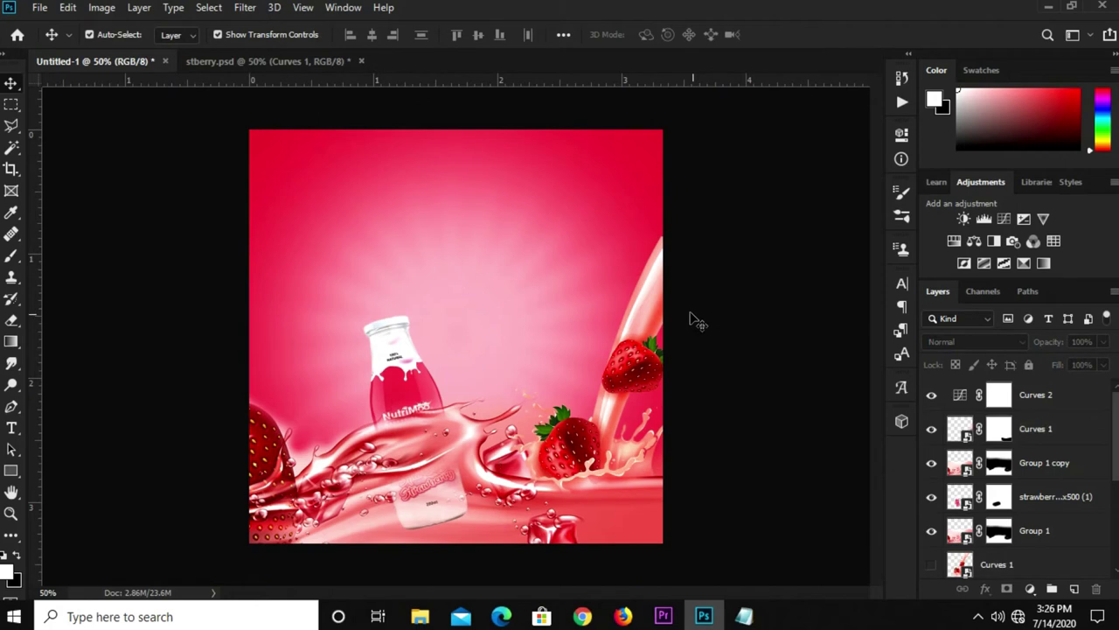
- Copy the word 'Strawberry' from the text notes and return to the poster
{"action": "key", "text": "ctrl+Tab"}
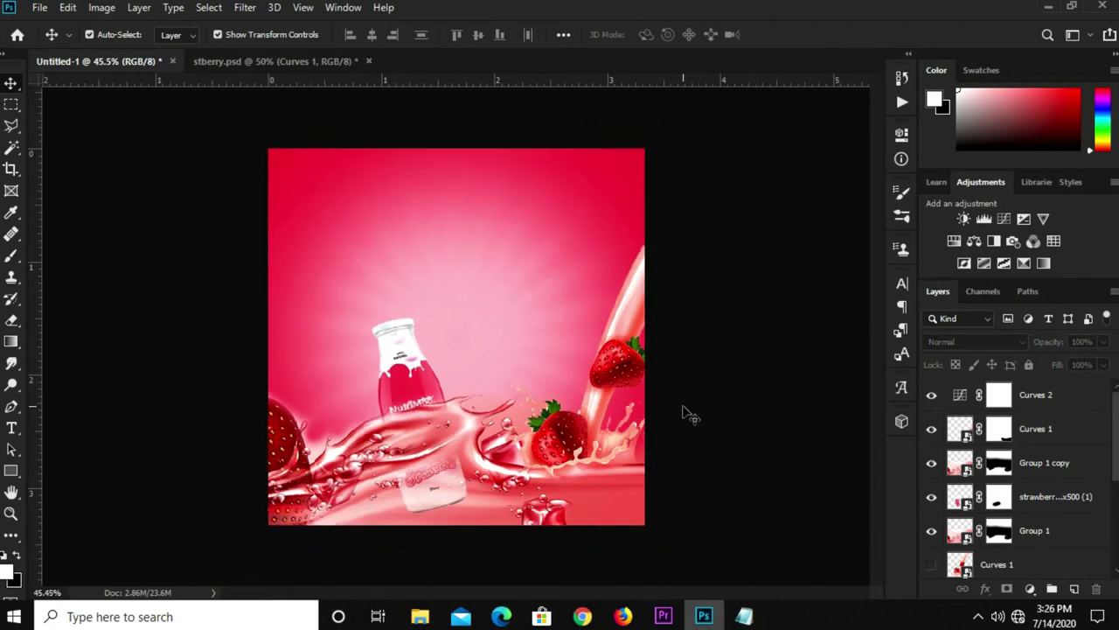
{"action": "key", "text": "ctrl+Tab"}
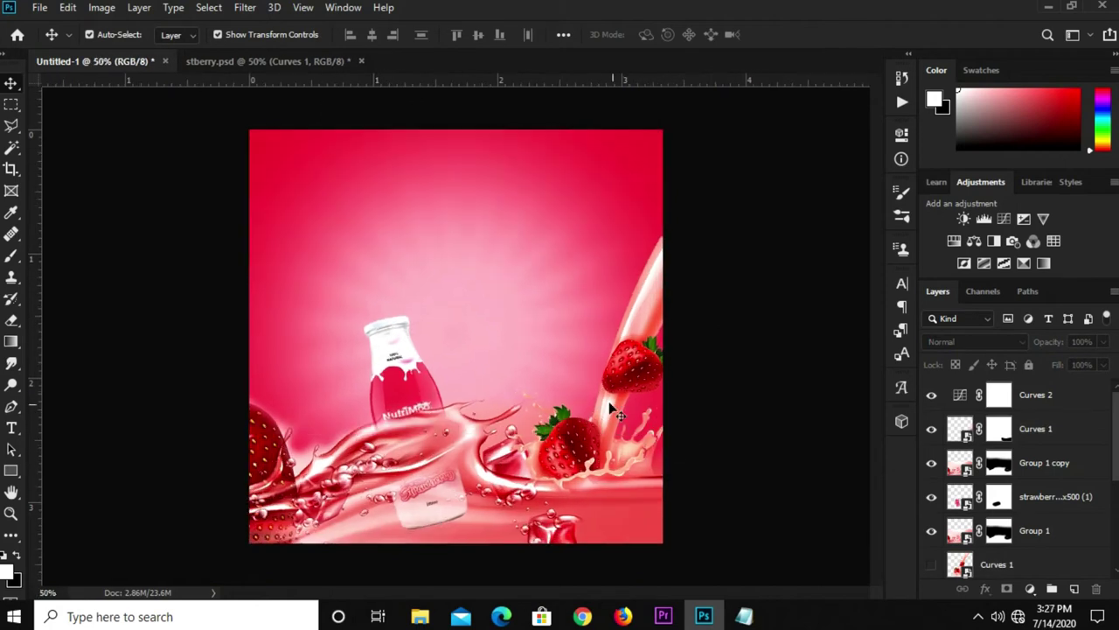
{"action": "left_click", "coordinate": [744, 617]}
{"action": "left_click_drag", "start_coordinate": [428, 167], "coordinate": [353, 167]}
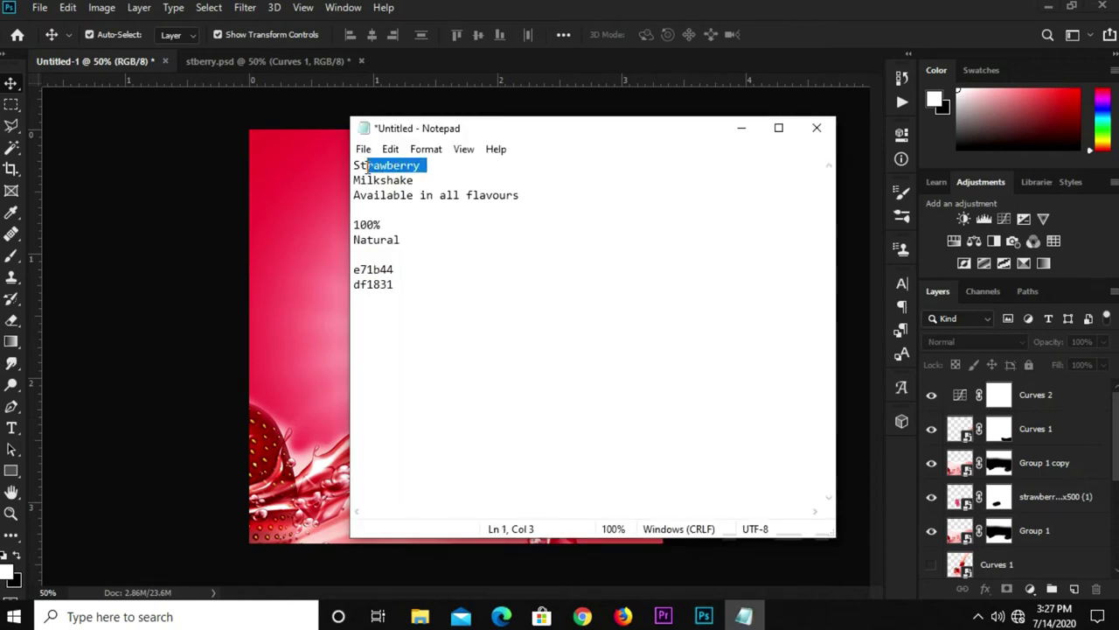
{"action": "right_click", "coordinate": [382, 169]}
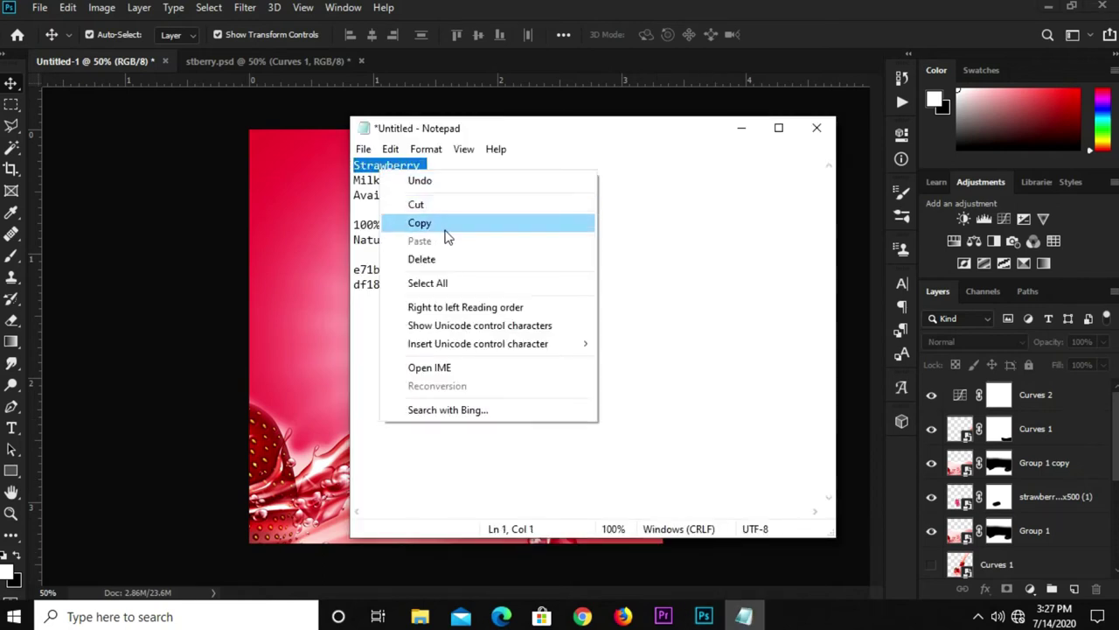
{"action": "left_click", "coordinate": [419, 223]}
{"action": "left_click", "coordinate": [287, 253]}
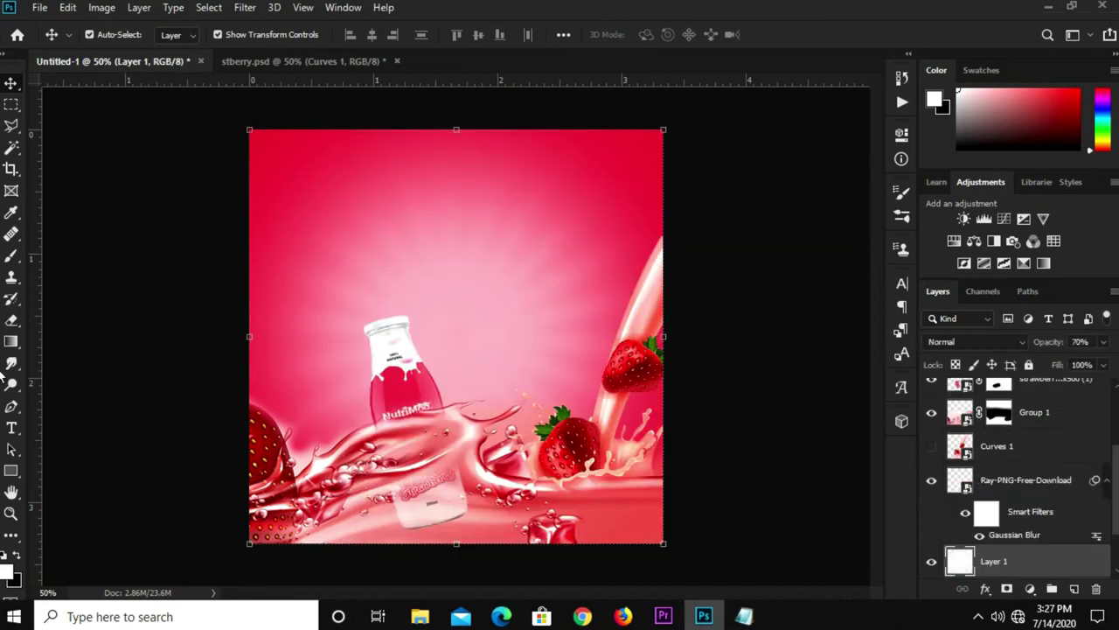
- Create a black text layer near the top of the poster
{"action": "left_click", "coordinate": [11, 428]}
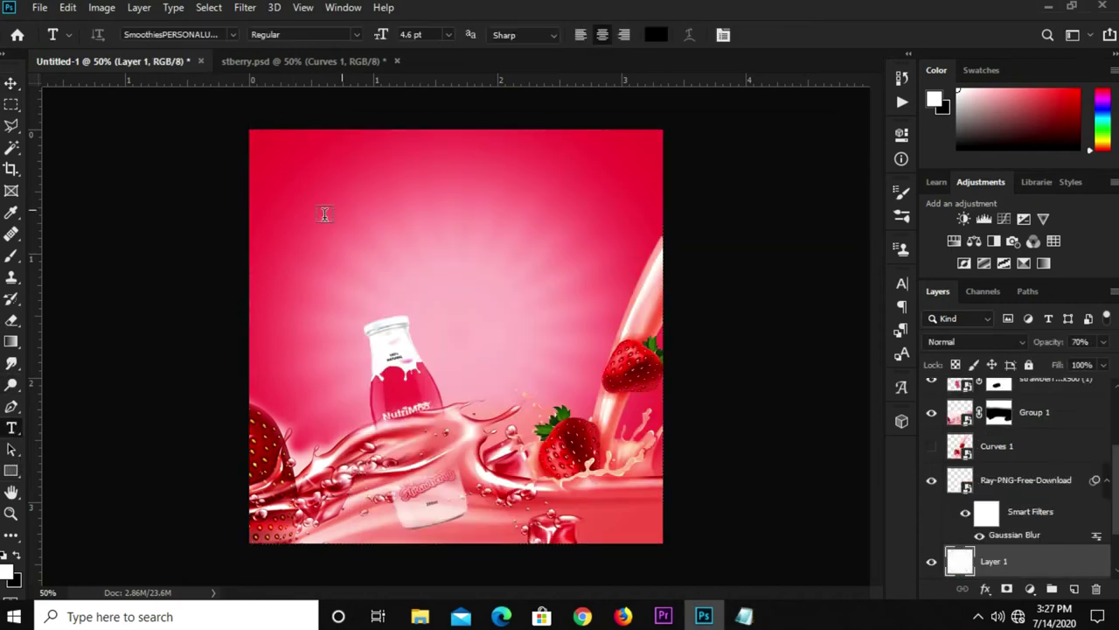
{"action": "left_click", "coordinate": [655, 35]}
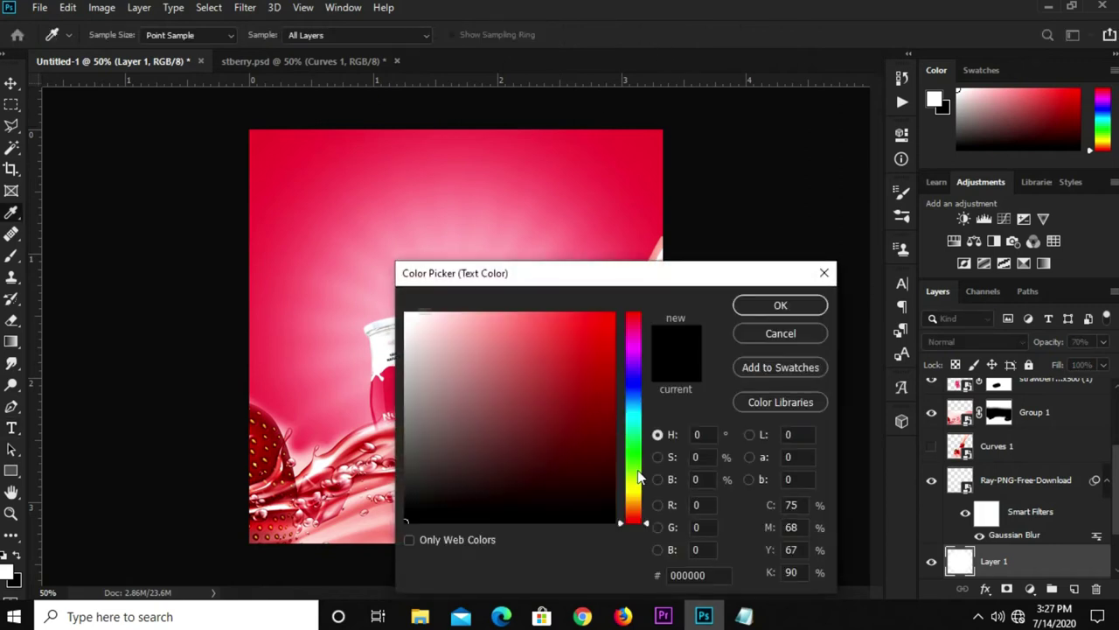
{"action": "left_click", "coordinate": [750, 313]}
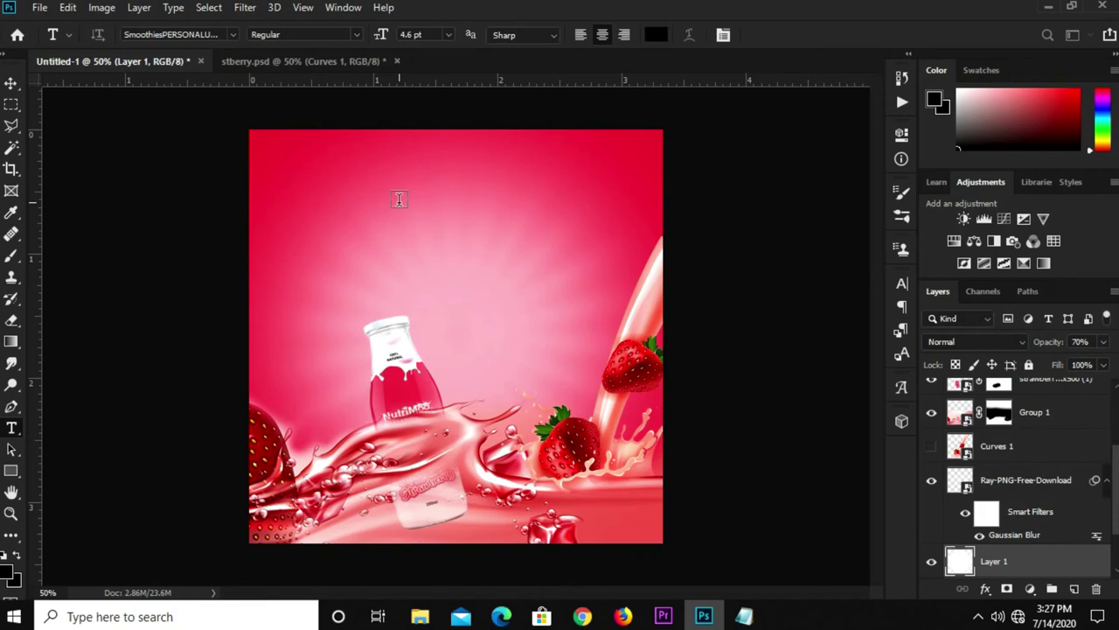
{"action": "left_click", "coordinate": [399, 199]}
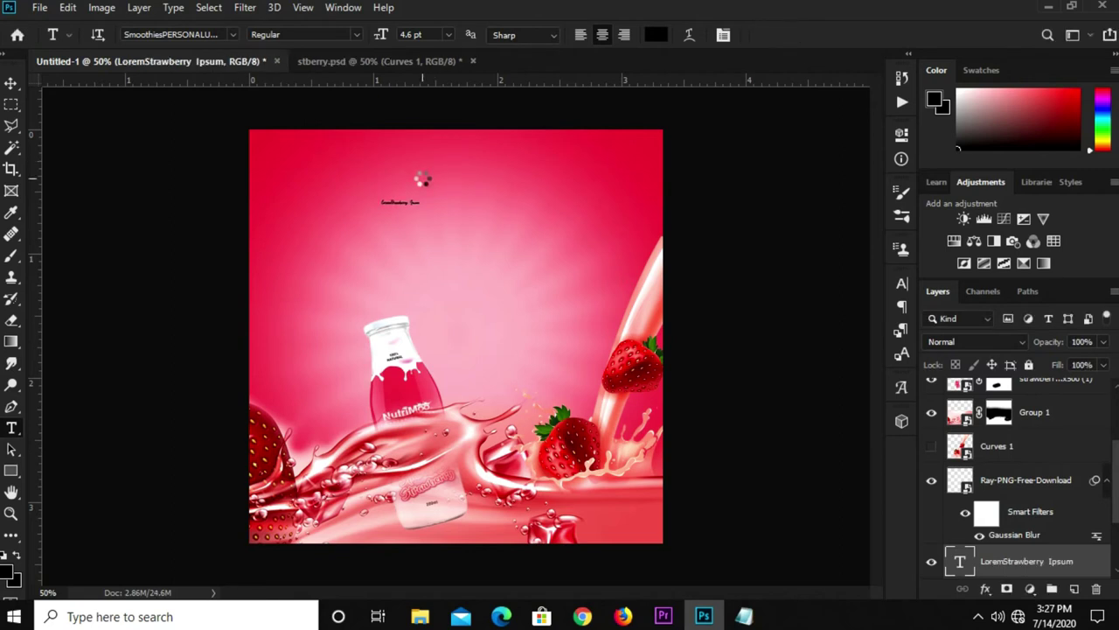
{"action": "key", "text": "v"}
- Scale the text up to title size and shift it right
{"action": "key", "text": "ctrl+t"}
{"action": "left_click_drag", "start_coordinate": [403, 217], "coordinate": [422, 264]}
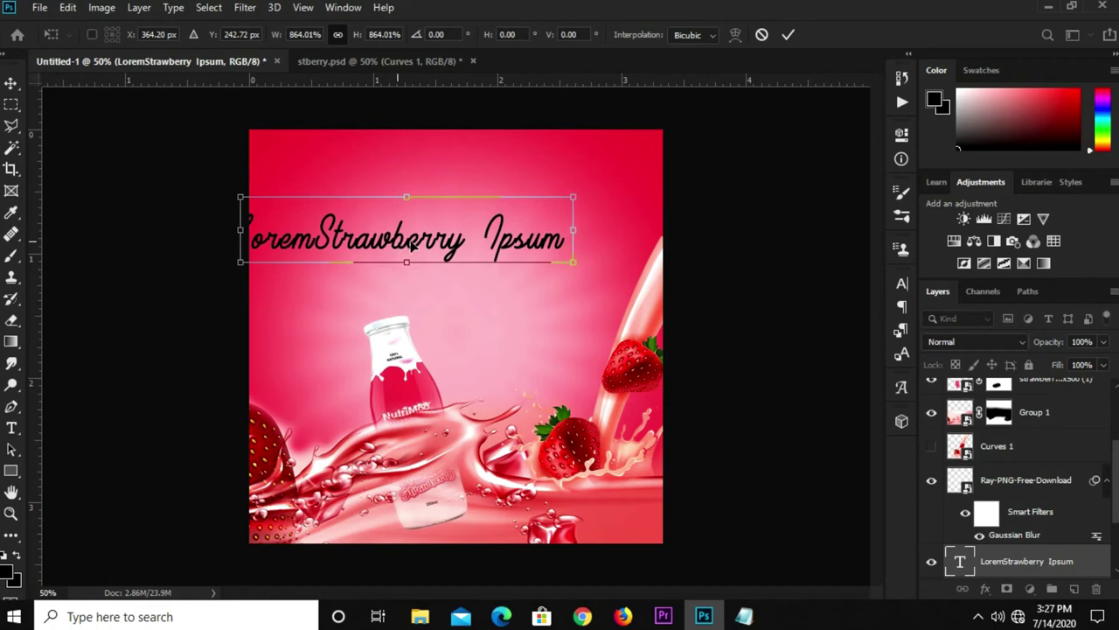
{"action": "left_click_drag", "start_coordinate": [412, 247], "coordinate": [455, 247]}
{"action": "key", "text": "Return"}
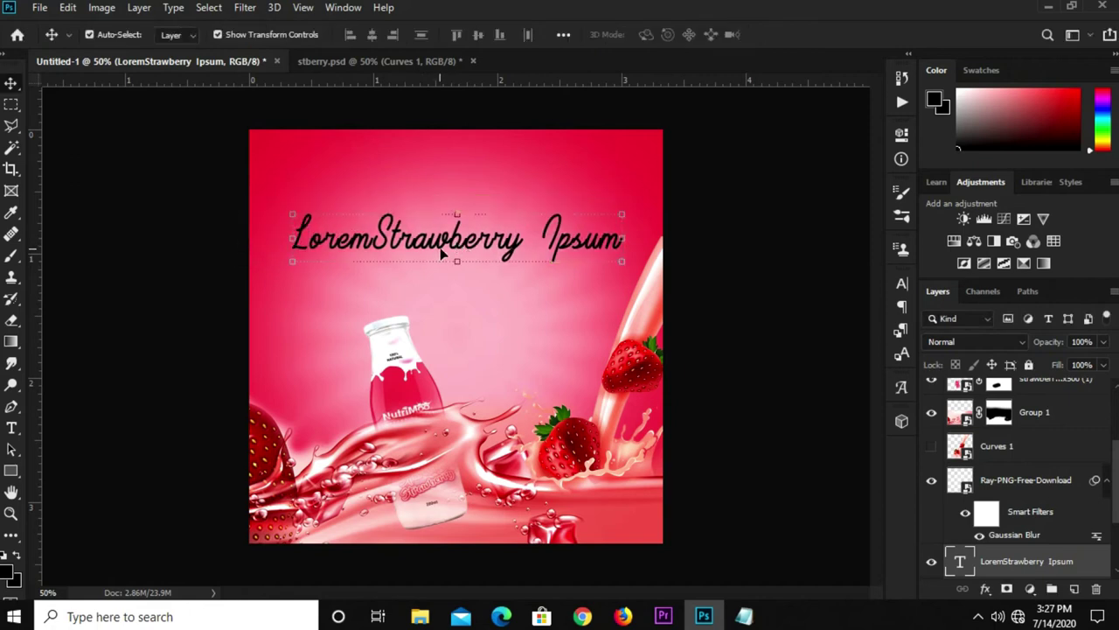
- Replace the title text with 'Strawberry' and commit it
{"action": "left_click", "coordinate": [8, 432]}
{"action": "left_click", "coordinate": [427, 236]}
{"action": "key", "text": "ctrl+a"}
{"action": "type", "text": "Strawberry"}
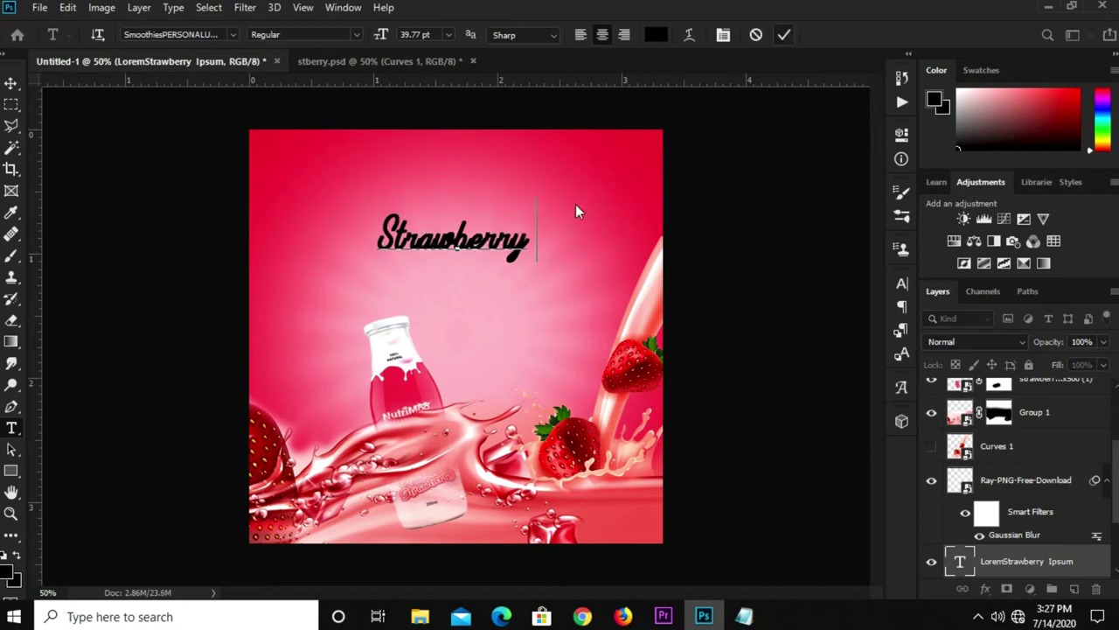
{"action": "key", "text": "ctrl+Return"}
{"action": "key", "text": "v"}
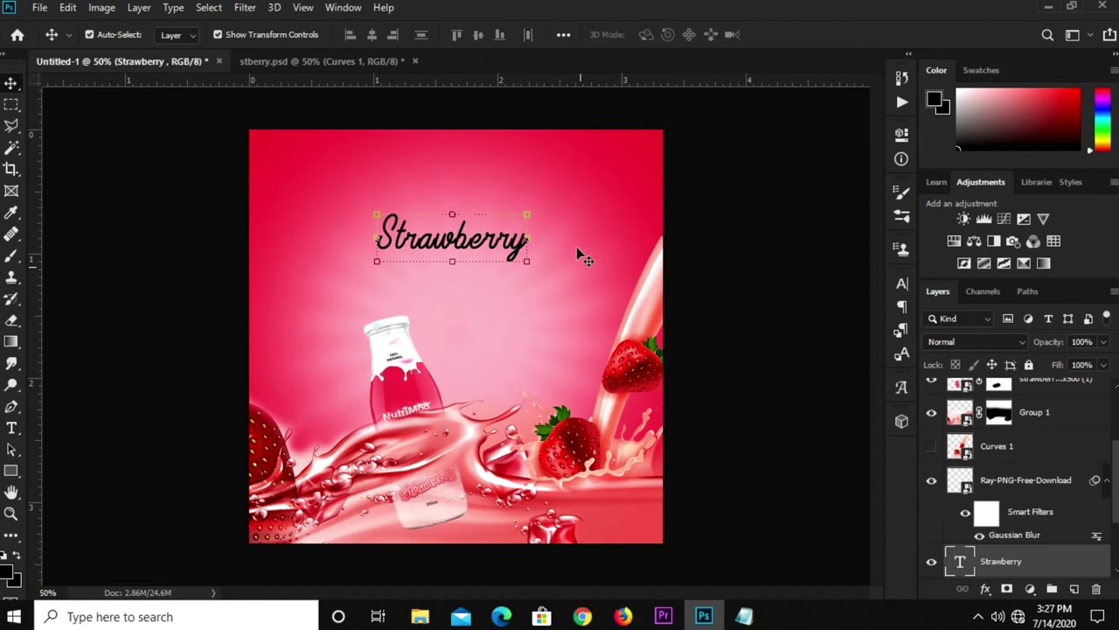
- Copy the colour code df1831 from the text notes
{"action": "left_click", "coordinate": [743, 617]}
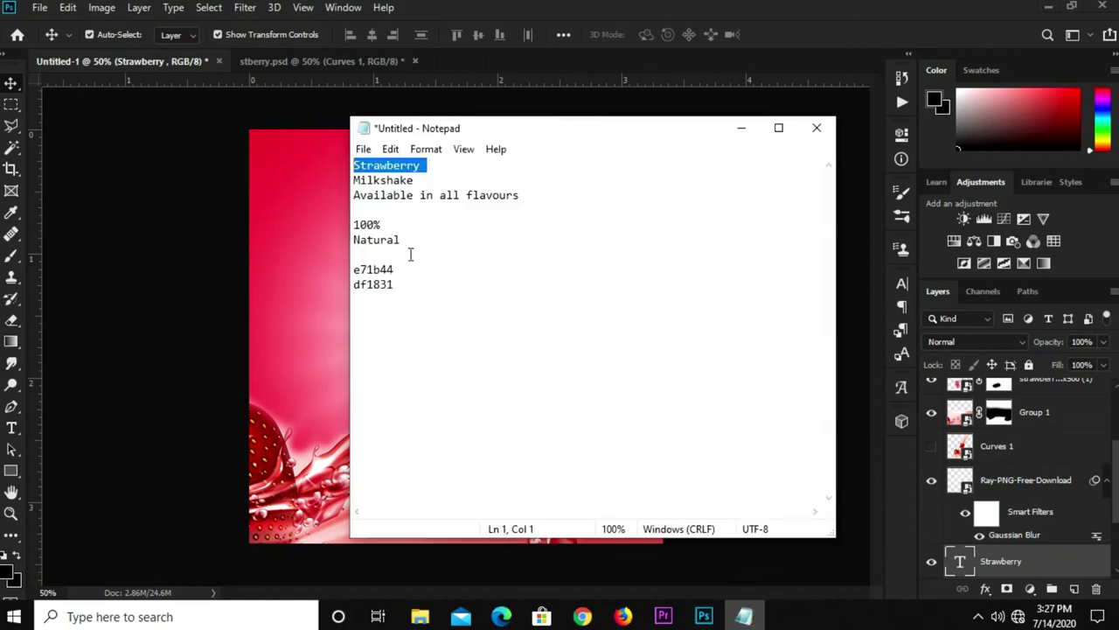
{"action": "left_click_drag", "start_coordinate": [395, 284], "coordinate": [353, 284]}
{"action": "right_click", "coordinate": [368, 285]}
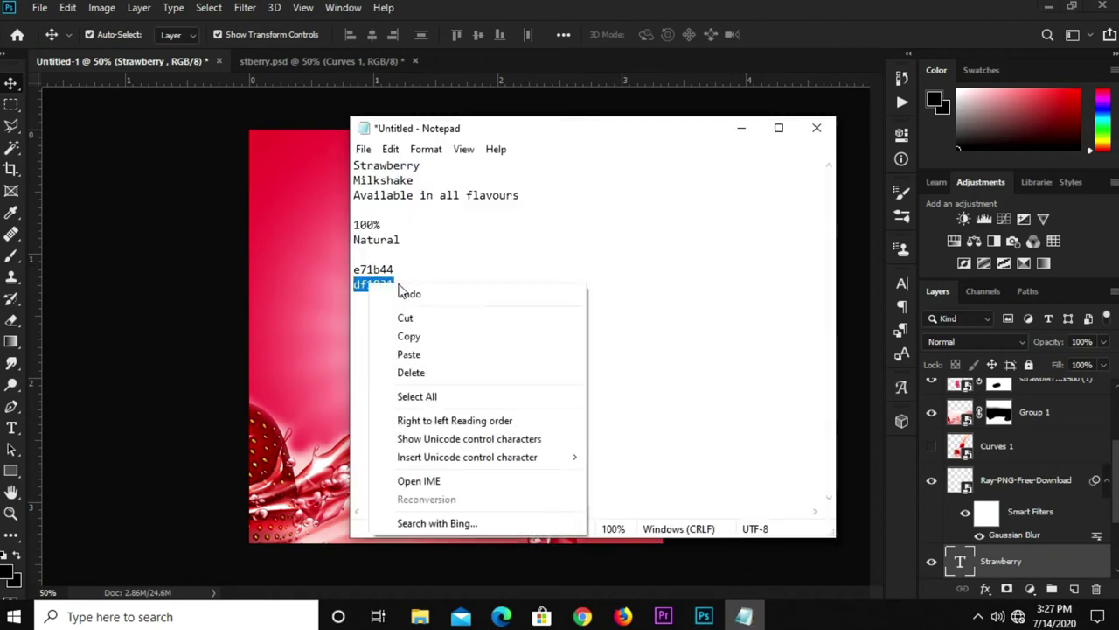
{"action": "left_click", "coordinate": [429, 336]}
- Colour the Strawberry title #df1831 red in the Character panel
{"action": "left_click", "coordinate": [305, 346]}
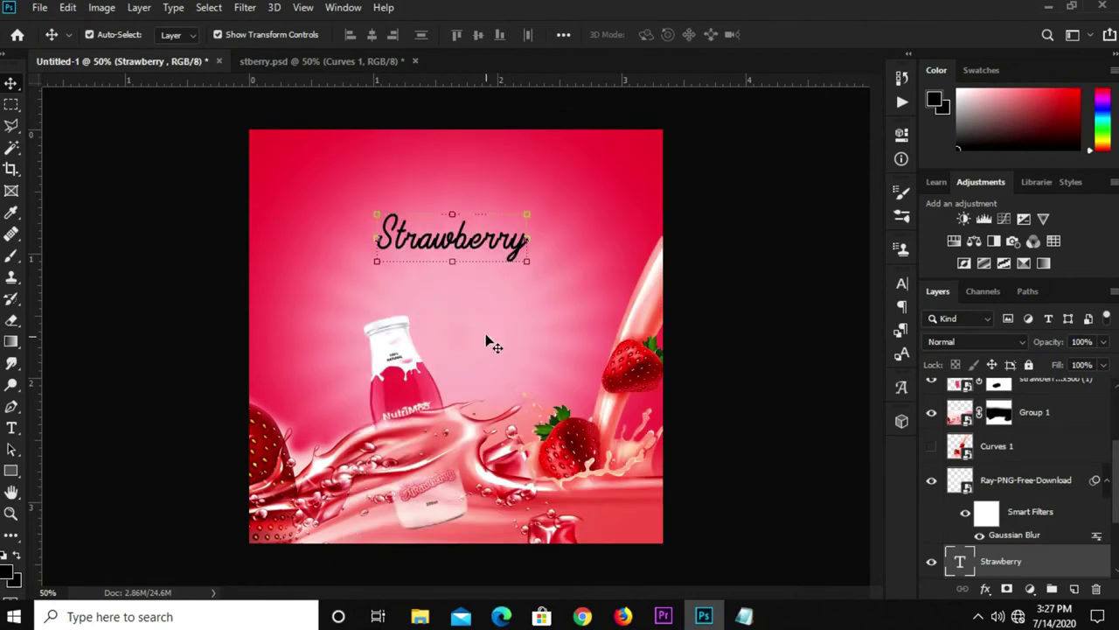
{"action": "left_click", "coordinate": [902, 286]}
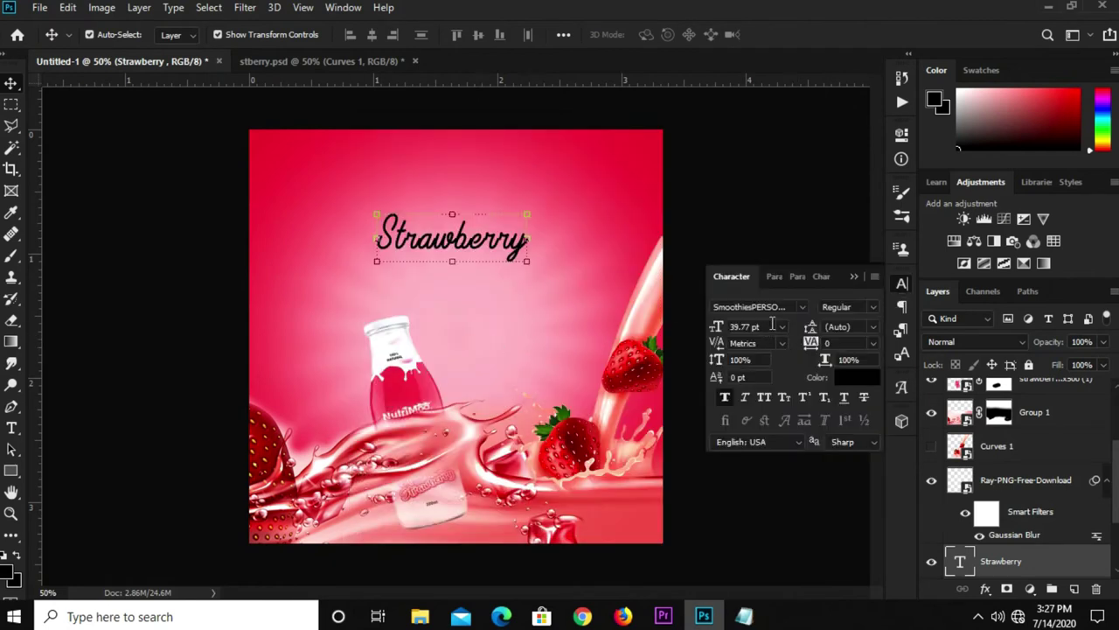
{"action": "left_click", "coordinate": [855, 380]}
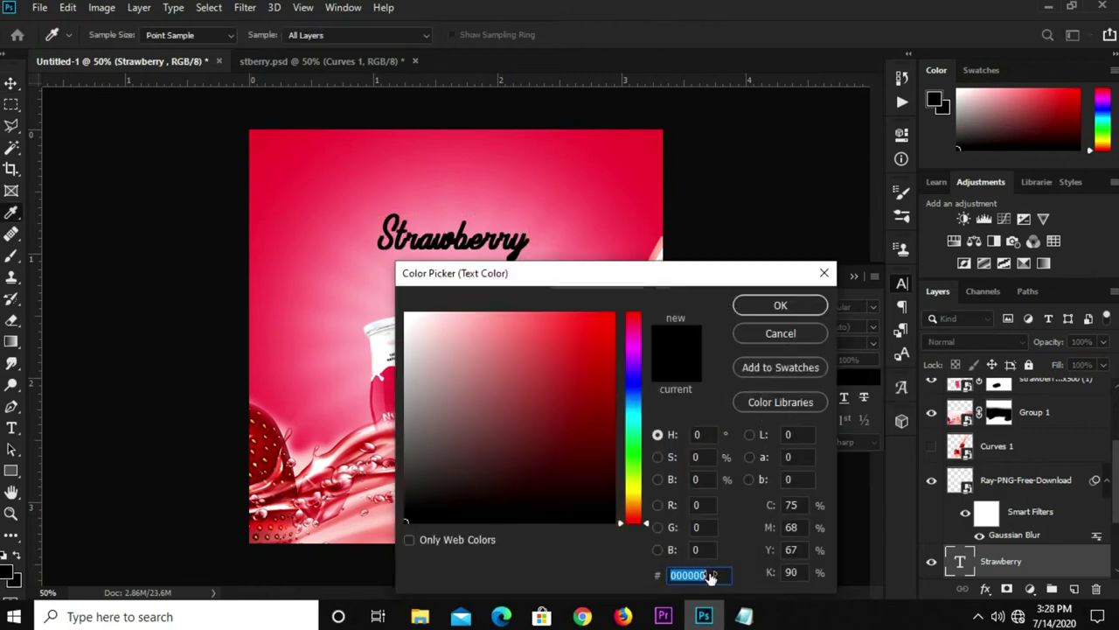
{"action": "key", "text": "ctrl+v"}
{"action": "left_click", "coordinate": [761, 305]}
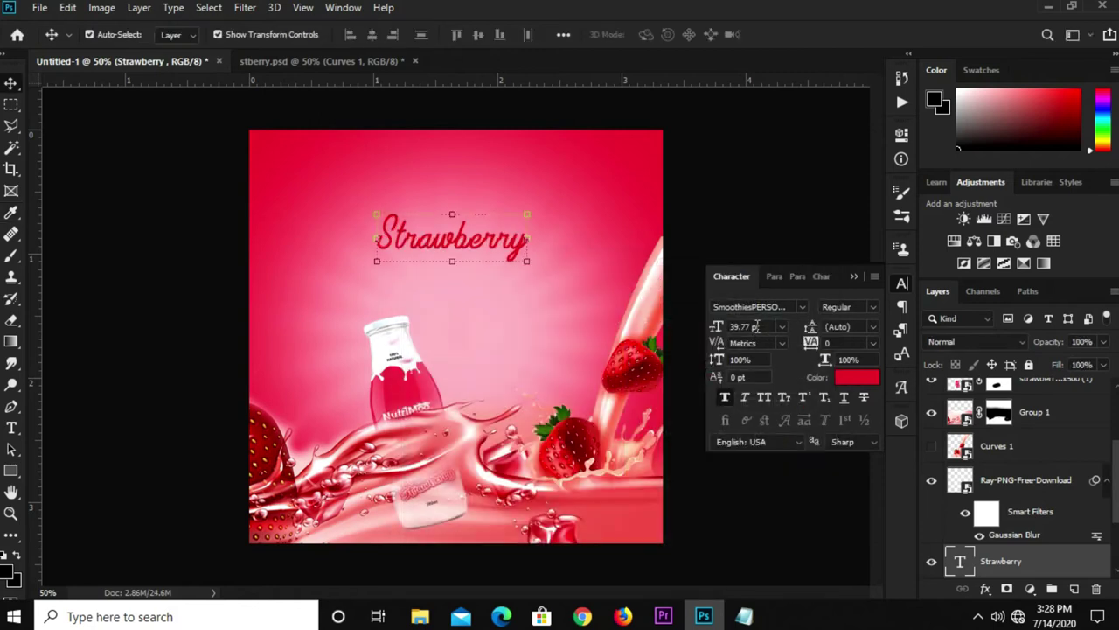
- Set the title to 57 pt, move it higher, and centre it horizontally
{"action": "left_click", "coordinate": [769, 327]}
{"action": "key", "text": "Escape"}
{"action": "left_click", "coordinate": [767, 331]}
{"action": "type", "text": "57"}
{"action": "key", "text": "Return"}
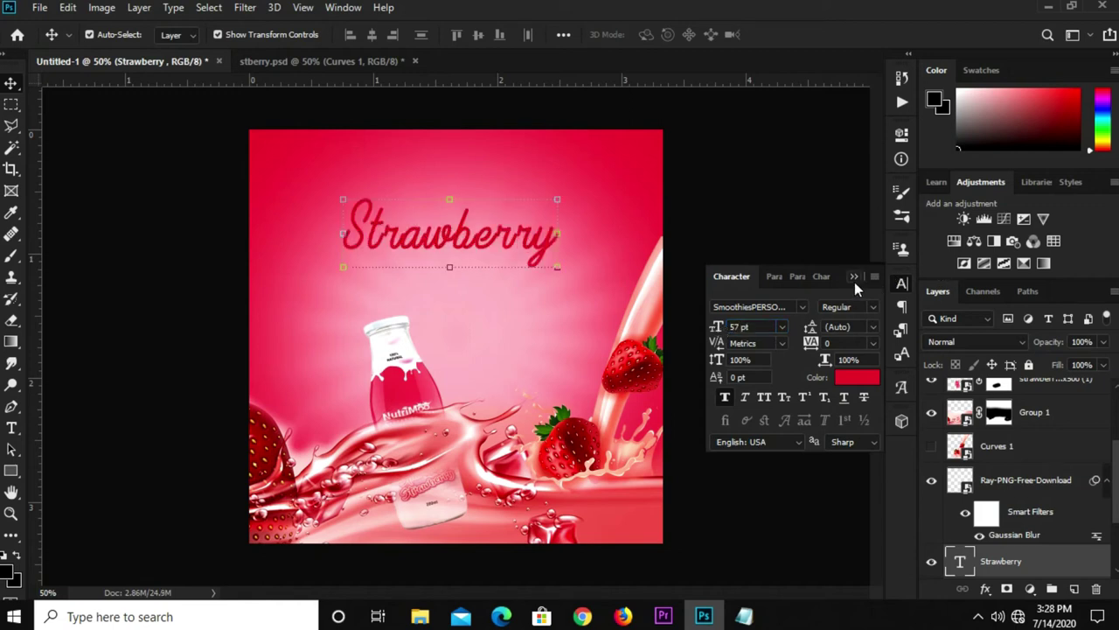
{"action": "left_click", "coordinate": [854, 277]}
{"action": "left_click_drag", "start_coordinate": [465, 238], "coordinate": [473, 214]}
{"action": "key", "text": "ctrl+a"}
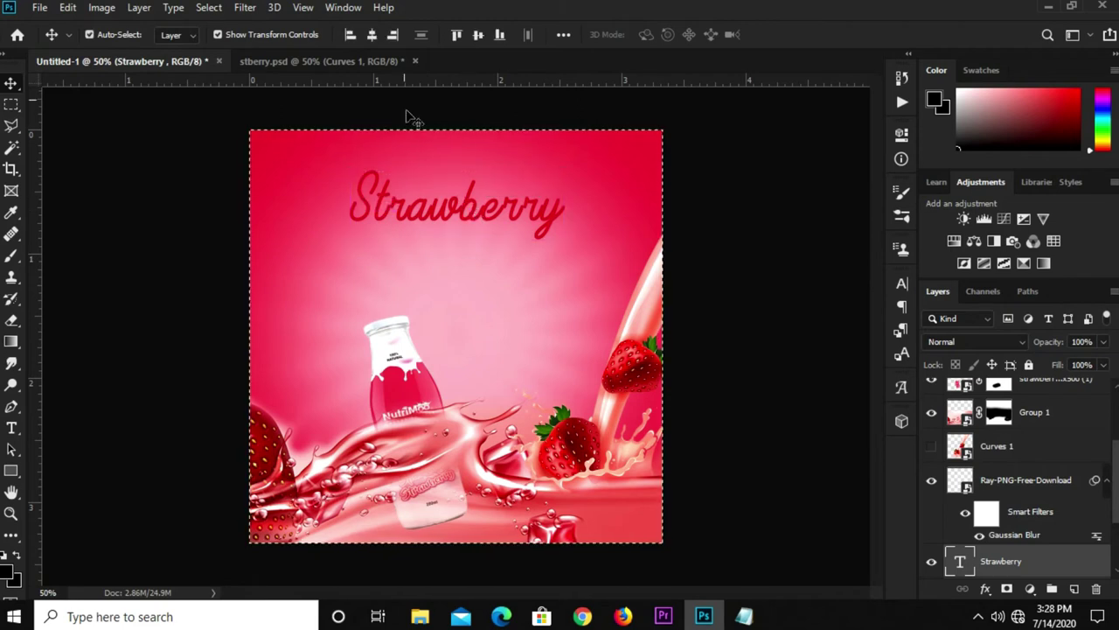
{"action": "key", "text": "ctrl+d"}
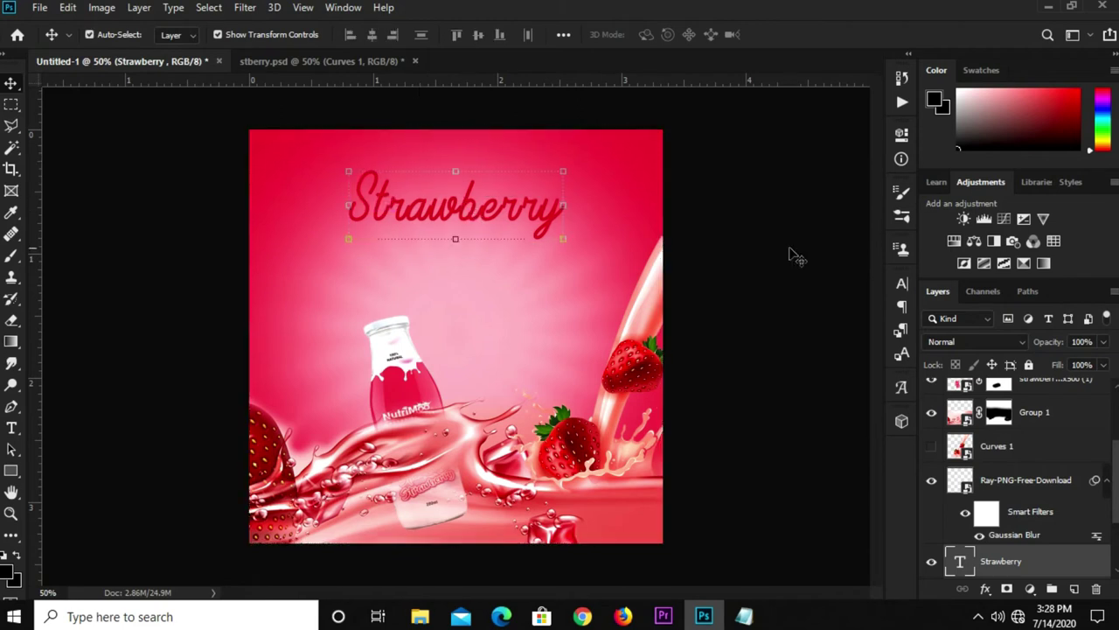
- Add a 10 px white stroke to the Strawberry title in Layer Style
{"action": "left_click", "coordinate": [986, 589]}
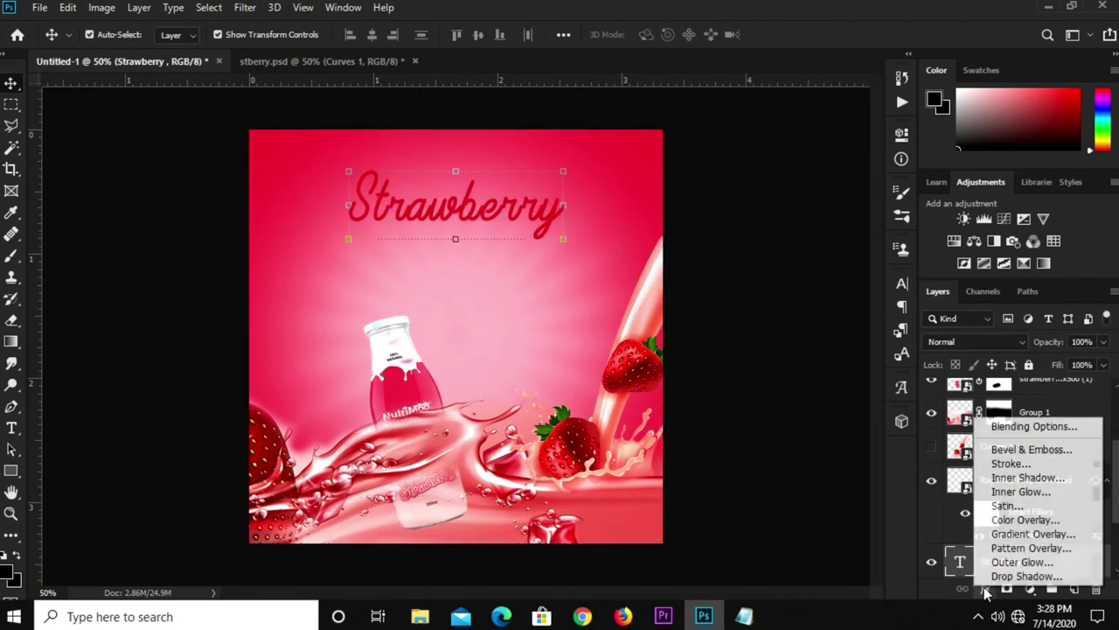
{"action": "left_click", "coordinate": [1005, 426]}
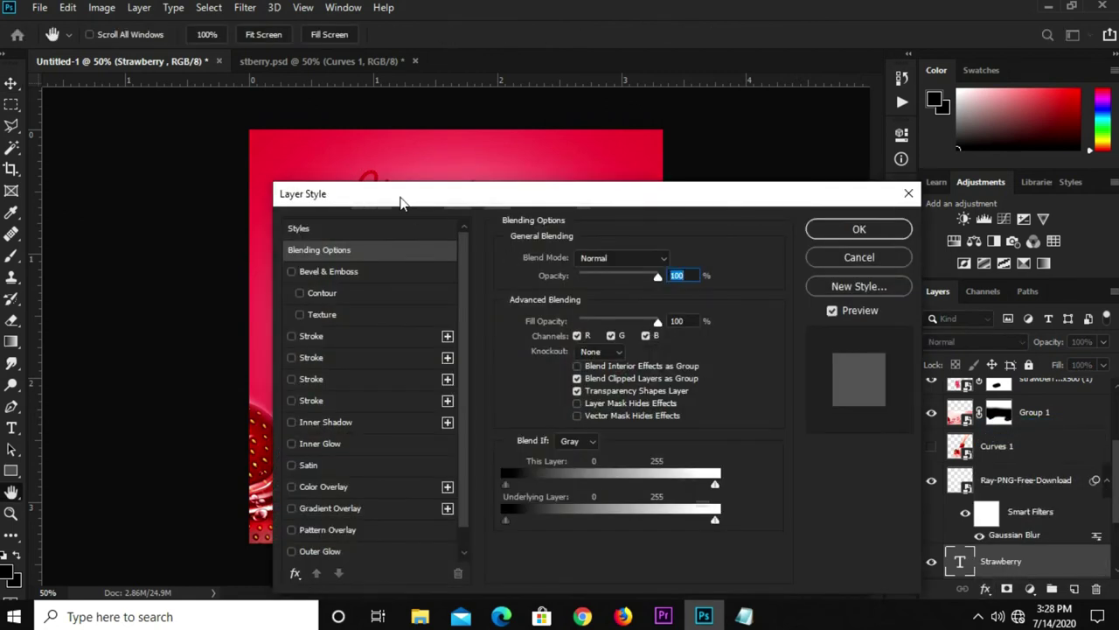
{"action": "left_click_drag", "start_coordinate": [395, 201], "coordinate": [478, 203]}
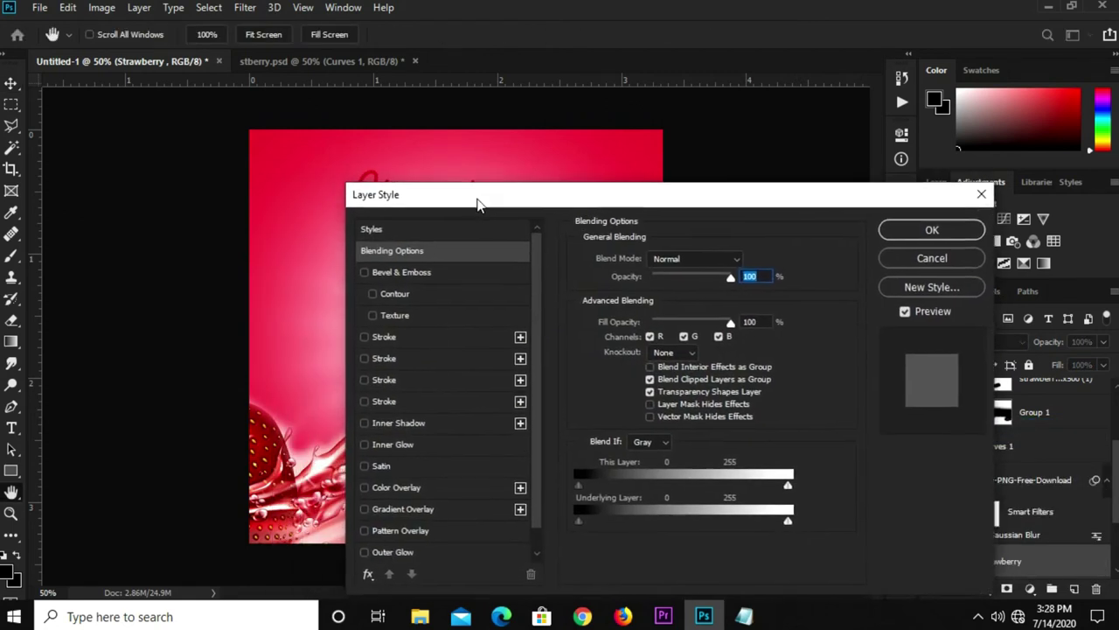
{"action": "left_click", "coordinate": [392, 368]}
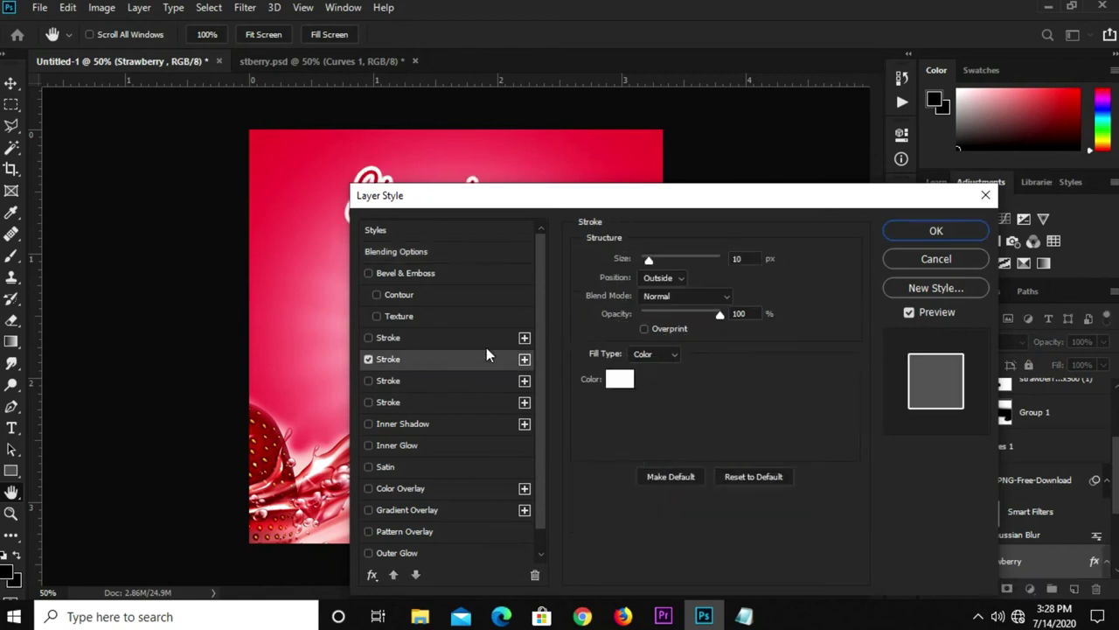
{"action": "left_click", "coordinate": [742, 259]}
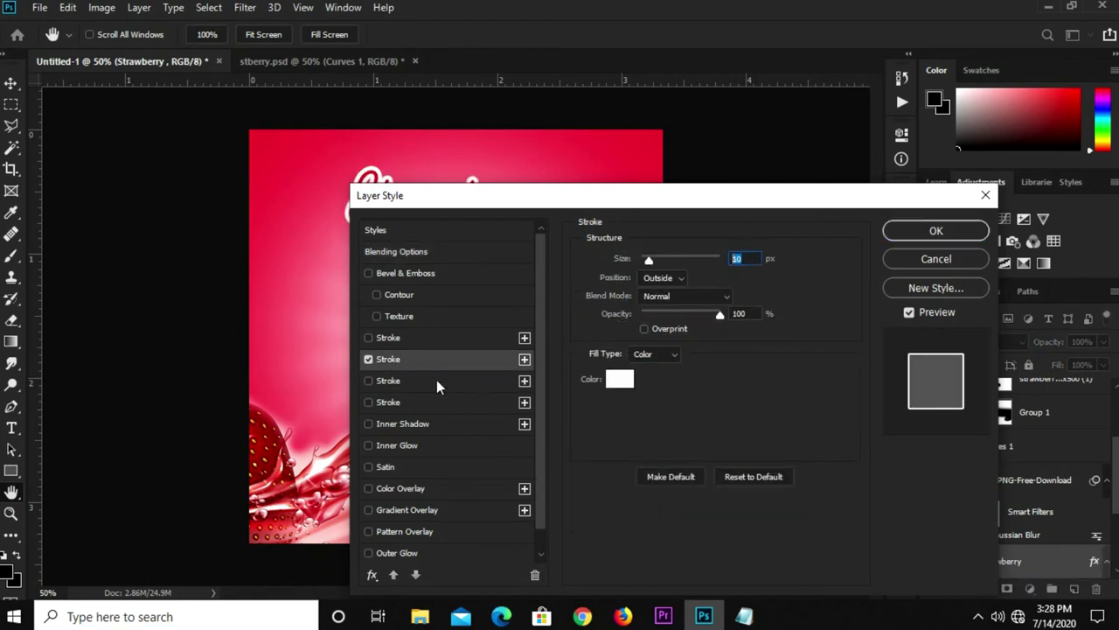
- Add a second 17 px stroke coloured with red sampled from the poster
{"action": "left_click", "coordinate": [403, 383]}
{"action": "double_click", "coordinate": [741, 256]}
{"action": "type", "text": "1"}
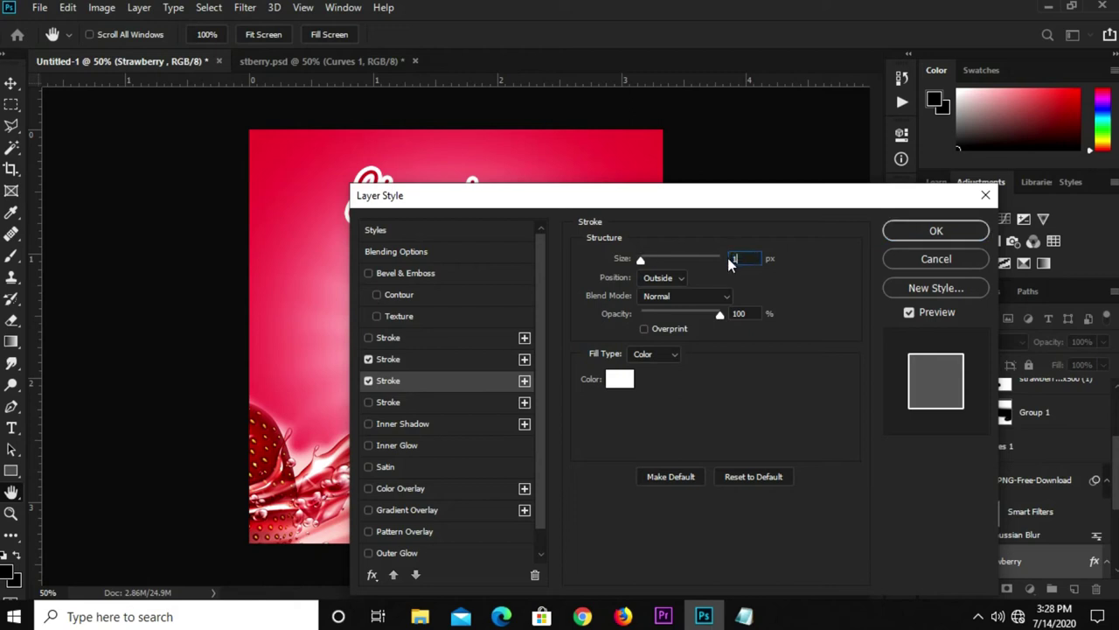
{"action": "type", "text": "7"}
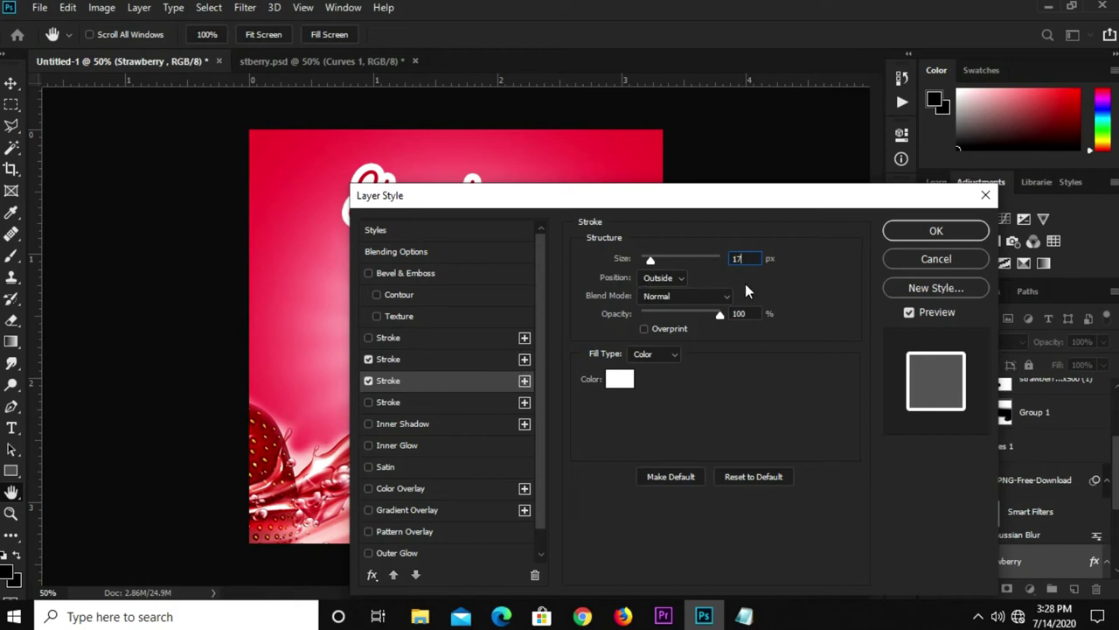
{"action": "left_click", "coordinate": [620, 377]}
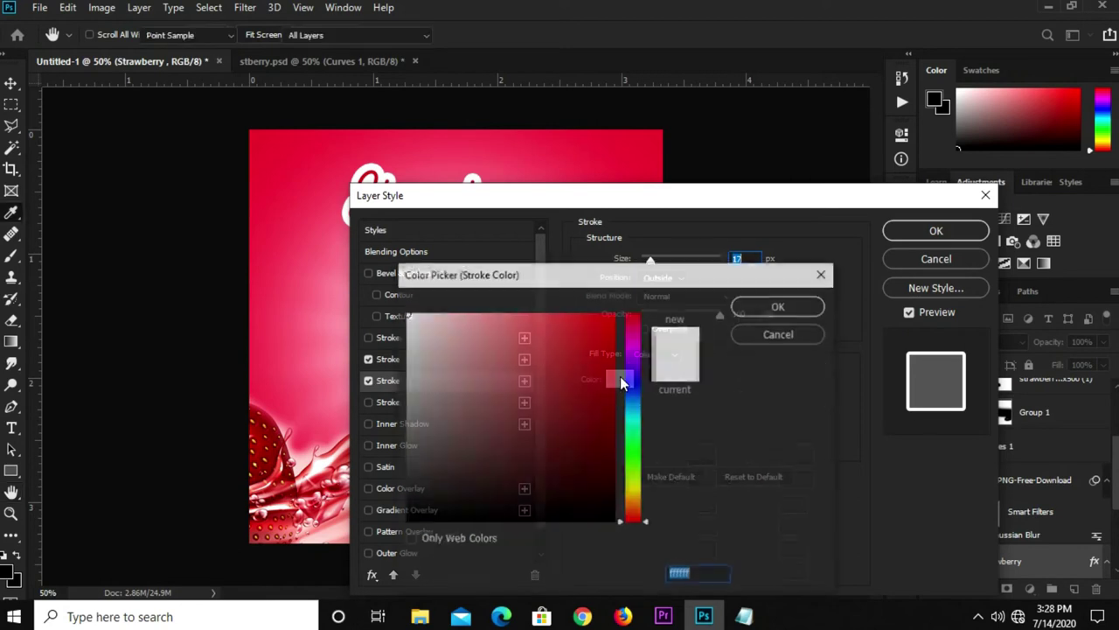
{"action": "left_click", "coordinate": [648, 146]}
{"action": "left_click", "coordinate": [753, 304]}
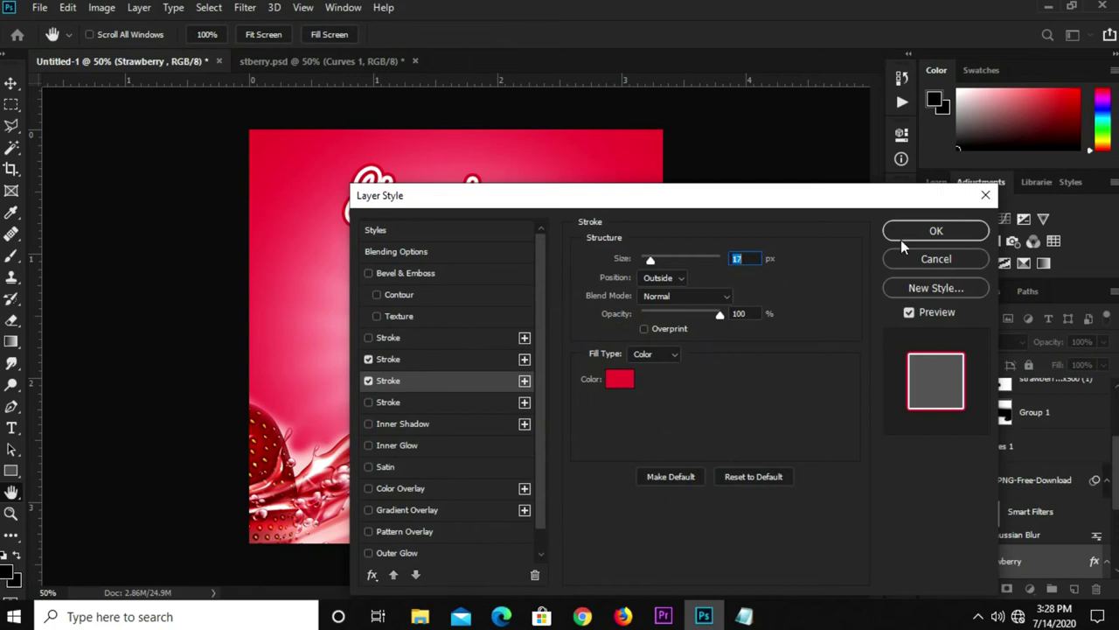
- Add an Emboss-style Bevel & Emboss, apply the effects, and nudge the title into place
{"action": "left_click", "coordinate": [418, 273]}
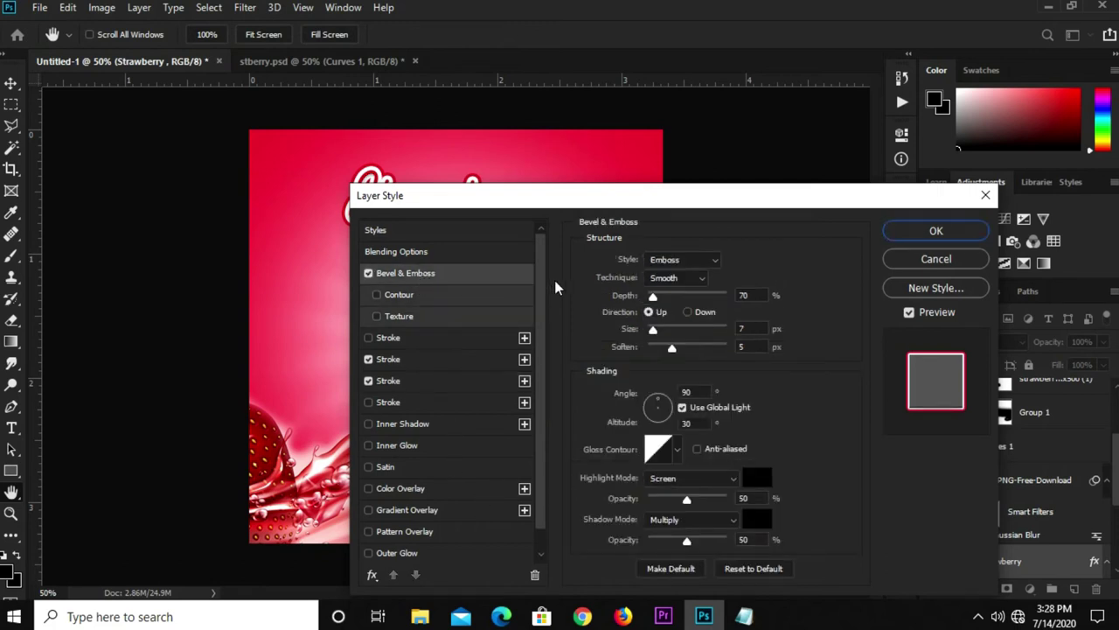
{"action": "left_click", "coordinate": [673, 259]}
{"action": "left_click", "coordinate": [674, 293]}
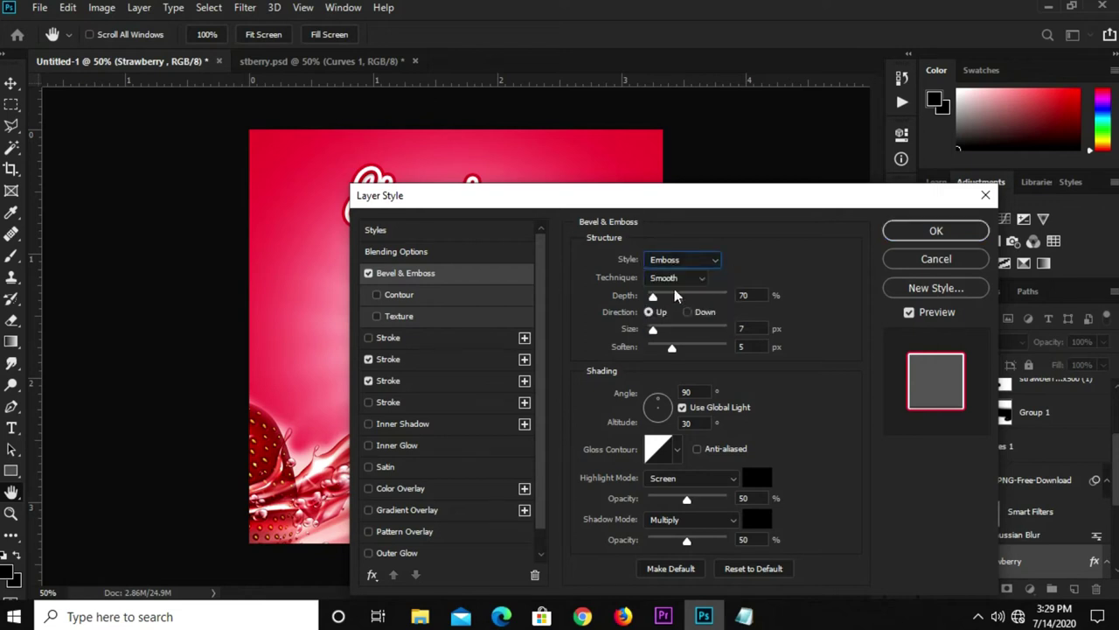
{"action": "left_click", "coordinate": [743, 295]}
{"action": "key", "text": "Tab"}
{"action": "key", "text": "Tab"}
{"action": "left_click_drag", "start_coordinate": [741, 200], "coordinate": [723, 261]}
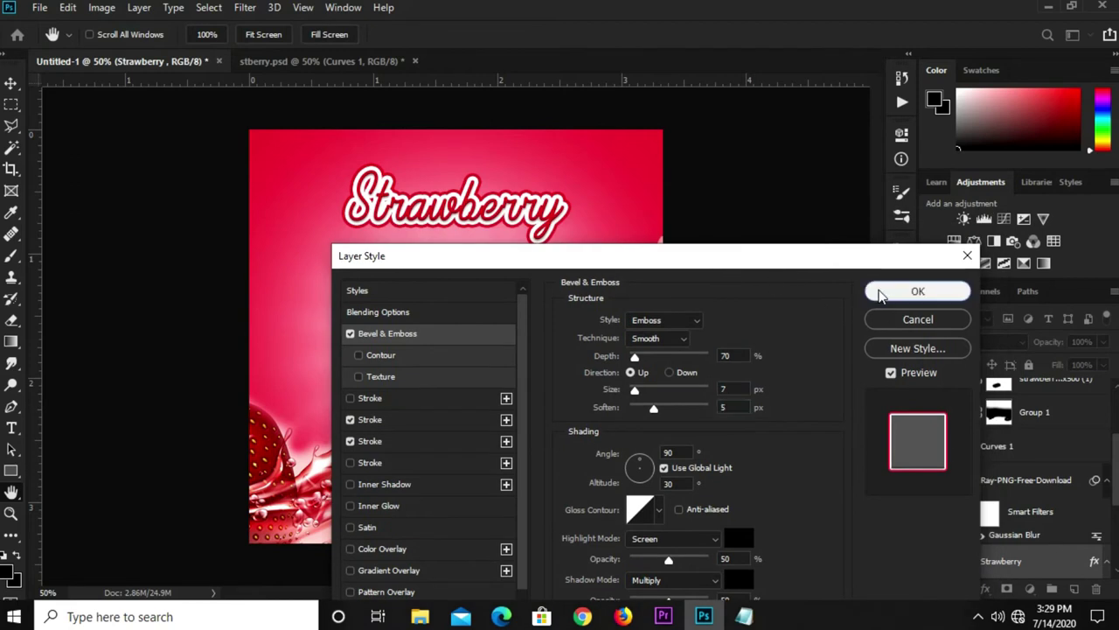
{"action": "left_click", "coordinate": [909, 293]}
{"action": "left_click_drag", "start_coordinate": [399, 213], "coordinate": [420, 210]}
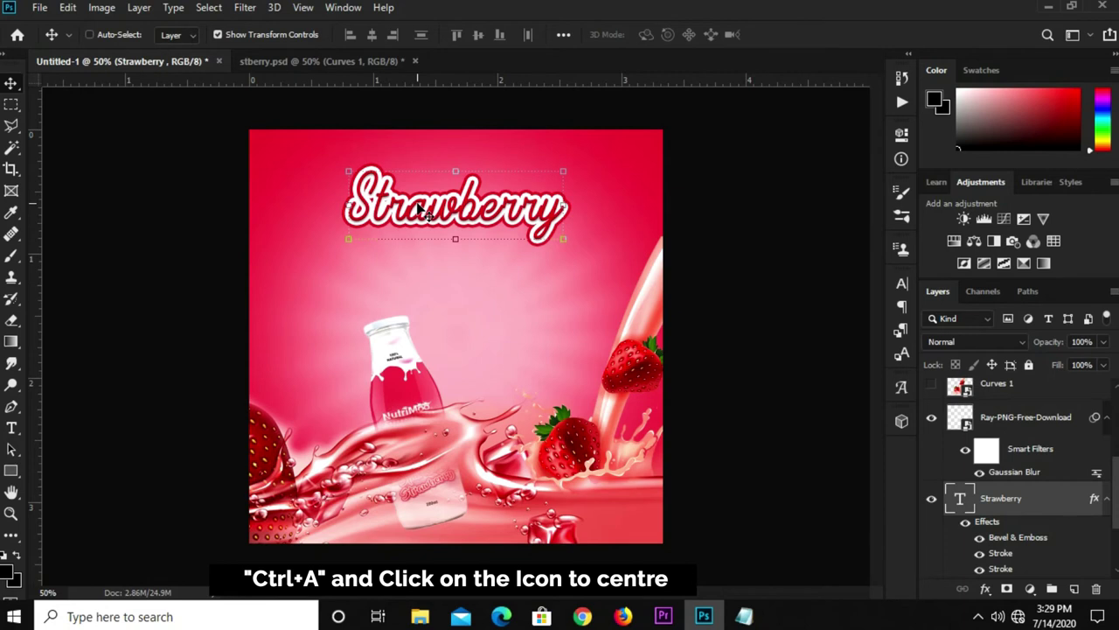
- Centre the Strawberry title horizontally on the canvas
{"action": "key", "text": "ctrl+a"}
{"action": "left_click", "coordinate": [372, 34]}
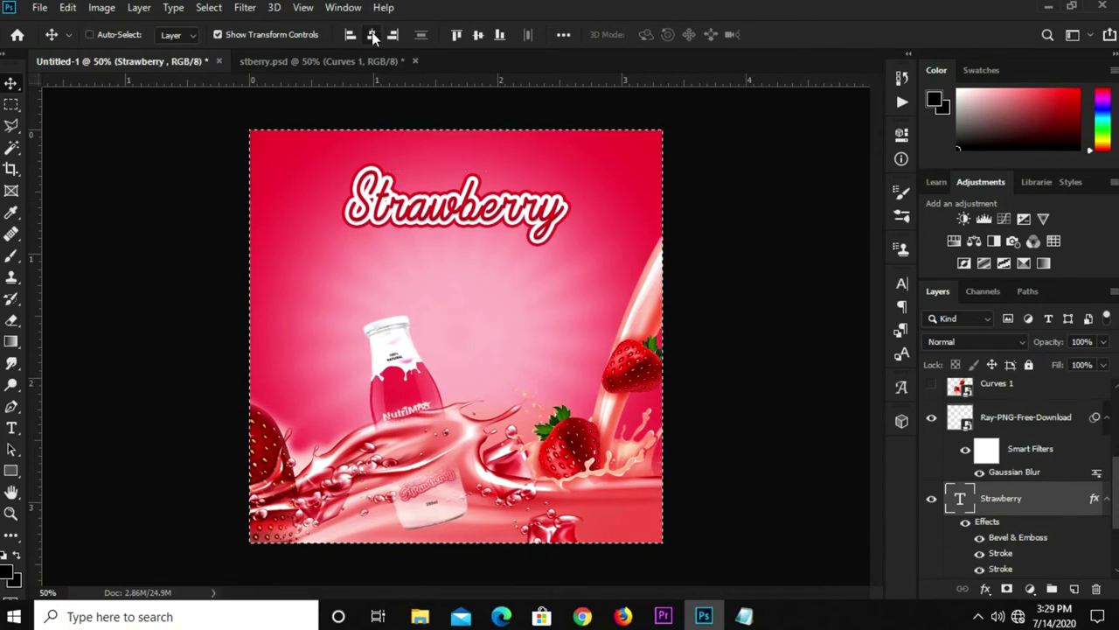
{"action": "key", "text": "ctrl+d"}
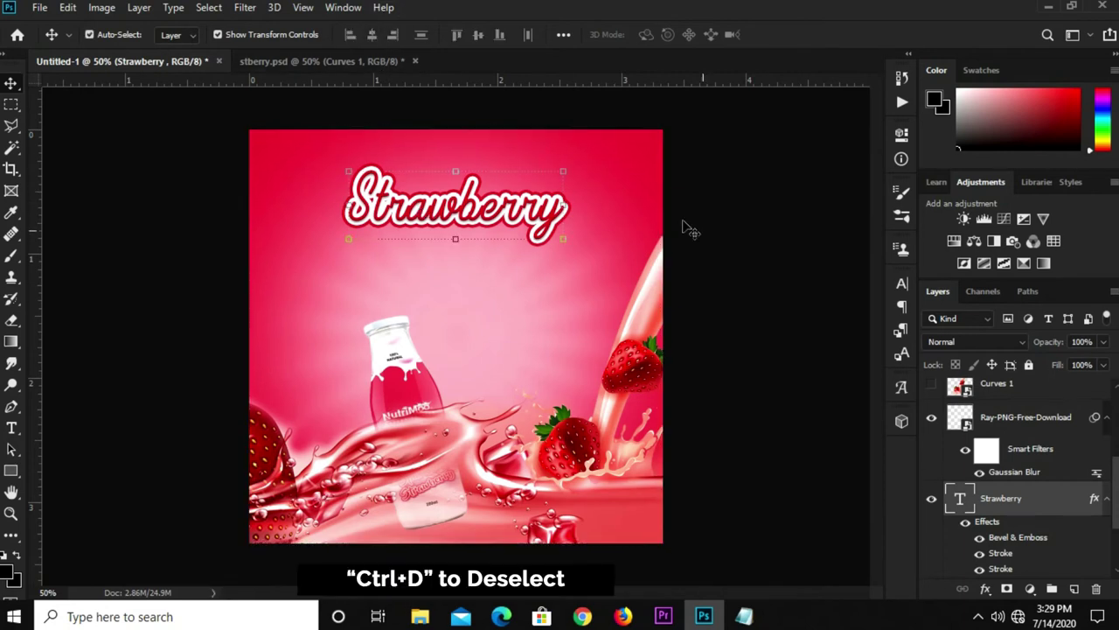
- Duplicate the title just below the original and clear the copy's layer style
{"action": "left_click", "coordinate": [437, 207]}
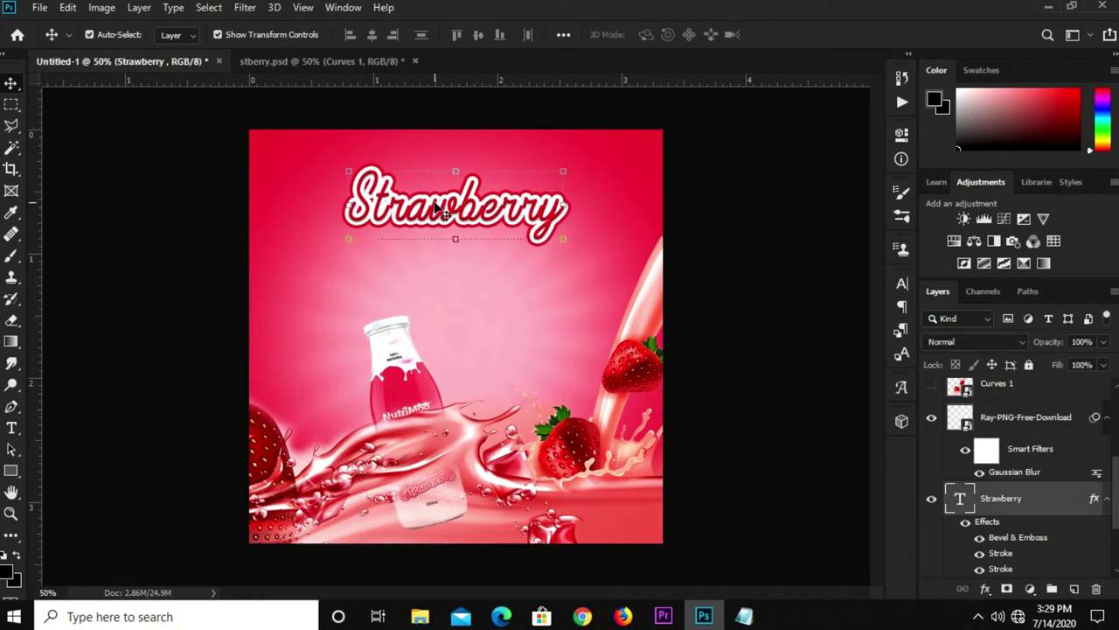
{"action": "left_click_drag", "start_coordinate": [444, 205], "coordinate": [440, 286]}
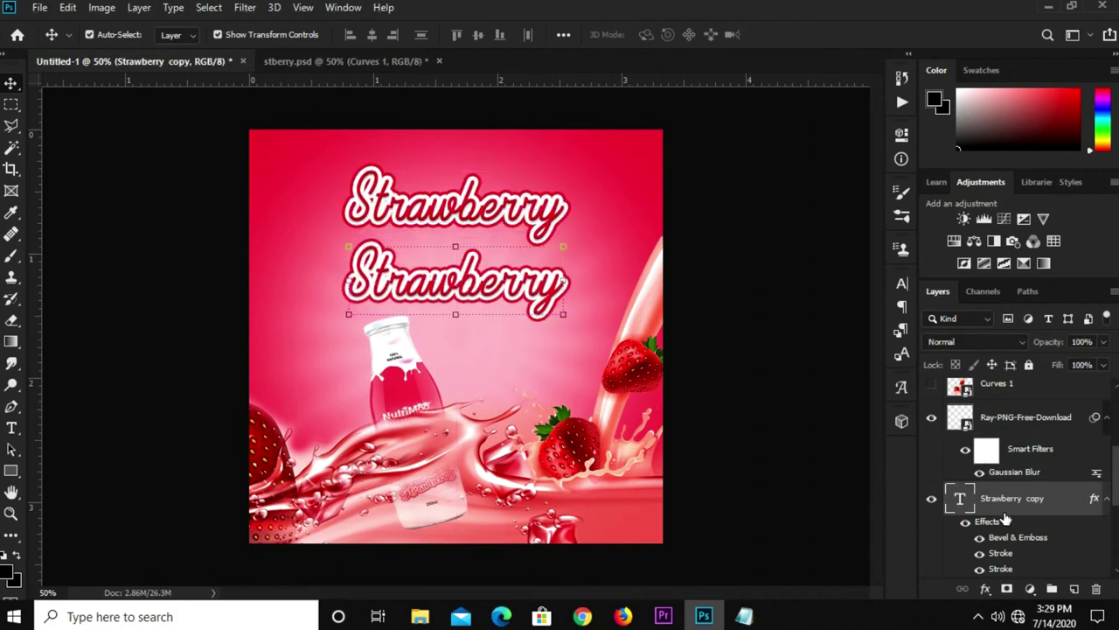
{"action": "right_click", "coordinate": [1005, 519]}
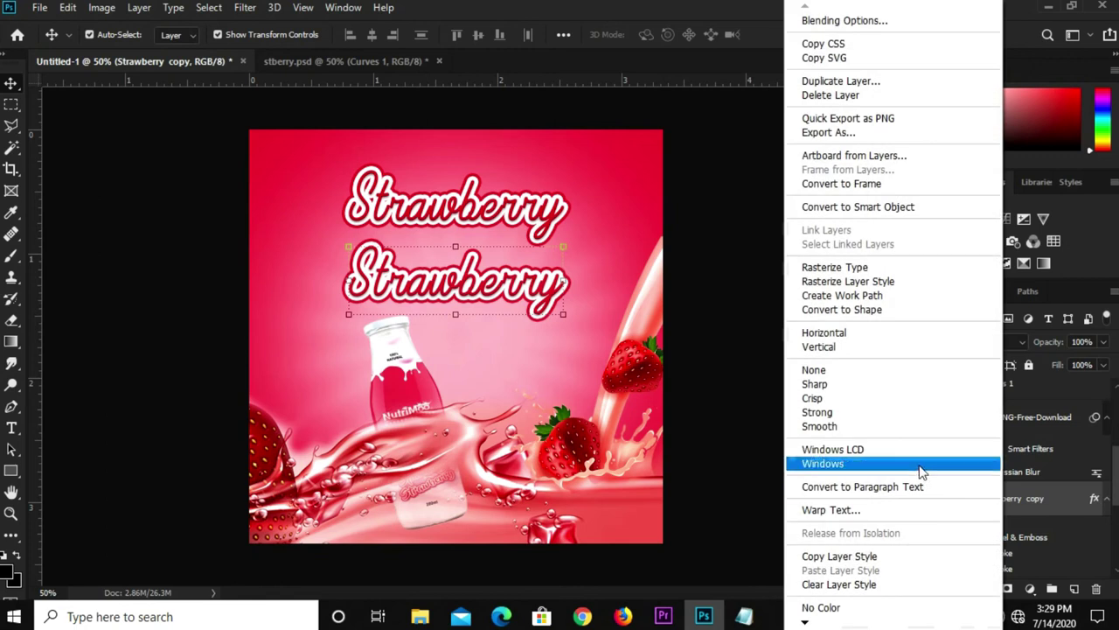
{"action": "left_click", "coordinate": [847, 584]}
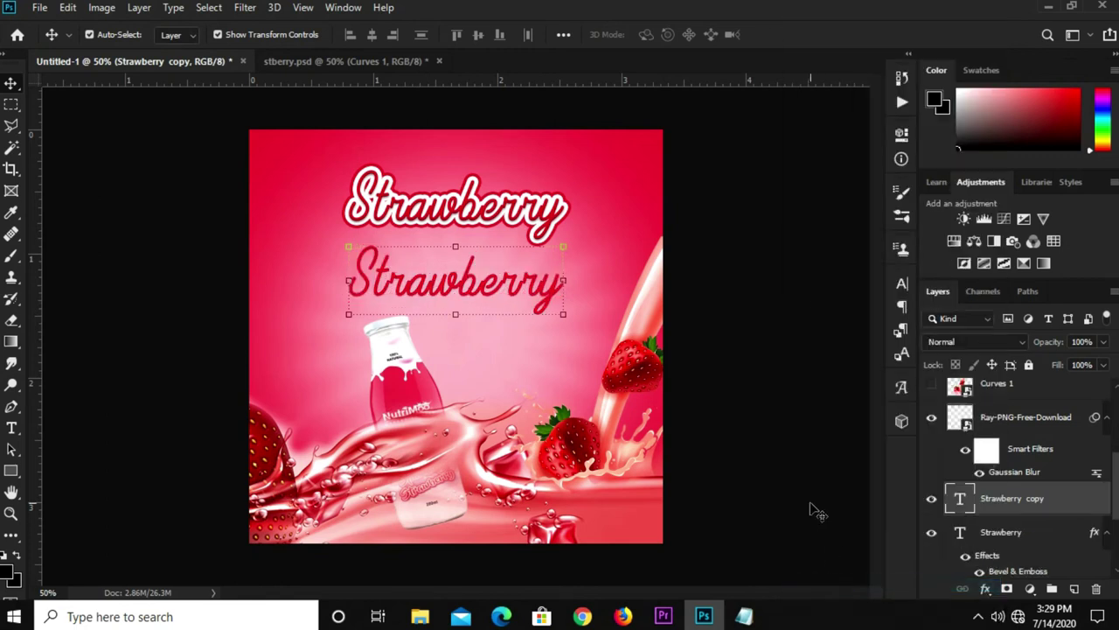
- Copy the word 'Milkshake' from the Notepad notes
{"action": "left_click", "coordinate": [744, 616]}
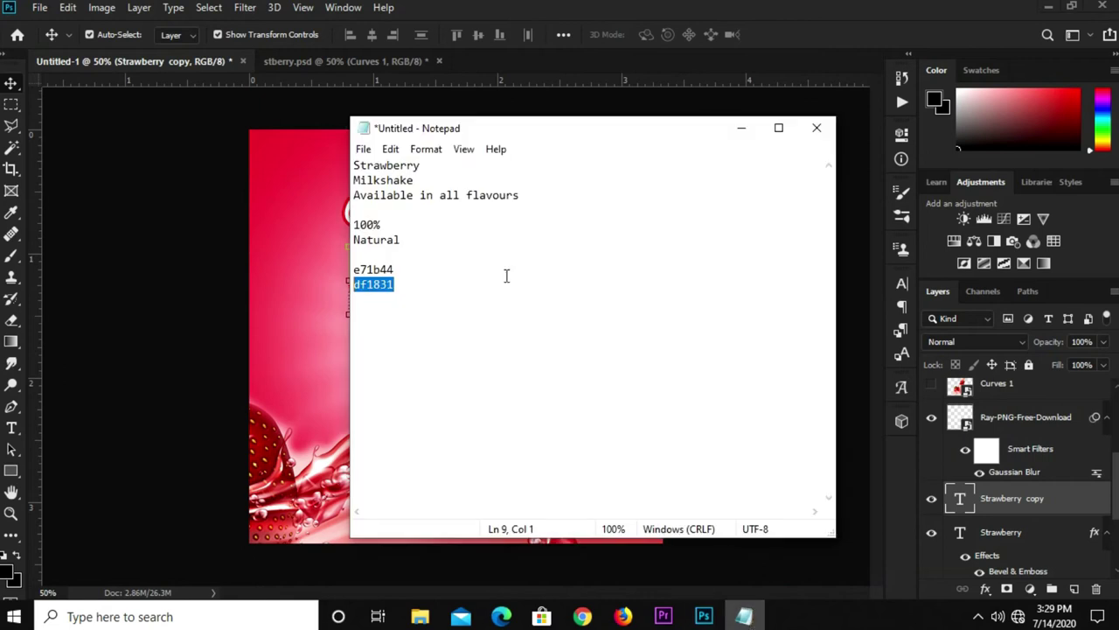
{"action": "left_click_drag", "start_coordinate": [427, 182], "coordinate": [335, 183]}
{"action": "right_click", "coordinate": [382, 187]}
{"action": "left_click", "coordinate": [420, 238]}
- Replace the copied title's text with 'Milkshake' and commit the edit
{"action": "left_click", "coordinate": [287, 304]}
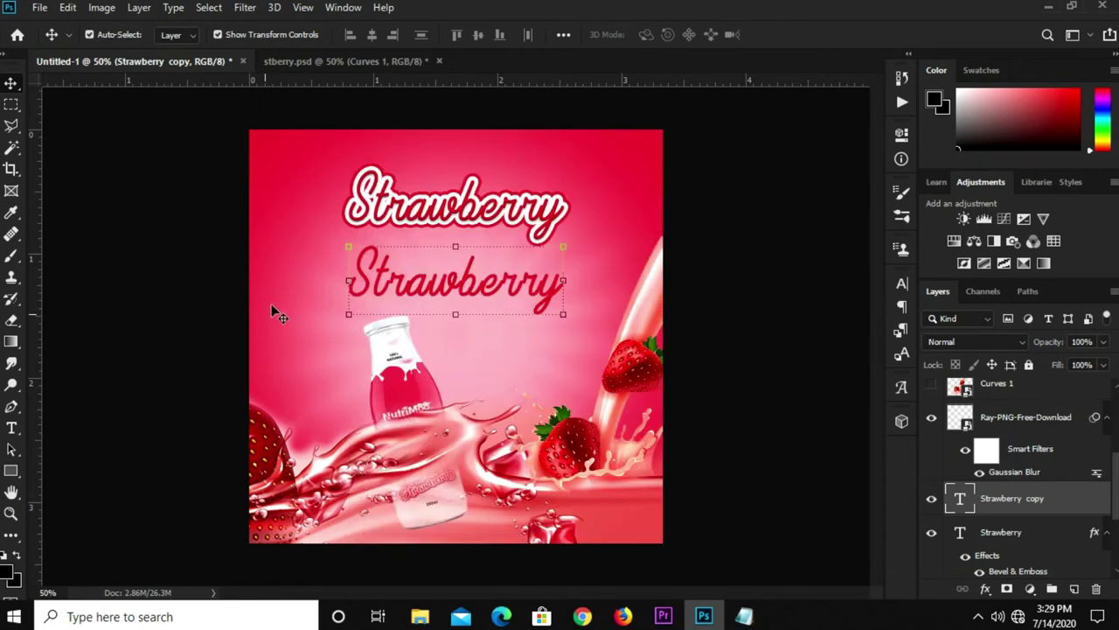
{"action": "left_click", "coordinate": [11, 428]}
{"action": "left_click", "coordinate": [410, 282]}
{"action": "key", "text": "ctrl+a"}
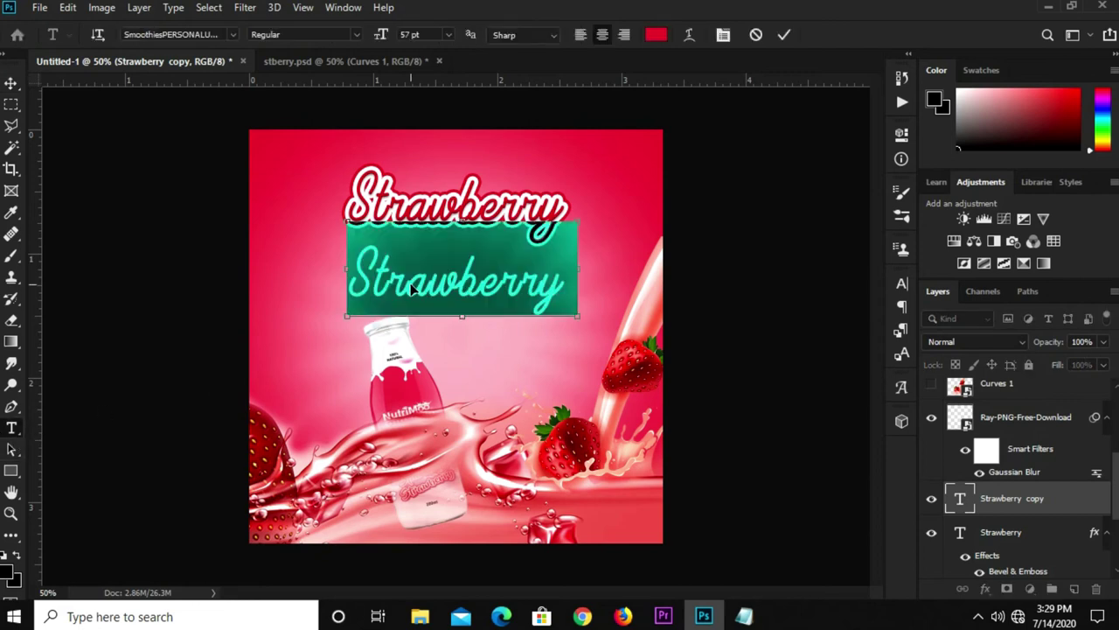
{"action": "key", "text": "ctrl+v"}
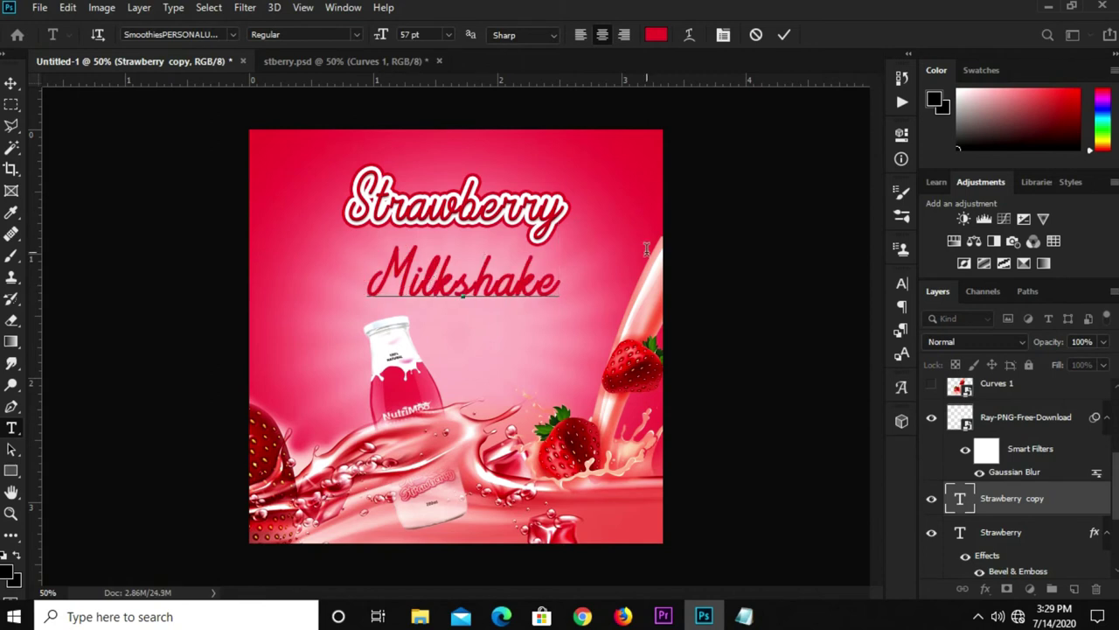
{"action": "left_click", "coordinate": [786, 35]}
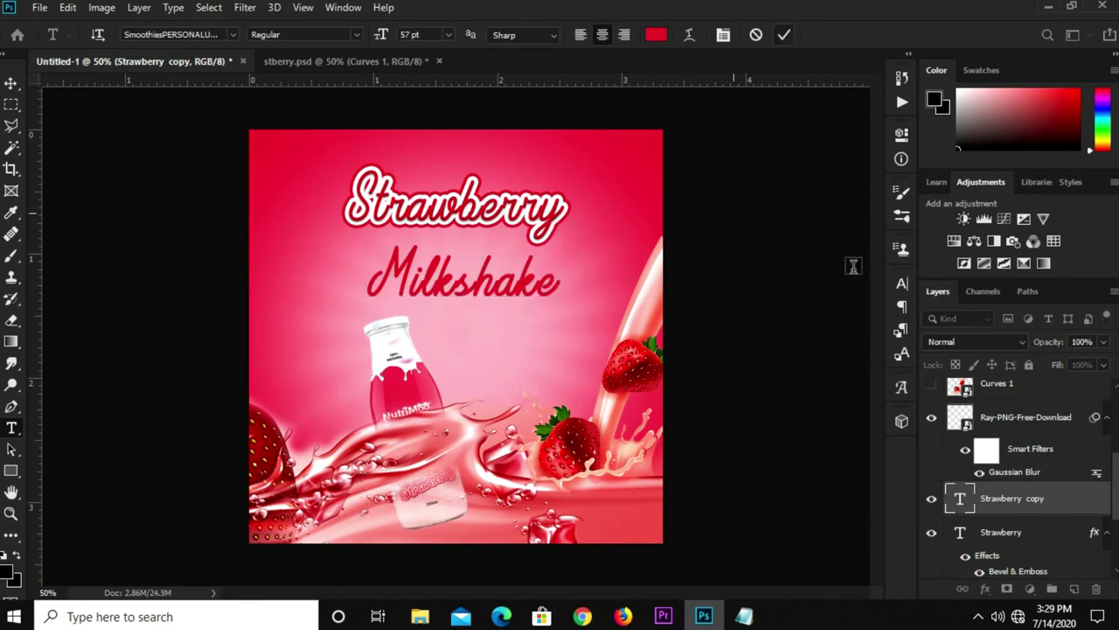
{"action": "left_click", "coordinate": [901, 284]}
- Set the subtitle to Raleway Bold at 18 pt in the Character panel
{"action": "left_click", "coordinate": [802, 307]}
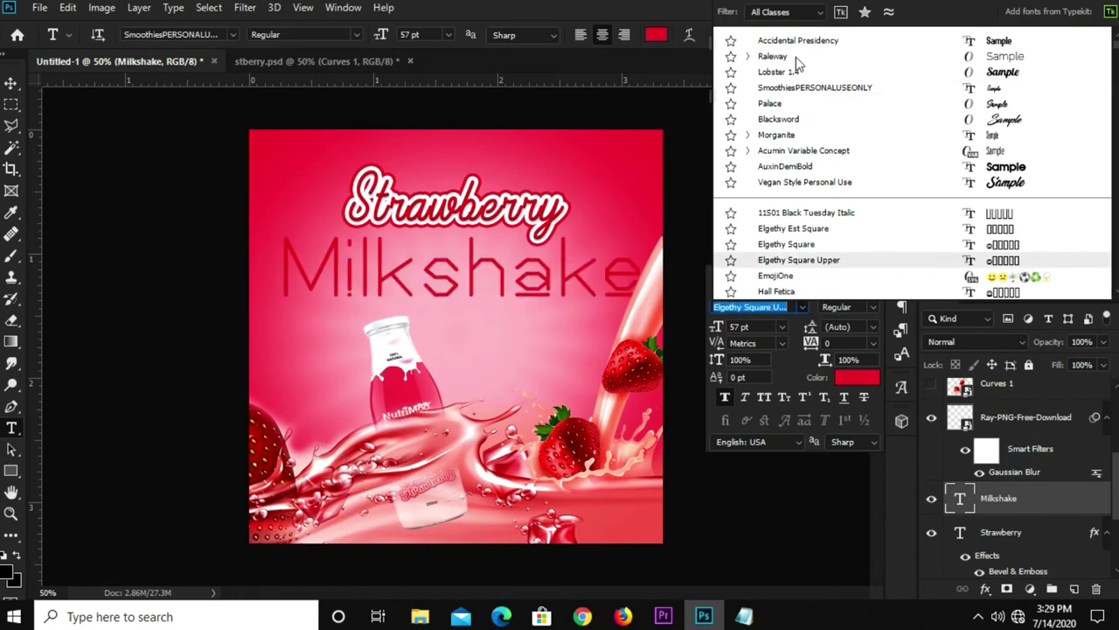
{"action": "left_click", "coordinate": [795, 57]}
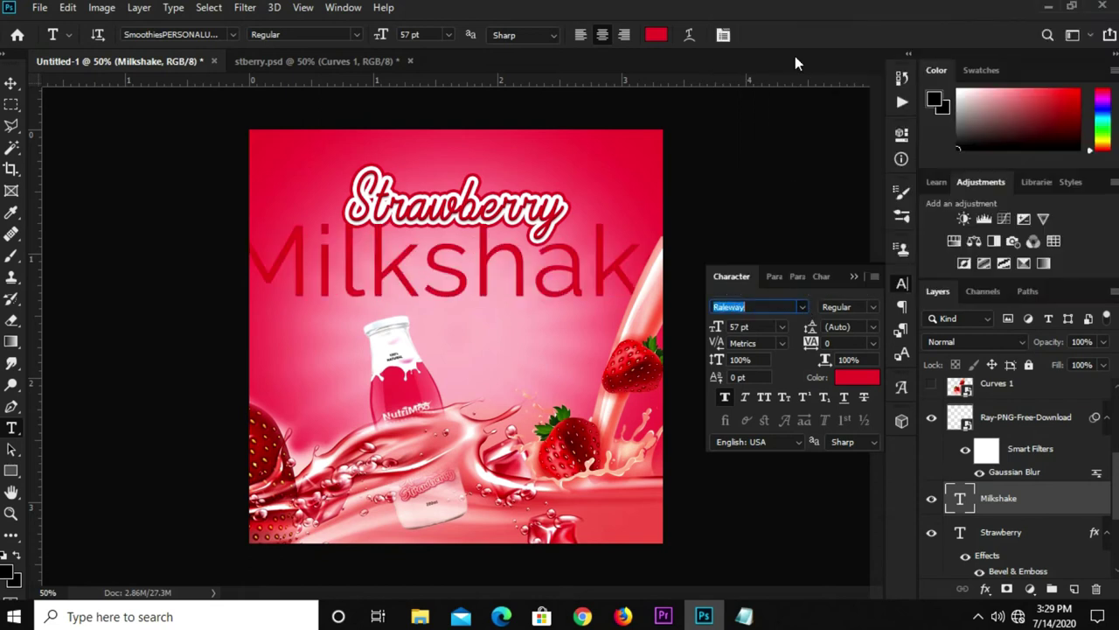
{"action": "left_click", "coordinate": [872, 307]}
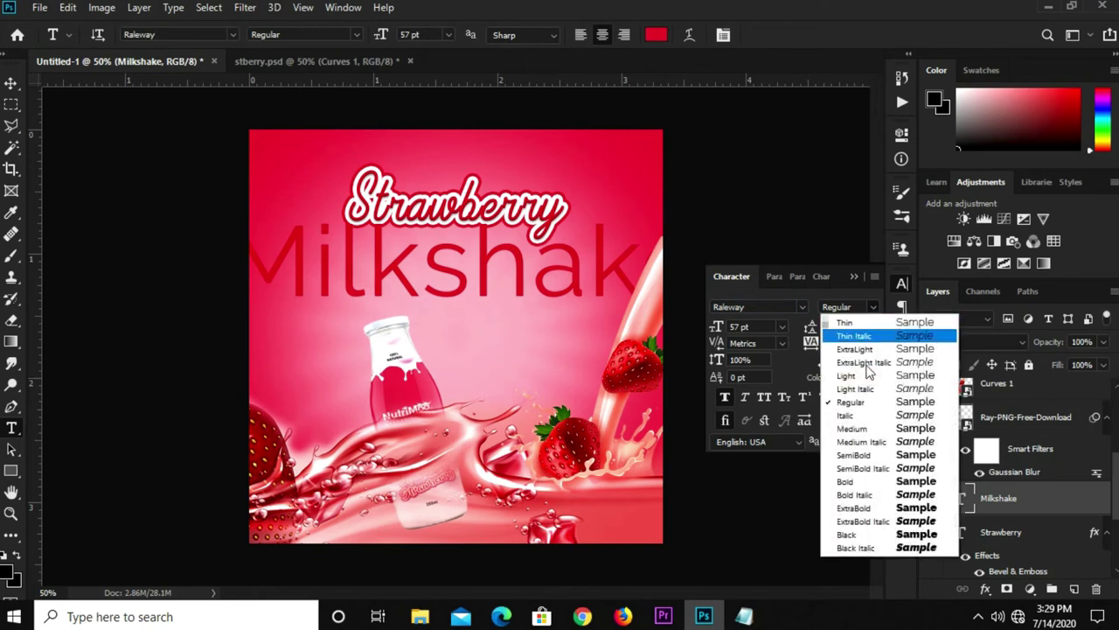
{"action": "left_click", "coordinate": [854, 483]}
{"action": "left_click", "coordinate": [719, 330]}
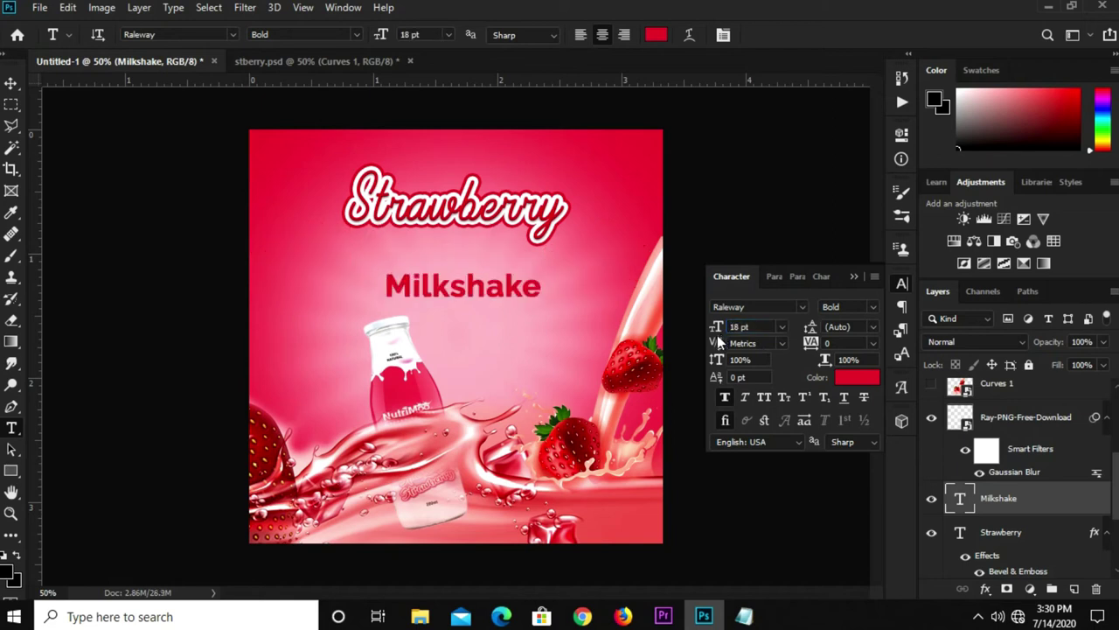
{"action": "left_click", "coordinate": [855, 278]}
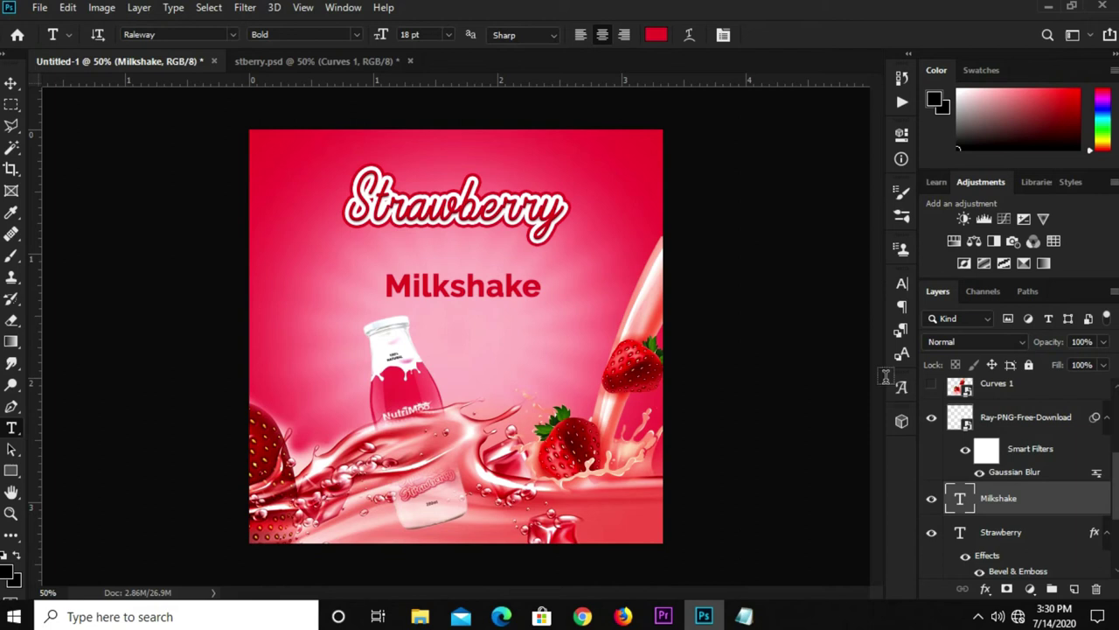
- Apply a Gradient Overlay to the Milkshake subtitle
{"action": "left_click", "coordinate": [986, 592]}
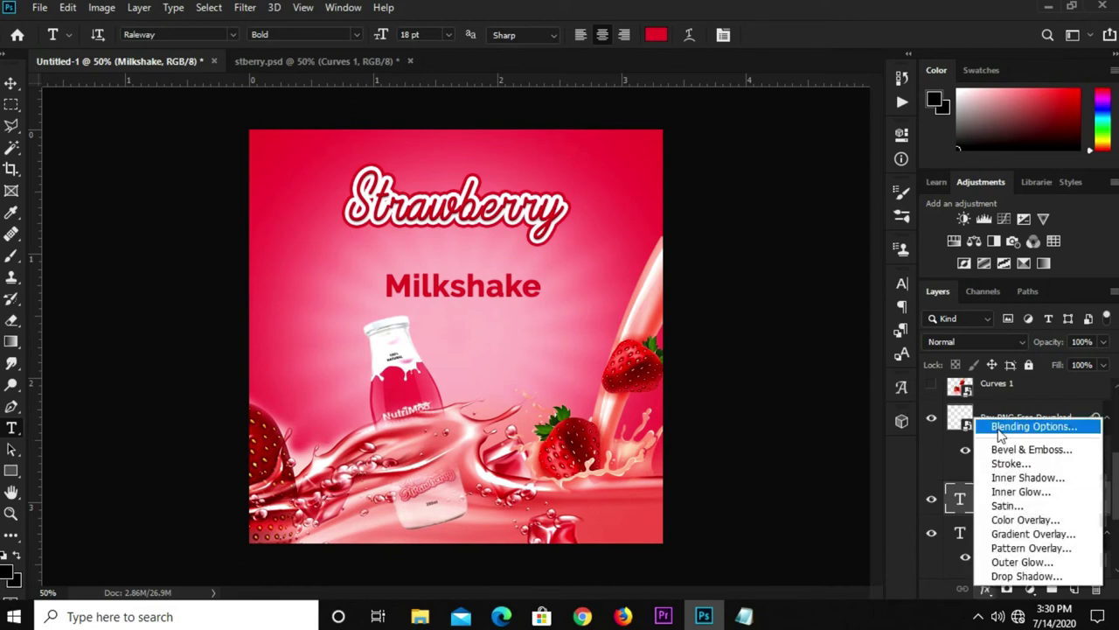
{"action": "key", "text": "Escape"}
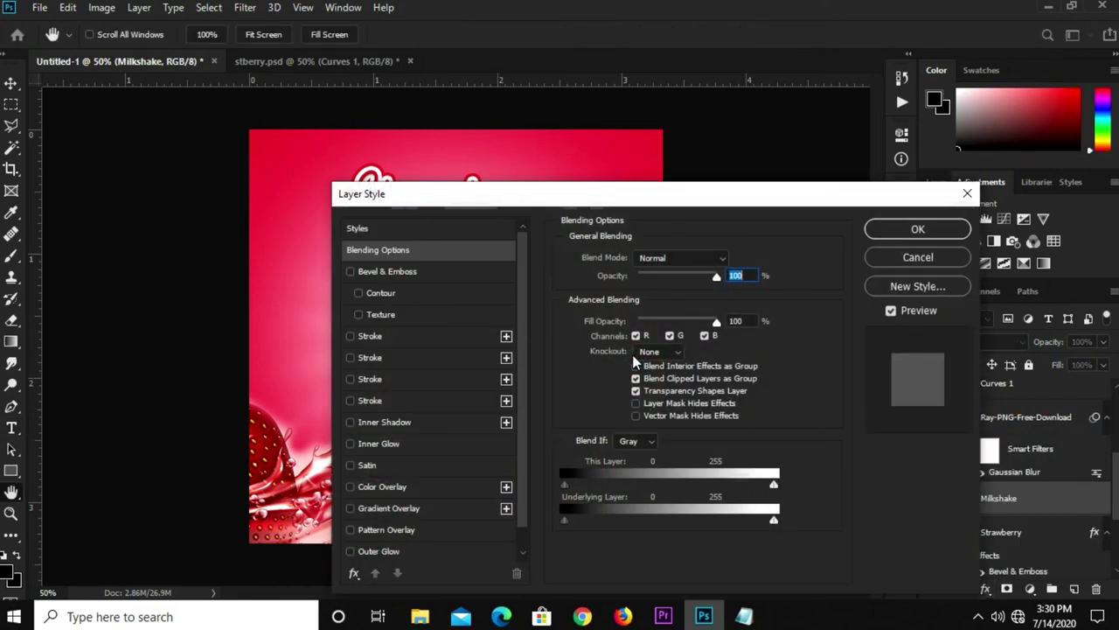
{"action": "left_click", "coordinate": [380, 508]}
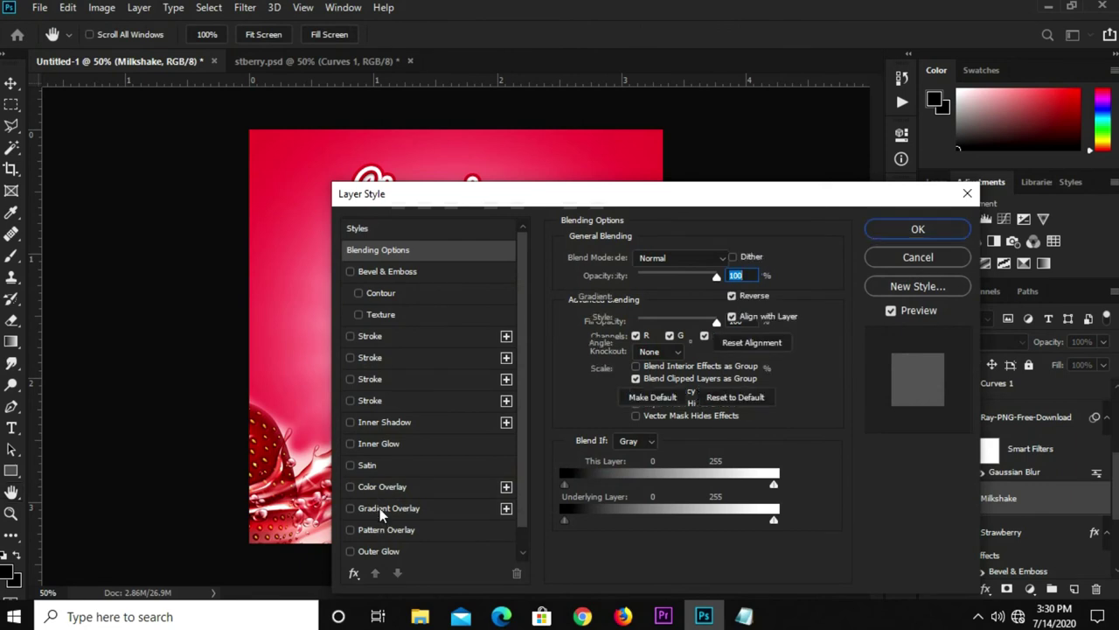
{"action": "left_click", "coordinate": [736, 275]}
{"action": "type", "text": "100"}
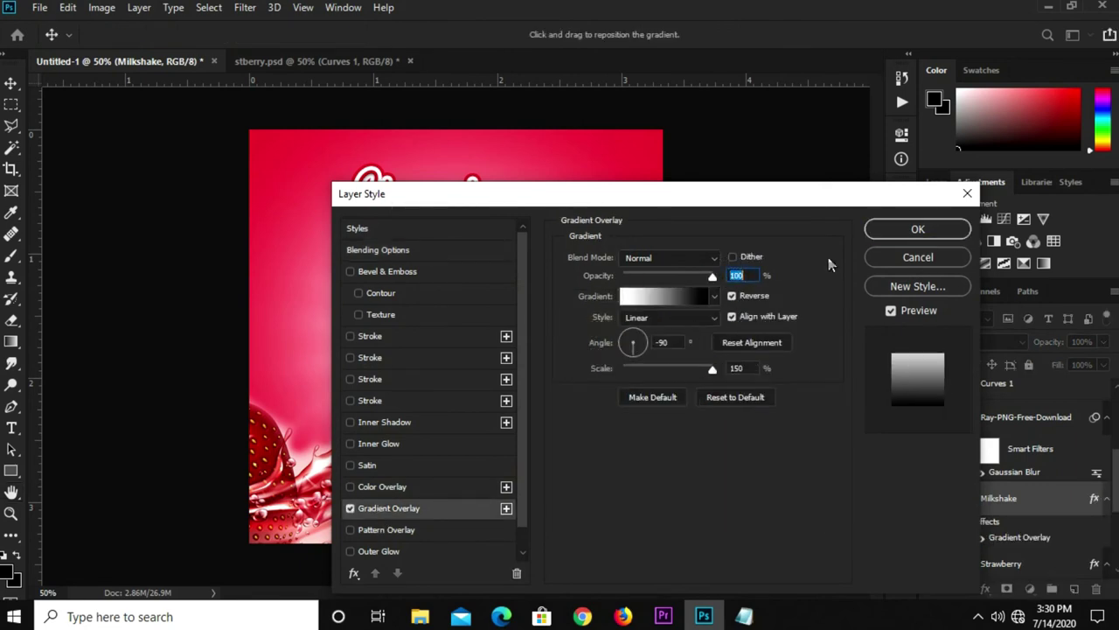
{"action": "type", "text": "17"}
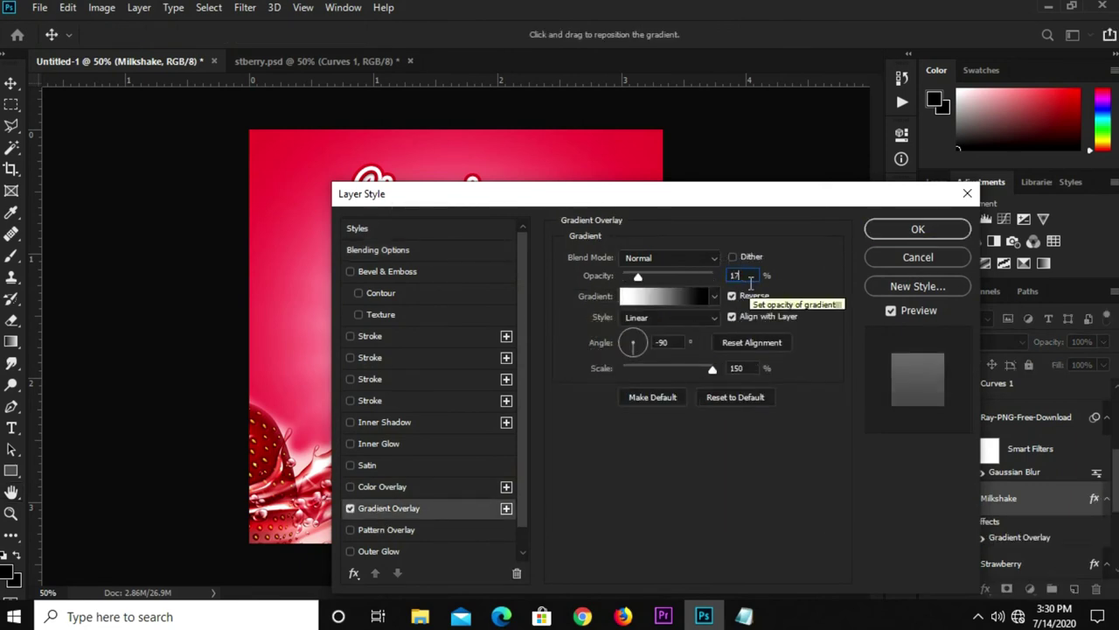
{"action": "left_click", "coordinate": [901, 231]}
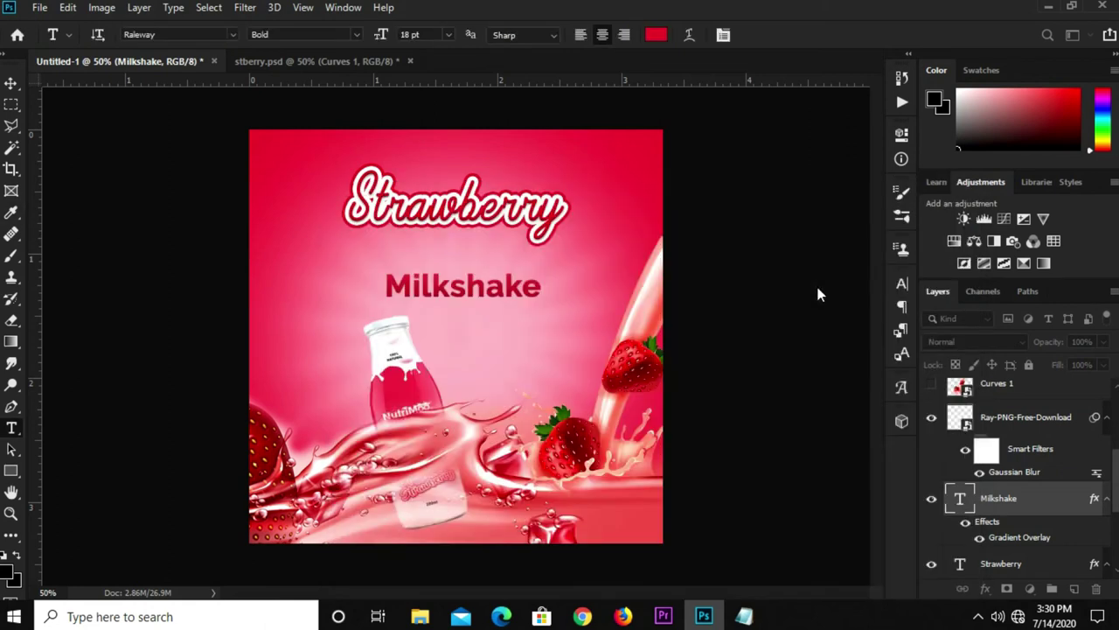
- Add a 4 px white stroke to Milkshake and move it up beneath Strawberry
{"action": "left_click", "coordinate": [985, 588]}
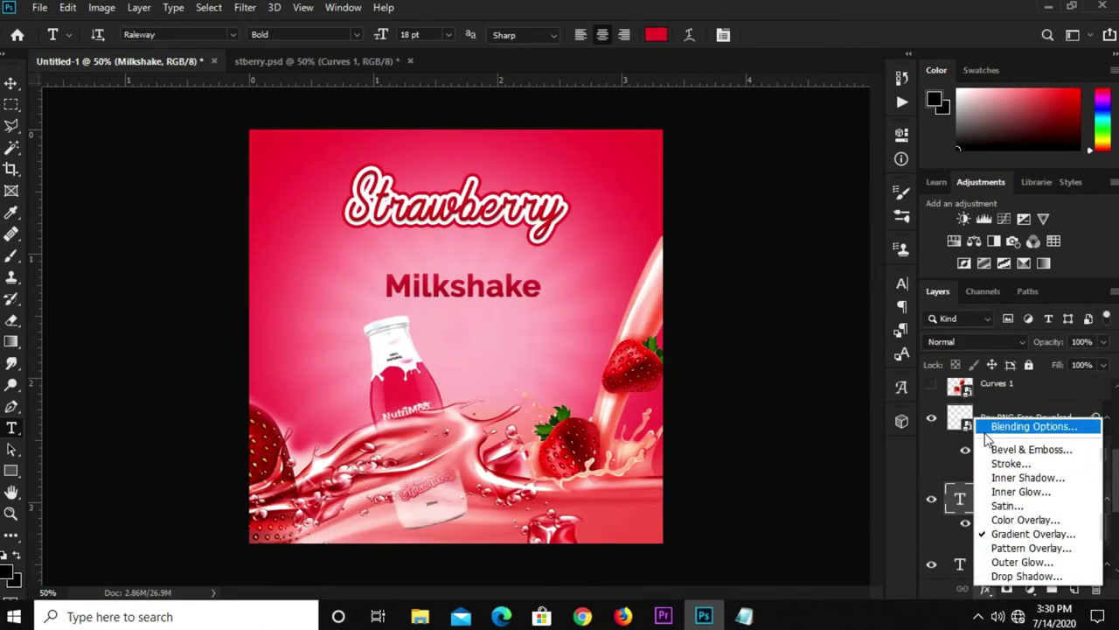
{"action": "key", "text": "Escape"}
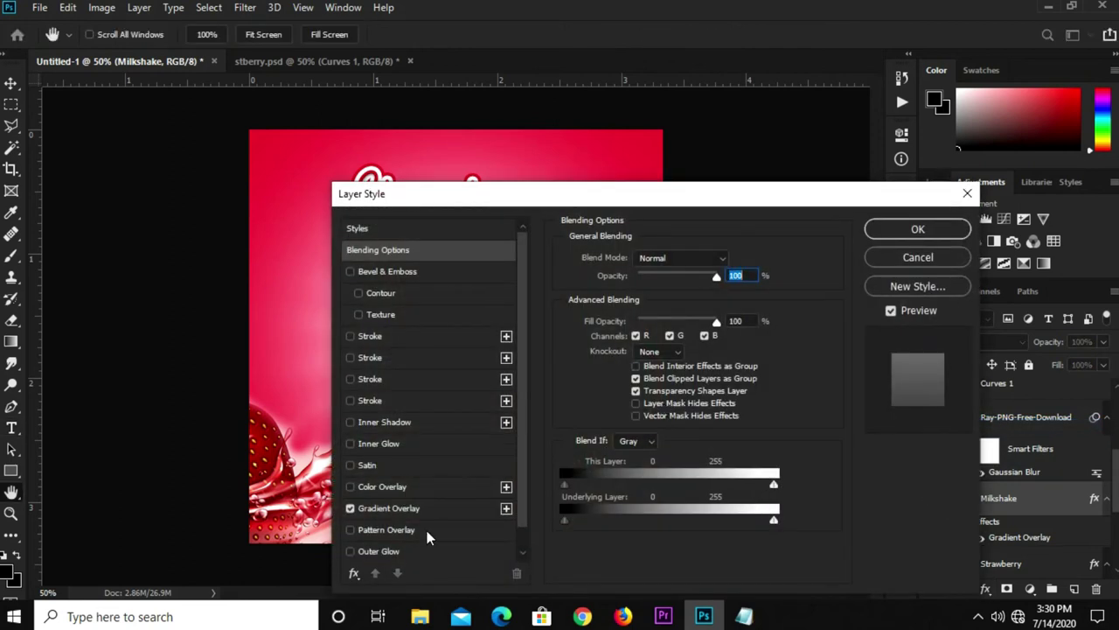
{"action": "left_click", "coordinate": [380, 339]}
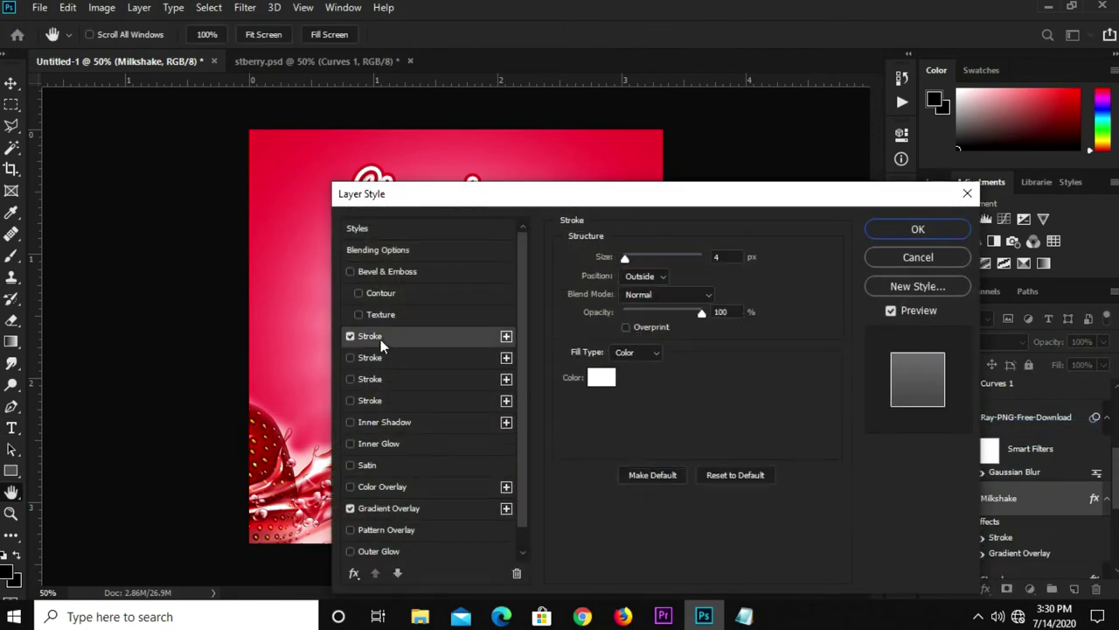
{"action": "double_click", "coordinate": [719, 256]}
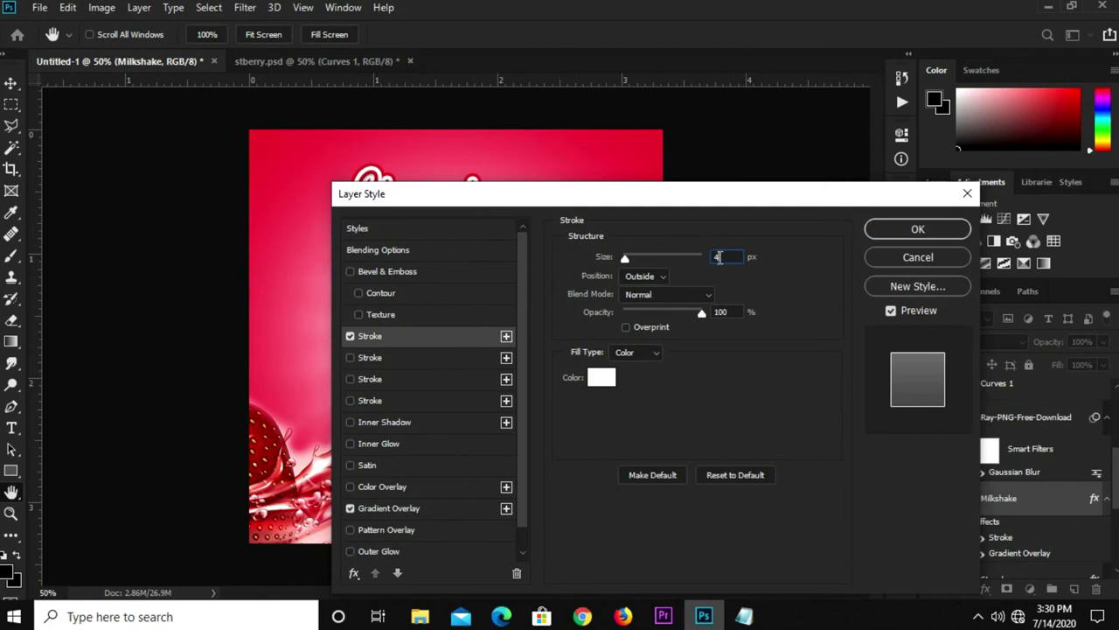
{"action": "left_click", "coordinate": [870, 232]}
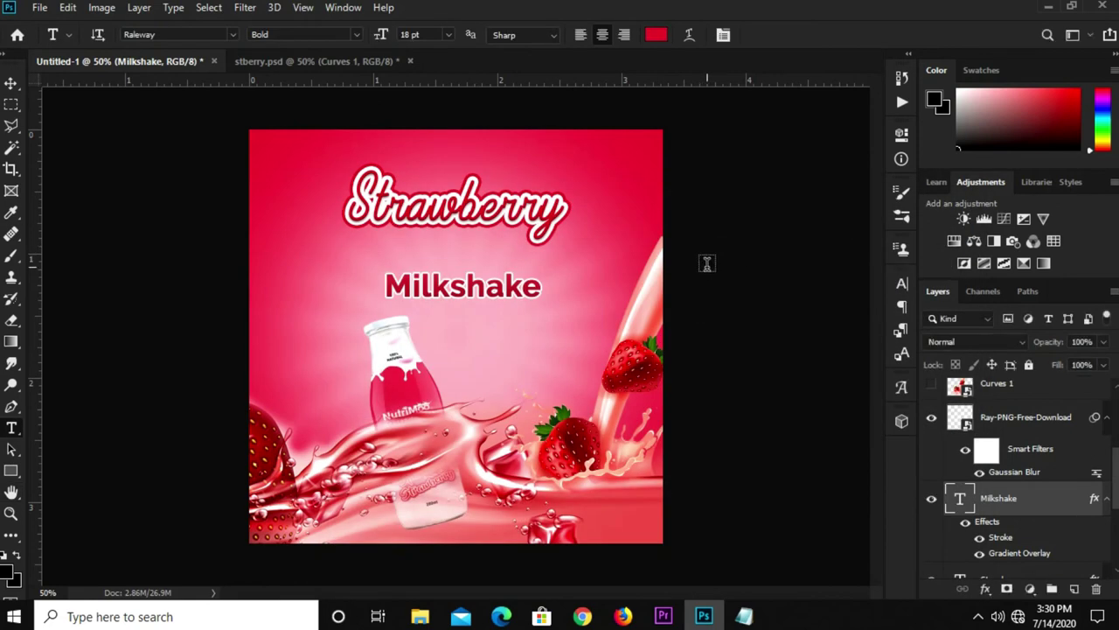
{"action": "key", "text": "v"}
{"action": "left_click_drag", "start_coordinate": [477, 288], "coordinate": [468, 263]}
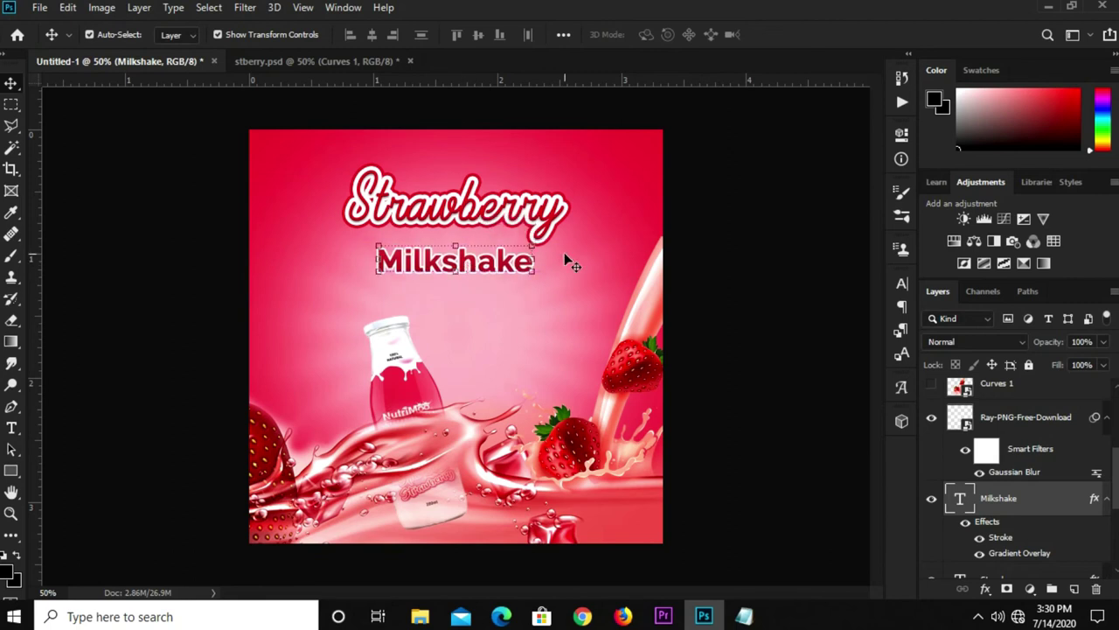
- Centre Milkshake horizontally on the canvas
{"action": "key", "text": "ctrl+a"}
{"action": "left_click", "coordinate": [373, 35]}
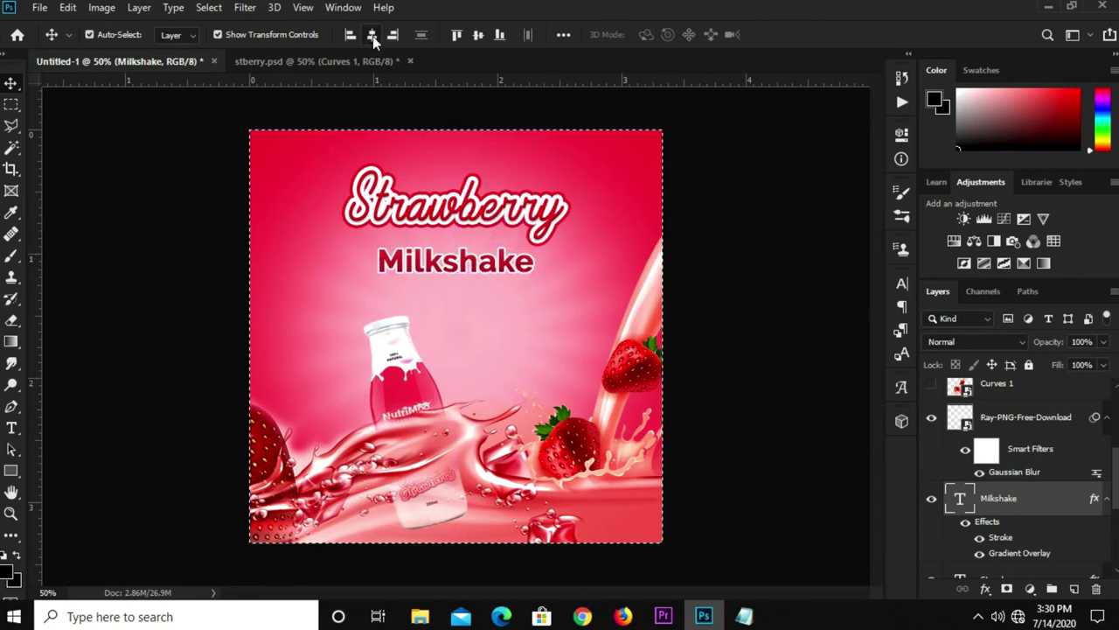
{"action": "key", "text": "ctrl+d"}
{"action": "left_click", "coordinate": [120, 320]}
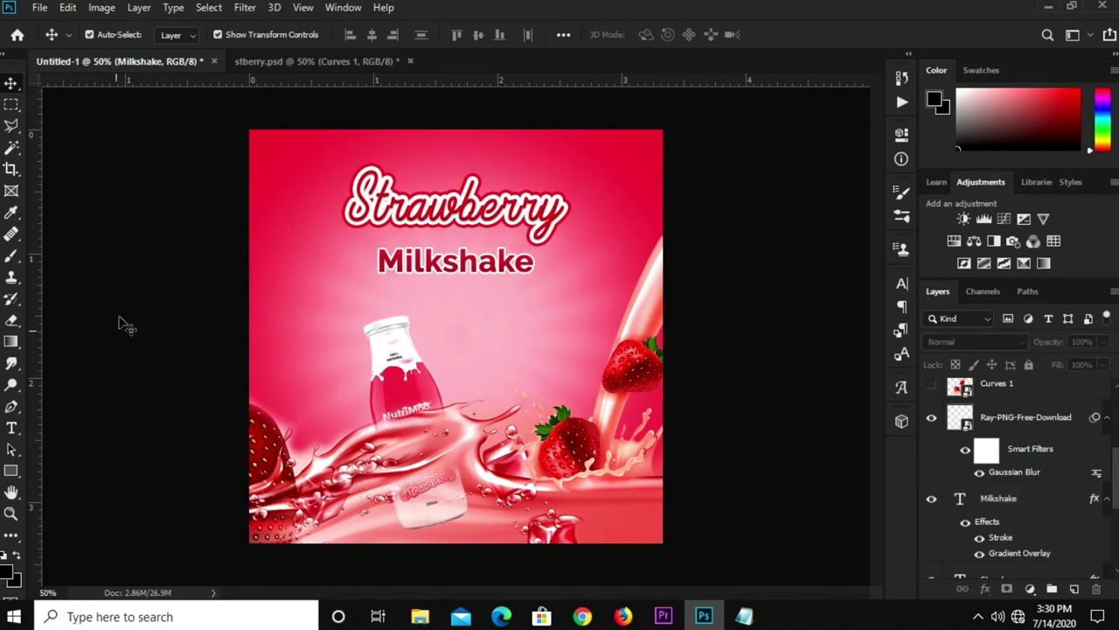
- Draw a thin white-filled rectangle bar just below Milkshake
{"action": "left_click", "coordinate": [12, 472]}
{"action": "left_click", "coordinate": [75, 470]}
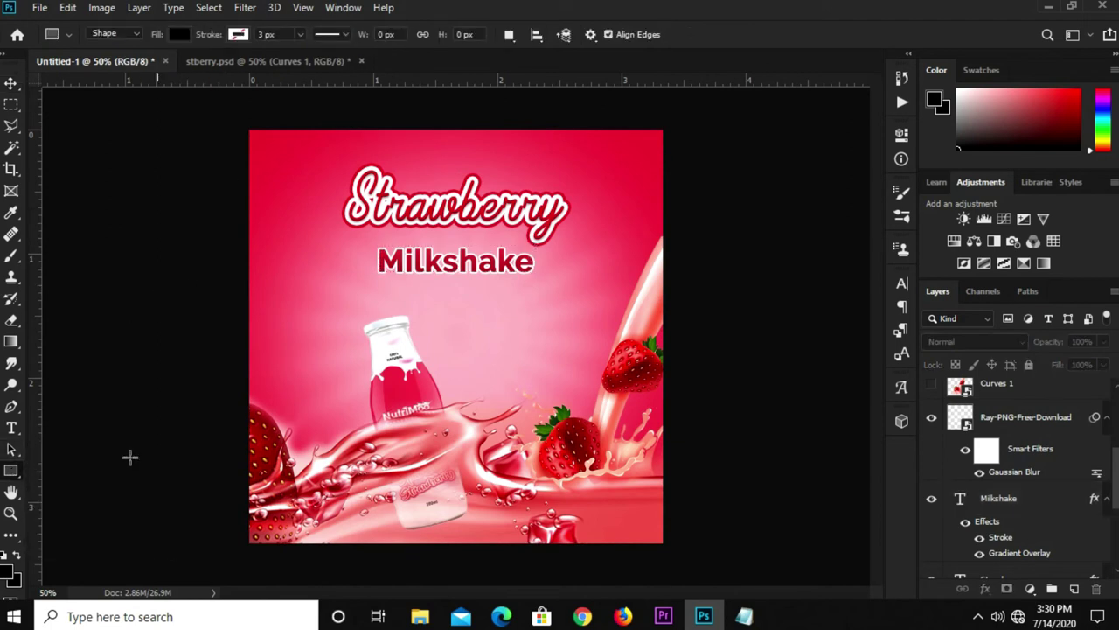
{"action": "scroll", "coordinate": [445, 332], "scroll_direction": "up", "scroll_amount": 2}
{"action": "left_click_drag", "start_coordinate": [339, 272], "coordinate": [580, 295]}
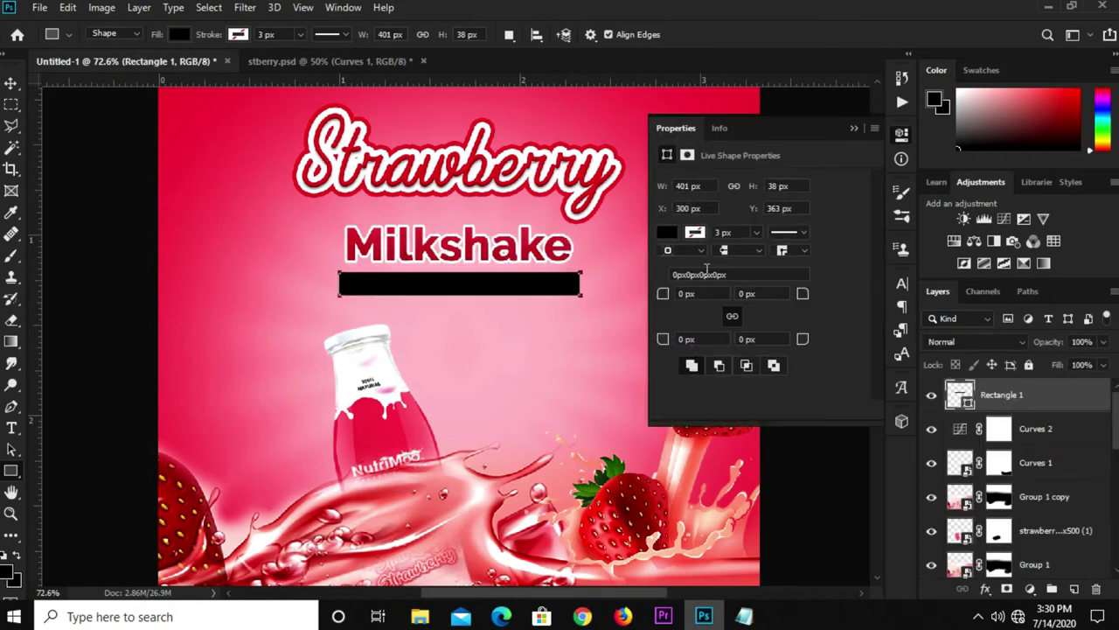
{"action": "left_click", "coordinate": [666, 232]}
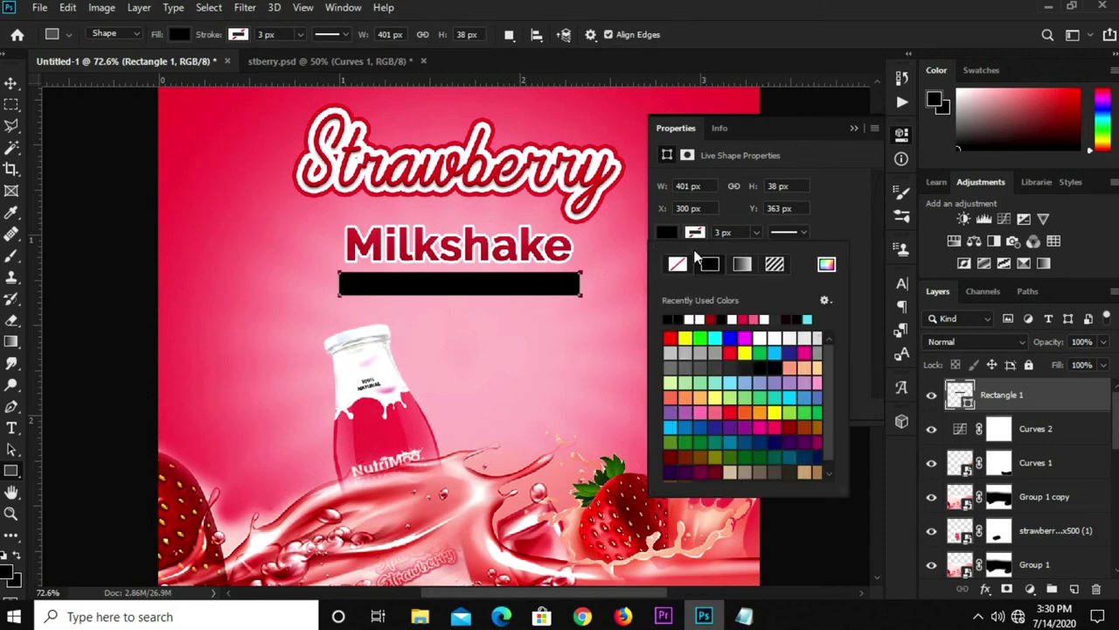
{"action": "left_click", "coordinate": [697, 317]}
{"action": "left_click", "coordinate": [835, 235]}
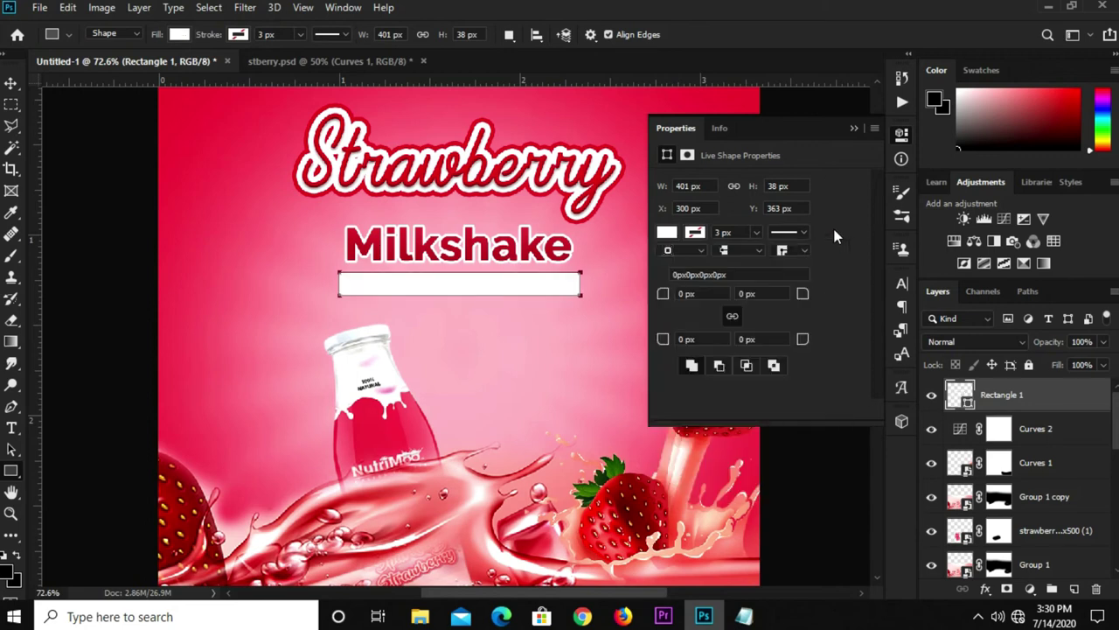
- Round the bar's corners to 19 px and confirm its transform
{"action": "left_click_drag", "start_coordinate": [803, 306], "coordinate": [834, 285]}
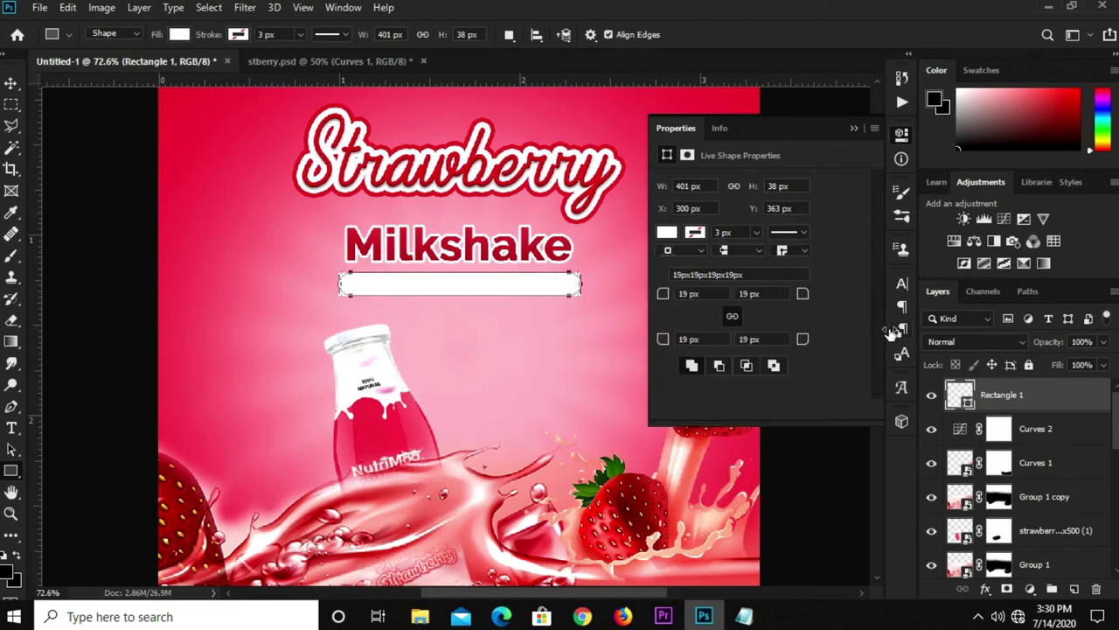
{"action": "left_click", "coordinate": [854, 129]}
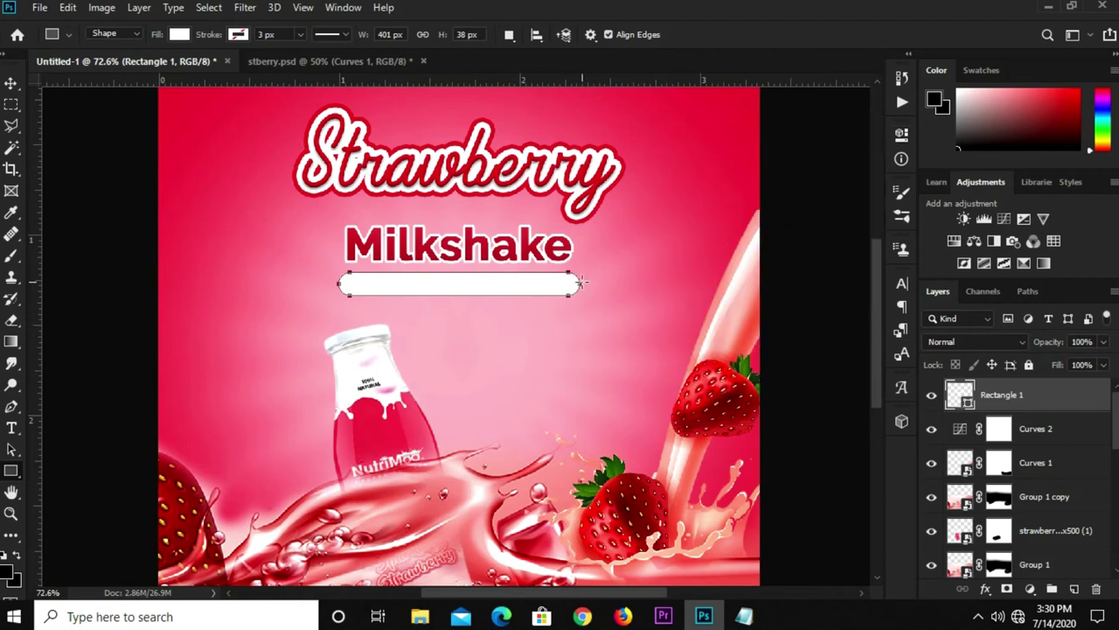
{"action": "key", "text": "v"}
{"action": "key", "text": "ctrl+t"}
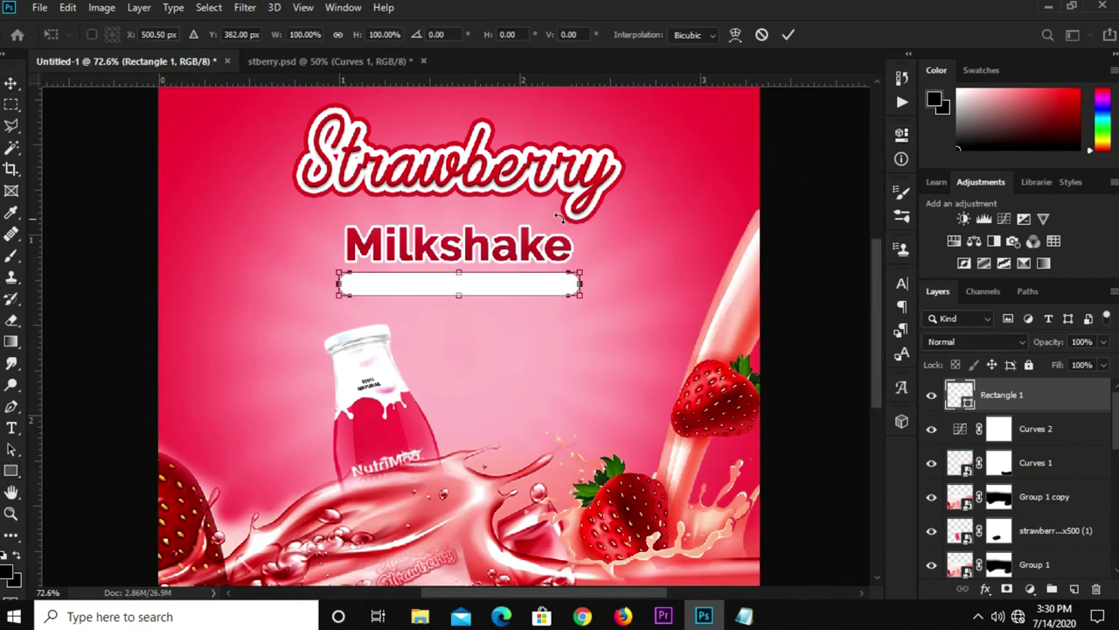
{"action": "key", "text": "Return"}
{"action": "left_click", "coordinate": [538, 247]}
- Duplicate Milkshake above the bar layer, position it below the bar, and clear its style
{"action": "mouse_move", "coordinate": [538, 247]}
{"action": "left_mouse_down"}
{"action": "mouse_move", "coordinate": [525, 296]}
{"action": "mouse_move", "coordinate": [540, 337]}
{"action": "mouse_move", "coordinate": [546, 299]}
{"action": "left_mouse_up"}
{"action": "left_click_drag", "start_coordinate": [1019, 515], "coordinate": [1019, 365]}
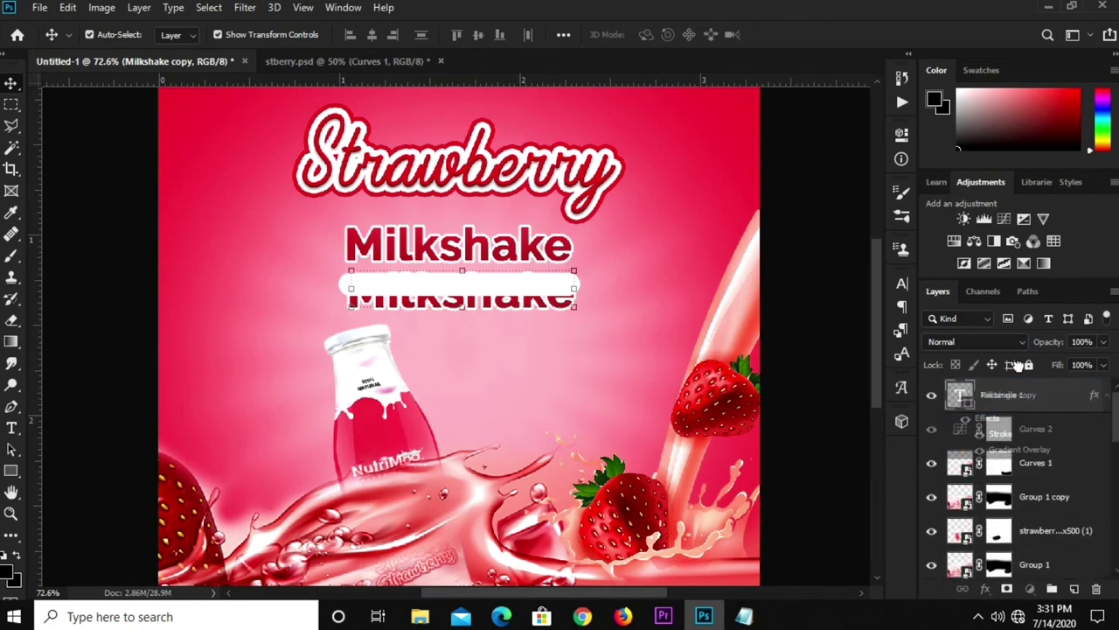
{"action": "left_click_drag", "start_coordinate": [1019, 365], "coordinate": [1019, 384]}
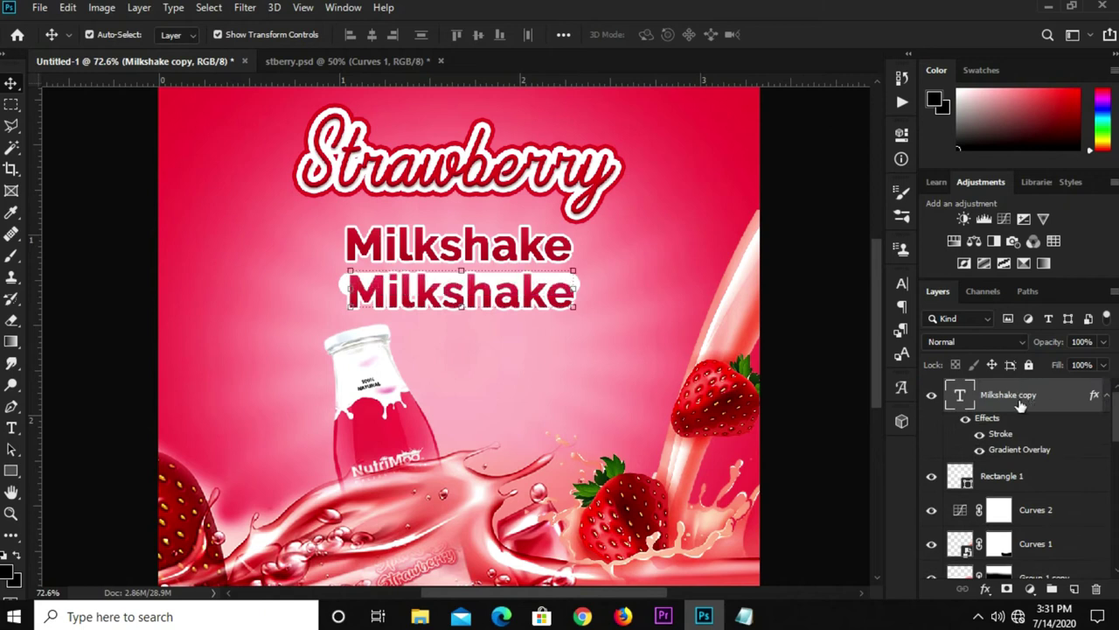
{"action": "left_click_drag", "start_coordinate": [466, 295], "coordinate": [490, 319]}
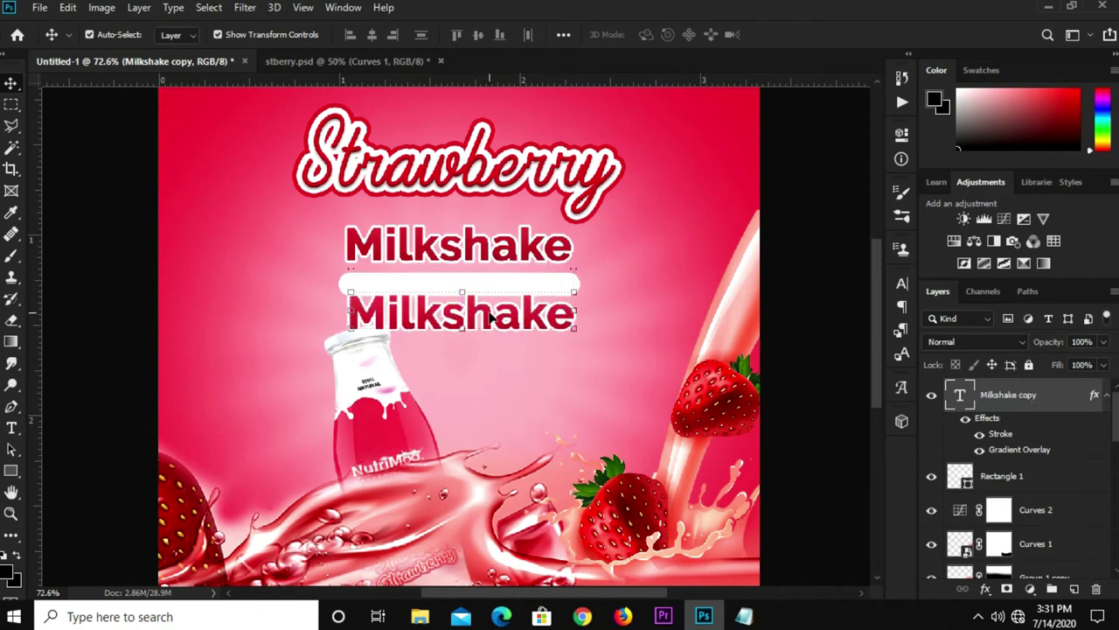
{"action": "right_click", "coordinate": [1065, 409]}
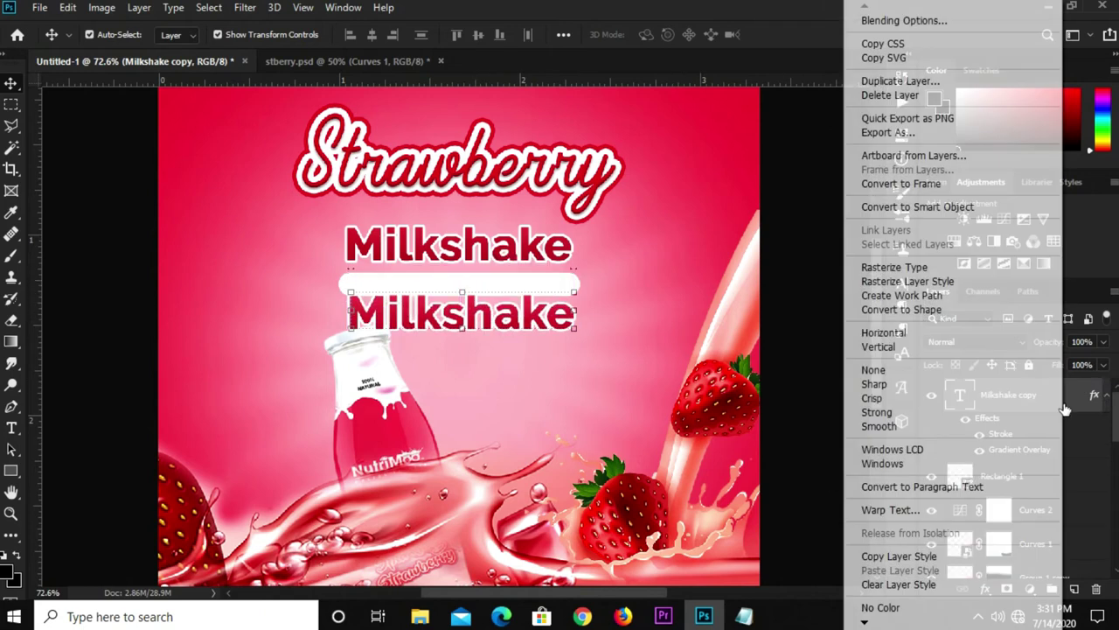
{"action": "left_click", "coordinate": [878, 585]}
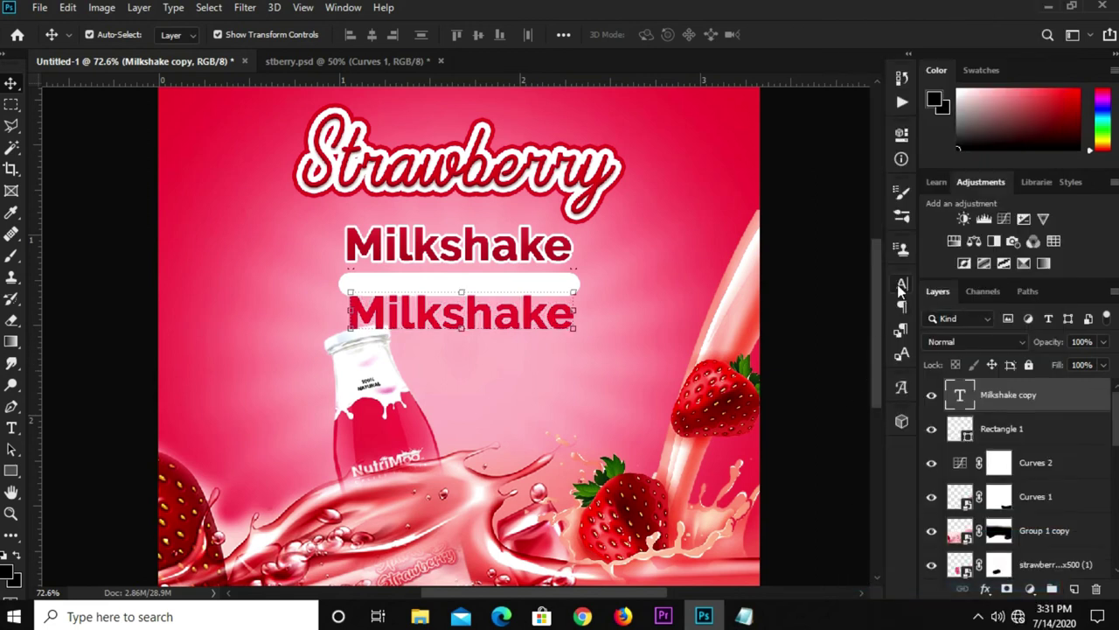
- Copy the tagline 'Available in all flavours' from the Notepad notes
{"action": "left_click", "coordinate": [744, 617]}
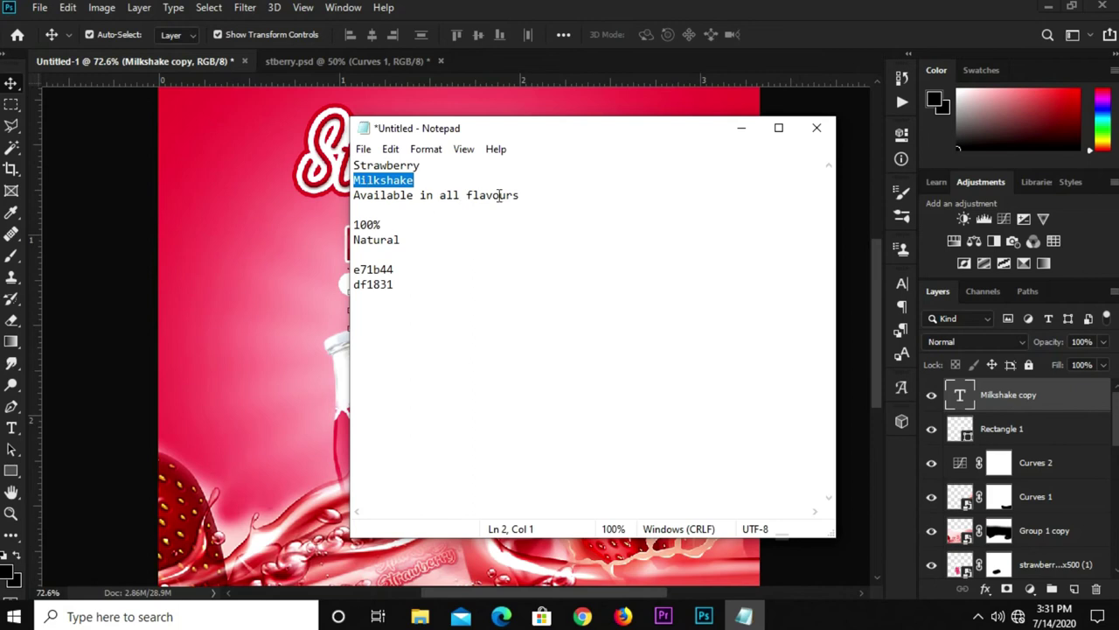
{"action": "left_click_drag", "start_coordinate": [525, 195], "coordinate": [354, 195]}
{"action": "right_click", "coordinate": [377, 194]}
{"action": "left_click", "coordinate": [428, 247]}
{"action": "left_click", "coordinate": [308, 269]}
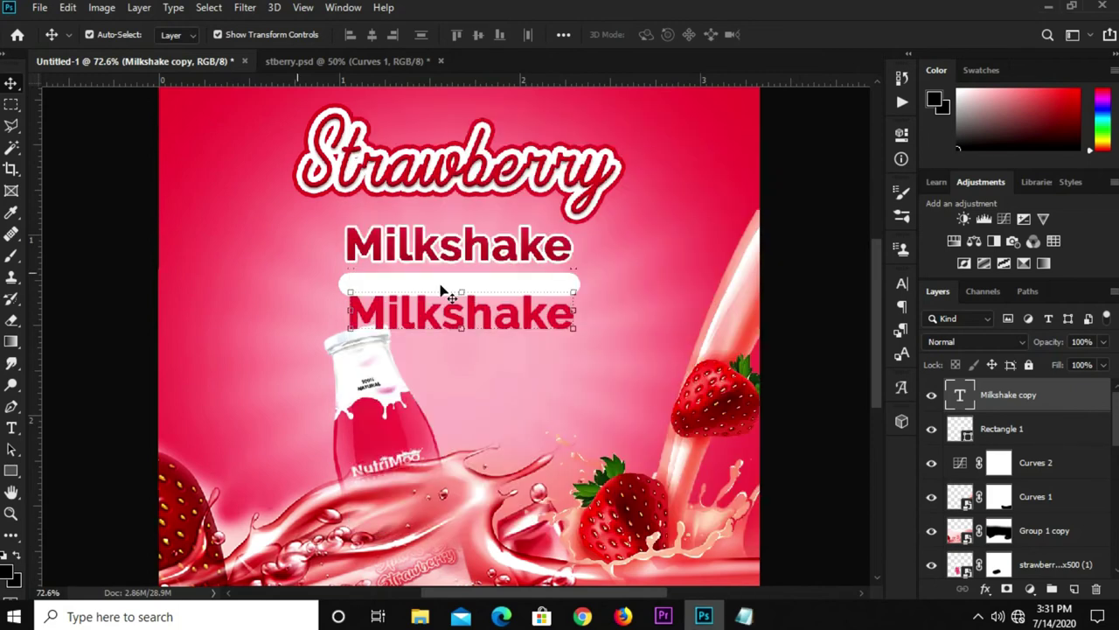
- Set the font style to SemiBold in the Character panel
{"action": "left_click", "coordinate": [900, 284]}
{"action": "left_click", "coordinate": [875, 306]}
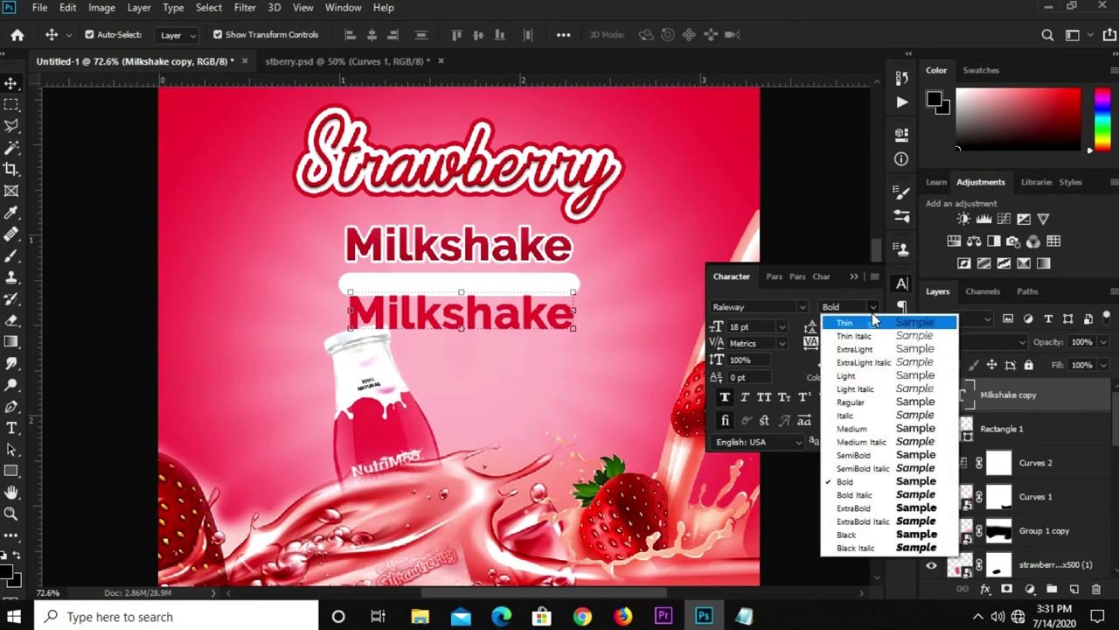
{"action": "left_click", "coordinate": [860, 455]}
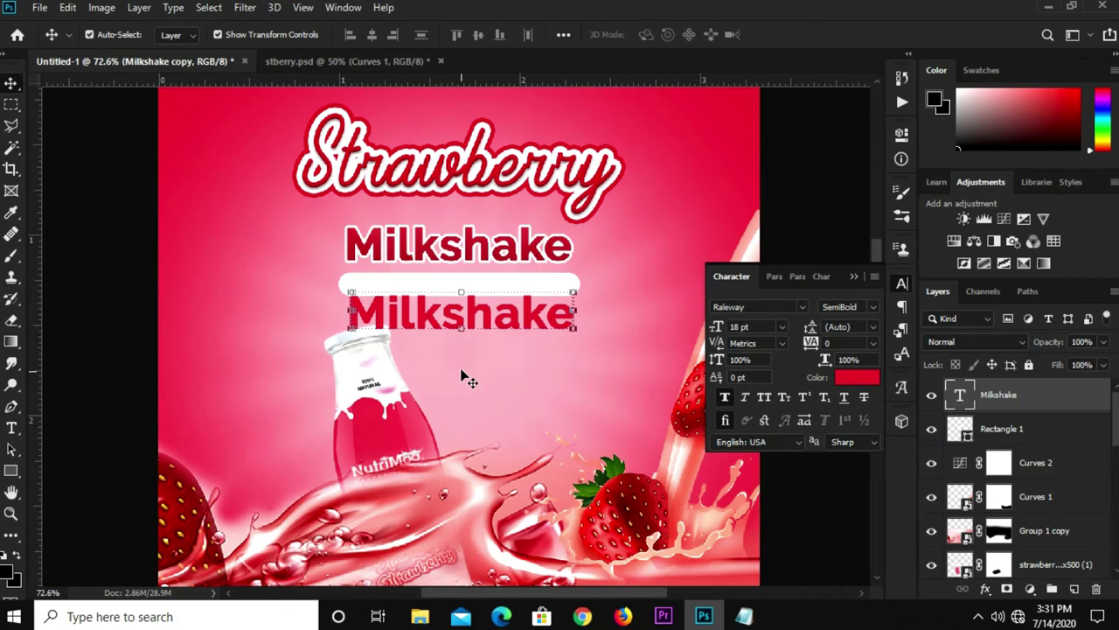
- Replace the lower Milkshake copy's text with 'Available in all flavours'
{"action": "left_click", "coordinate": [11, 429]}
{"action": "left_click", "coordinate": [402, 317]}
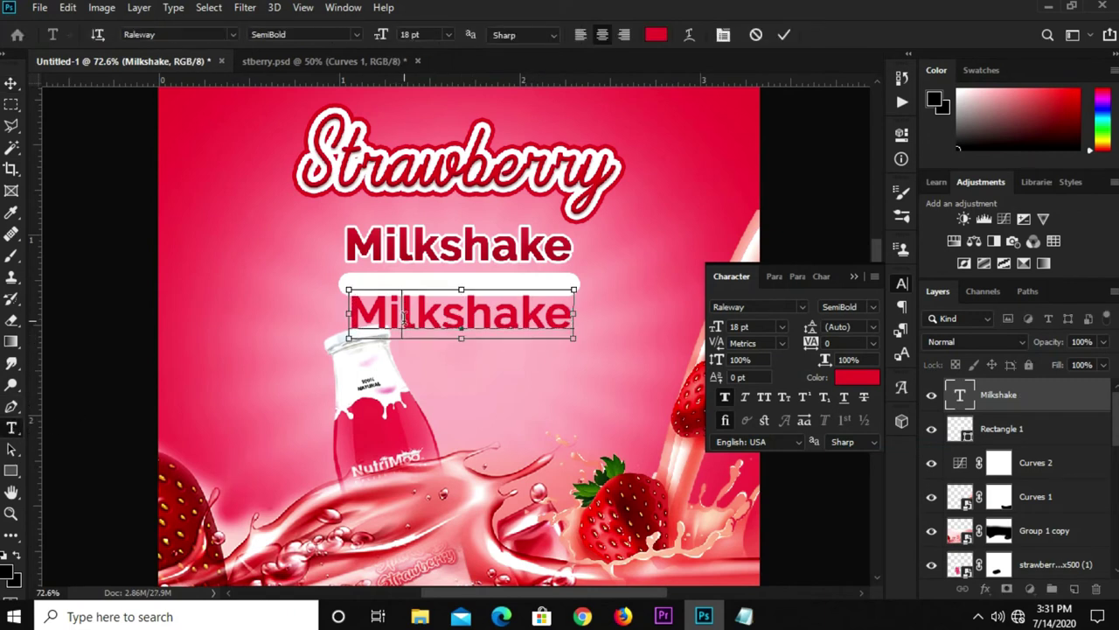
{"action": "double_click", "coordinate": [404, 320]}
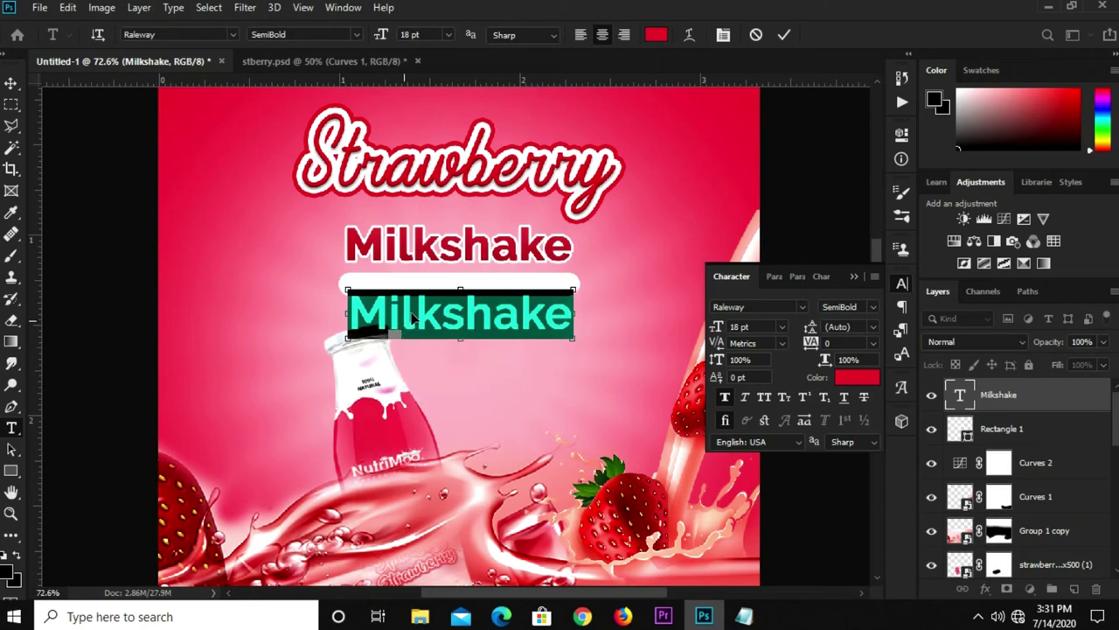
{"action": "left_click", "coordinate": [426, 308]}
{"action": "double_click", "coordinate": [427, 305]}
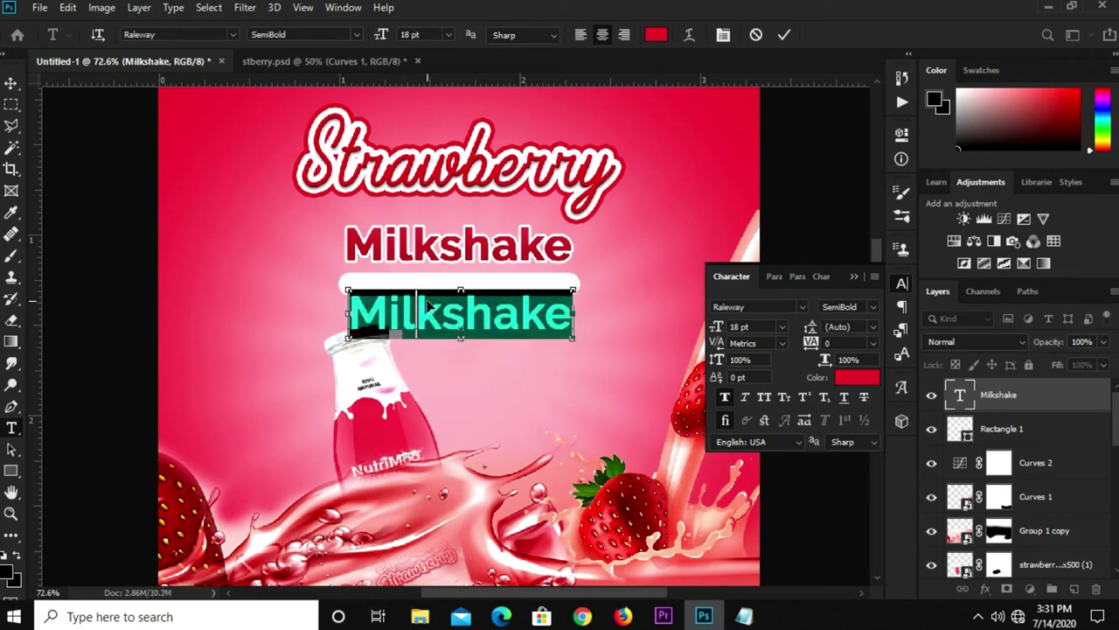
{"action": "type", "text": "Available in all flavours"}
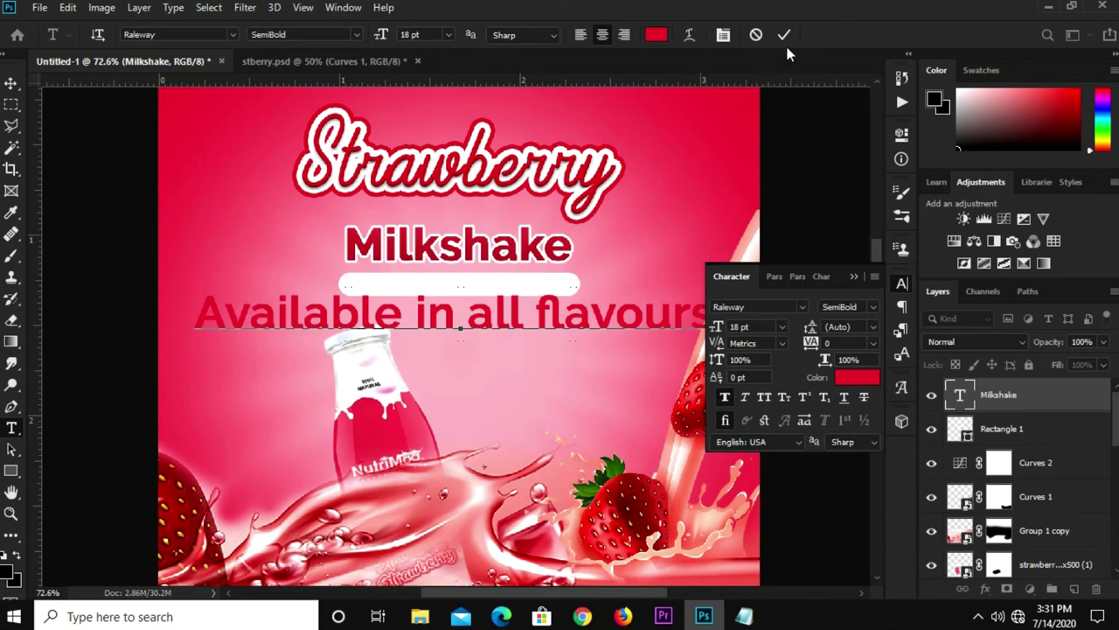
- Scale the 'Available in all flavours' tagline down to fit the white pill
{"action": "left_click", "coordinate": [784, 35]}
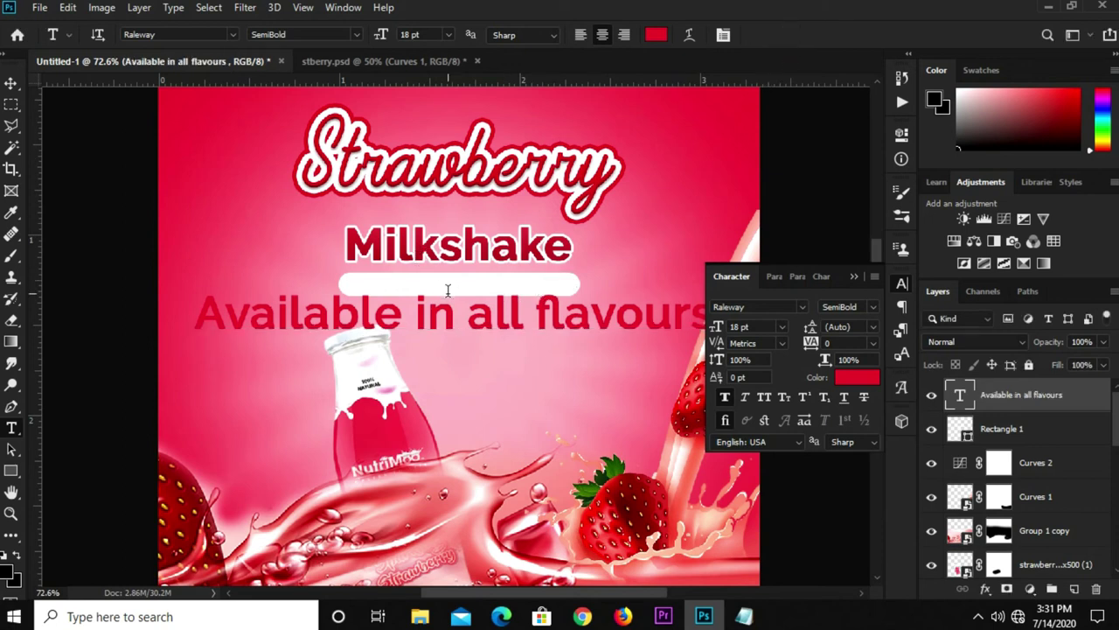
{"action": "key", "text": "v"}
{"action": "key", "text": "ctrl+t"}
{"action": "mouse_move", "coordinate": [458, 289]}
{"action": "left_mouse_down"}
{"action": "mouse_move", "coordinate": [489, 335]}
{"action": "mouse_move", "coordinate": [491, 295]}
{"action": "left_mouse_up"}
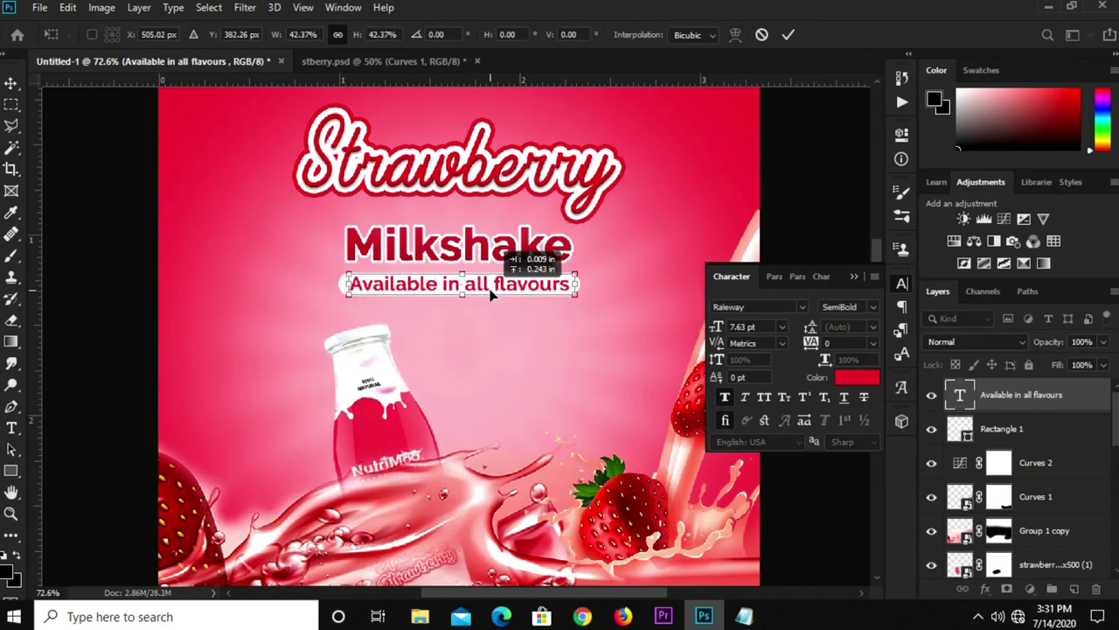
{"action": "key", "text": "Return"}
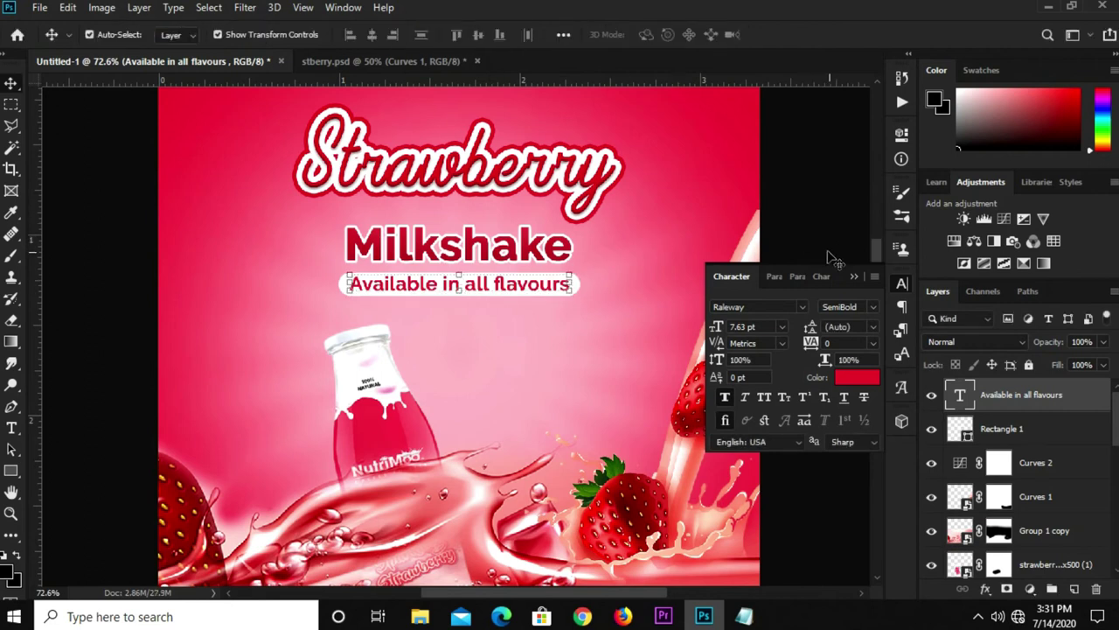
- Nudge the tagline and its white pill up slightly together, then zoom out
{"action": "left_click", "coordinate": [874, 267]}
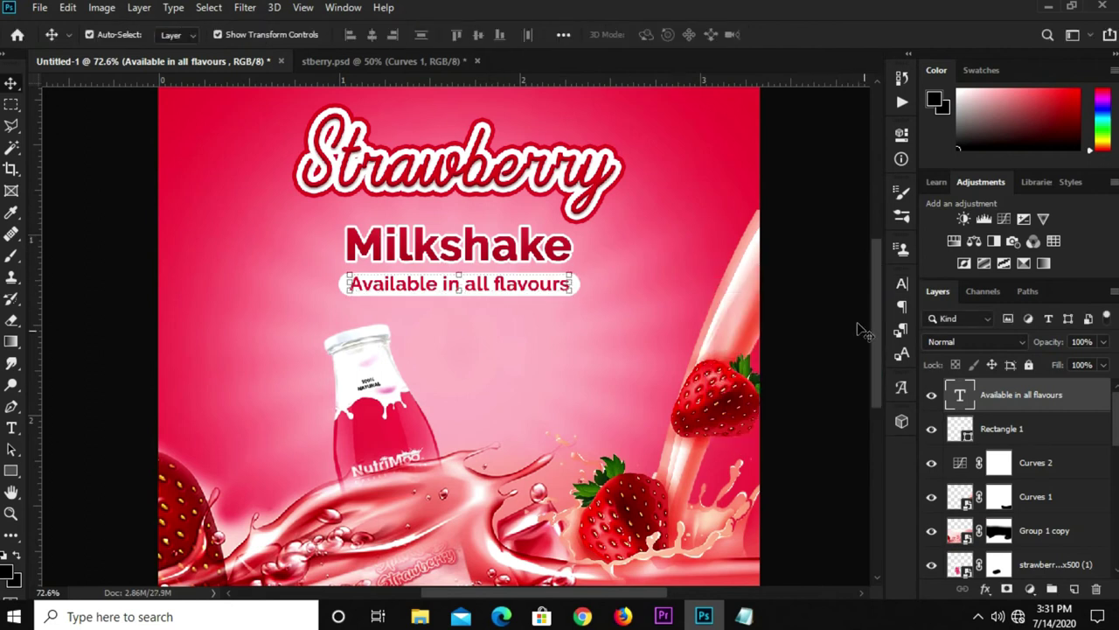
{"action": "left_click", "coordinate": [1036, 437], "text": "shift"}
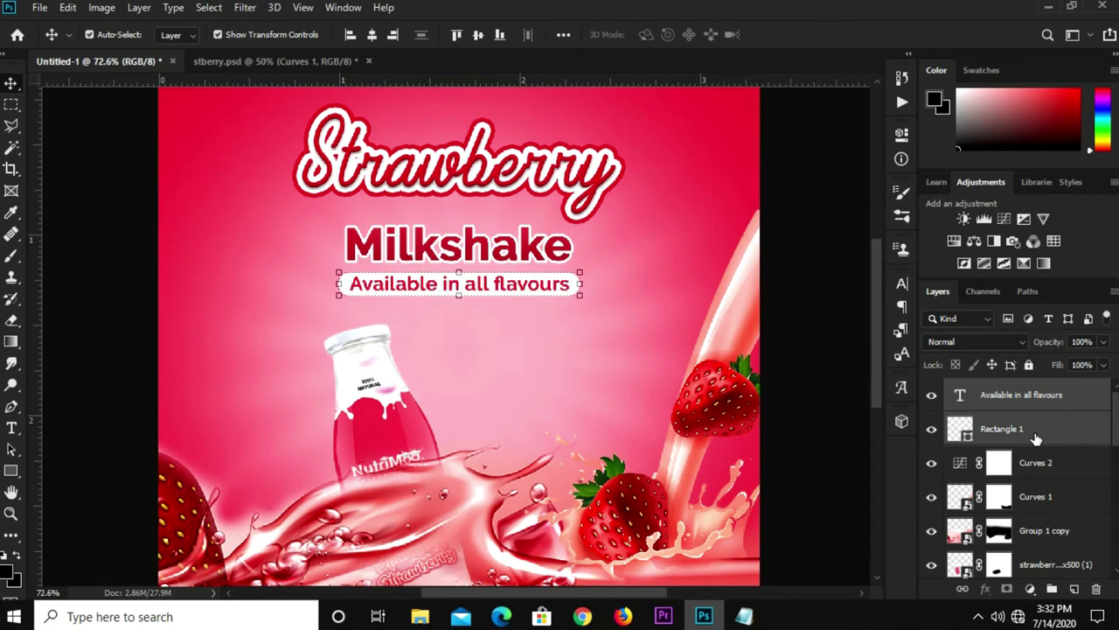
{"action": "key", "text": "Up"}
{"action": "key", "text": "Up"}
{"action": "key", "text": "Up"}
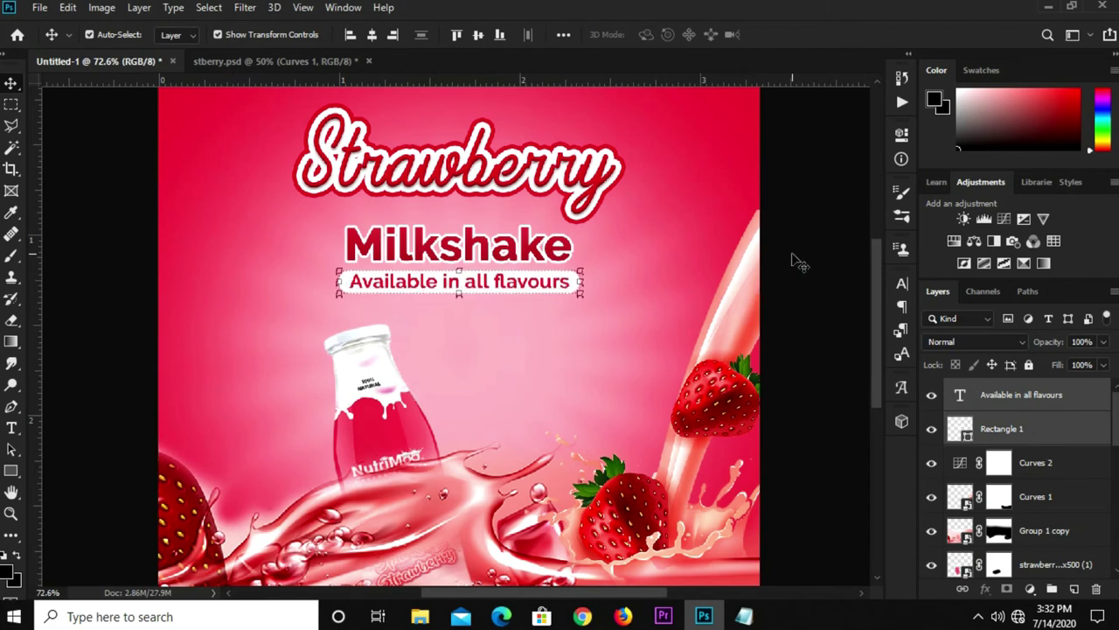
{"action": "left_click", "coordinate": [798, 260]}
{"action": "key", "text": "ctrl+minus"}
{"action": "key", "text": "ctrl+minus"}
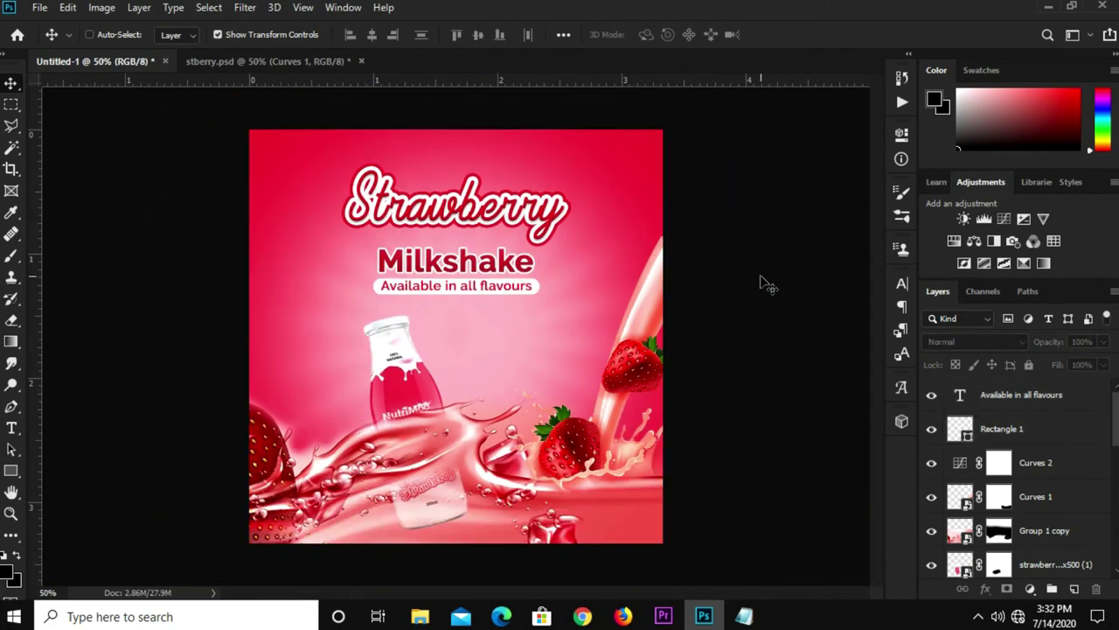
- Draw a white-filled rectangle at the poster's top-left corner and delete the stray extra one
{"action": "scroll", "coordinate": [339, 241], "scroll_direction": "up", "scroll_amount": 1}
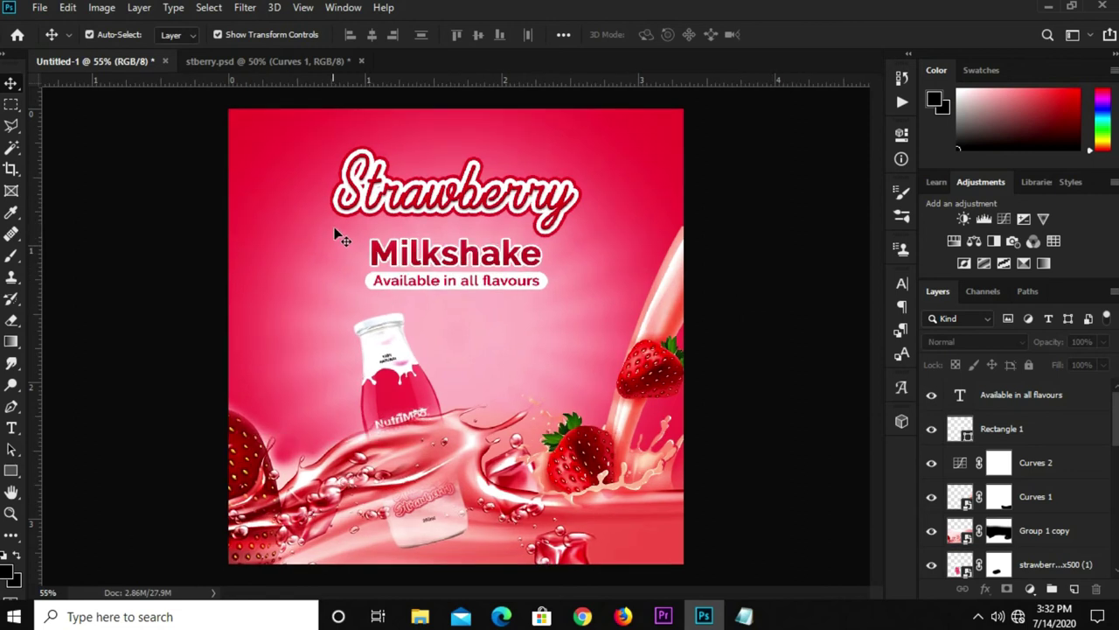
{"action": "left_click", "coordinate": [11, 470]}
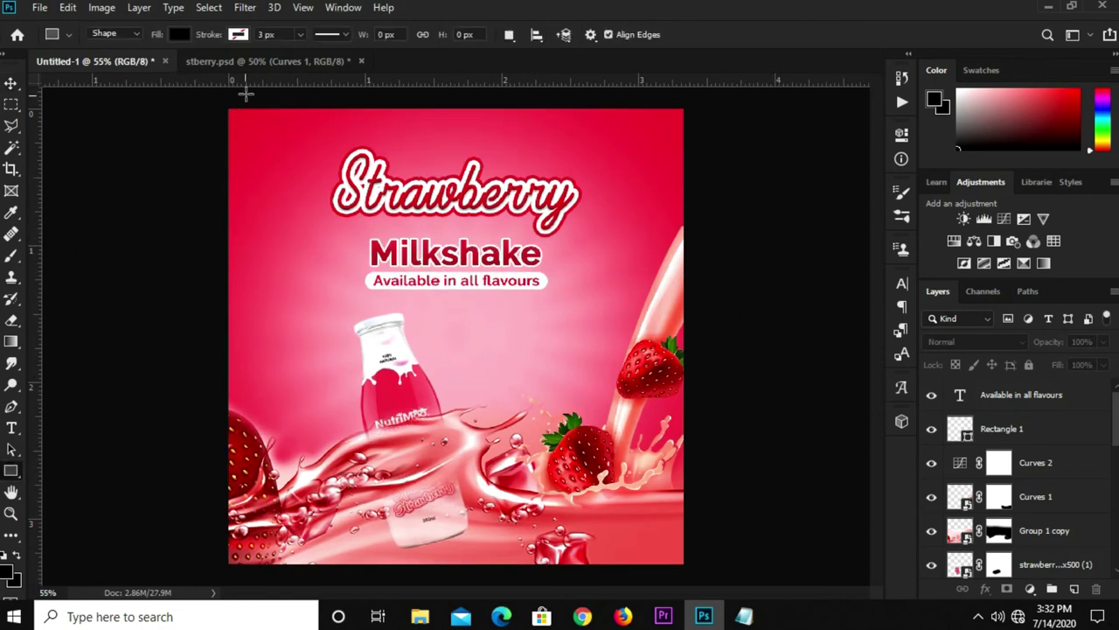
{"action": "left_click", "coordinate": [181, 35]}
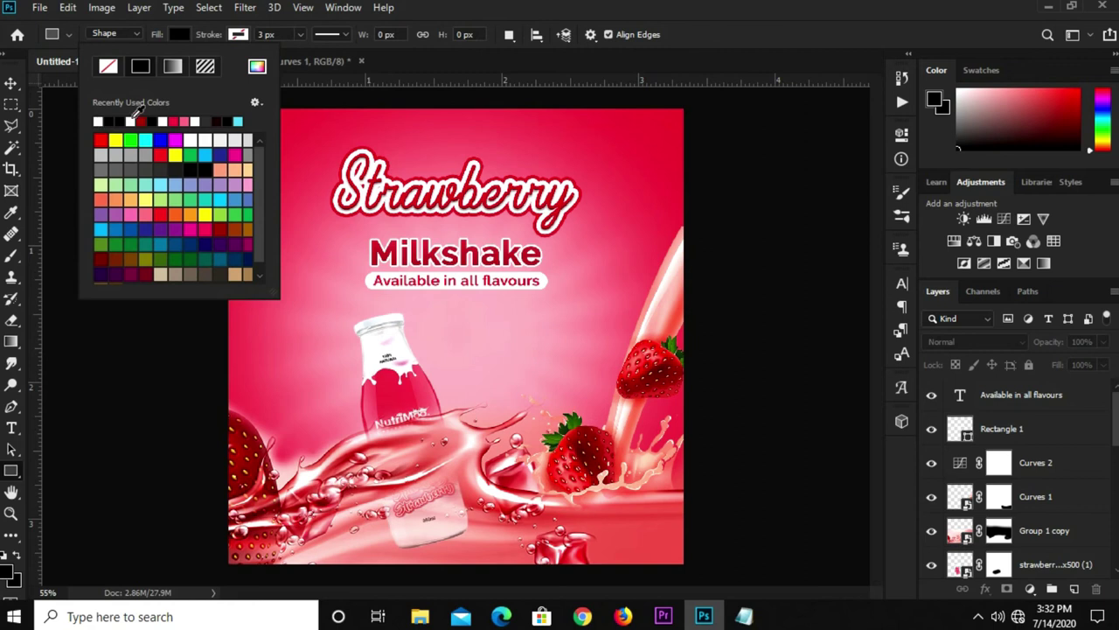
{"action": "left_click", "coordinate": [130, 121]}
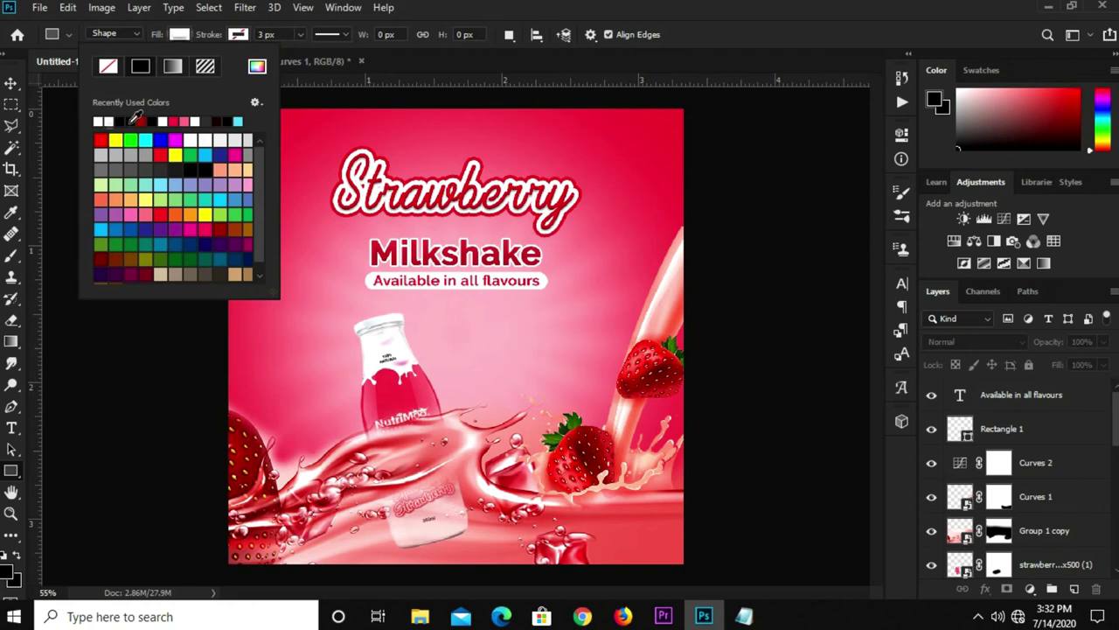
{"action": "left_click", "coordinate": [452, 63]}
{"action": "left_click_drag", "start_coordinate": [251, 104], "coordinate": [264, 138]}
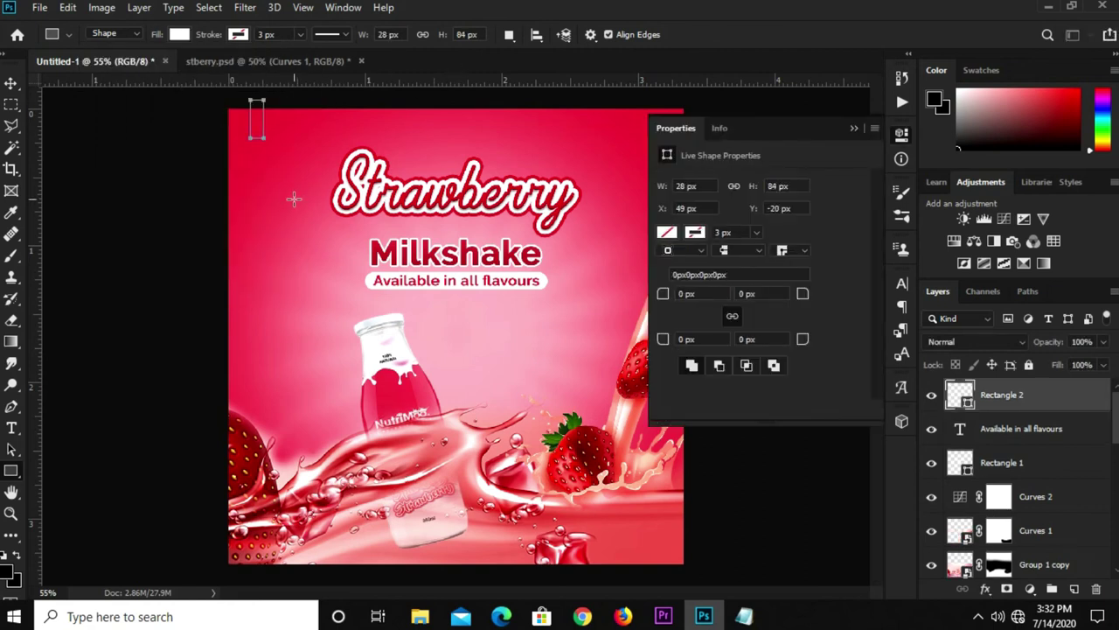
{"action": "left_click_drag", "start_coordinate": [285, 182], "coordinate": [298, 201]}
{"action": "left_click", "coordinate": [293, 199]}
{"action": "key", "text": "BackSpace"}
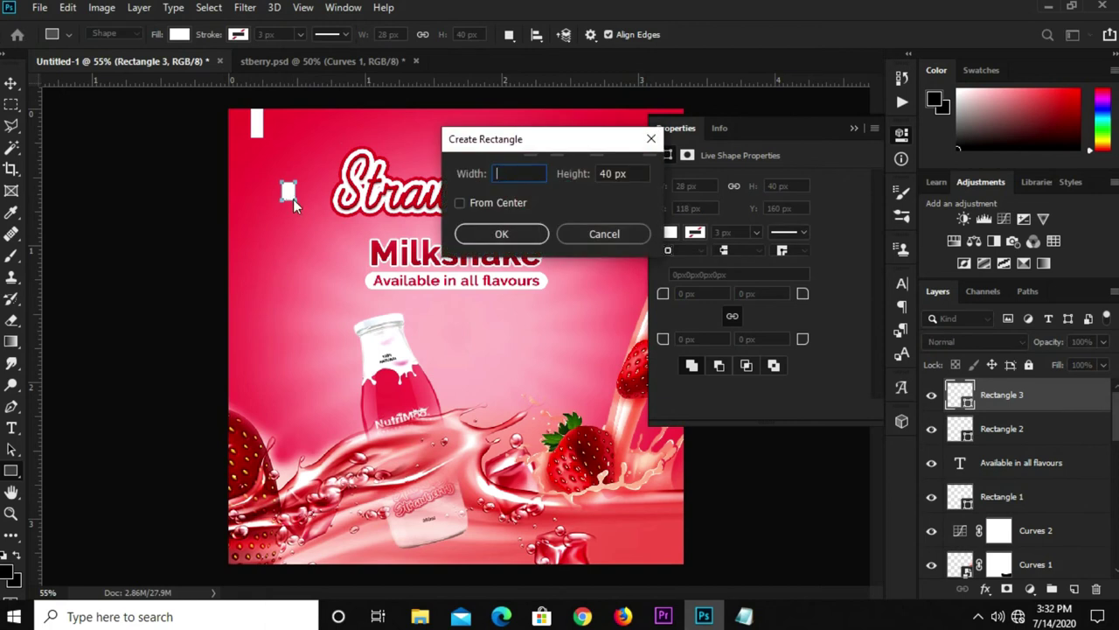
{"action": "left_click", "coordinate": [650, 141]}
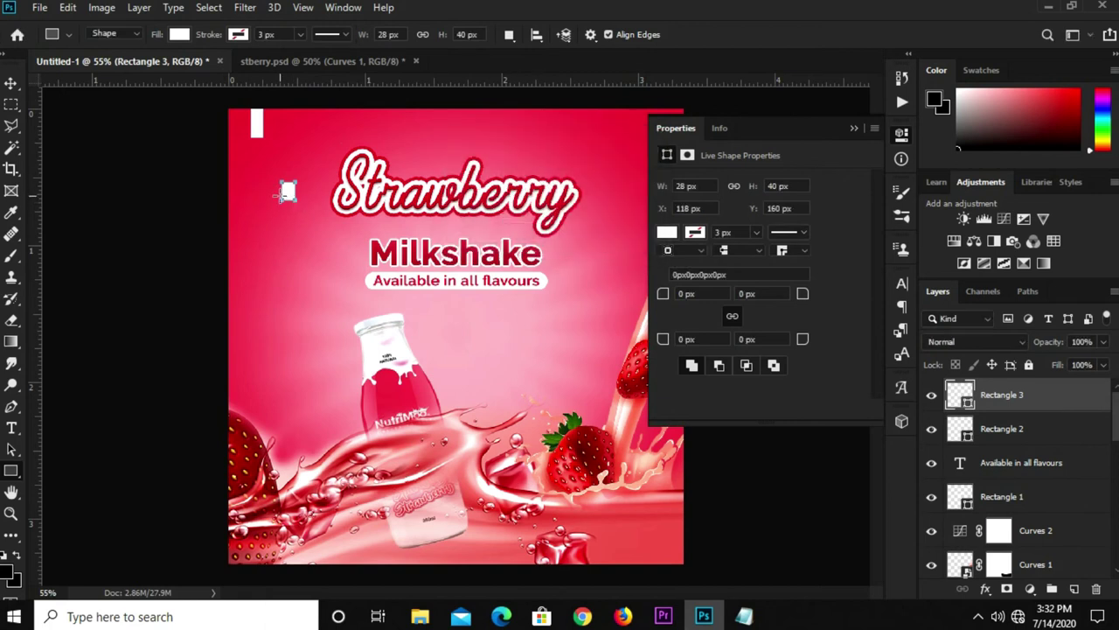
{"action": "key", "text": "Delete"}
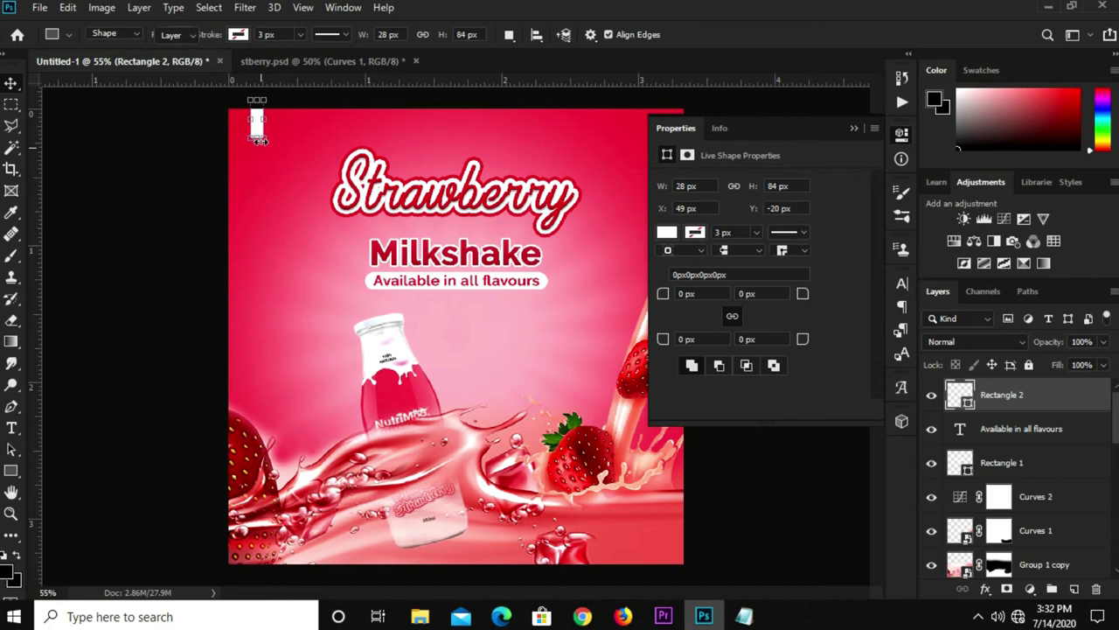
- Enlarge the white rectangle into a taller, wider block from the top edge
{"action": "key", "text": "v"}
{"action": "key", "text": "ctrl+t"}
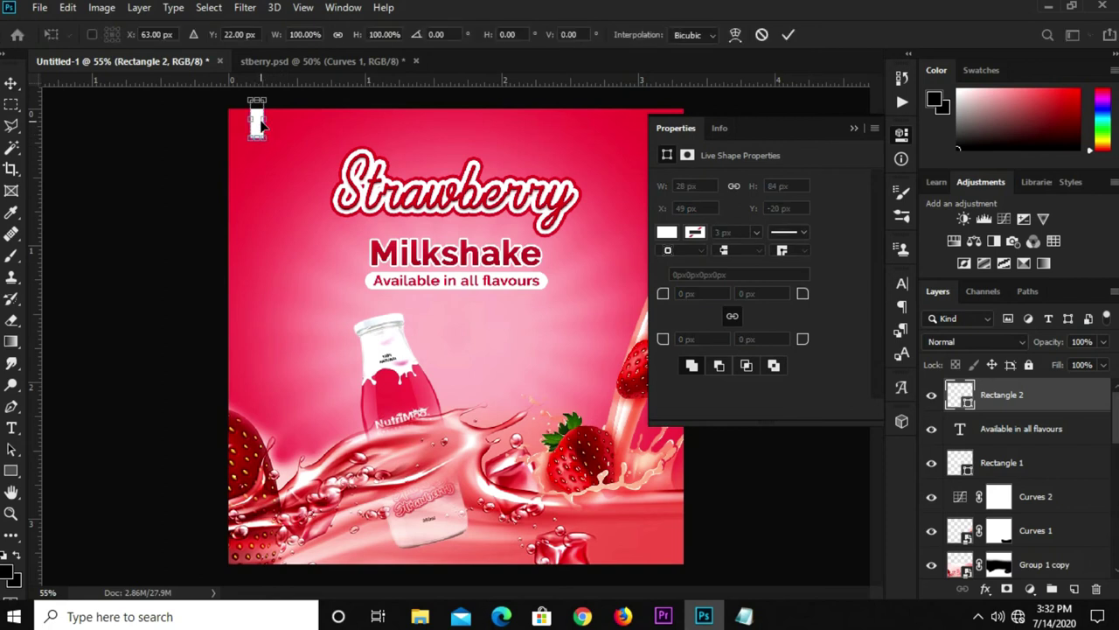
{"action": "left_click_drag", "start_coordinate": [265, 137], "coordinate": [299, 199]}
{"action": "mouse_move", "coordinate": [297, 147]}
{"action": "left_mouse_down"}
{"action": "mouse_move", "coordinate": [318, 147]}
{"action": "mouse_move", "coordinate": [280, 150]}
{"action": "left_mouse_up"}
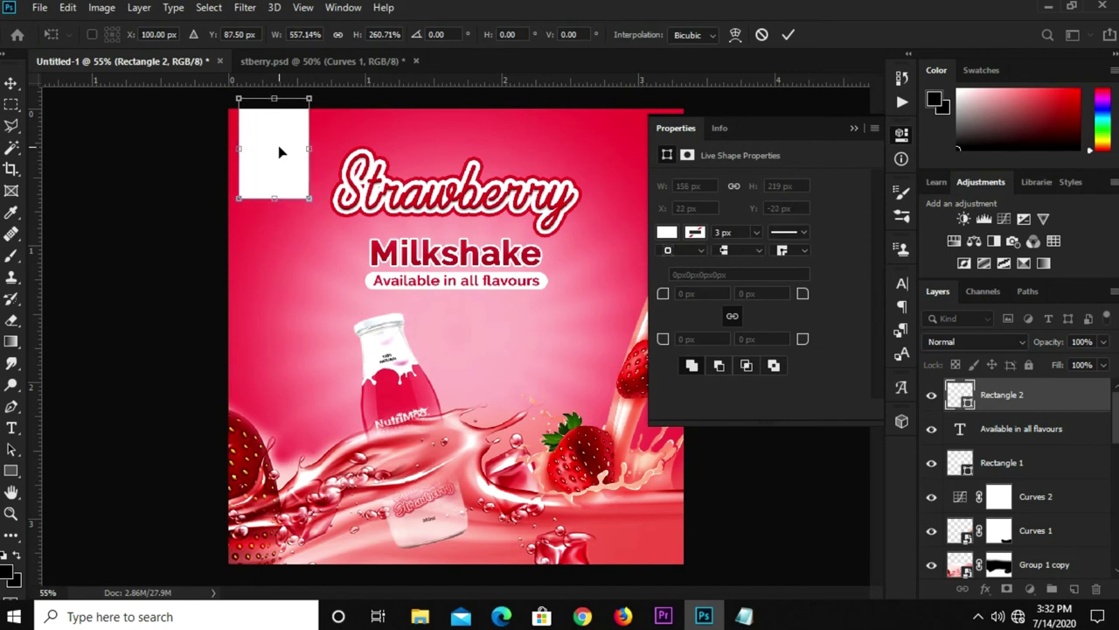
{"action": "key", "text": "Return"}
- Add guides along the white rectangle's edges, centre and bottom
{"action": "left_click_drag", "start_coordinate": [35, 230], "coordinate": [238, 260]}
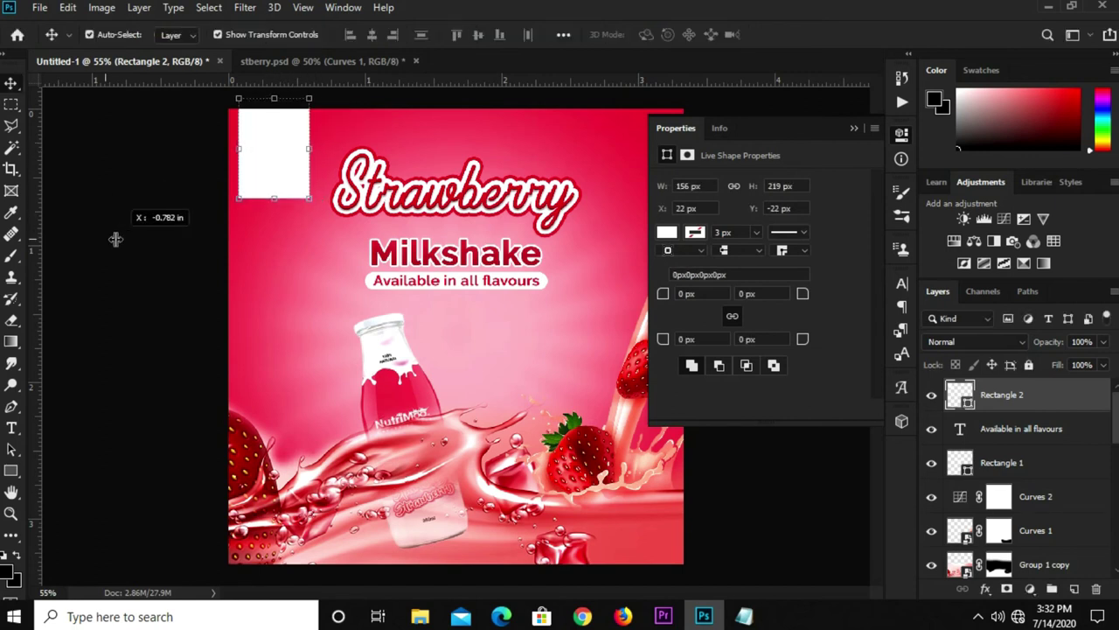
{"action": "left_click_drag", "start_coordinate": [39, 237], "coordinate": [274, 238]}
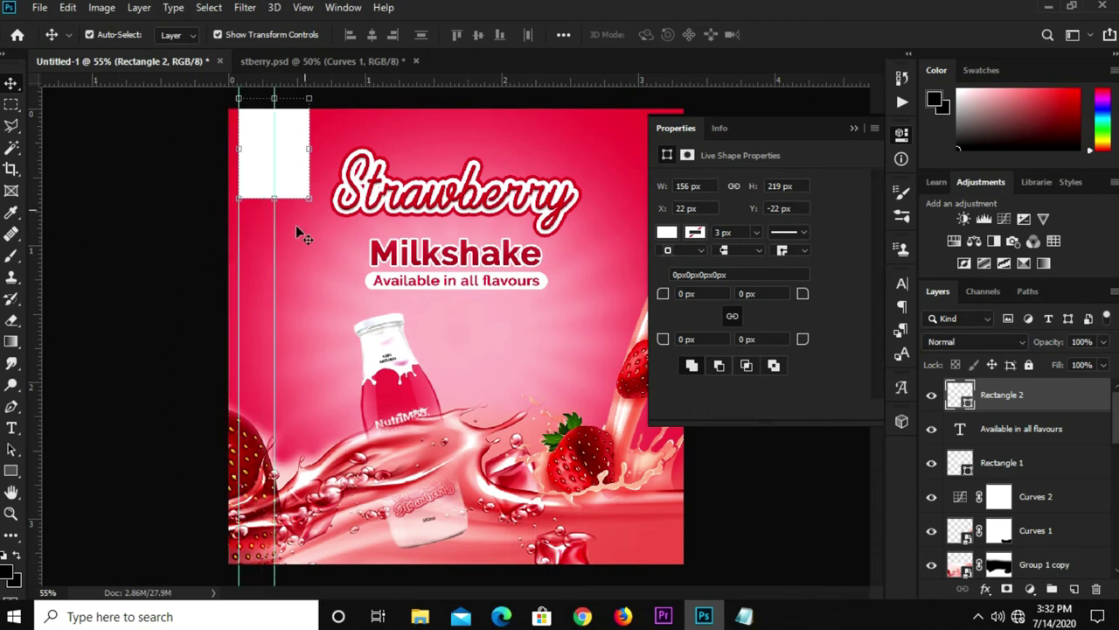
{"action": "left_click_drag", "start_coordinate": [341, 84], "coordinate": [343, 198]}
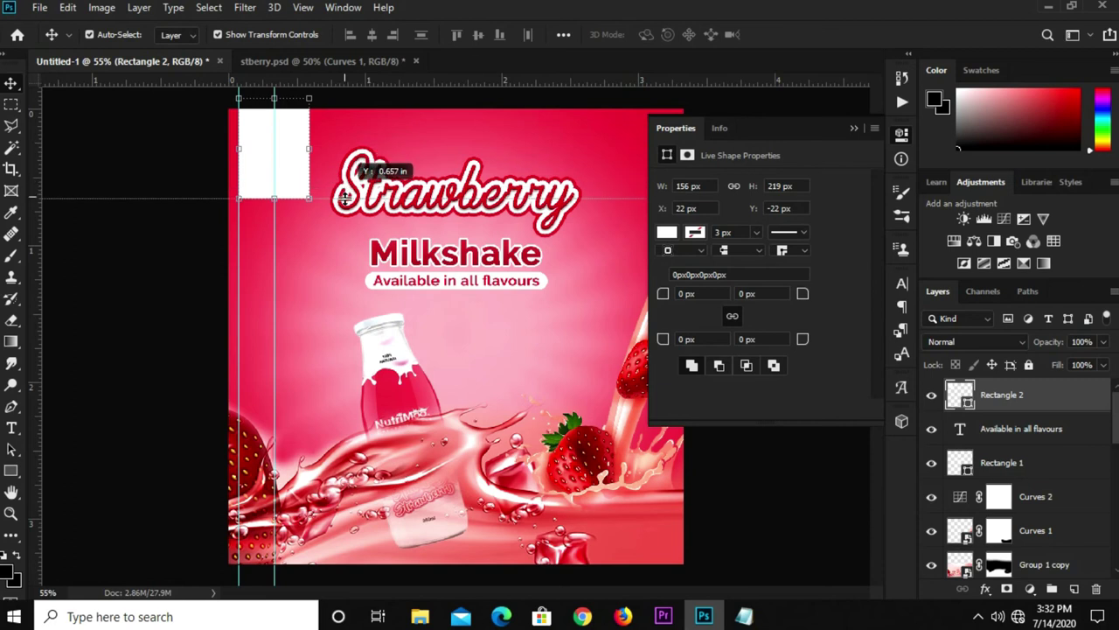
{"action": "left_click_drag", "start_coordinate": [48, 179], "coordinate": [308, 220]}
{"action": "left_click_drag", "start_coordinate": [329, 84], "coordinate": [338, 185]}
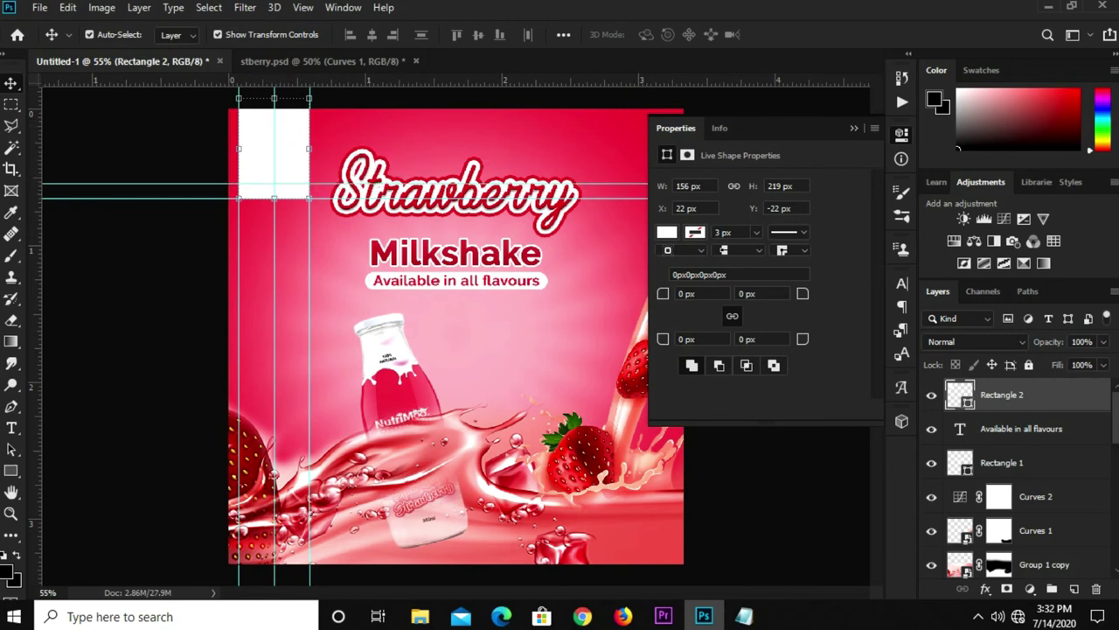
- Rasterize the white rectangle shape layer
{"action": "right_click", "coordinate": [1025, 395]}
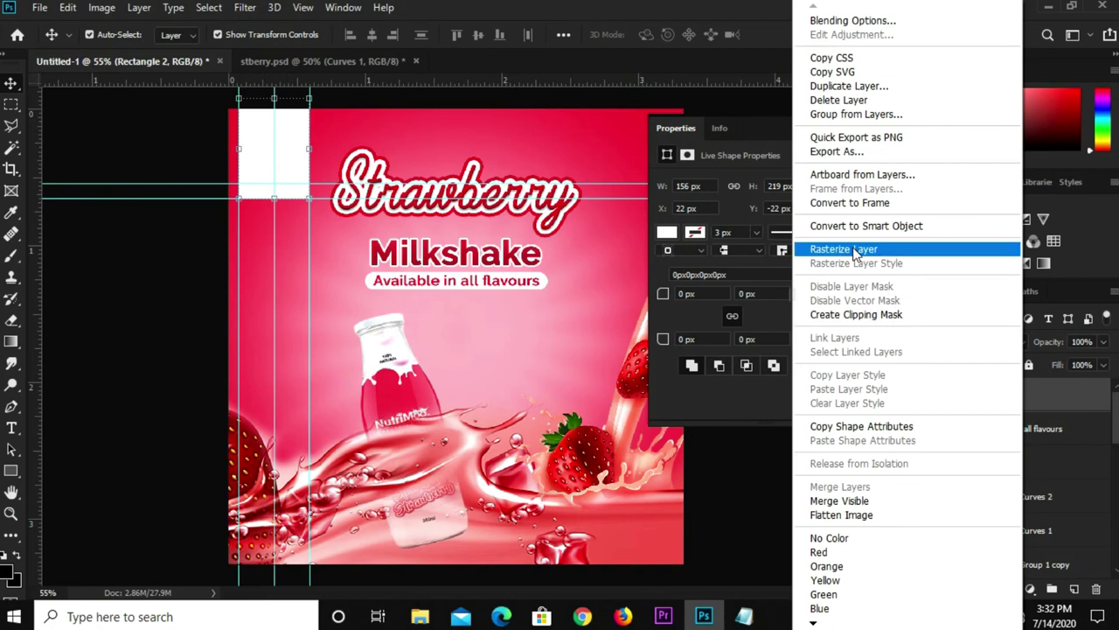
{"action": "left_click", "coordinate": [839, 246]}
{"action": "left_click", "coordinate": [849, 129]}
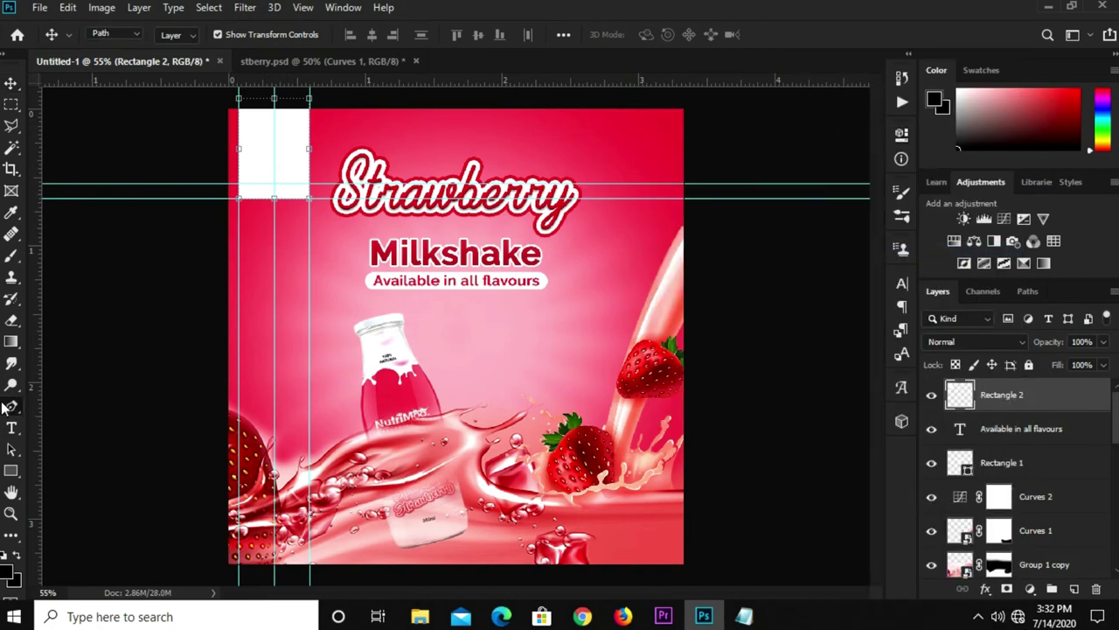
- Draw a pen path for the bottom notch and make it a selection with no feathering
{"action": "left_click_drag", "start_coordinate": [11, 408], "coordinate": [87, 409]}
{"action": "scroll", "coordinate": [216, 215], "scroll_direction": "up", "scroll_amount": 1}
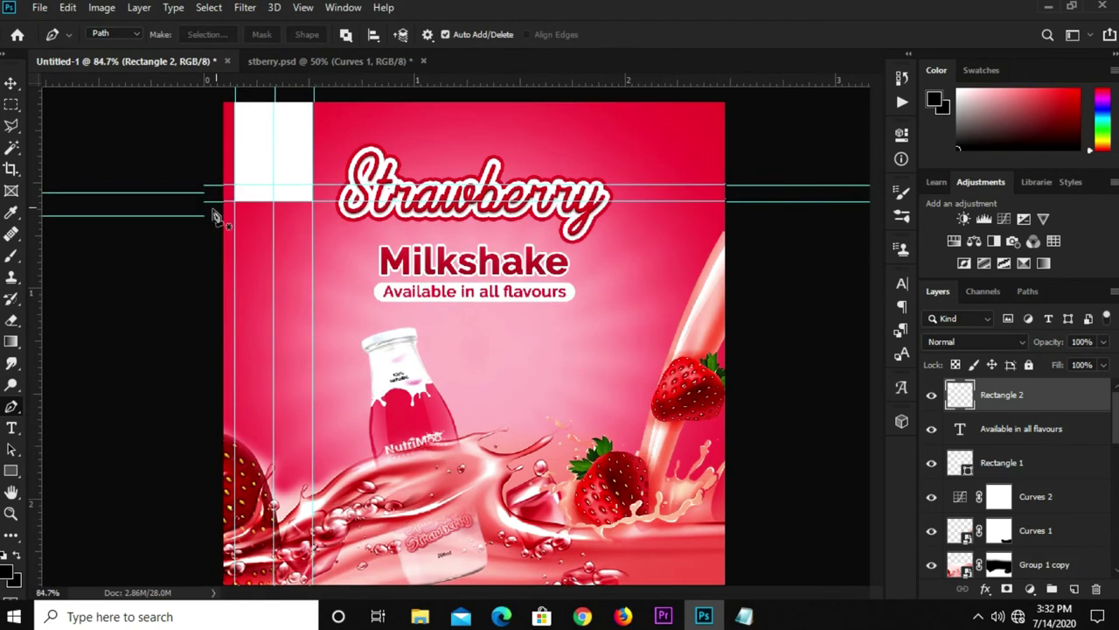
{"action": "scroll", "coordinate": [218, 219], "scroll_direction": "up", "scroll_amount": 2}
{"action": "left_click", "coordinate": [218, 215]}
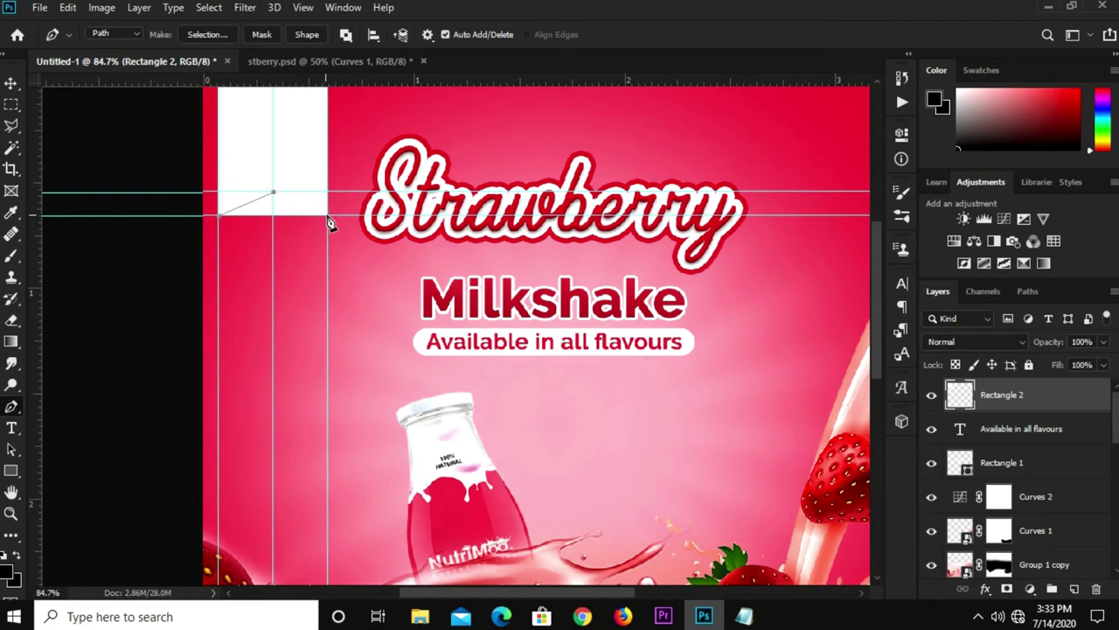
{"action": "left_click", "coordinate": [294, 253]}
{"action": "right_click", "coordinate": [267, 204]}
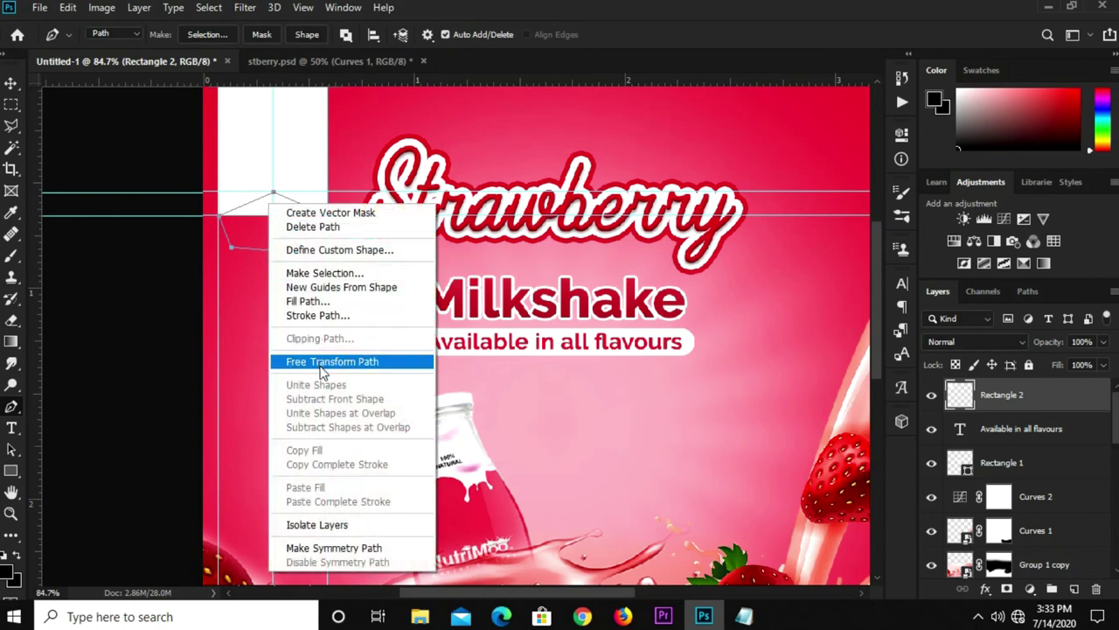
{"action": "left_click", "coordinate": [339, 273]}
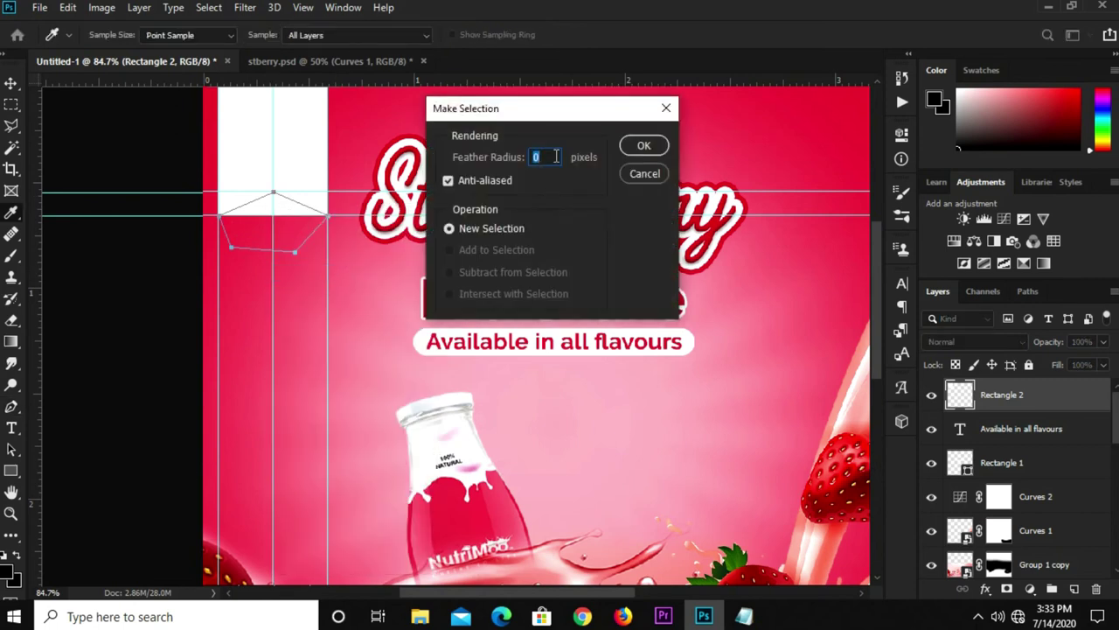
{"action": "left_click", "coordinate": [660, 150]}
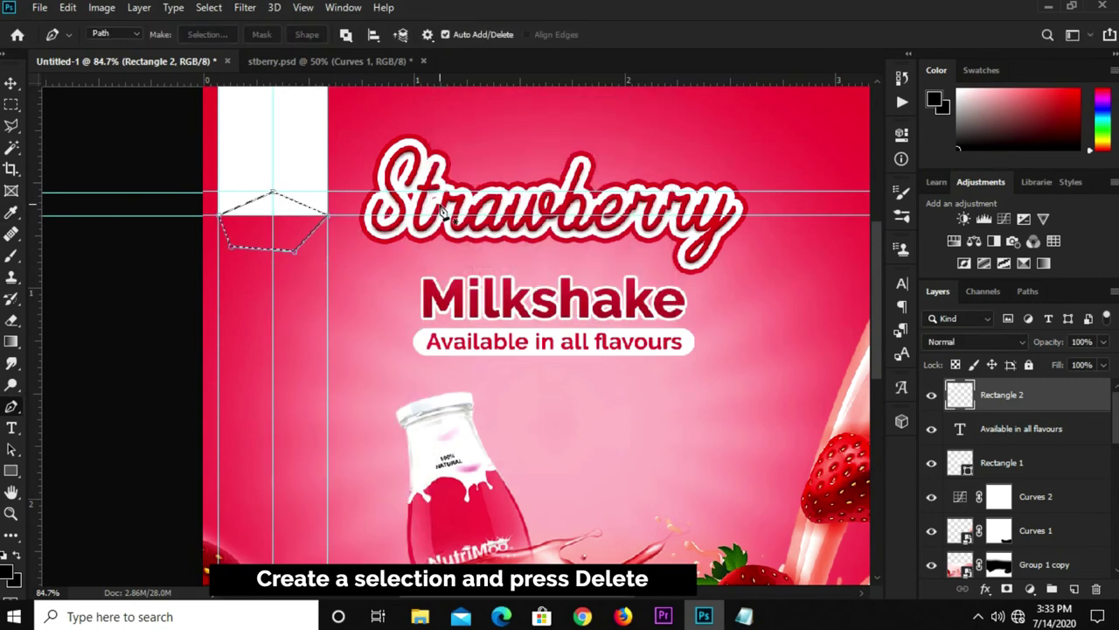
- Cut the pentagon notch from the rectangle, deselect, clear all guides and zoom out
{"action": "key", "text": "Delete"}
{"action": "key", "text": "ctrl+d"}
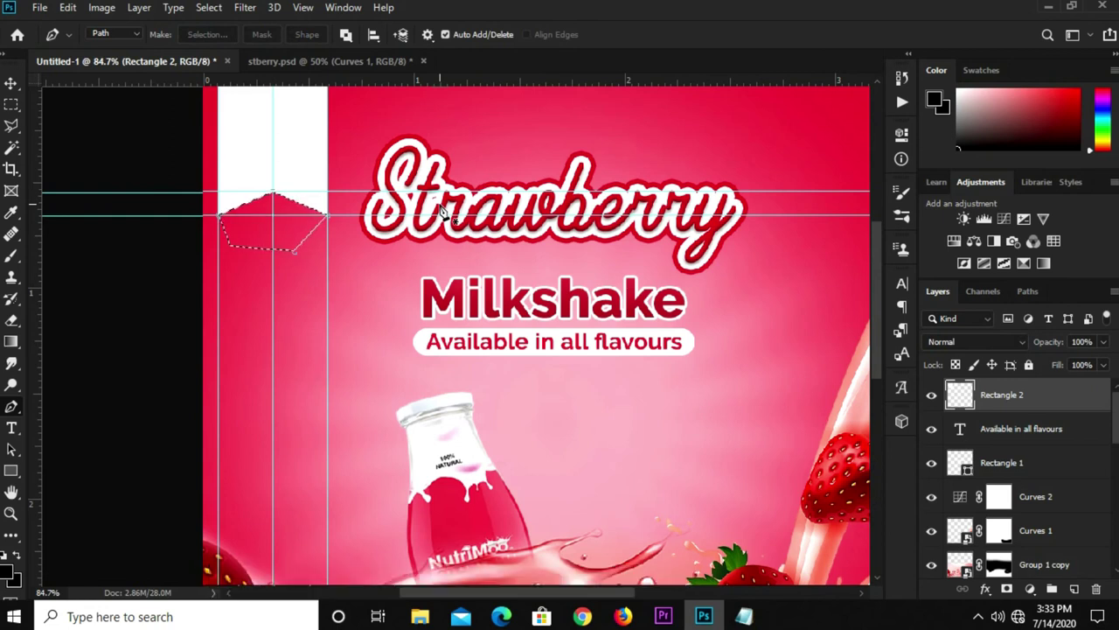
{"action": "left_click", "coordinate": [301, 9]}
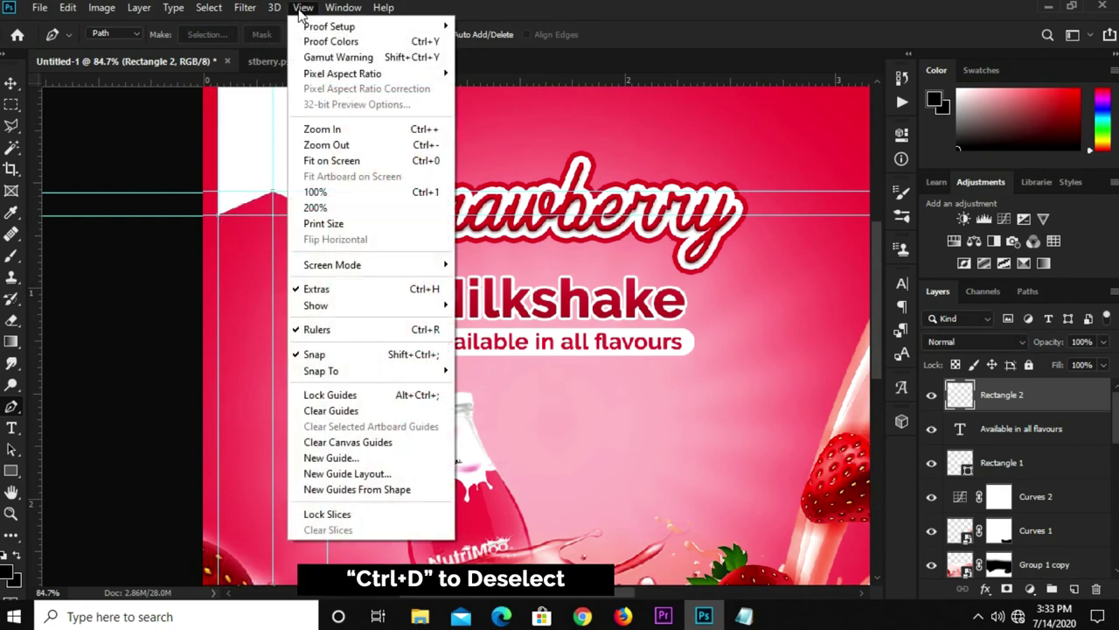
{"action": "left_click", "coordinate": [333, 342]}
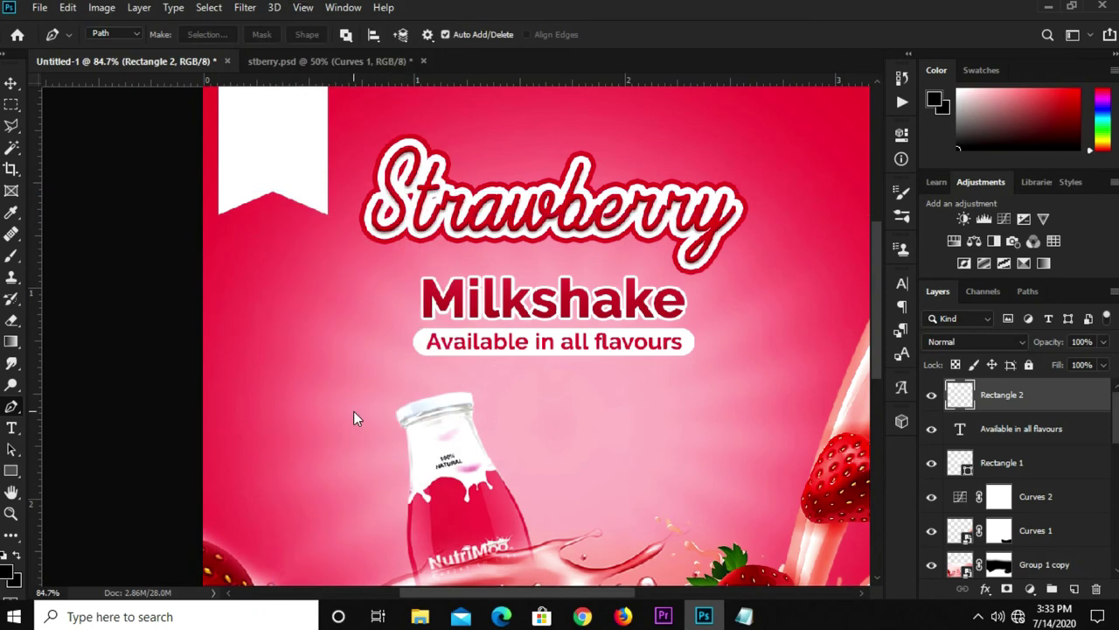
{"action": "key", "text": "ctrl+minus"}
{"action": "key", "text": "ctrl+minus"}
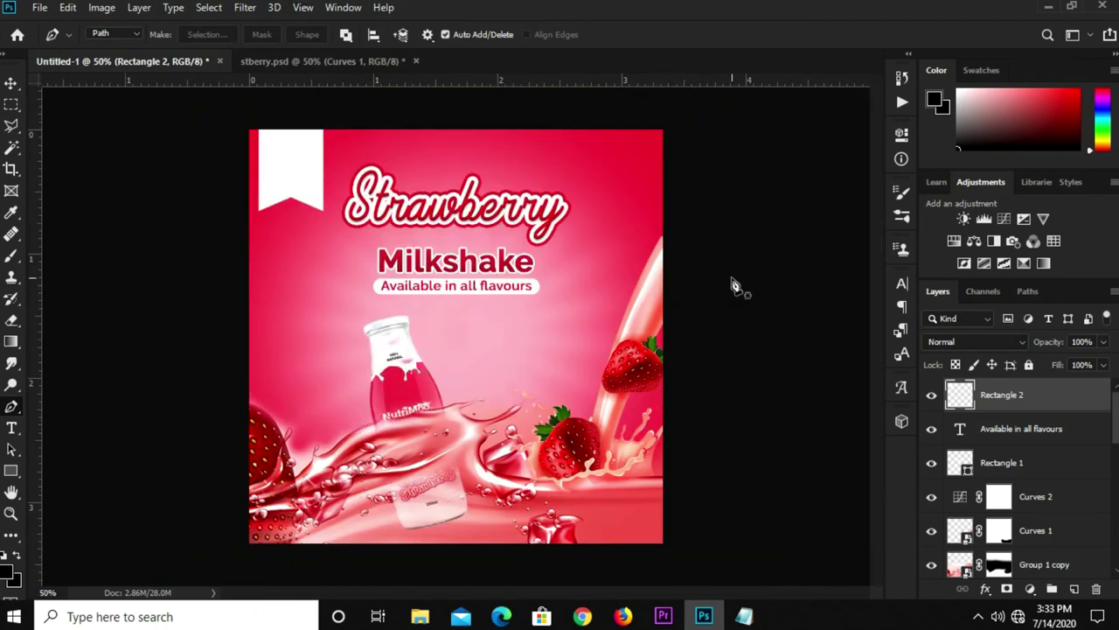
- Copy the '100%' line from the Notepad notes
{"action": "key", "text": "v"}
{"action": "left_click", "coordinate": [737, 285]}
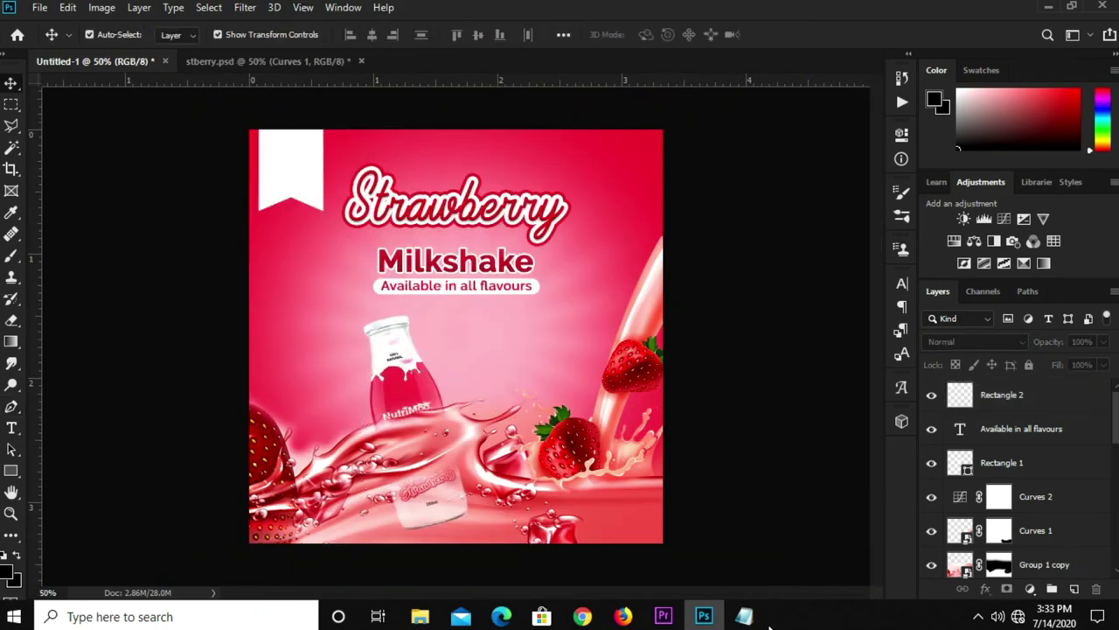
{"action": "left_click", "coordinate": [744, 617]}
{"action": "key", "text": "Down"}
{"action": "key", "text": "Down"}
{"action": "key", "text": "shift+End"}
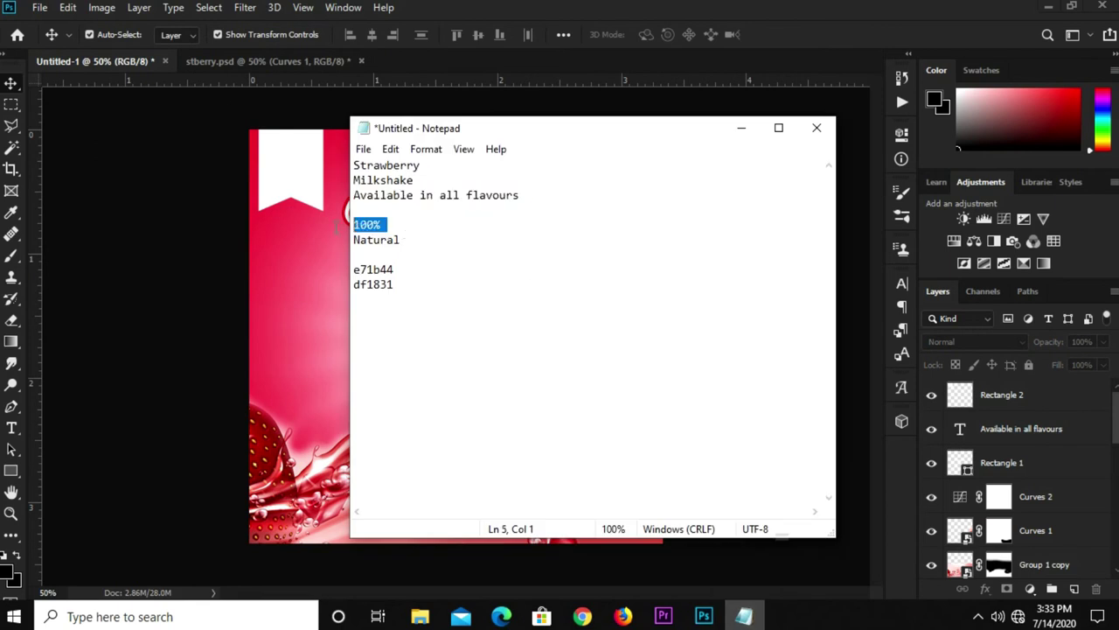
{"action": "right_click", "coordinate": [373, 234]}
{"action": "left_click", "coordinate": [442, 282]}
{"action": "left_click", "coordinate": [285, 278]}
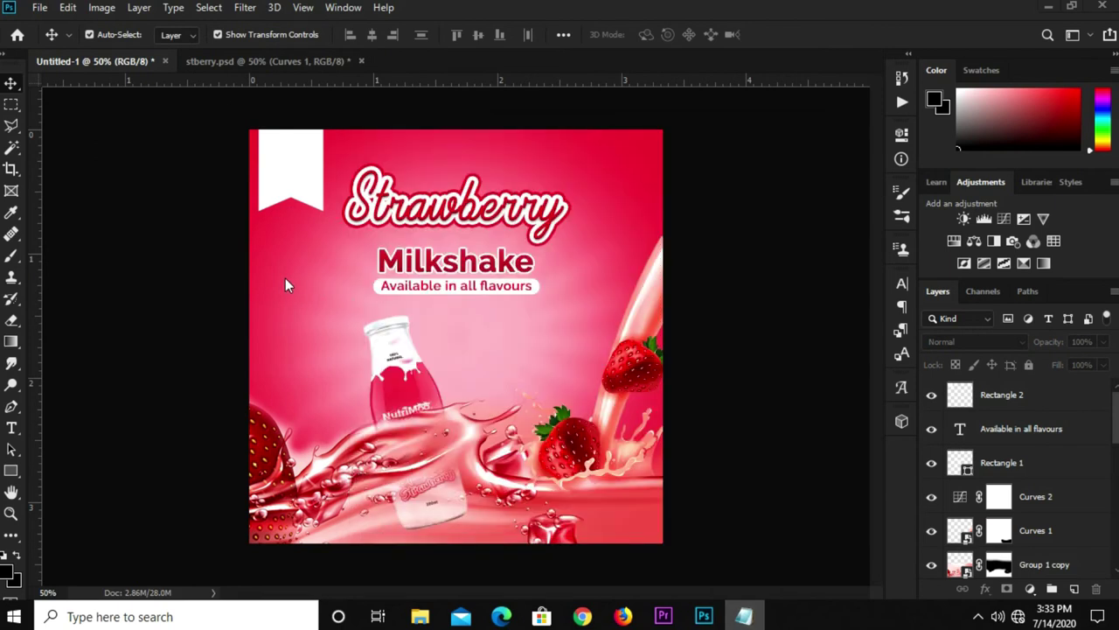
- Duplicate the Milkshake text, clear its layer style, move it to the stack top and onto the banner
{"action": "left_click", "coordinate": [398, 279]}
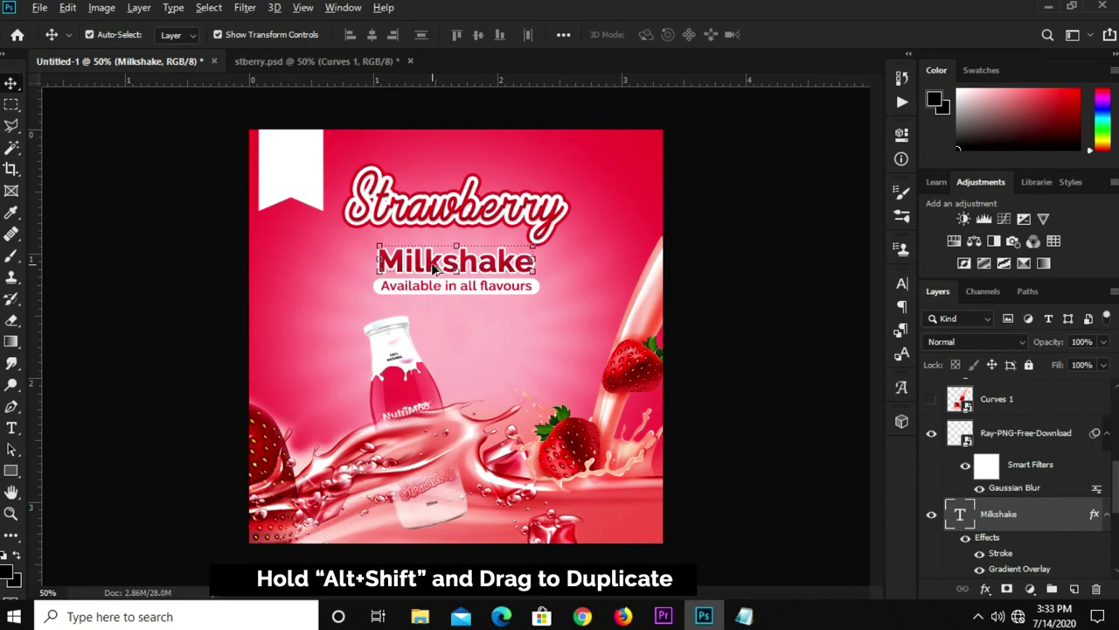
{"action": "left_click_drag", "start_coordinate": [411, 261], "coordinate": [314, 233]}
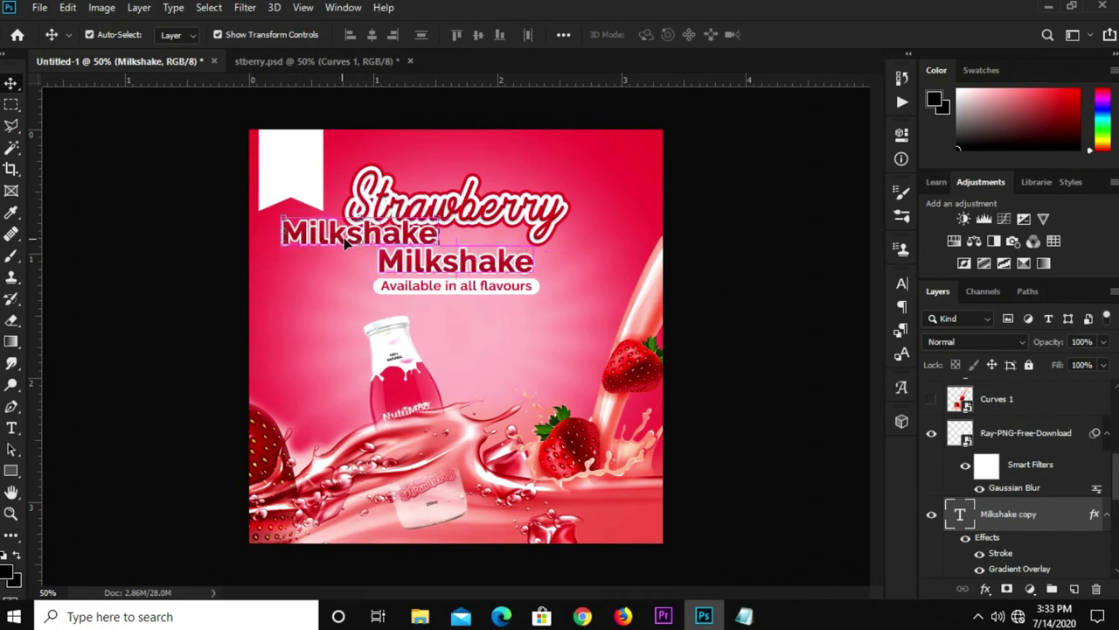
{"action": "right_click", "coordinate": [1002, 526]}
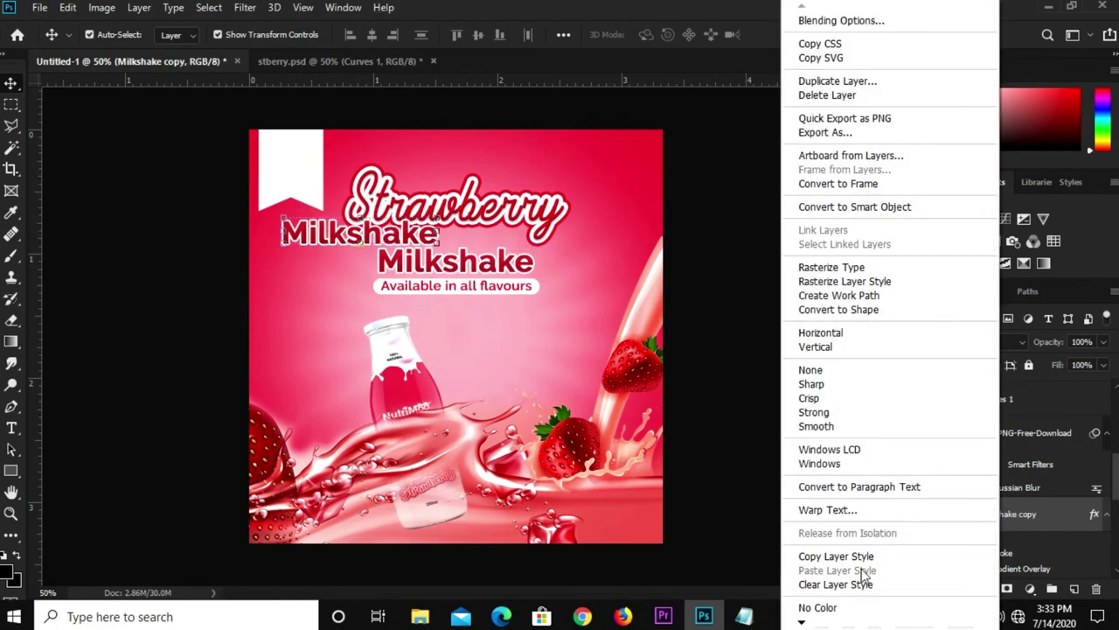
{"action": "left_click", "coordinate": [862, 579]}
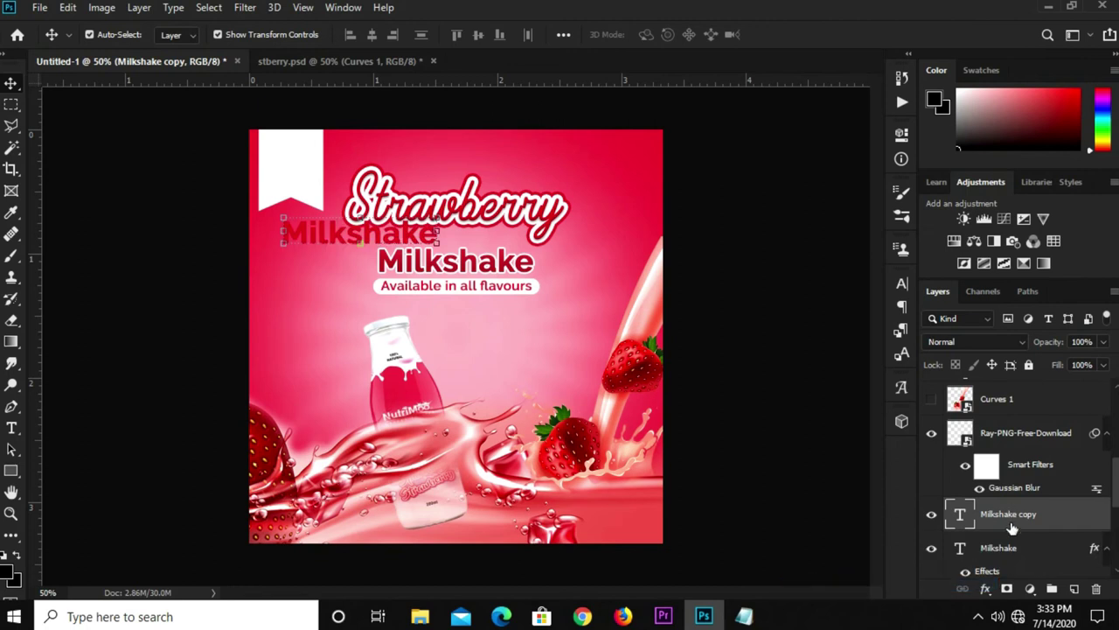
{"action": "left_click_drag", "start_coordinate": [1012, 527], "coordinate": [997, 367]}
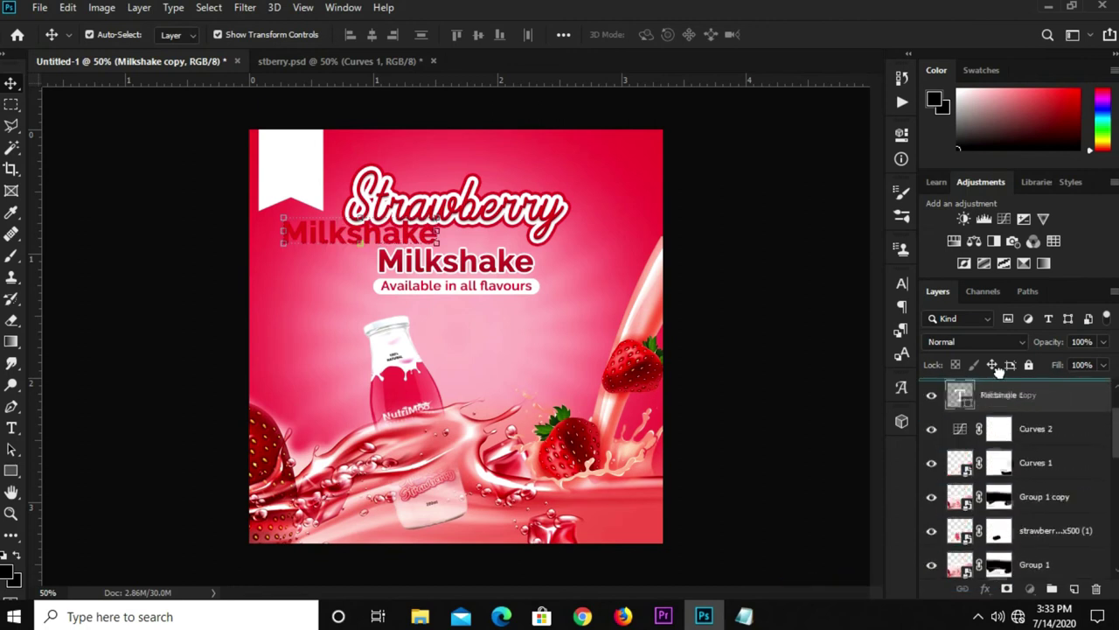
{"action": "left_click_drag", "start_coordinate": [999, 370], "coordinate": [999, 390]}
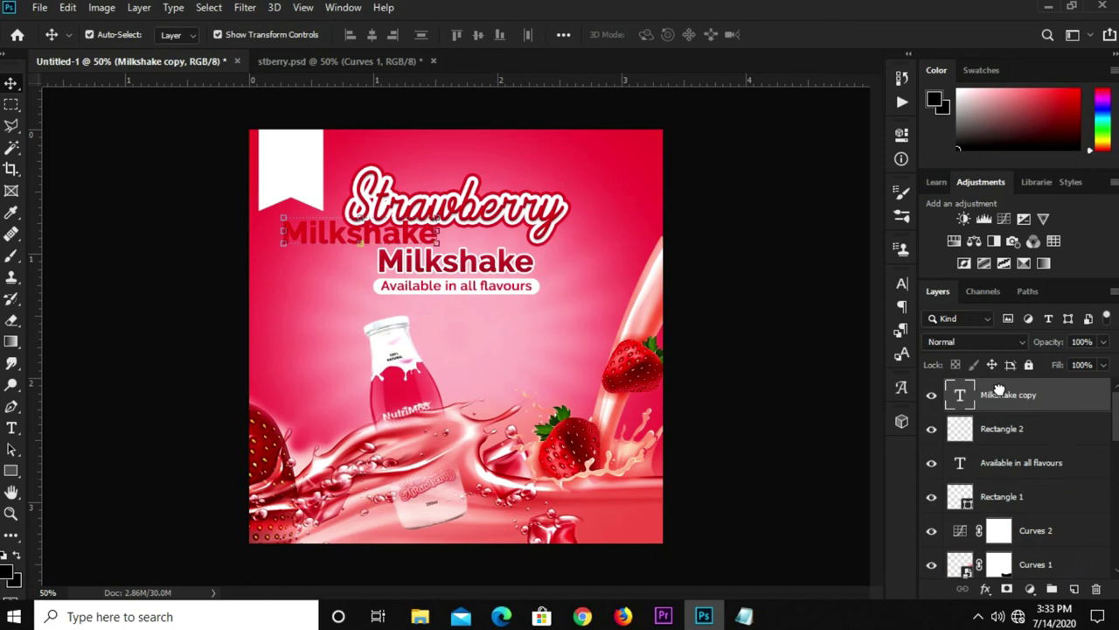
{"action": "left_click_drag", "start_coordinate": [382, 238], "coordinate": [371, 166]}
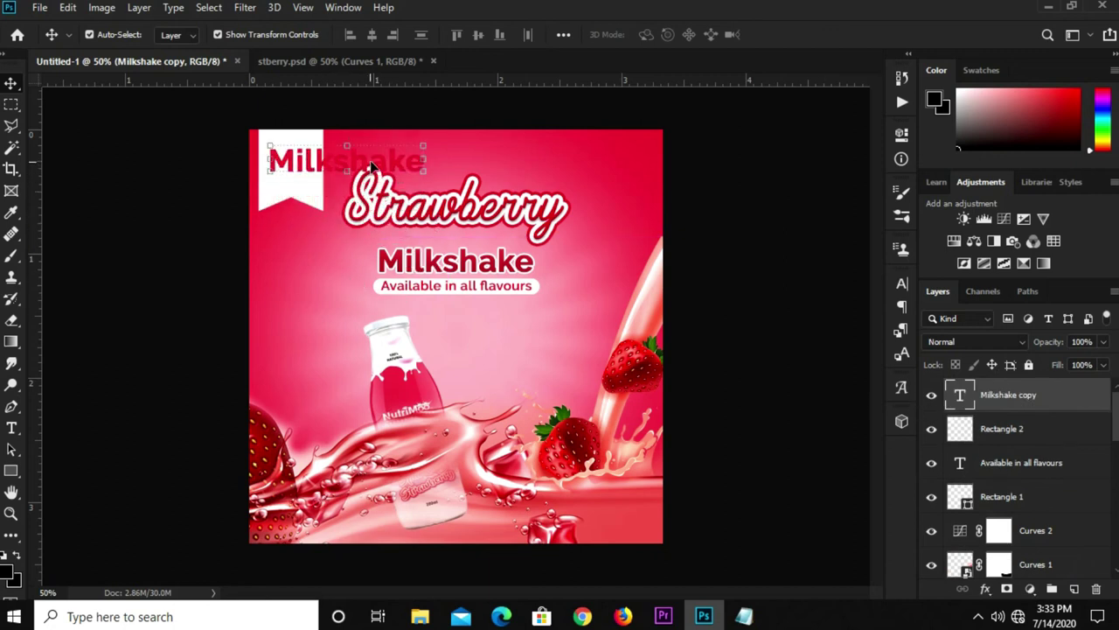
- Replace the banner text with '100%' and set its font to Accidental Presidency
{"action": "left_click", "coordinate": [12, 427]}
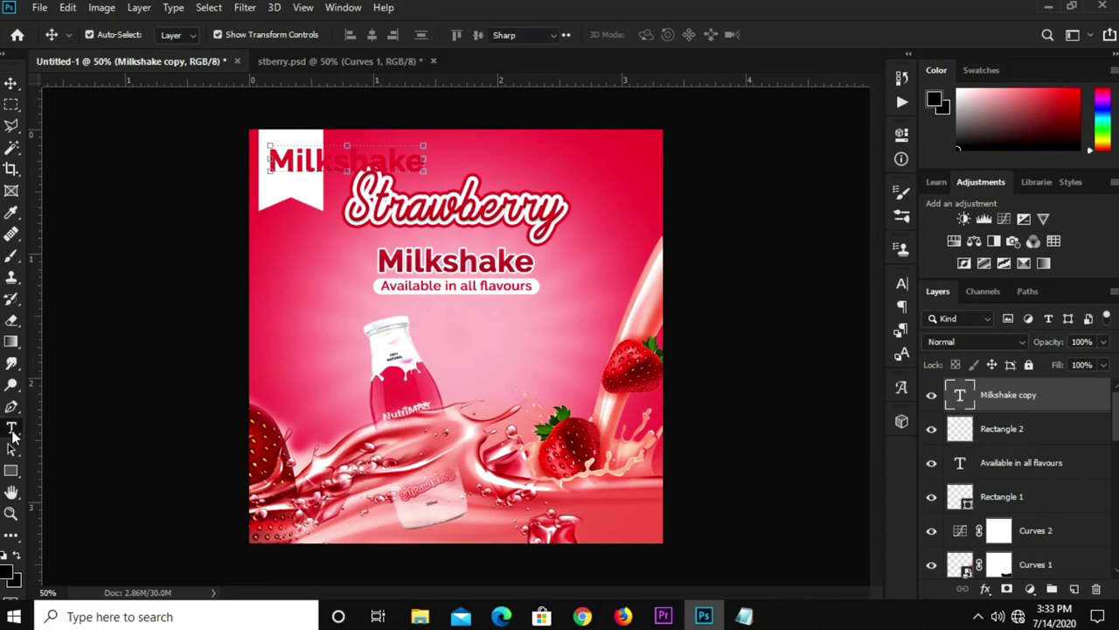
{"action": "left_click", "coordinate": [317, 163]}
{"action": "key", "text": "ctrl+a"}
{"action": "type", "text": "100%"}
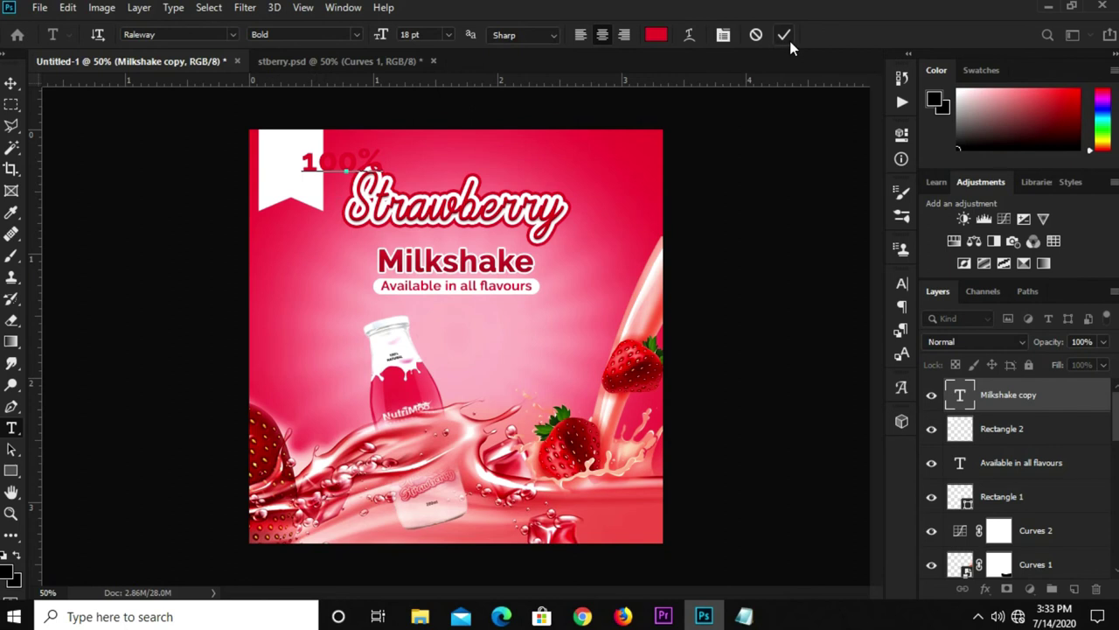
{"action": "left_click", "coordinate": [785, 35]}
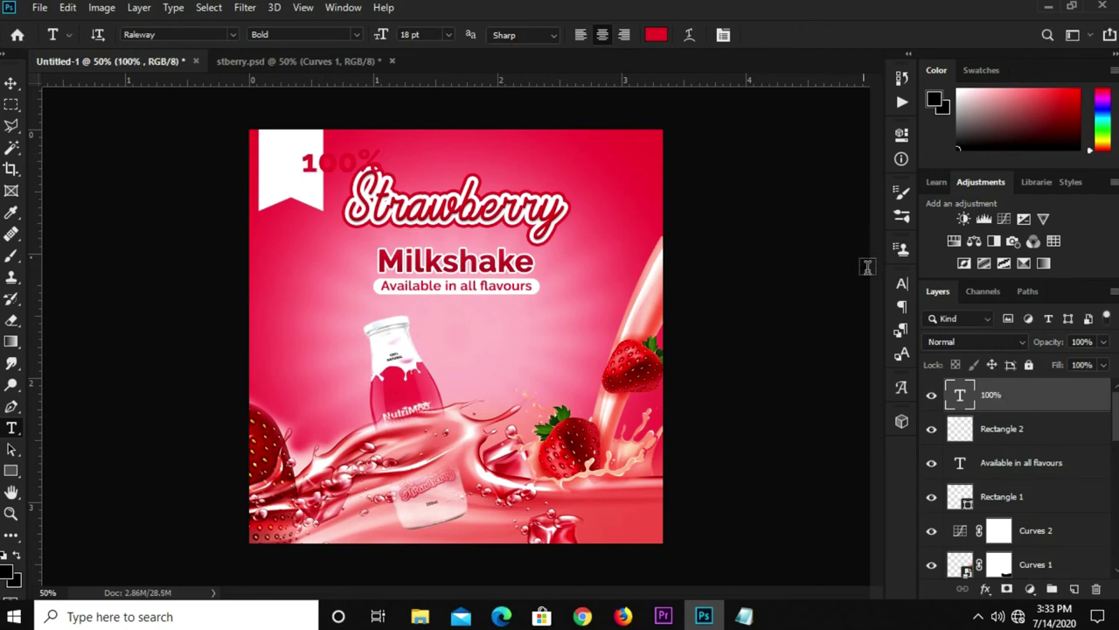
{"action": "left_click", "coordinate": [900, 286]}
{"action": "left_click", "coordinate": [804, 308]}
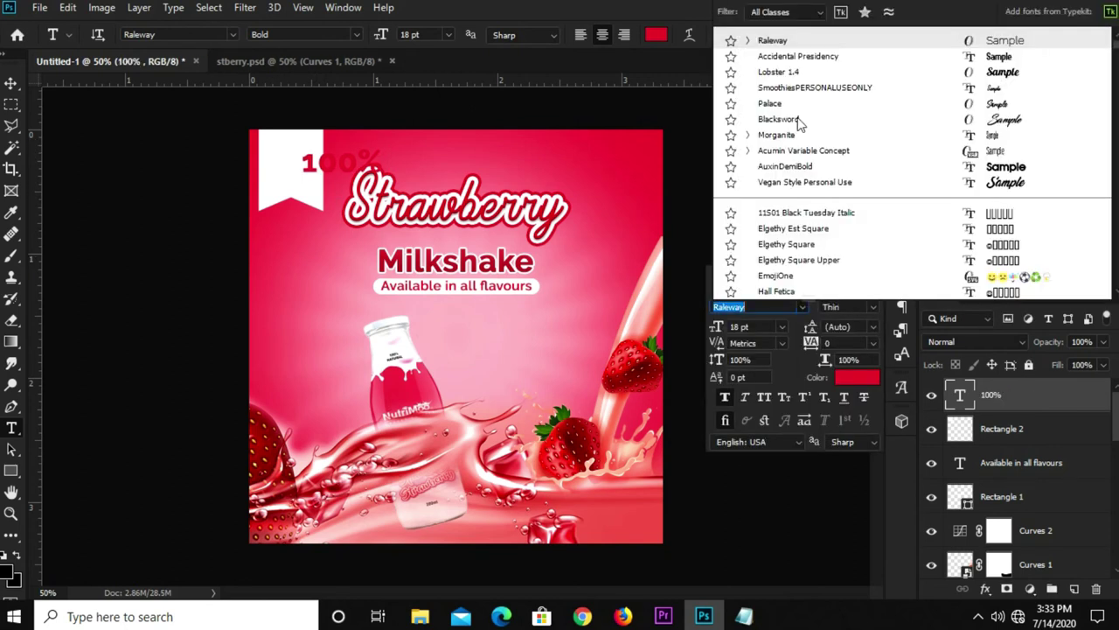
{"action": "left_click", "coordinate": [798, 55]}
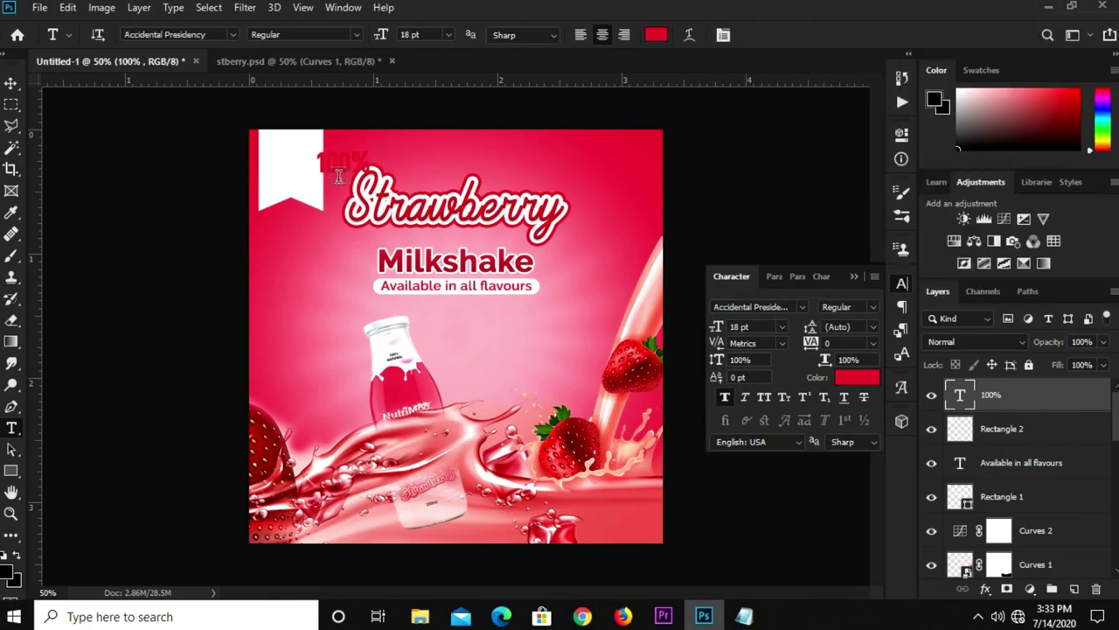
- Centre the 100% text on the white banner and enlarge it slightly
{"action": "left_click", "coordinate": [11, 83]}
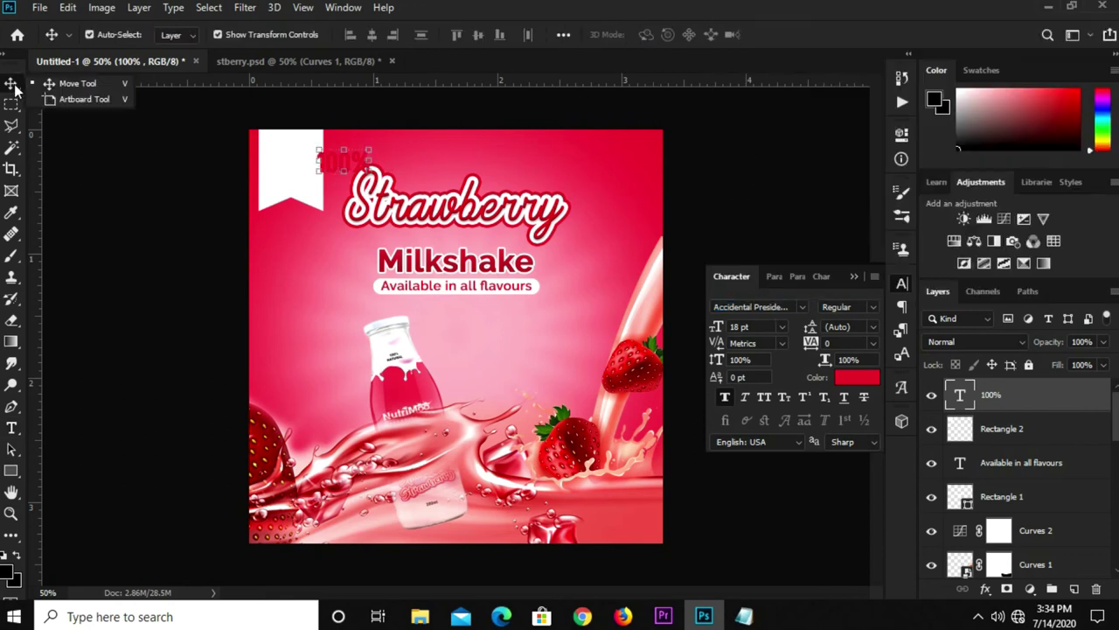
{"action": "left_click", "coordinate": [70, 83]}
{"action": "left_click_drag", "start_coordinate": [350, 156], "coordinate": [299, 152]}
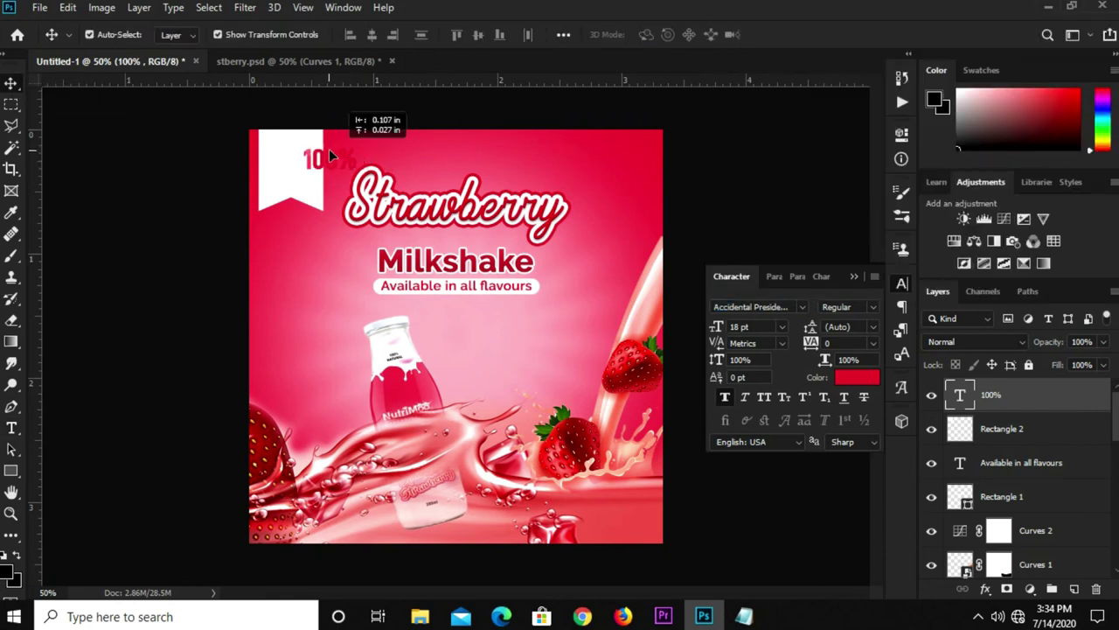
{"action": "scroll", "coordinate": [293, 145], "scroll_direction": "up", "scroll_amount": 3}
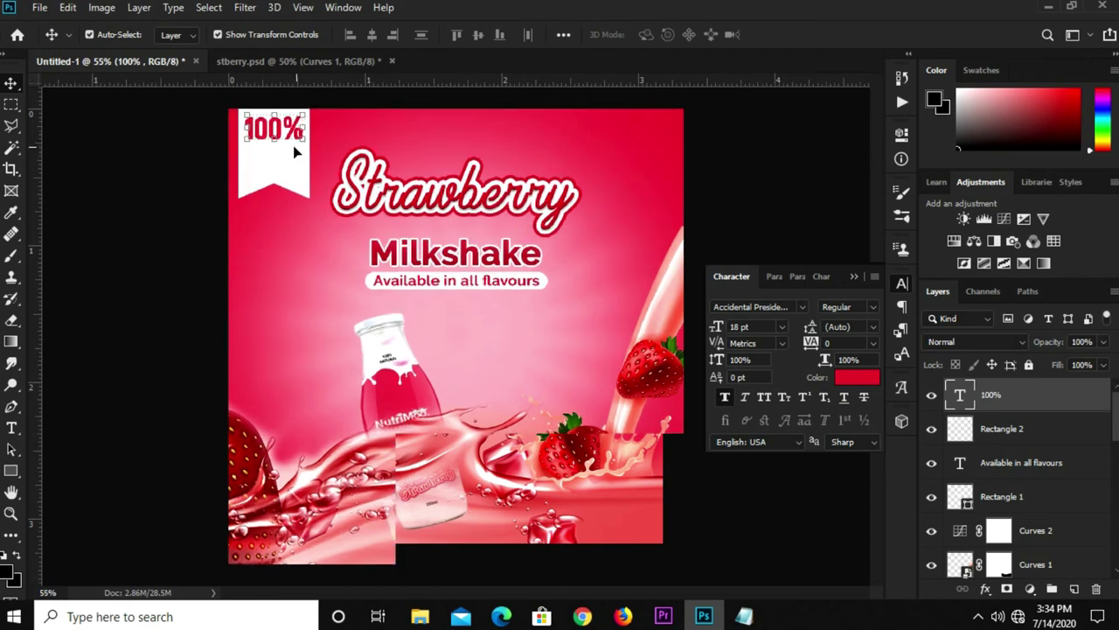
{"action": "key", "text": "ctrl+t"}
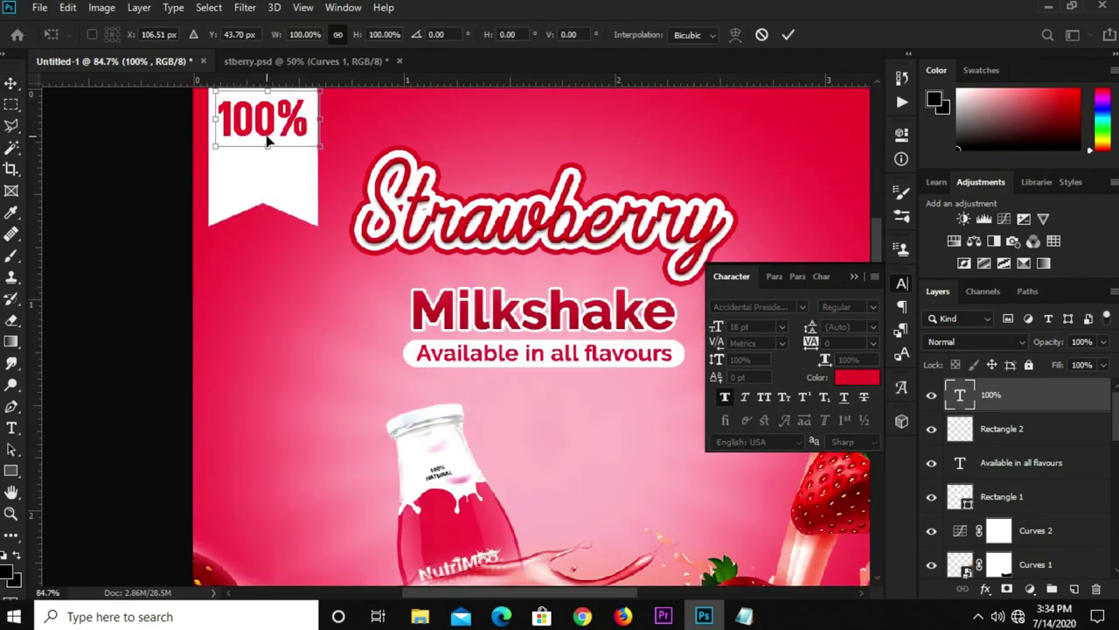
{"action": "left_click_drag", "start_coordinate": [265, 145], "coordinate": [273, 162]}
- Apply the 100% resize and copy the word 'Natural' from the notes
{"action": "key", "text": "Return"}
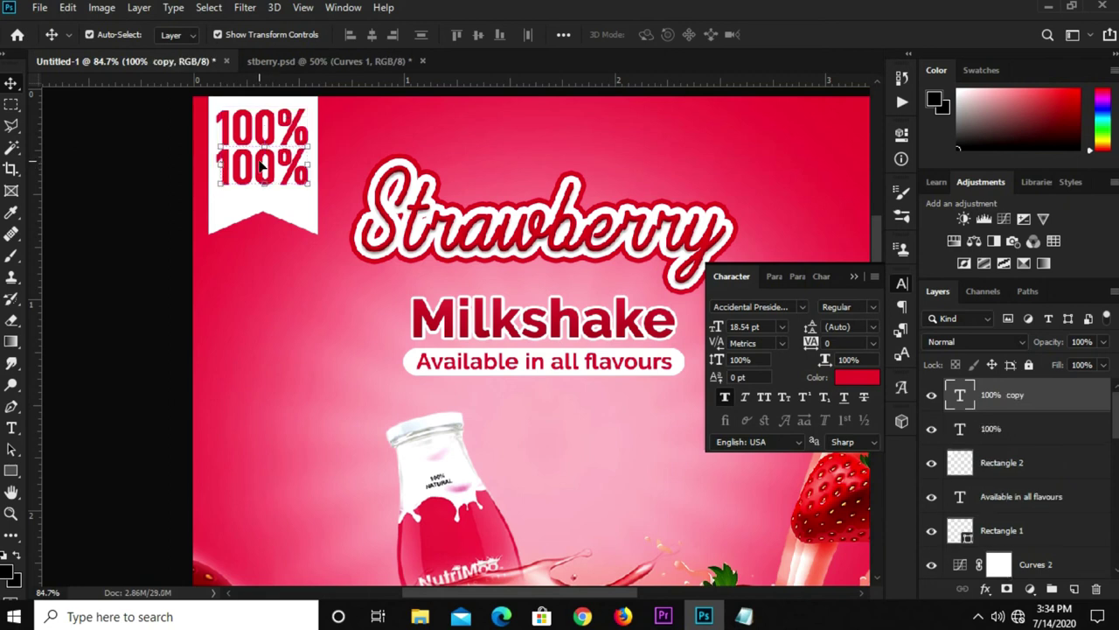
{"action": "left_click", "coordinate": [11, 429]}
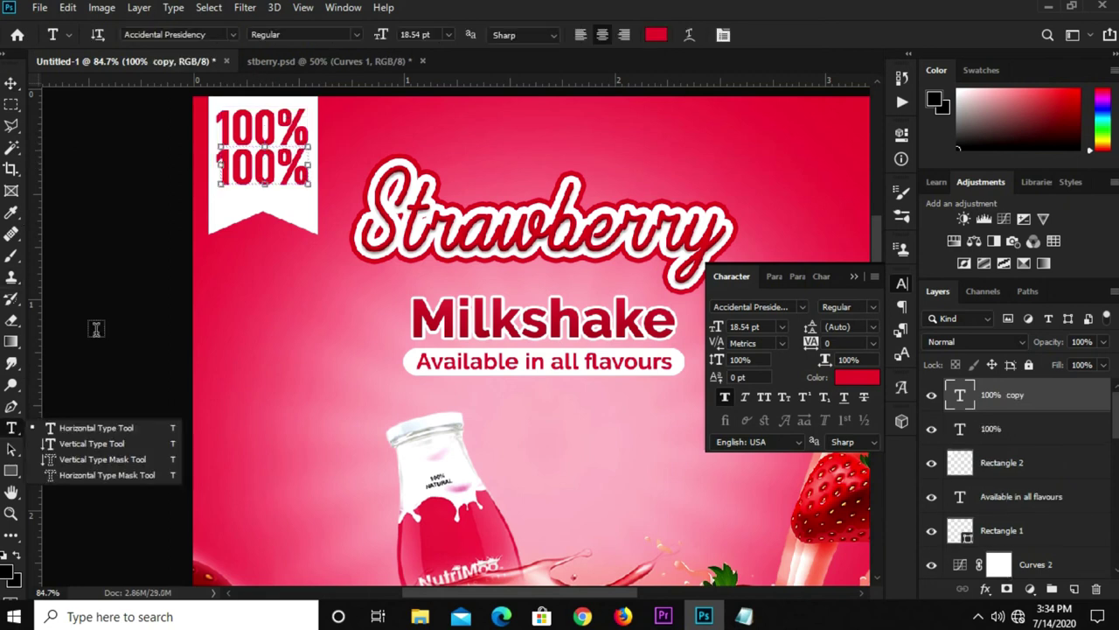
{"action": "left_click", "coordinate": [87, 427]}
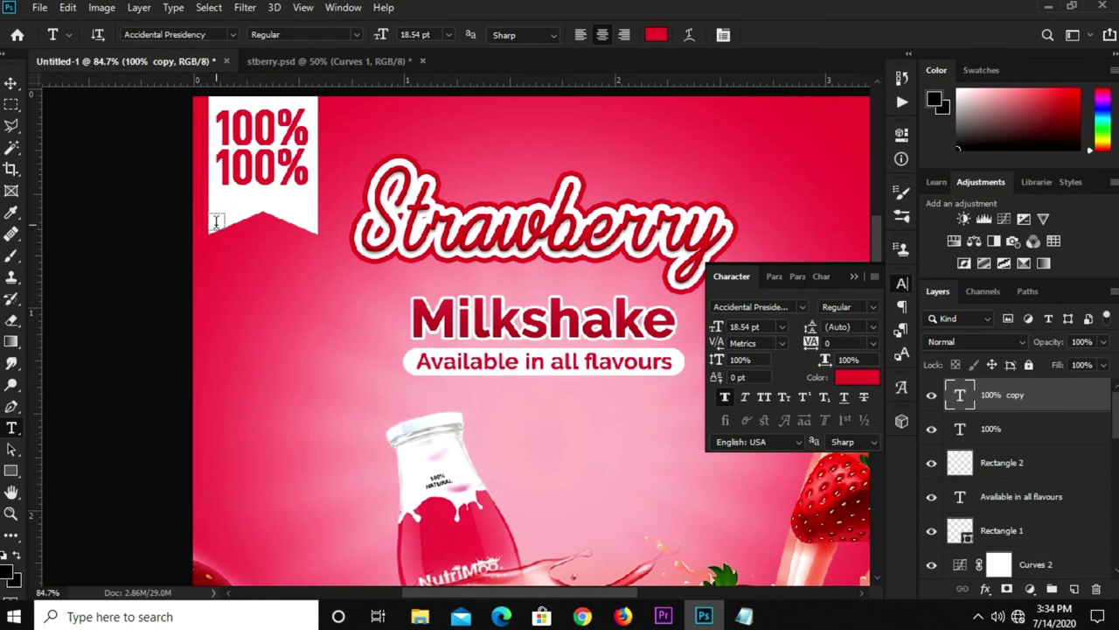
{"action": "left_click", "coordinate": [745, 616]}
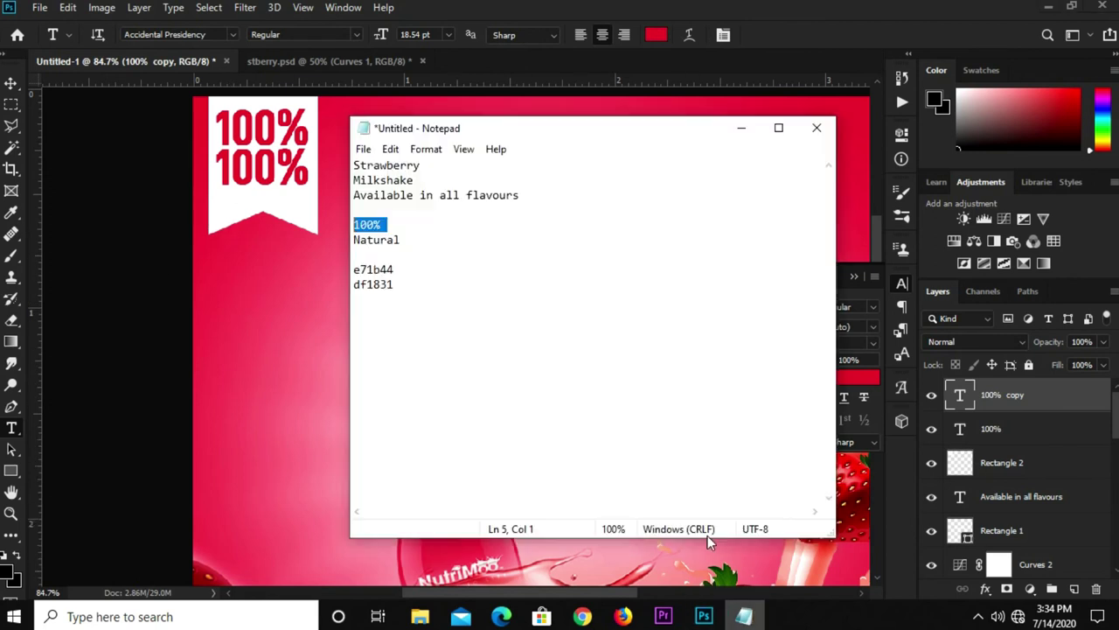
{"action": "left_click_drag", "start_coordinate": [406, 241], "coordinate": [323, 237]}
{"action": "right_click", "coordinate": [389, 247]}
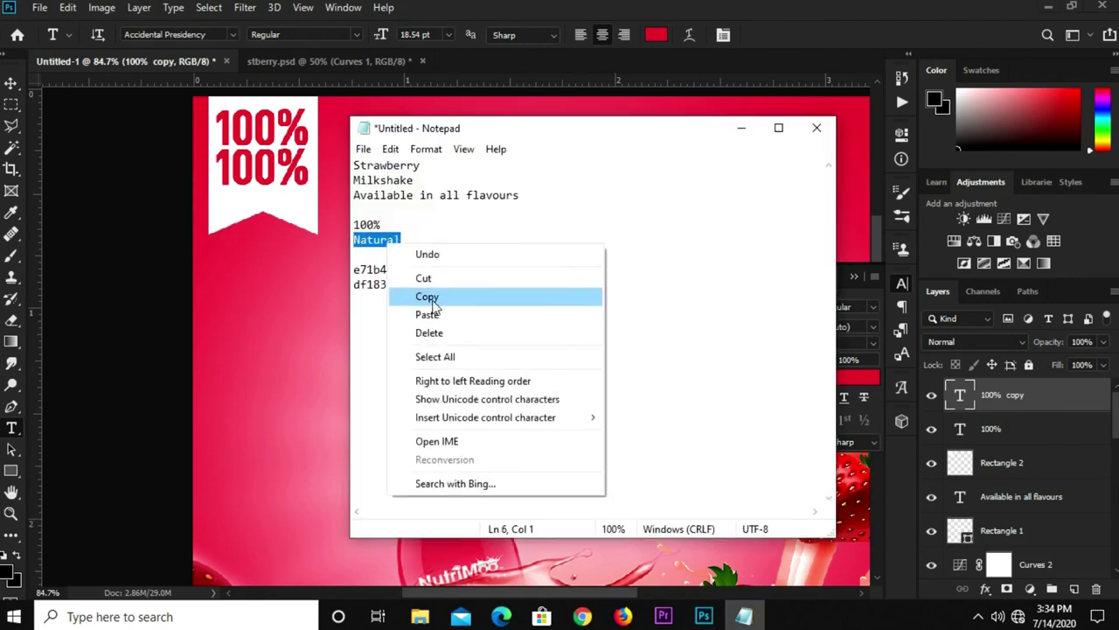
{"action": "left_click", "coordinate": [435, 297]}
{"action": "left_click", "coordinate": [306, 297]}
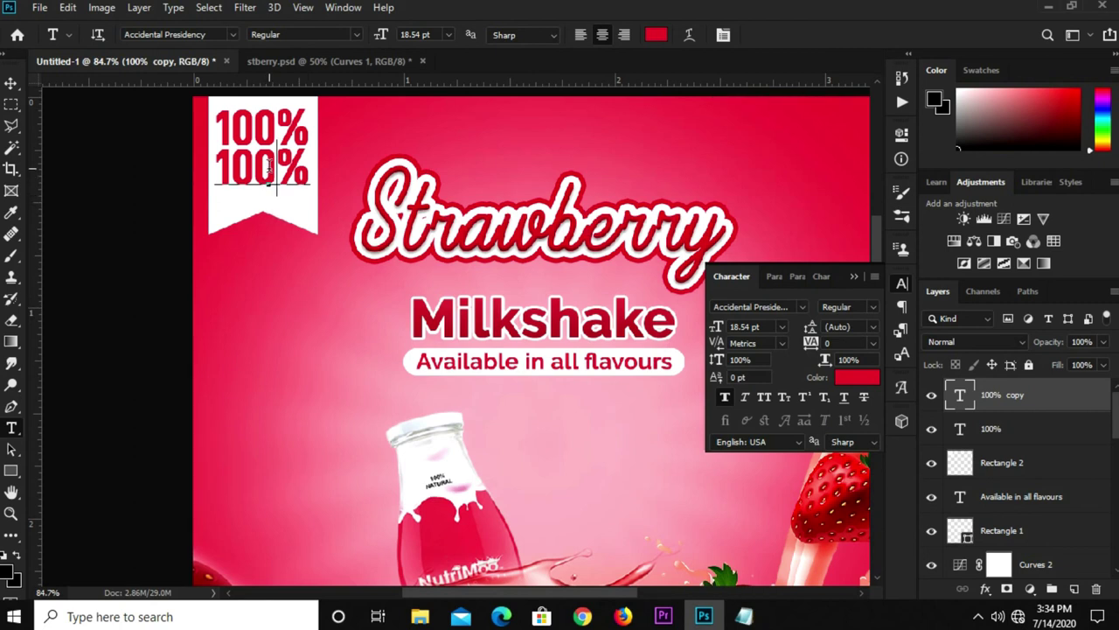
- Replace the second '100%' line with 'Natural' and position it under 100%
{"action": "double_click", "coordinate": [276, 175]}
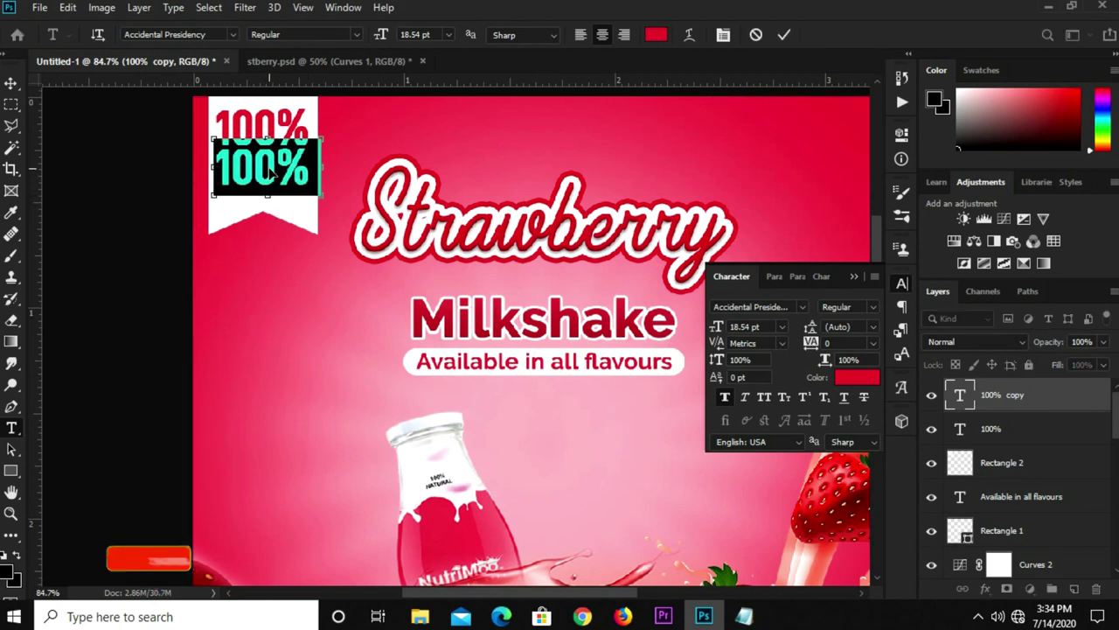
{"action": "key", "text": "ctrl+v"}
{"action": "left_click", "coordinate": [785, 35]}
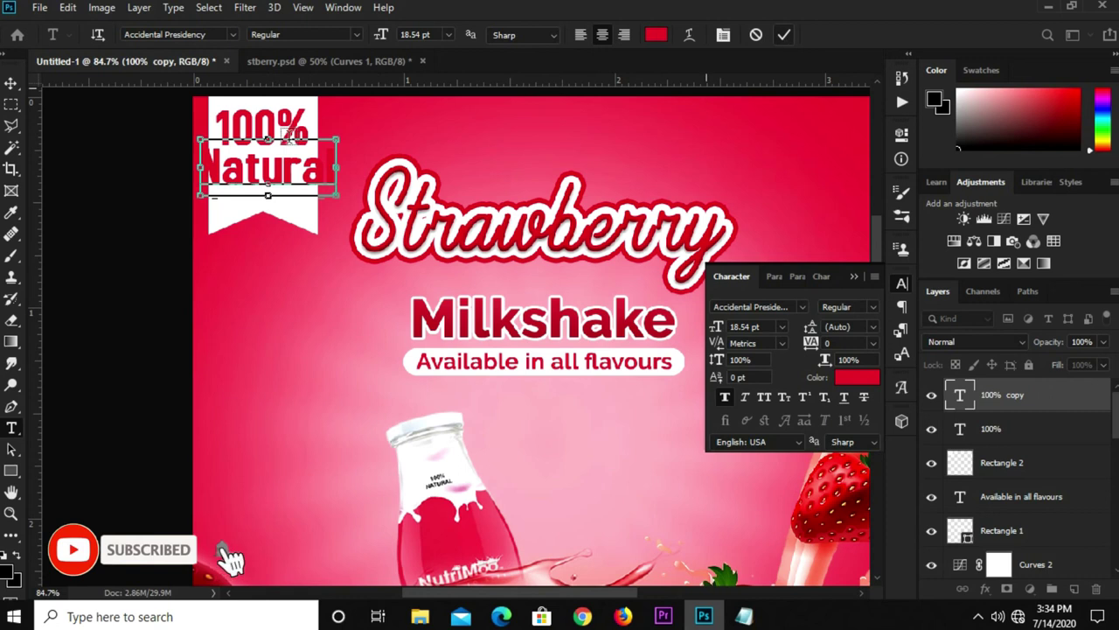
{"action": "key", "text": "v"}
{"action": "mouse_move", "coordinate": [259, 145]}
{"action": "left_mouse_down"}
{"action": "mouse_move", "coordinate": [300, 120]}
{"action": "mouse_move", "coordinate": [287, 163]}
{"action": "left_mouse_up"}
{"action": "key", "text": "ctrl+t"}
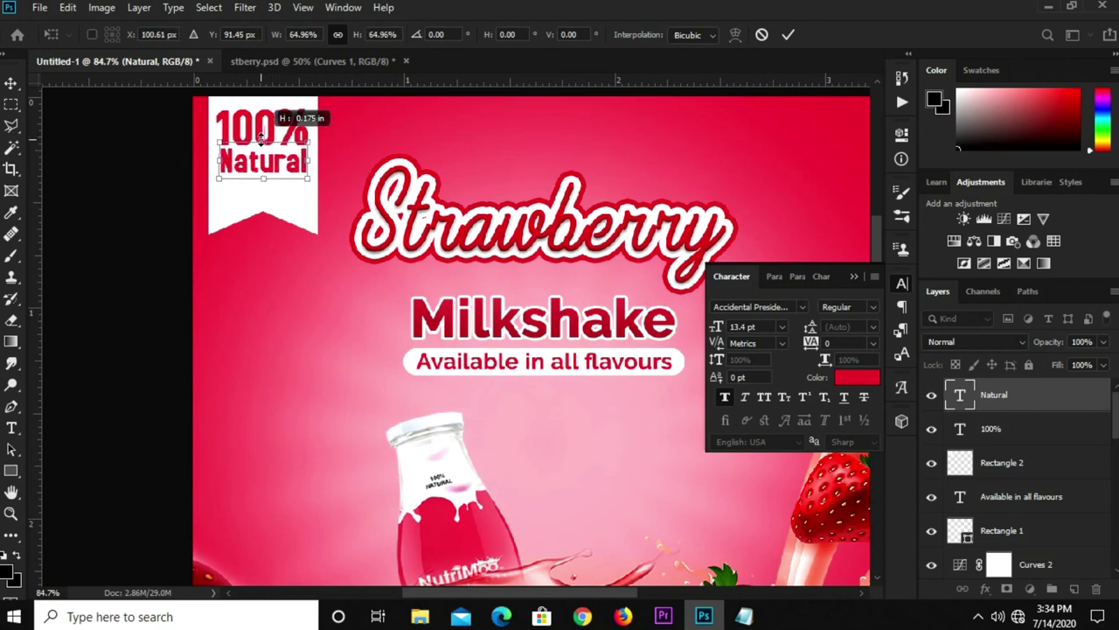
{"action": "type", "text": "100"}
- Apply the Natural resize and nudge the badge text down a few pixels
{"action": "key", "text": "Return"}
{"action": "key", "text": "Down"}
{"action": "key", "text": "Down"}
{"action": "key", "text": "Down"}
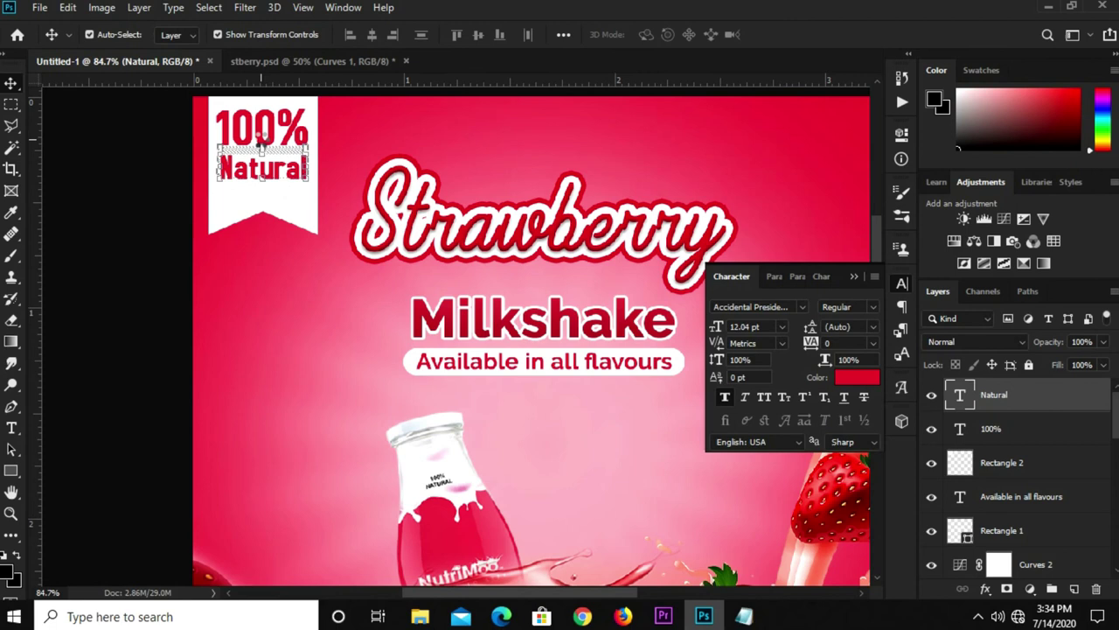
{"action": "key", "text": "Down"}
{"action": "key", "text": "Down"}
{"action": "key", "text": "Down"}
{"action": "key", "text": "Down"}
{"action": "key", "text": "Down"}
{"action": "key", "text": "Down"}
{"action": "left_click", "coordinate": [276, 129]}
{"action": "key", "text": "Down"}
{"action": "key", "text": "Down"}
{"action": "key", "text": "Down"}
{"action": "key", "text": "Down"}
{"action": "key", "text": "Down"}
{"action": "key", "text": "Down"}
{"action": "key", "text": "Down"}
{"action": "key", "text": "Down"}
{"action": "key", "text": "Down"}
{"action": "key", "text": "Down"}
{"action": "key", "text": "Down"}
{"action": "key", "text": "Down"}
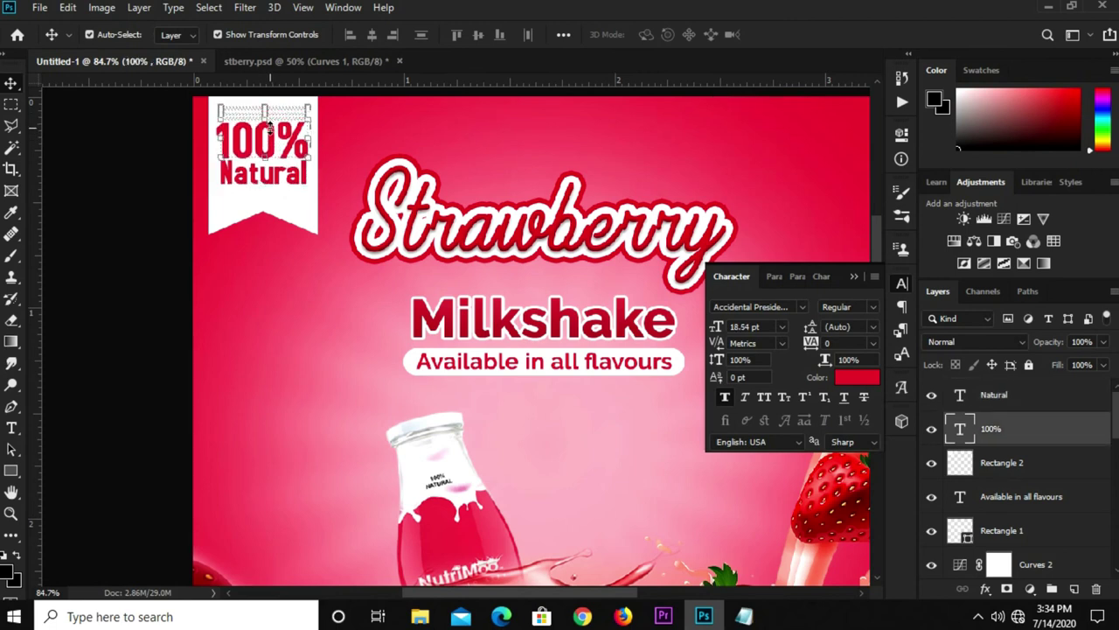
- Raise the white ribbon badge slightly and zoom back out to the whole poster
{"action": "key", "text": "ctrl+minus"}
{"action": "key", "text": "ctrl+minus"}
{"action": "left_click", "coordinate": [199, 203]}
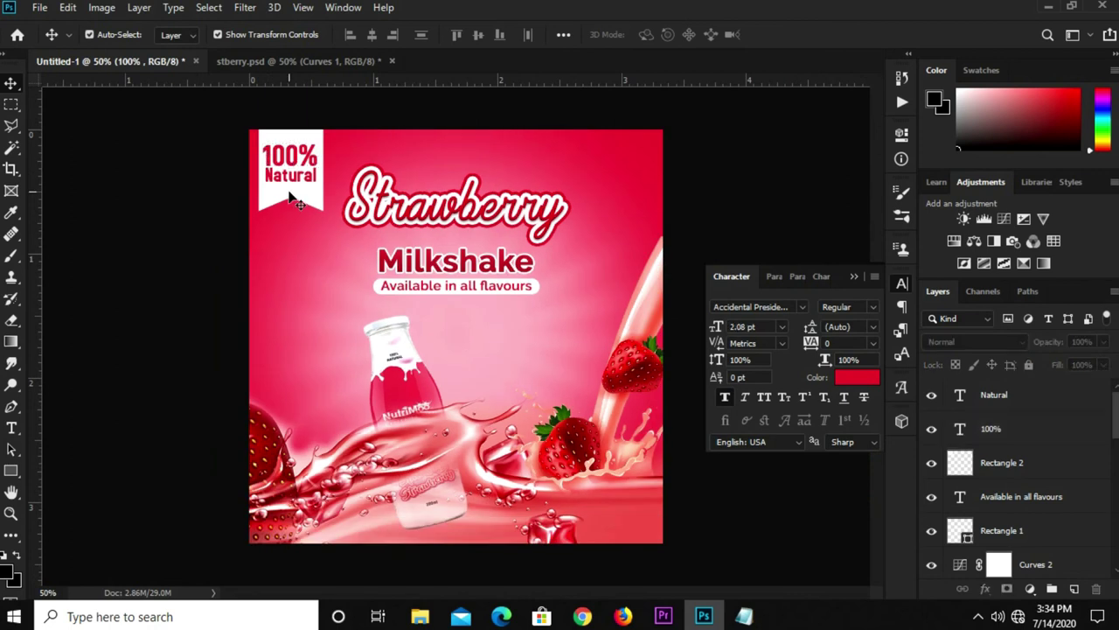
{"action": "left_click", "coordinate": [293, 200]}
{"action": "key", "text": "ctrl+plus"}
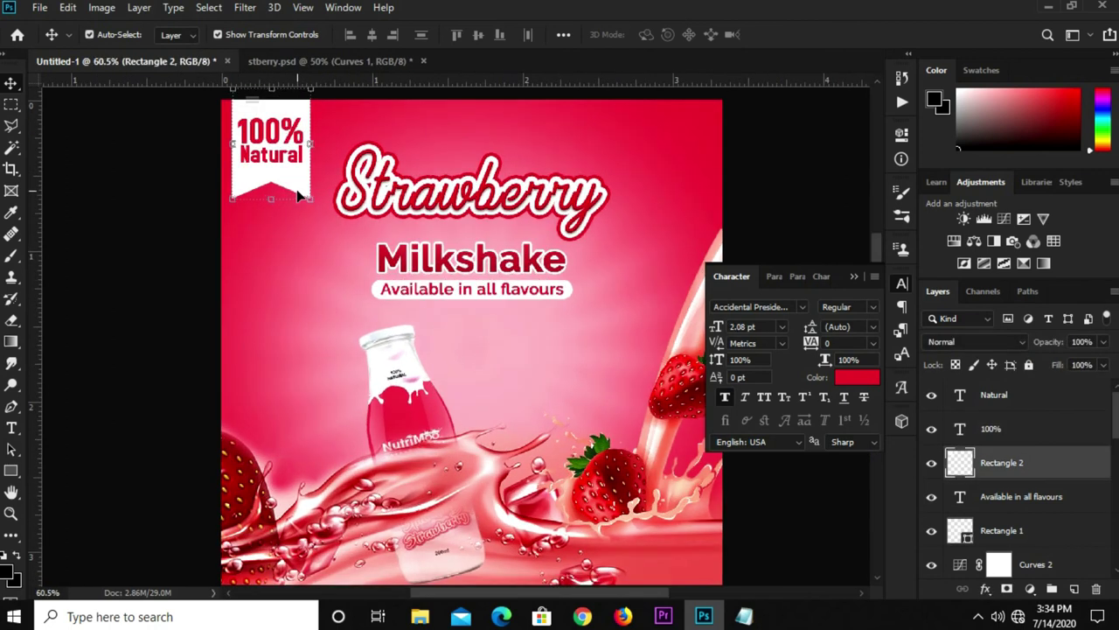
{"action": "left_click_drag", "start_coordinate": [300, 196], "coordinate": [293, 187]}
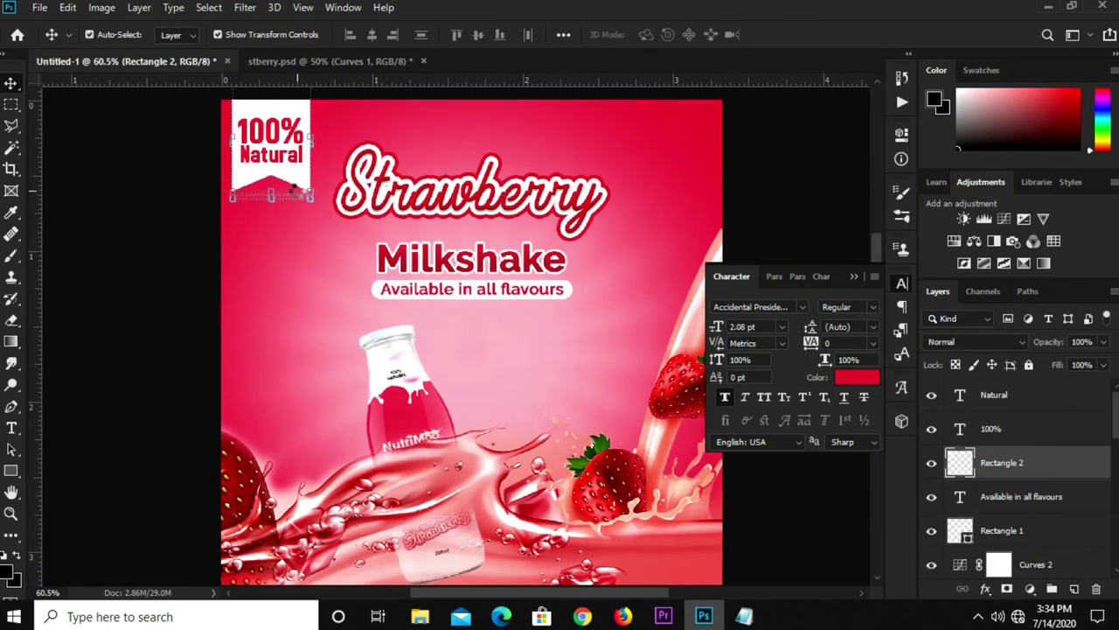
{"action": "left_click", "coordinate": [133, 235]}
{"action": "key", "text": "ctrl+minus"}
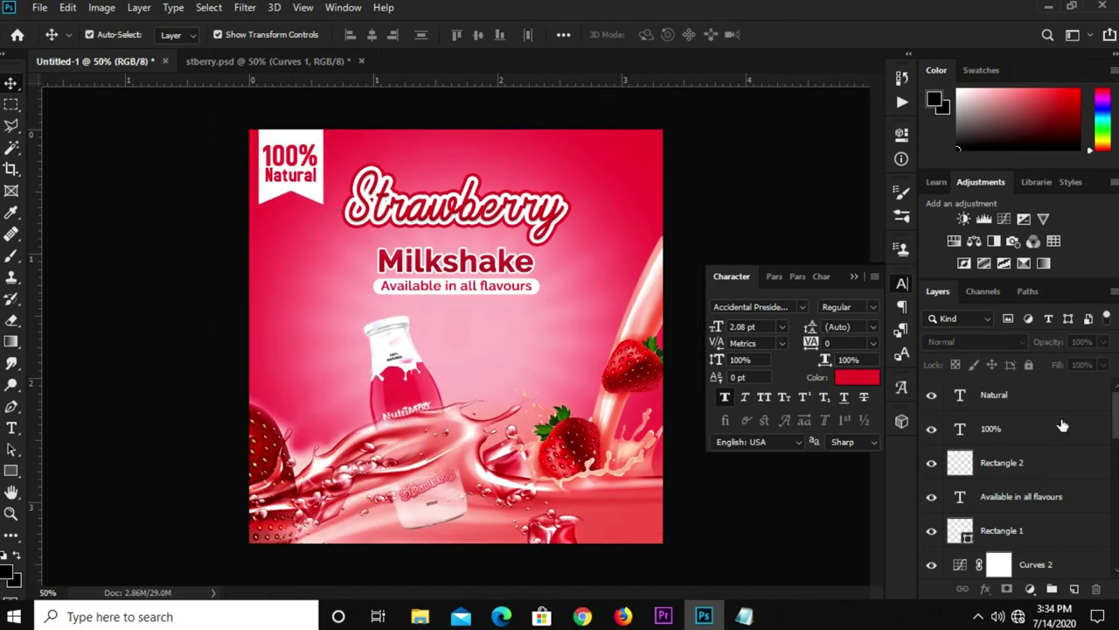
- Group the Natural, 100% and Rectangle 2 layers and scale the group to about 82%
{"action": "left_click", "coordinate": [1022, 401]}
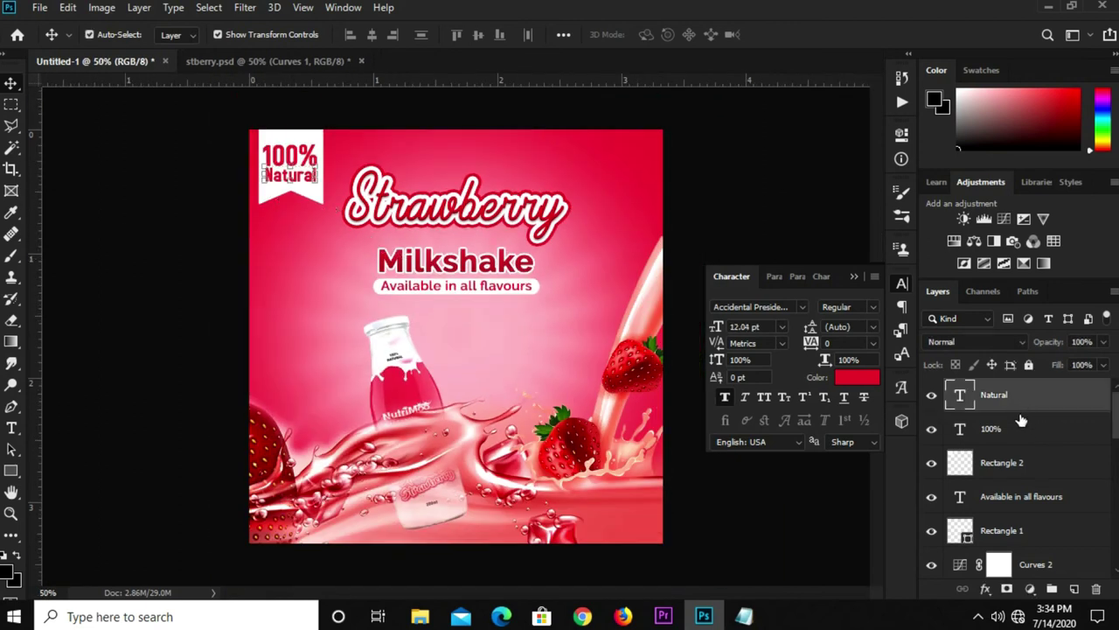
{"action": "left_click", "coordinate": [1023, 465], "text": "shift"}
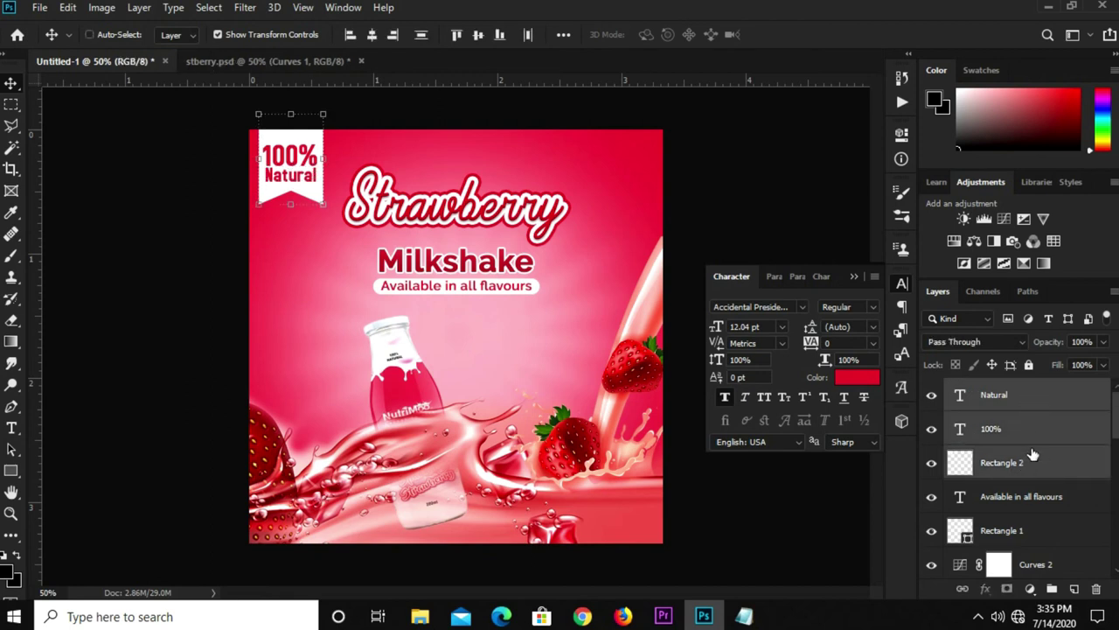
{"action": "key", "text": "ctrl+g"}
{"action": "left_click", "coordinate": [932, 389]}
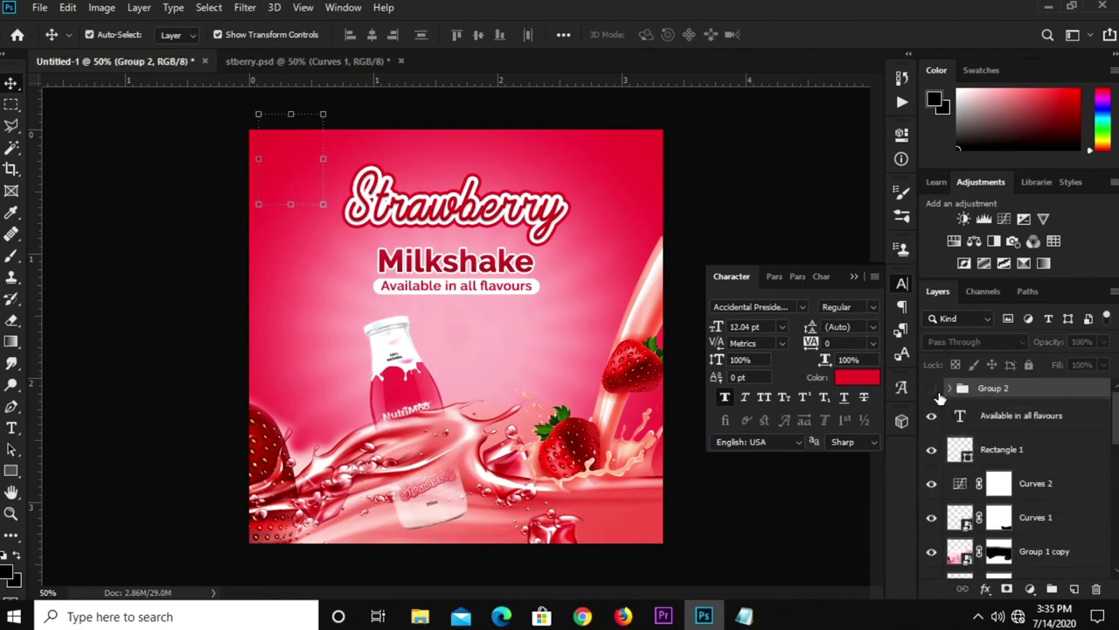
{"action": "left_click", "coordinate": [932, 389]}
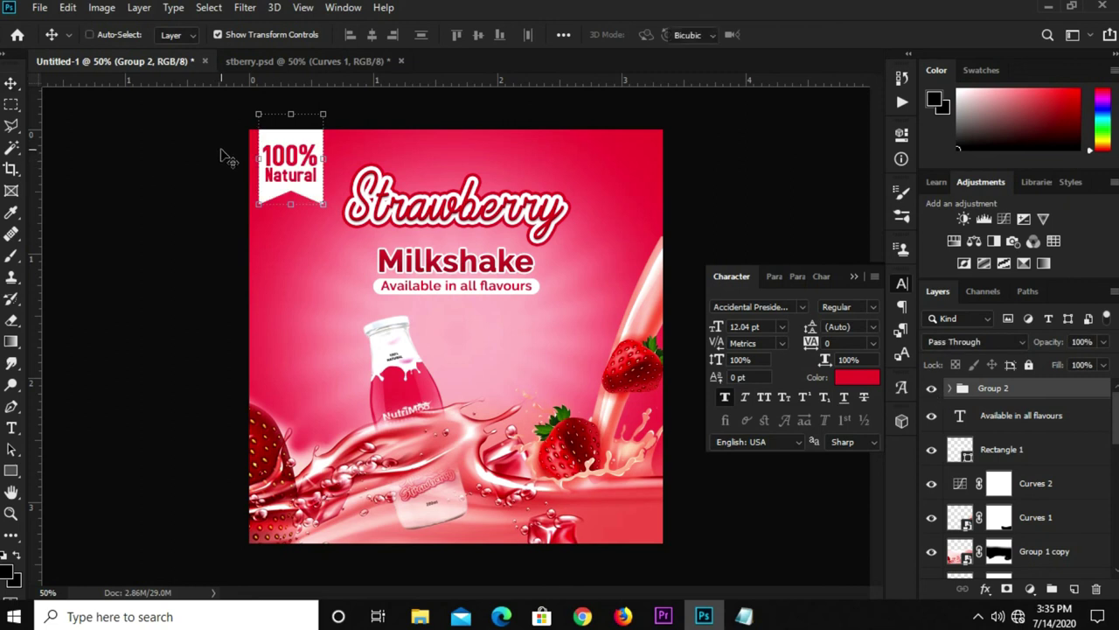
{"action": "key", "text": "ctrl+t"}
{"action": "left_click_drag", "start_coordinate": [327, 207], "coordinate": [311, 198]}
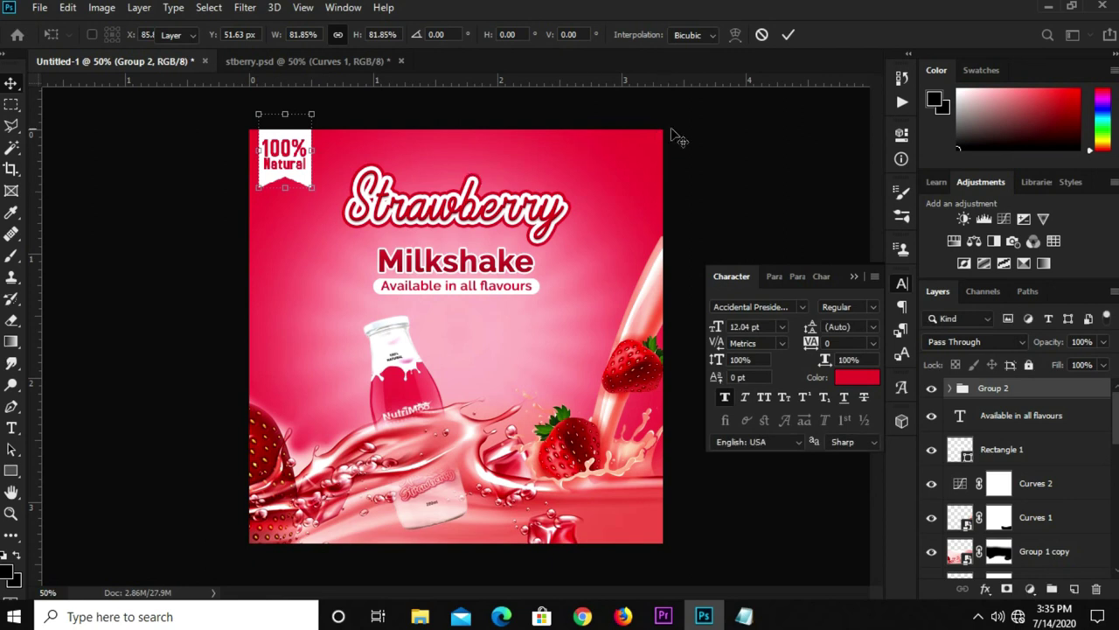
{"action": "key", "text": "Return"}
{"action": "left_click", "coordinate": [824, 254]}
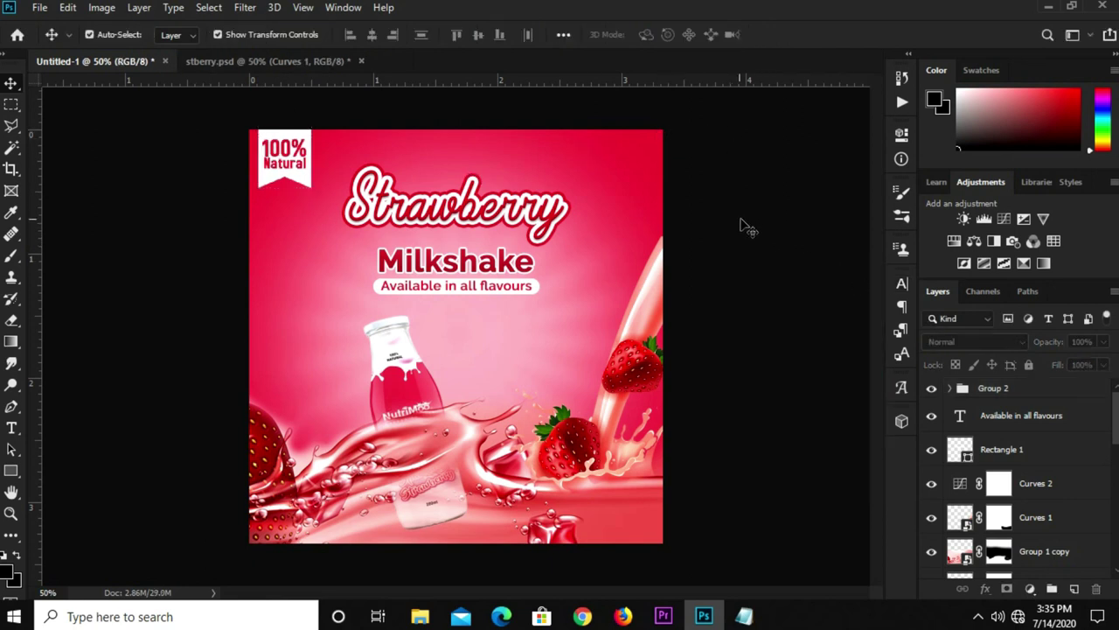
- Copy the strawberry from stberry.psd into the poster, left of the bottle, and shrink it
{"action": "left_click", "coordinate": [257, 63]}
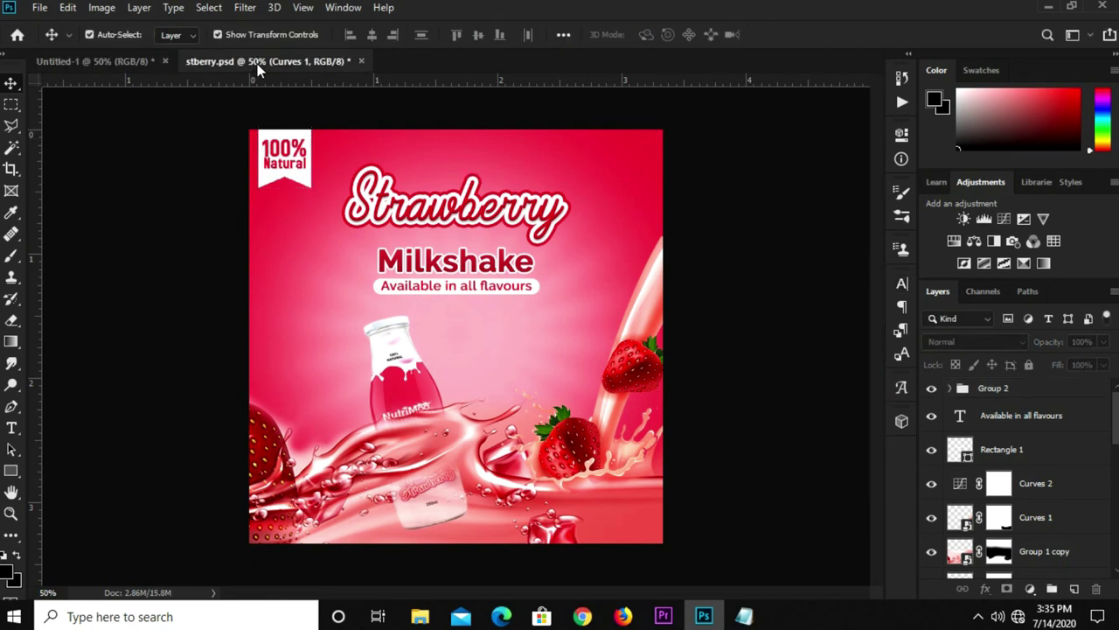
{"action": "left_click_drag", "start_coordinate": [496, 326], "coordinate": [579, 336]}
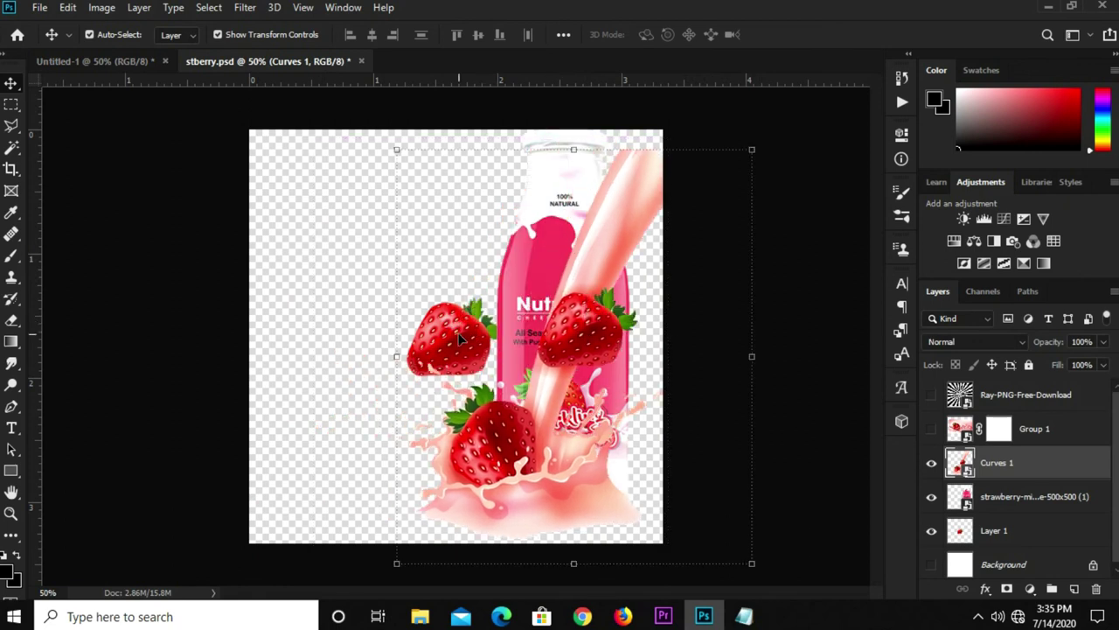
{"action": "left_click_drag", "start_coordinate": [469, 340], "coordinate": [353, 284]}
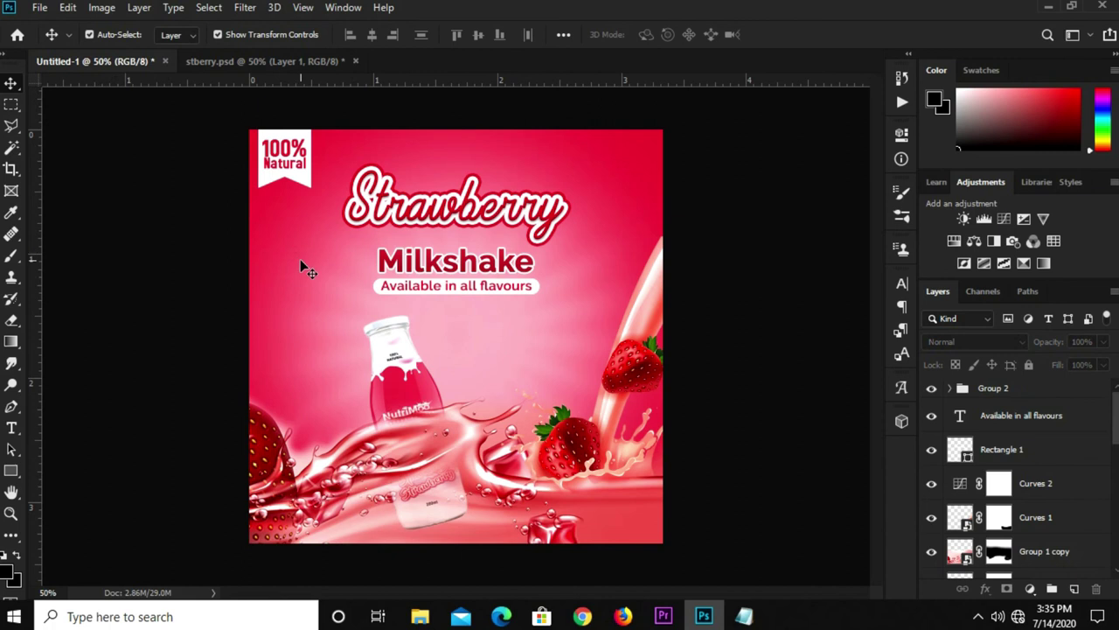
{"action": "left_click_drag", "start_coordinate": [109, 62], "coordinate": [301, 260]}
{"action": "left_click_drag", "start_coordinate": [453, 346], "coordinate": [325, 323]}
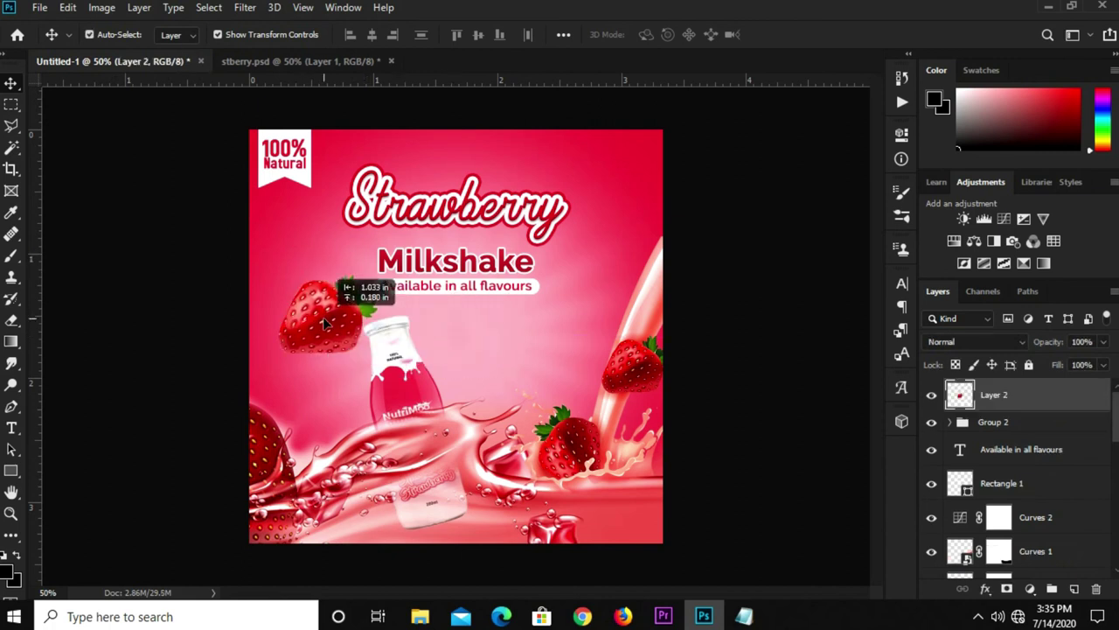
{"action": "key", "text": "ctrl+t"}
{"action": "left_click_drag", "start_coordinate": [325, 272], "coordinate": [333, 325]}
{"action": "key", "text": "Return"}
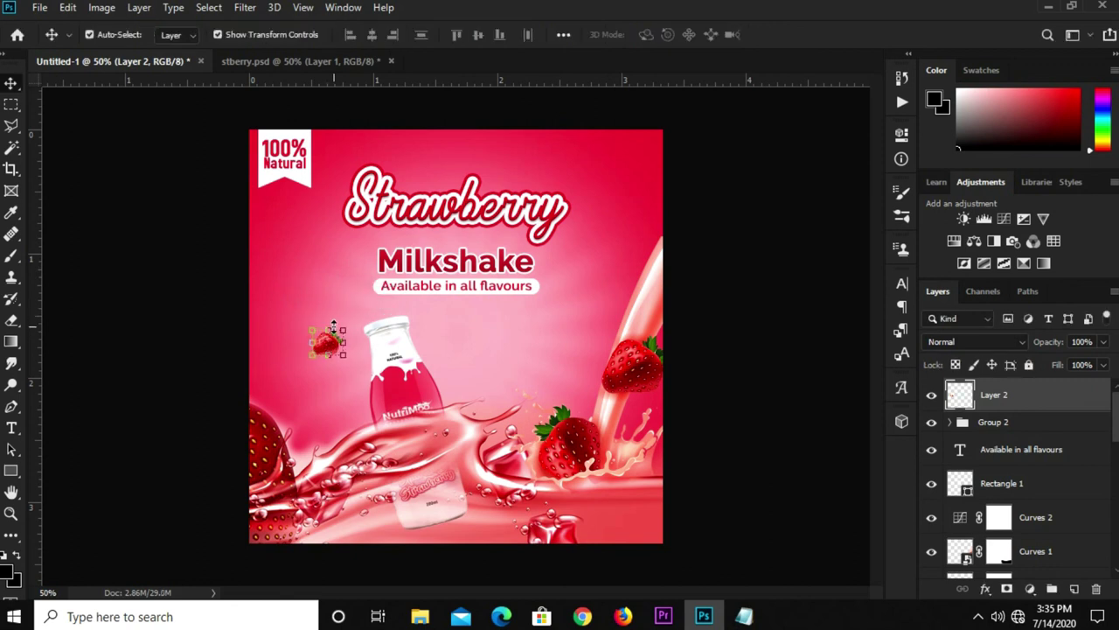
- Convert the strawberry to a Smart Object and apply a 1.7 px Gaussian Blur
{"action": "right_click", "coordinate": [1018, 392]}
{"action": "left_click", "coordinate": [813, 224]}
{"action": "left_click", "coordinate": [244, 8]}
{"action": "mouse_move", "coordinate": [332, 195]}
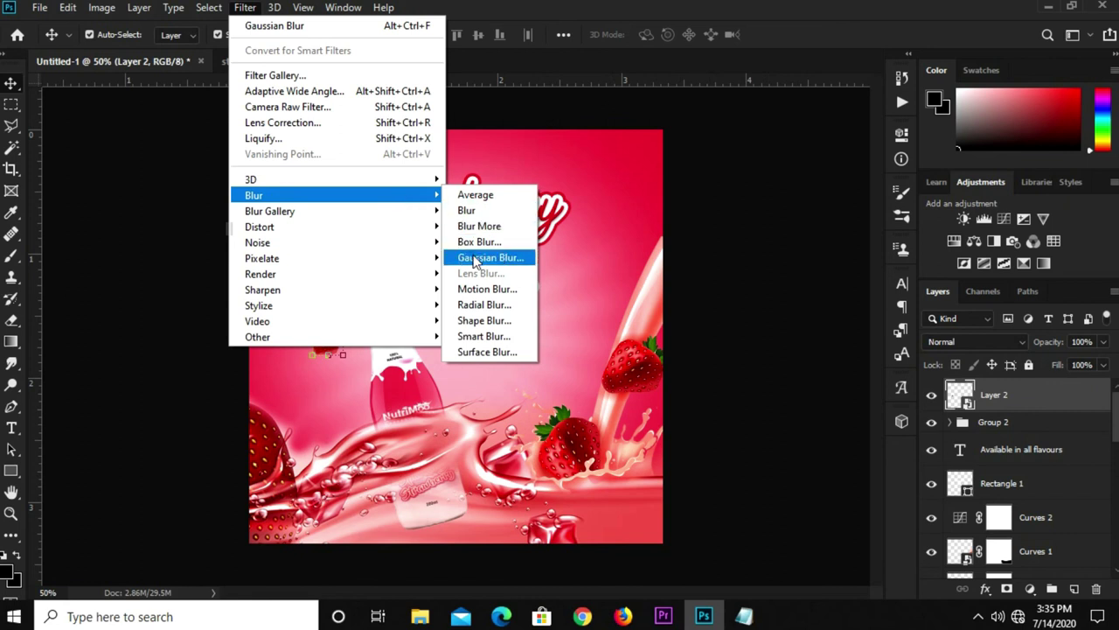
{"action": "left_click", "coordinate": [476, 259]}
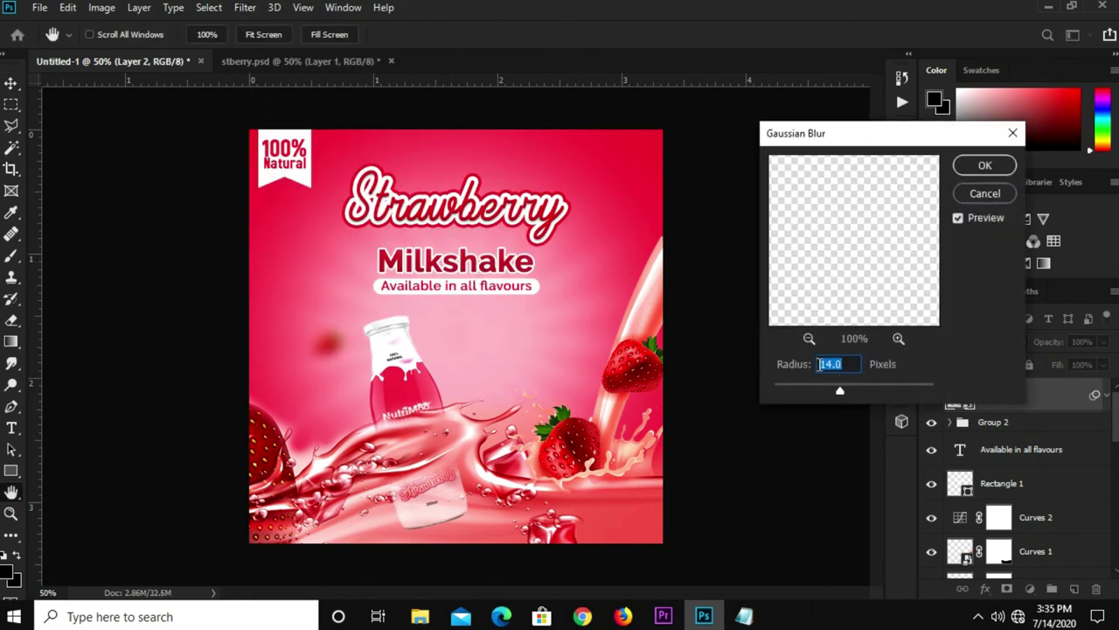
{"action": "type", "text": "1"}
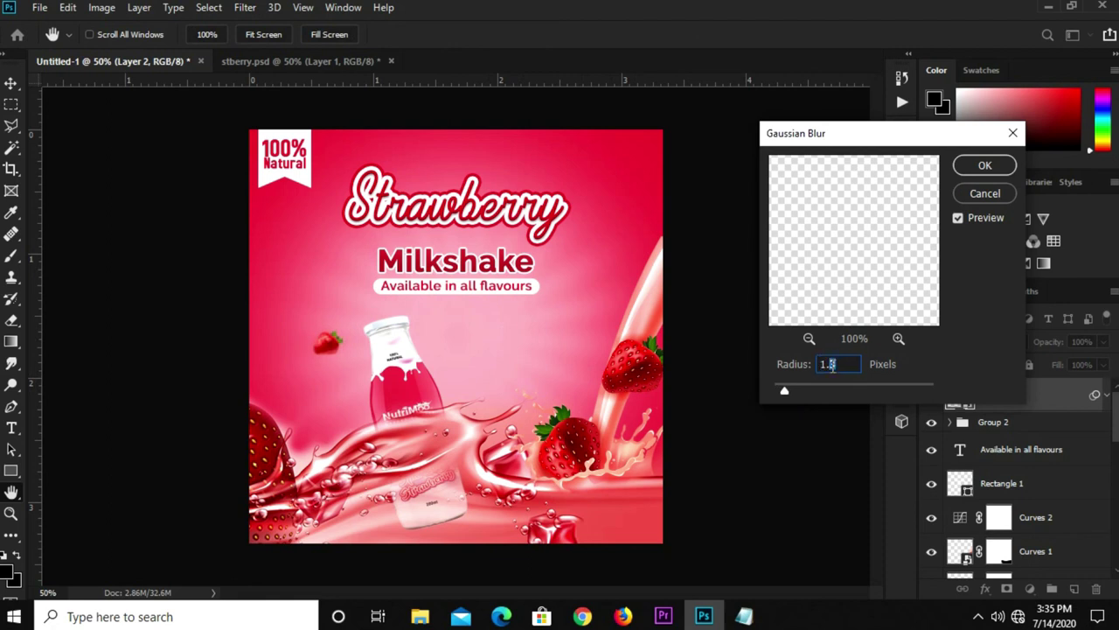
{"action": "left_click", "coordinate": [962, 170]}
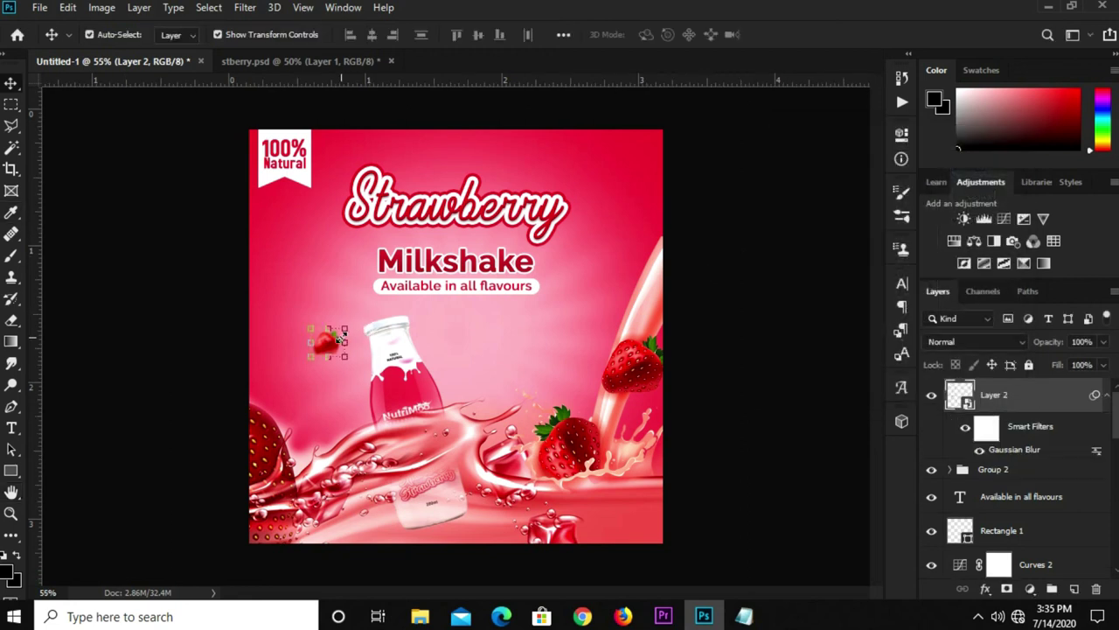
{"action": "scroll", "coordinate": [339, 337], "scroll_direction": "up", "scroll_amount": 1}
- Shrink the blurred strawberry a little more
{"action": "left_click", "coordinate": [312, 326]}
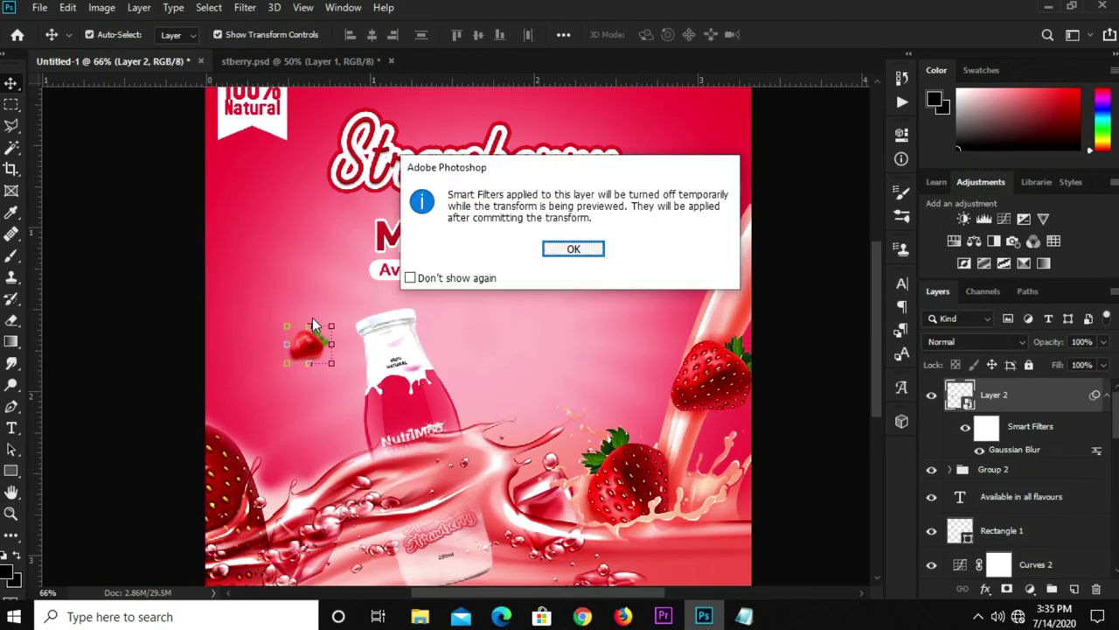
{"action": "left_click", "coordinate": [567, 252]}
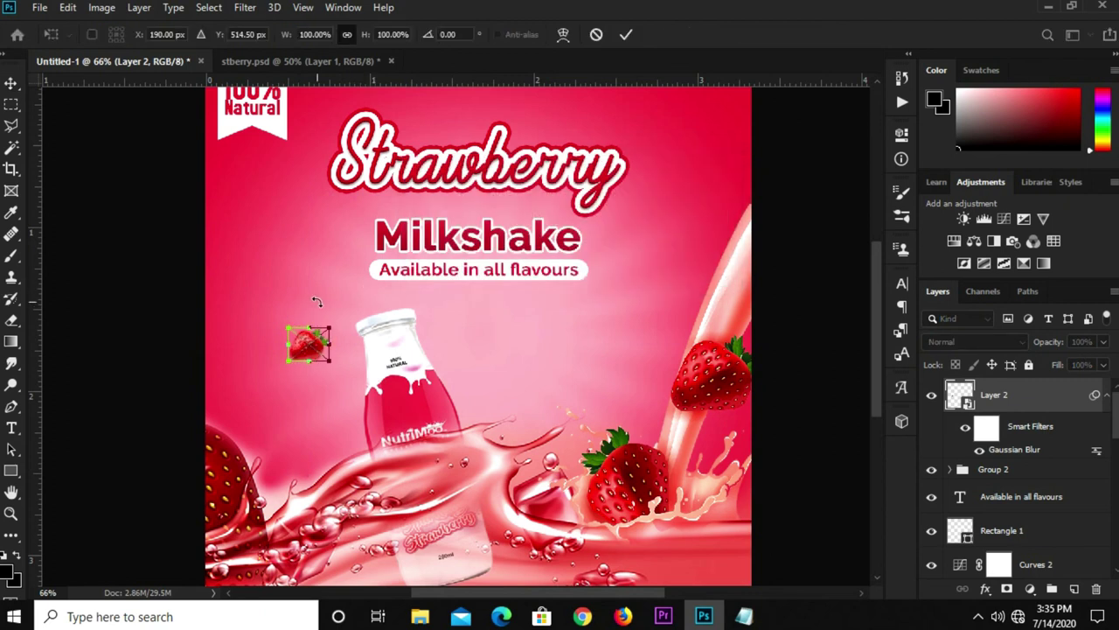
{"action": "left_click_drag", "start_coordinate": [320, 323], "coordinate": [317, 329]}
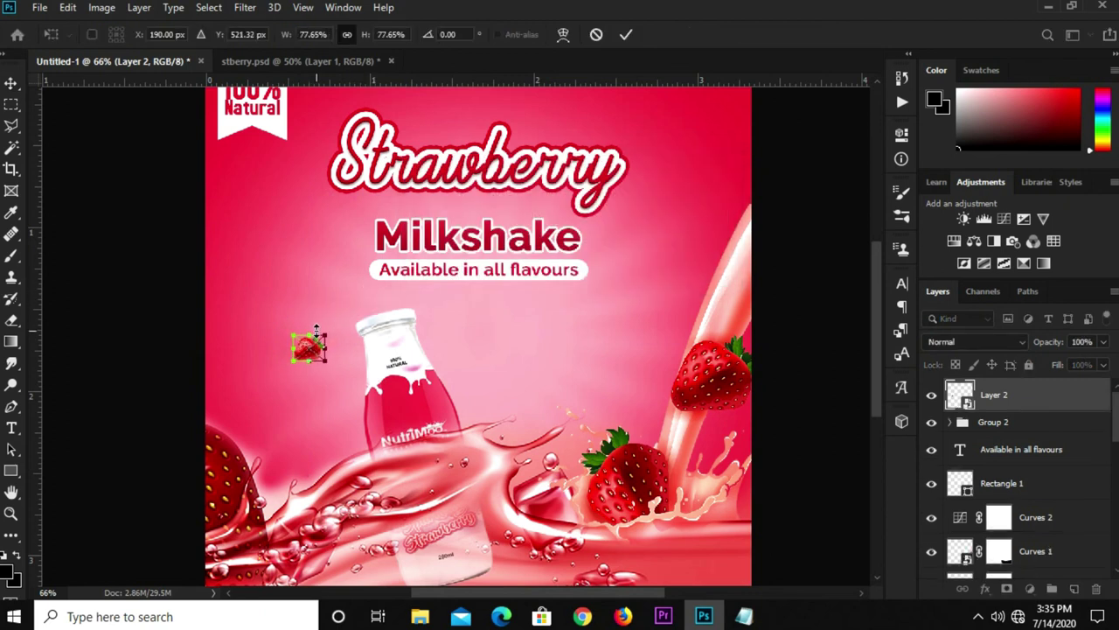
{"action": "key", "text": "Return"}
- Duplicate the strawberry and place the copy right of the Milkshake headline
{"action": "key", "text": "ctrl+j"}
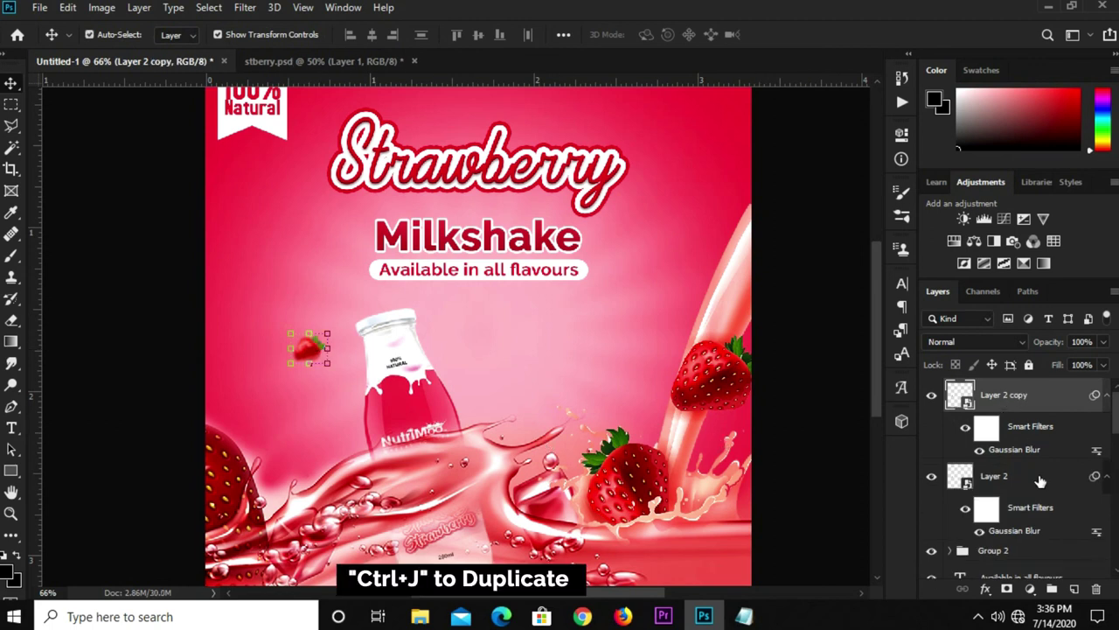
{"action": "mouse_move", "coordinate": [317, 350]}
{"action": "left_mouse_down"}
{"action": "mouse_move", "coordinate": [577, 252]}
{"action": "mouse_move", "coordinate": [614, 225]}
{"action": "left_mouse_up"}
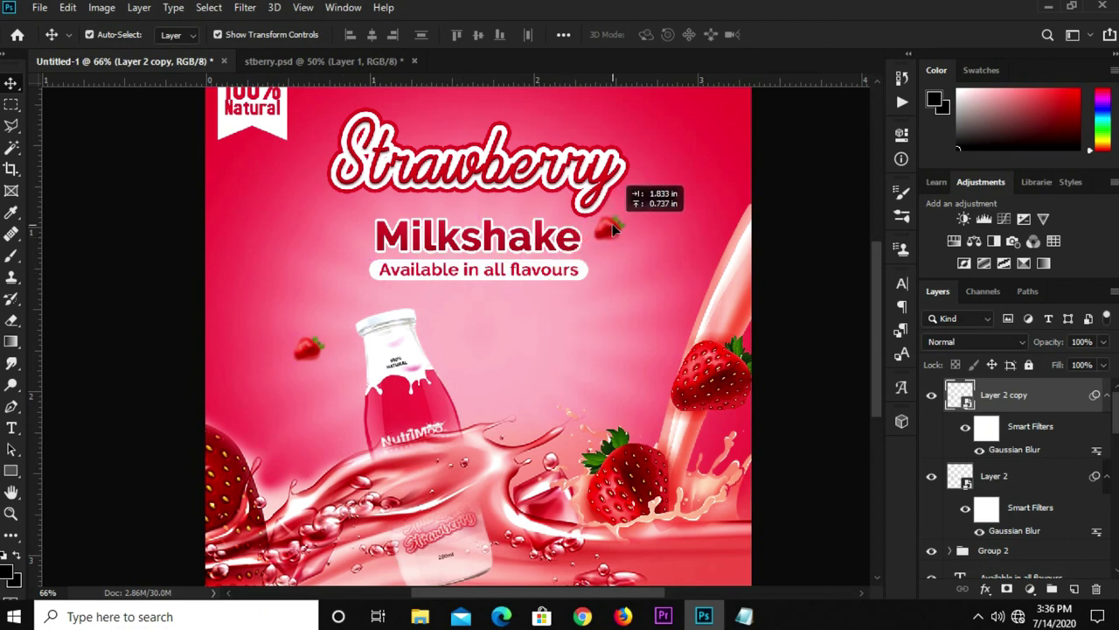
{"action": "left_click_drag", "start_coordinate": [617, 229], "coordinate": [626, 254]}
{"action": "key", "text": "ctrl+minus"}
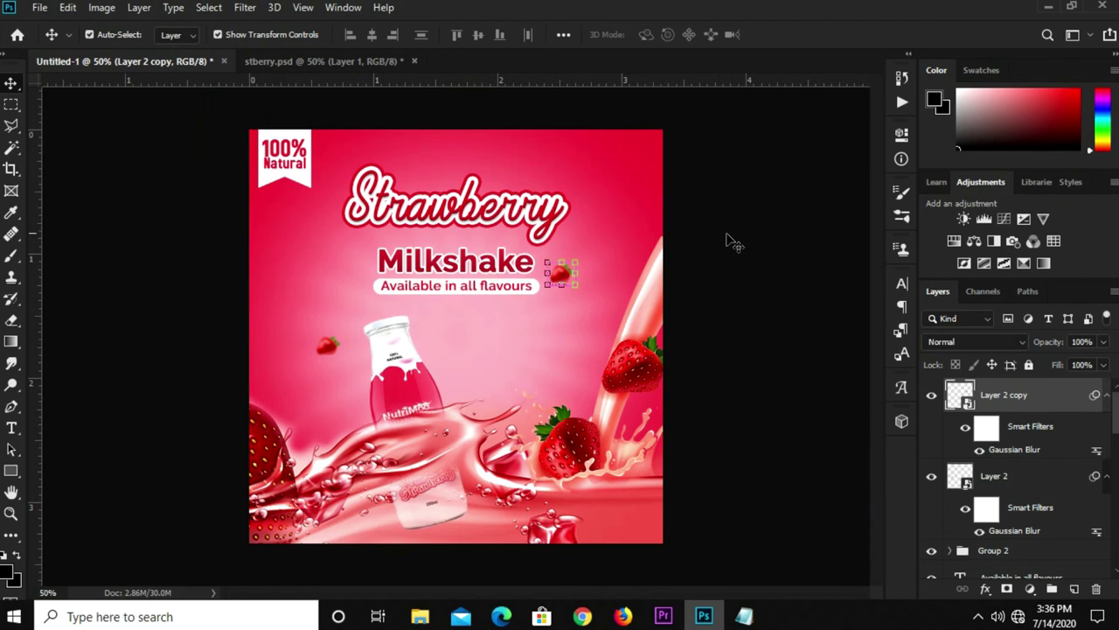
{"action": "left_click", "coordinate": [711, 231], "text": "ctrl"}
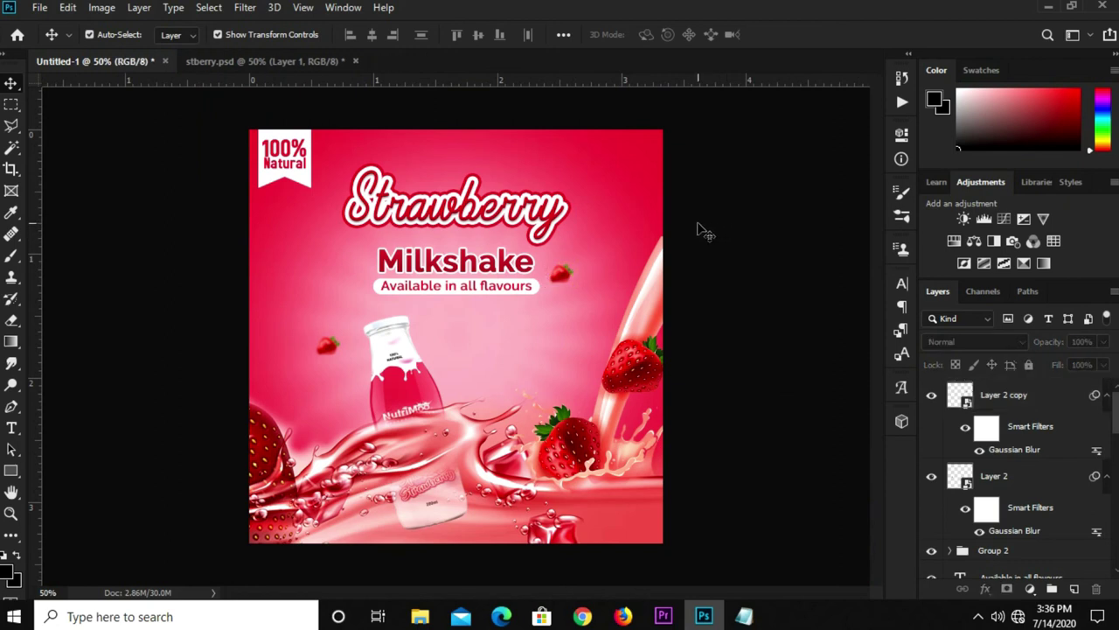
- Add a Curves adjustment layer with the RGB curve pulled down to deepen the reds
{"action": "left_click", "coordinate": [1030, 587]}
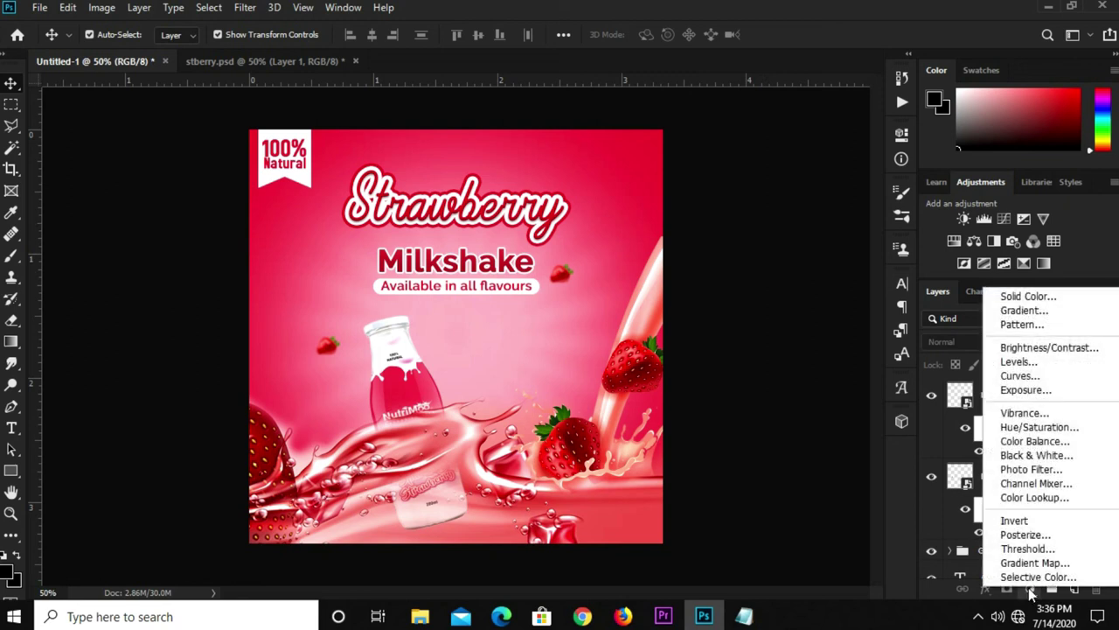
{"action": "left_click", "coordinate": [1035, 373]}
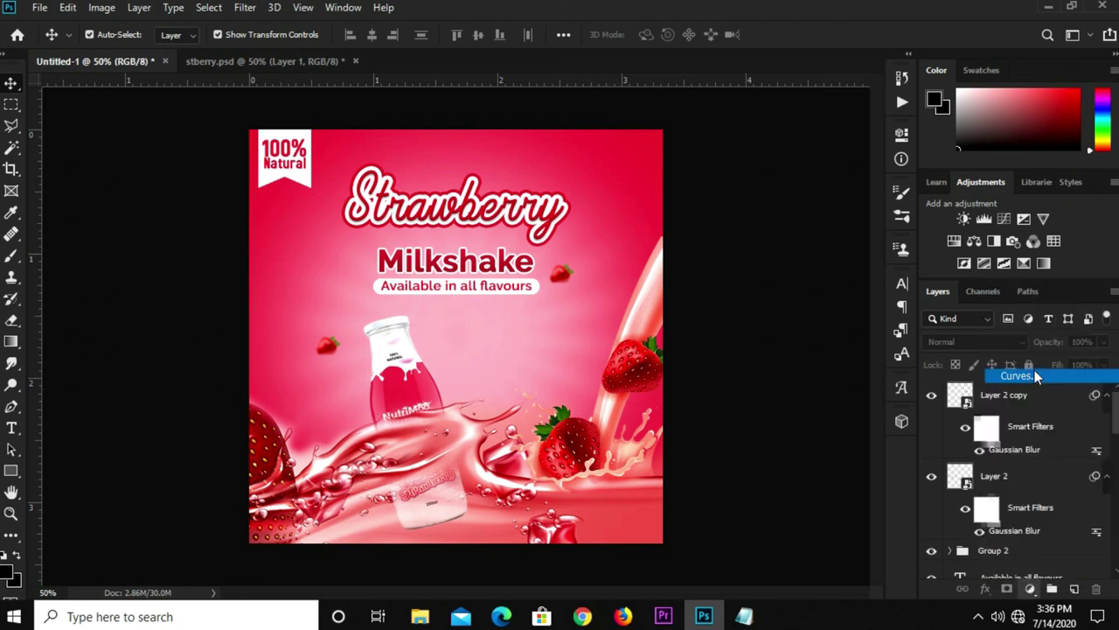
{"action": "left_click_drag", "start_coordinate": [747, 335], "coordinate": [748, 348]}
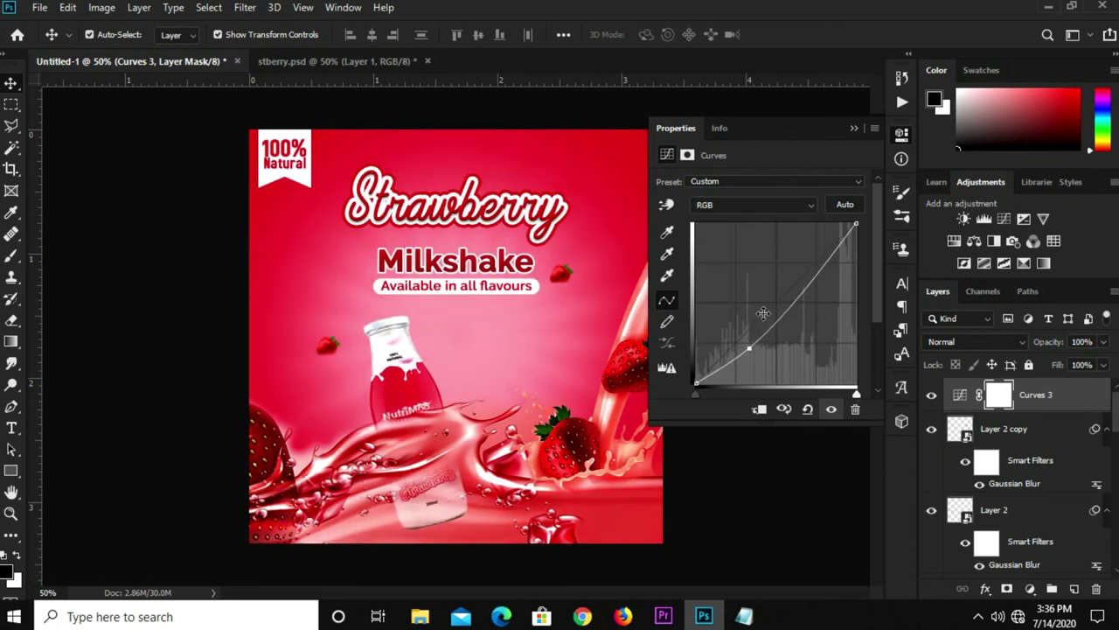
{"action": "left_click", "coordinate": [854, 129]}
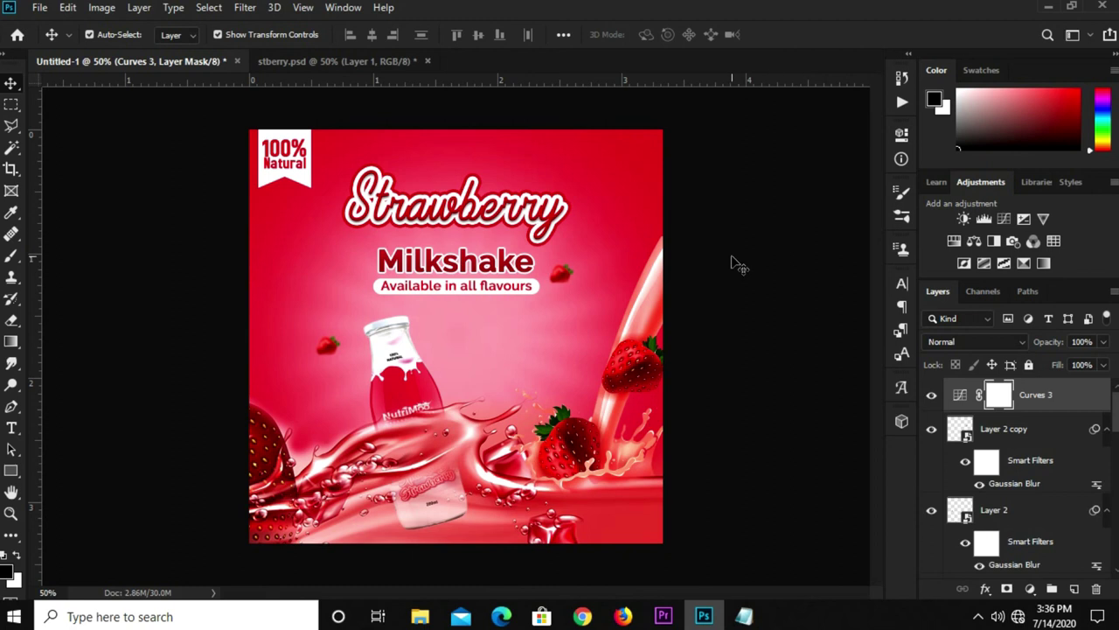
{"action": "left_click", "coordinate": [735, 263]}
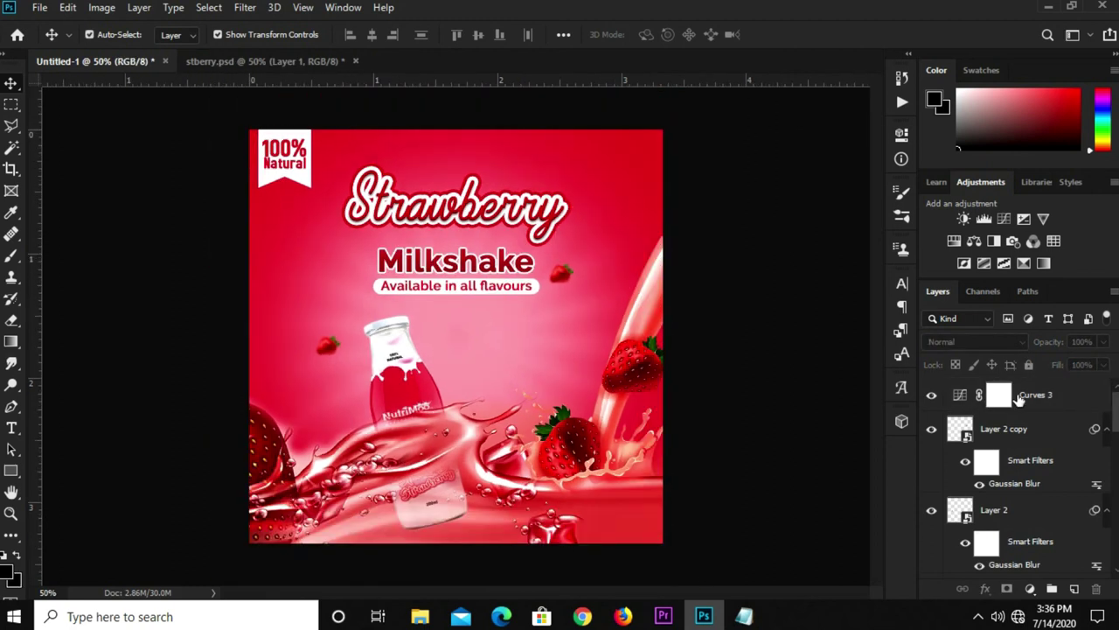
- Set the Curves 3 adjustment layer's opacity to 85%, comparing it hidden and shown
{"action": "left_click", "coordinate": [1046, 402]}
{"action": "left_click_drag", "start_coordinate": [1104, 342], "coordinate": [1100, 365]}
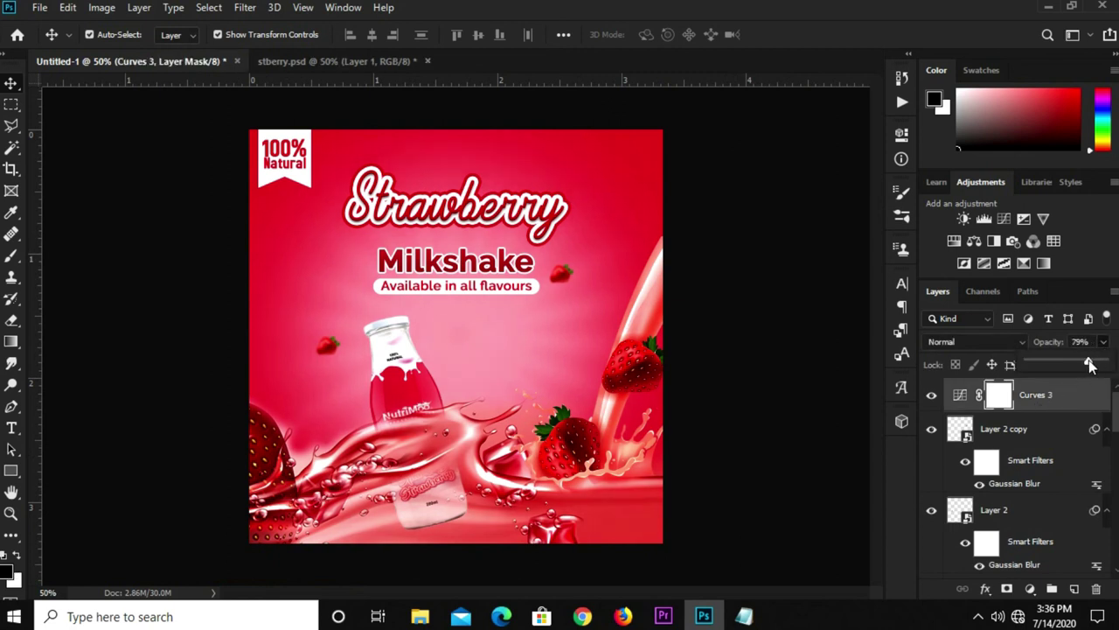
{"action": "left_click_drag", "start_coordinate": [1089, 366], "coordinate": [1090, 366]}
{"action": "left_click", "coordinate": [932, 398]}
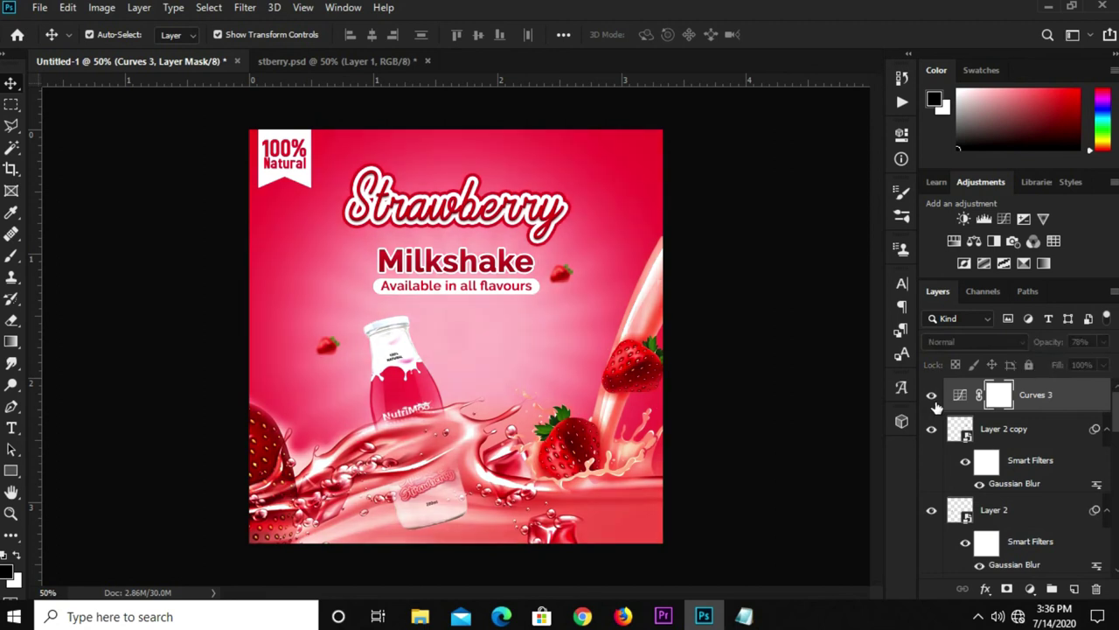
{"action": "left_click", "coordinate": [932, 398]}
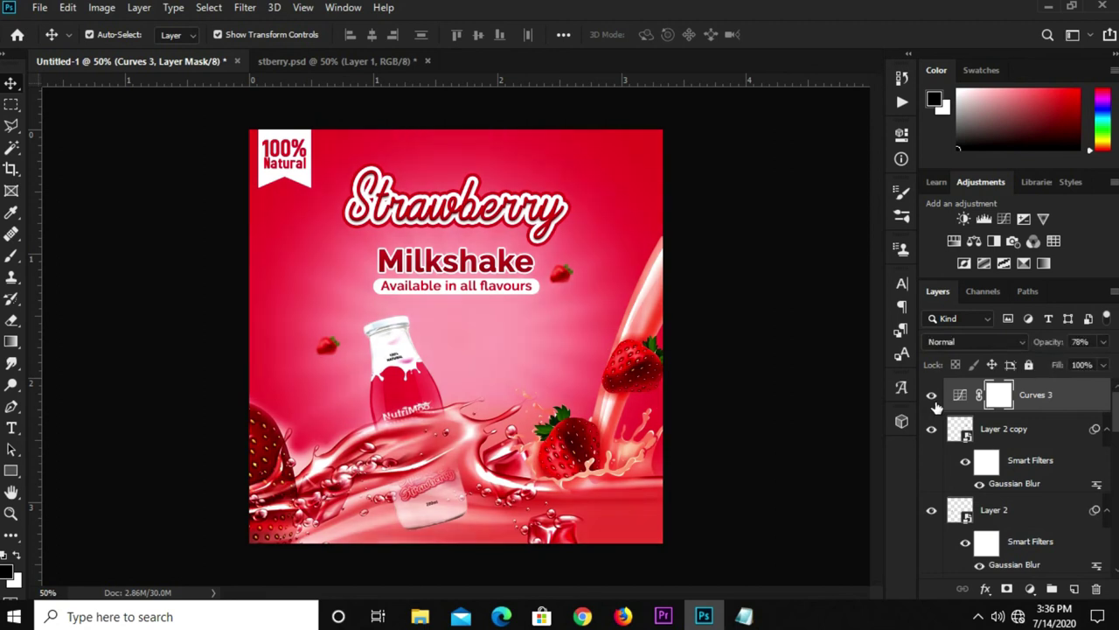
{"action": "left_click", "coordinate": [759, 361]}
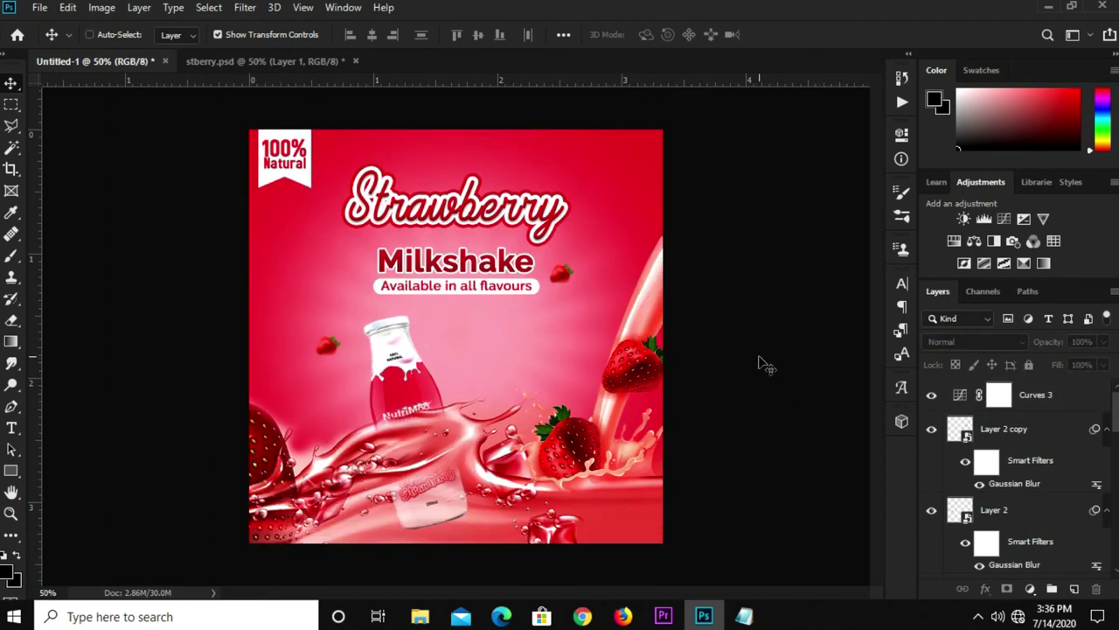
{"action": "left_click", "coordinate": [1060, 403]}
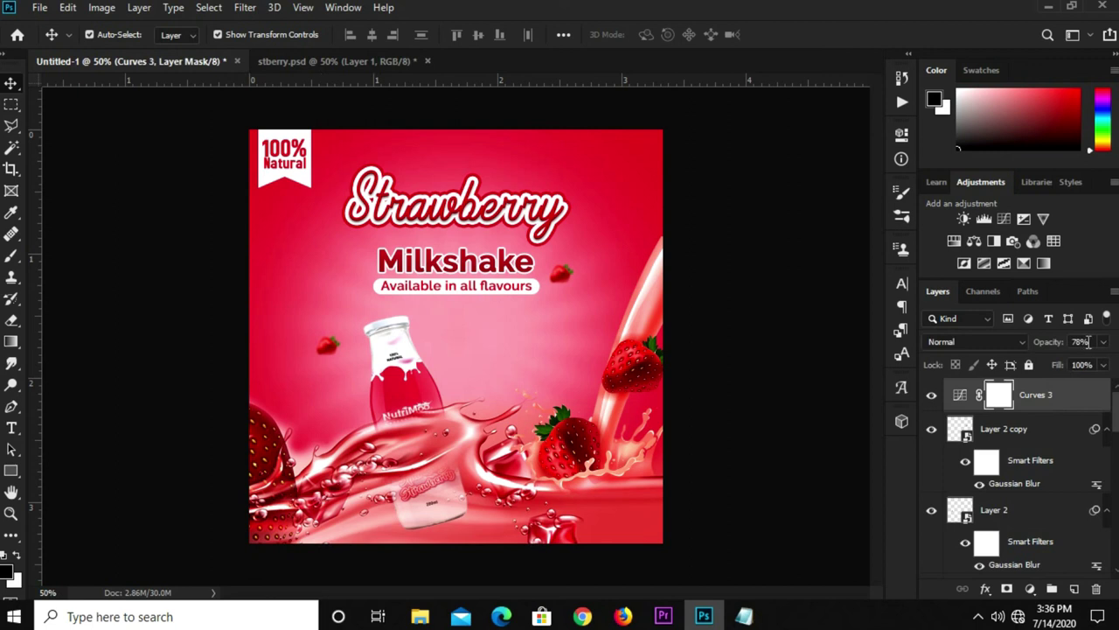
{"action": "left_click", "coordinate": [1089, 341]}
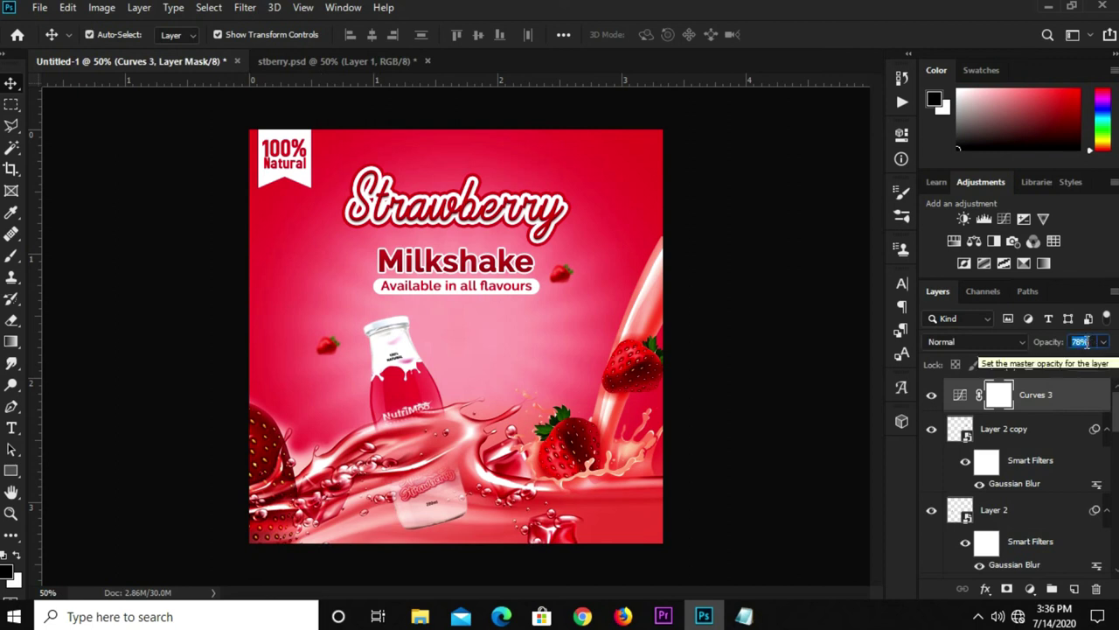
{"action": "type", "text": "8"}
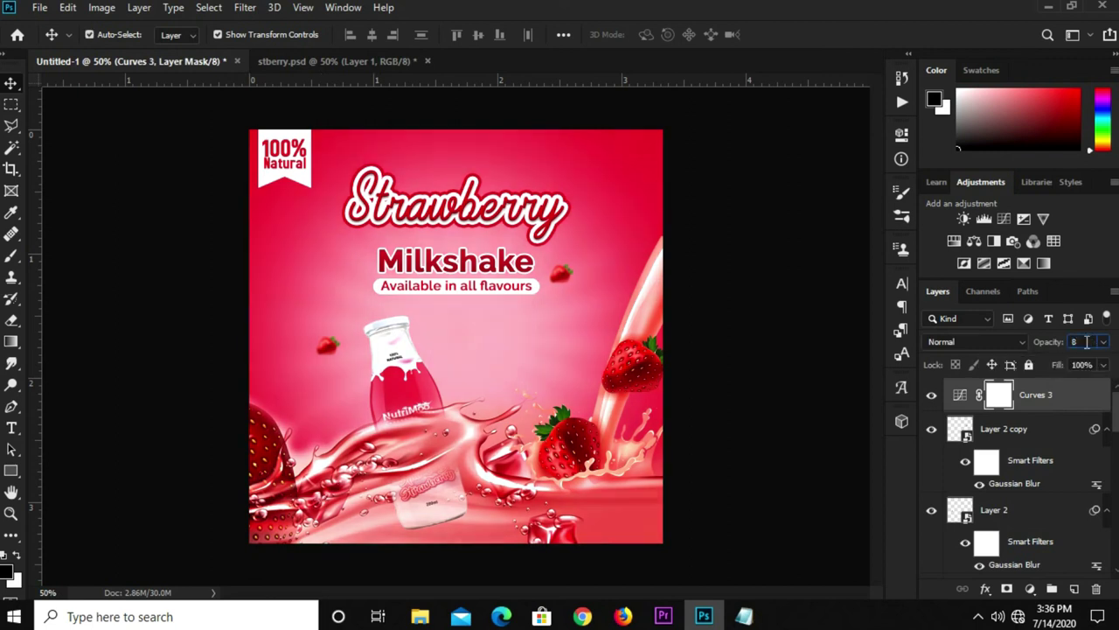
{"action": "type", "text": "5"}
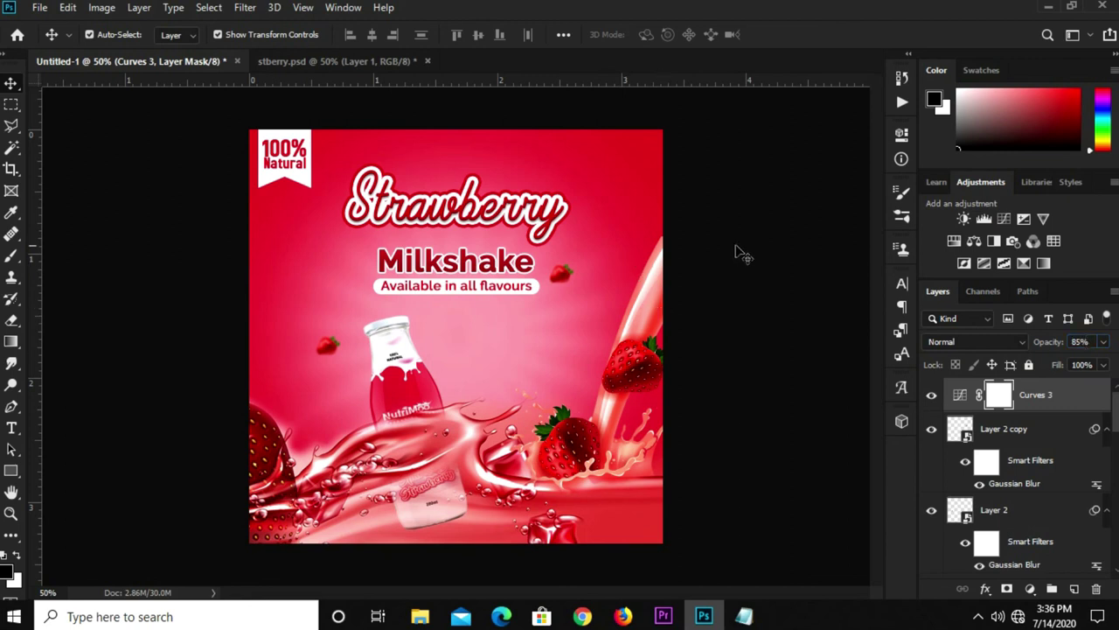
{"action": "left_click", "coordinate": [748, 255]}
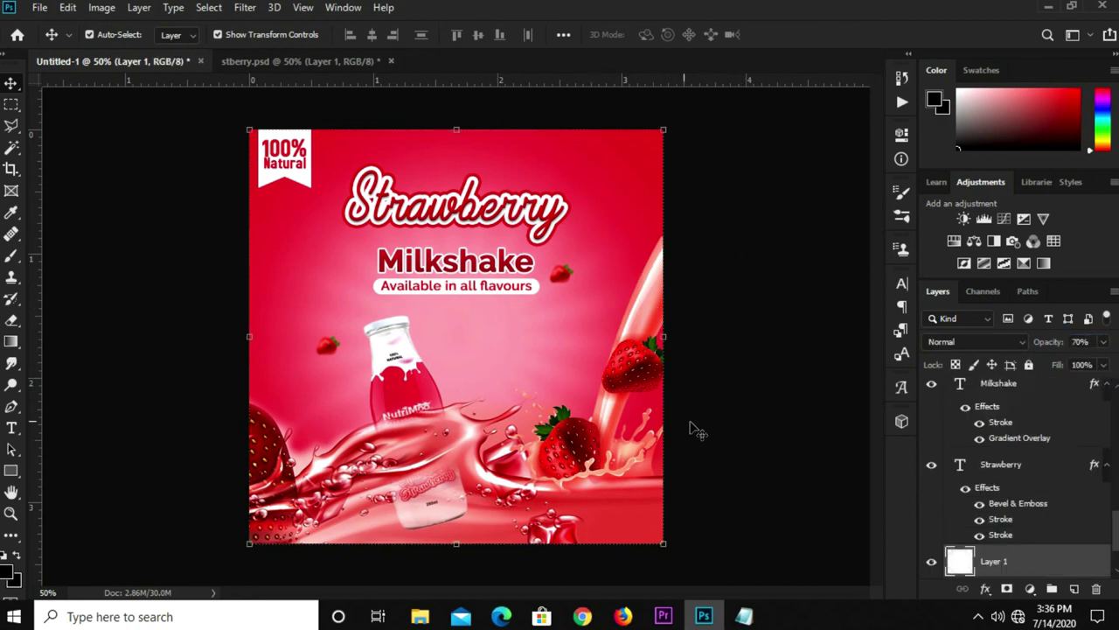
- Scroll the Layers panel and select the Ray-PNG-Free-Download rays layer
{"action": "scroll", "coordinate": [1060, 547], "scroll_direction": "down", "scroll_amount": 2}
{"action": "scroll", "coordinate": [1031, 495], "scroll_direction": "up", "scroll_amount": 1}
{"action": "scroll", "coordinate": [1031, 496], "scroll_direction": "up", "scroll_amount": 1}
{"action": "scroll", "coordinate": [1032, 499], "scroll_direction": "down", "scroll_amount": 2}
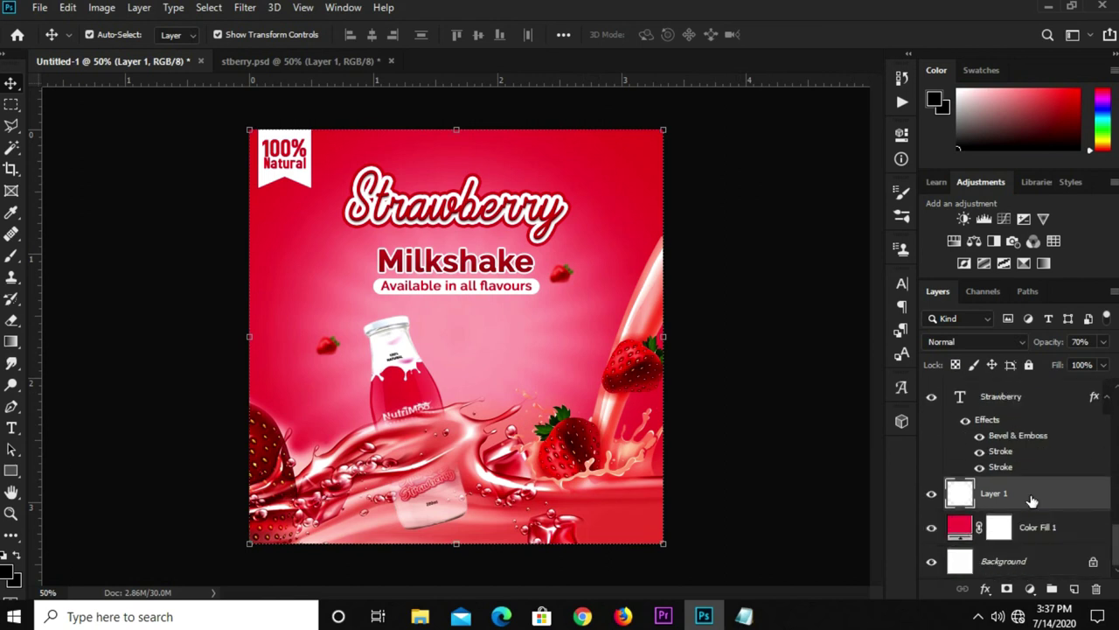
{"action": "scroll", "coordinate": [1032, 500], "scroll_direction": "up", "scroll_amount": 1}
{"action": "scroll", "coordinate": [1032, 500], "scroll_direction": "up", "scroll_amount": 2}
{"action": "scroll", "coordinate": [1032, 501], "scroll_direction": "up", "scroll_amount": 2}
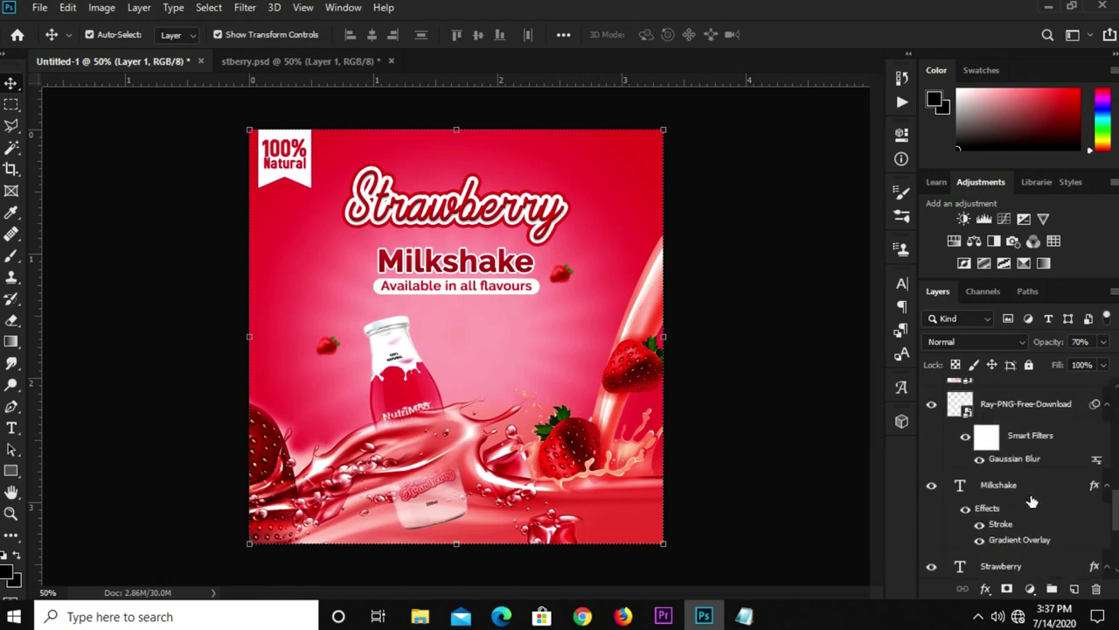
{"action": "scroll", "coordinate": [1032, 502], "scroll_direction": "up", "scroll_amount": 2}
{"action": "left_click", "coordinate": [1010, 481]}
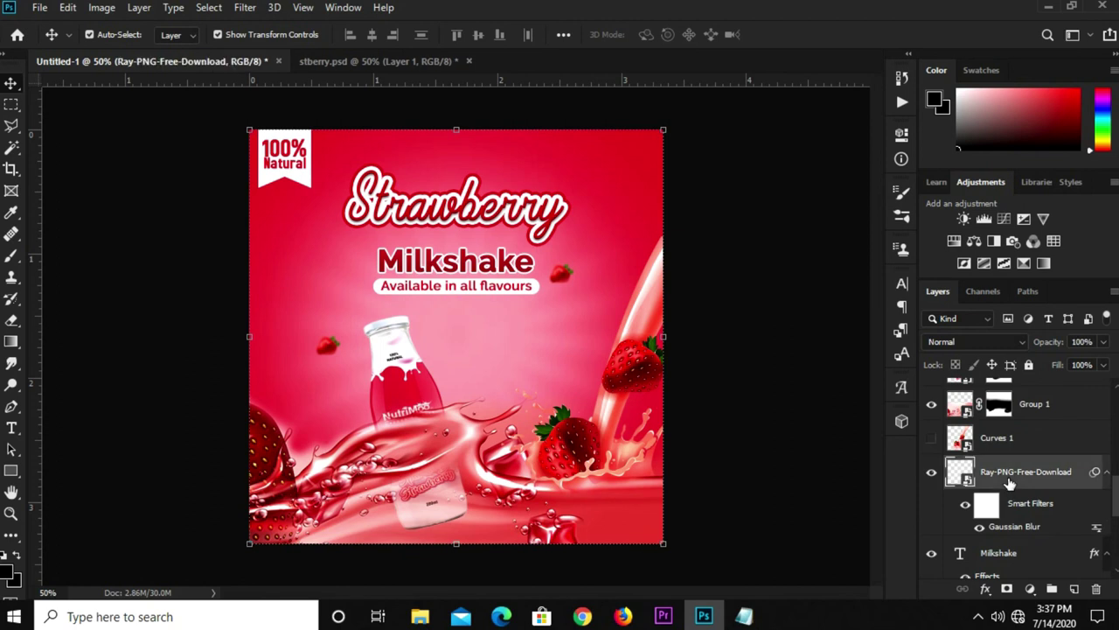
{"action": "scroll", "coordinate": [743, 450], "scroll_direction": "down", "scroll_amount": 1, "text": "alt"}
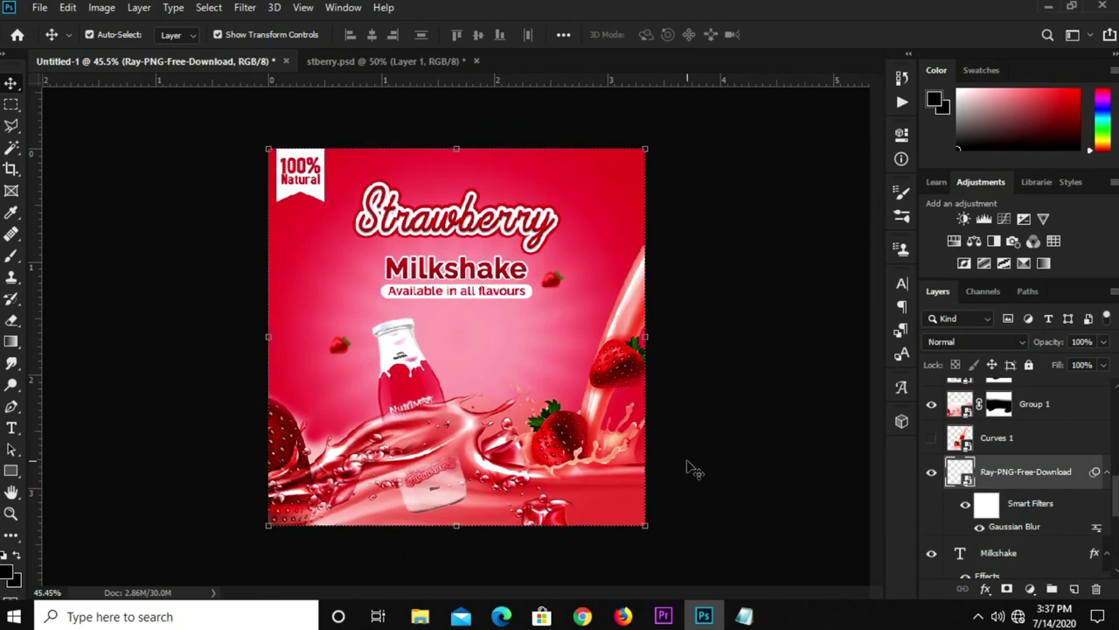
- Free-transform the rays layer to about 118%, extending it past the top and bottom edges
{"action": "key", "text": "ctrl+t"}
{"action": "left_click", "coordinate": [569, 254]}
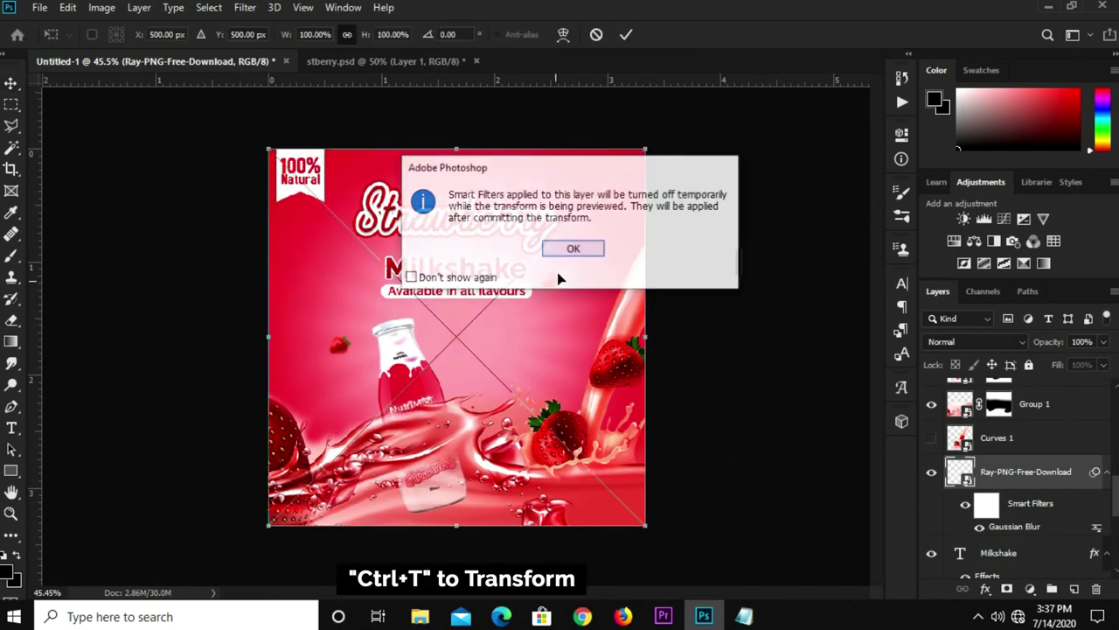
{"action": "left_click_drag", "start_coordinate": [458, 538], "coordinate": [464, 560]}
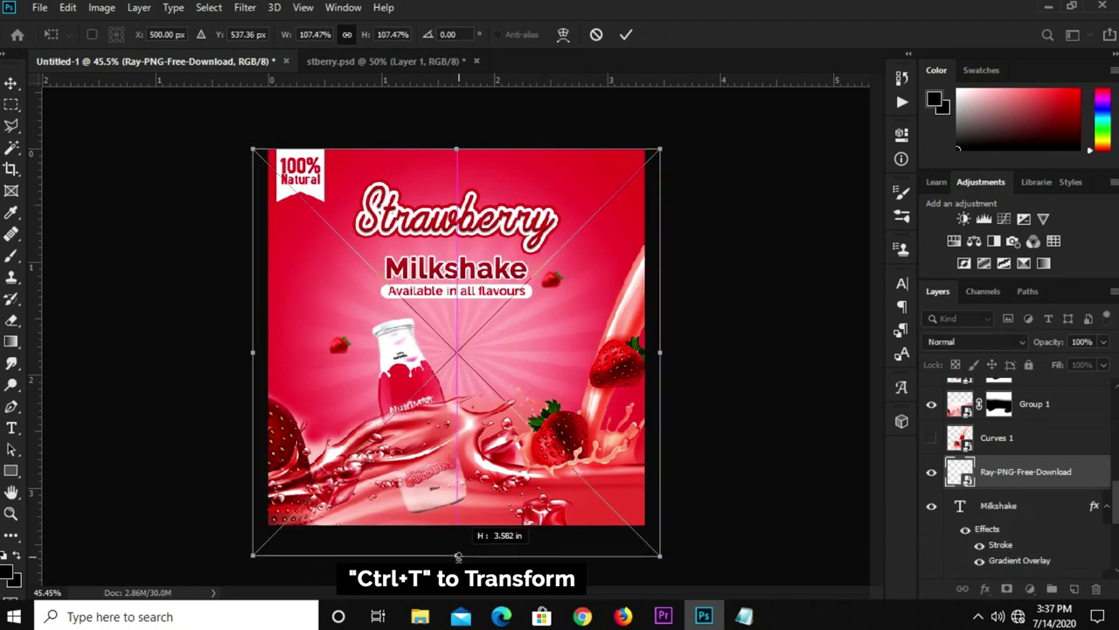
{"action": "left_click_drag", "start_coordinate": [460, 150], "coordinate": [460, 115]}
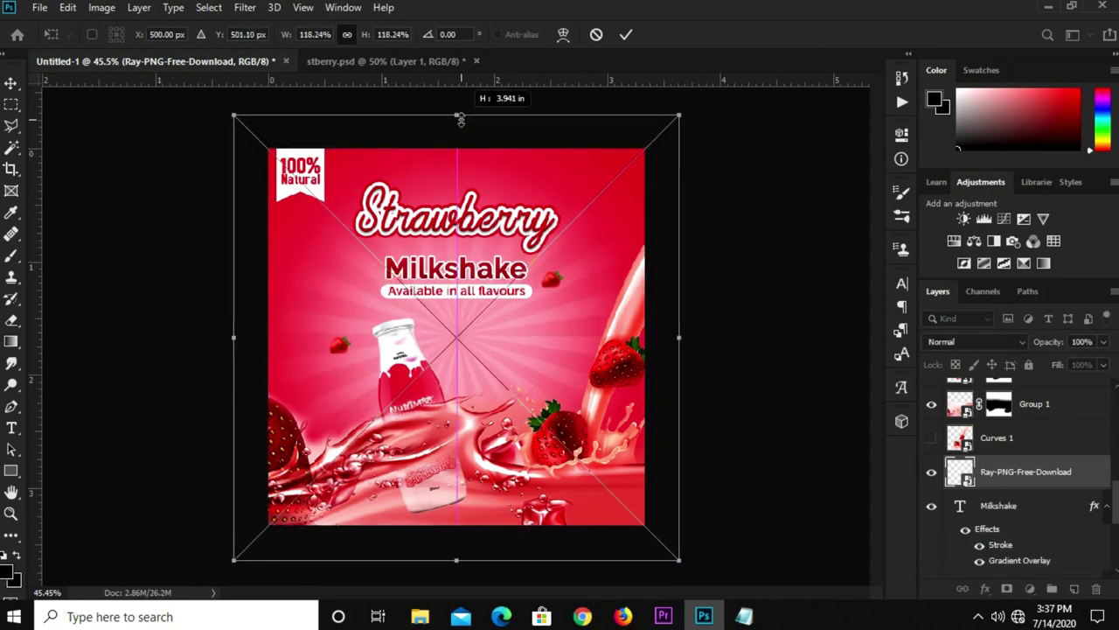
{"action": "left_click", "coordinate": [626, 34]}
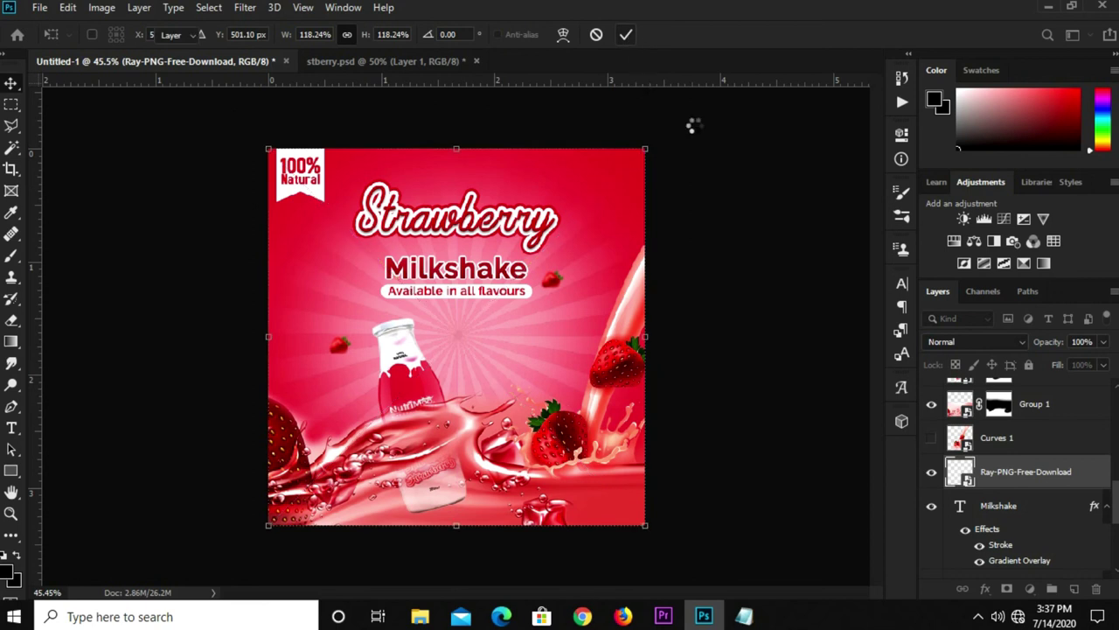
{"action": "left_click", "coordinate": [752, 247]}
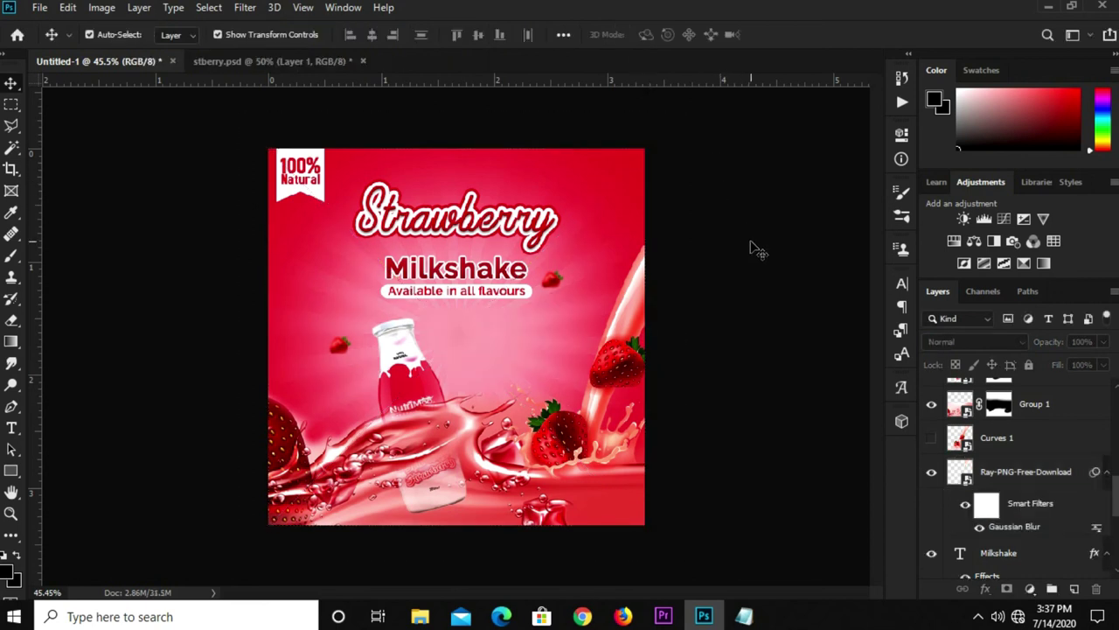
{"action": "scroll", "coordinate": [761, 252], "scroll_direction": "up", "scroll_amount": 2}
{"action": "scroll", "coordinate": [757, 249], "scroll_direction": "down", "scroll_amount": 1}
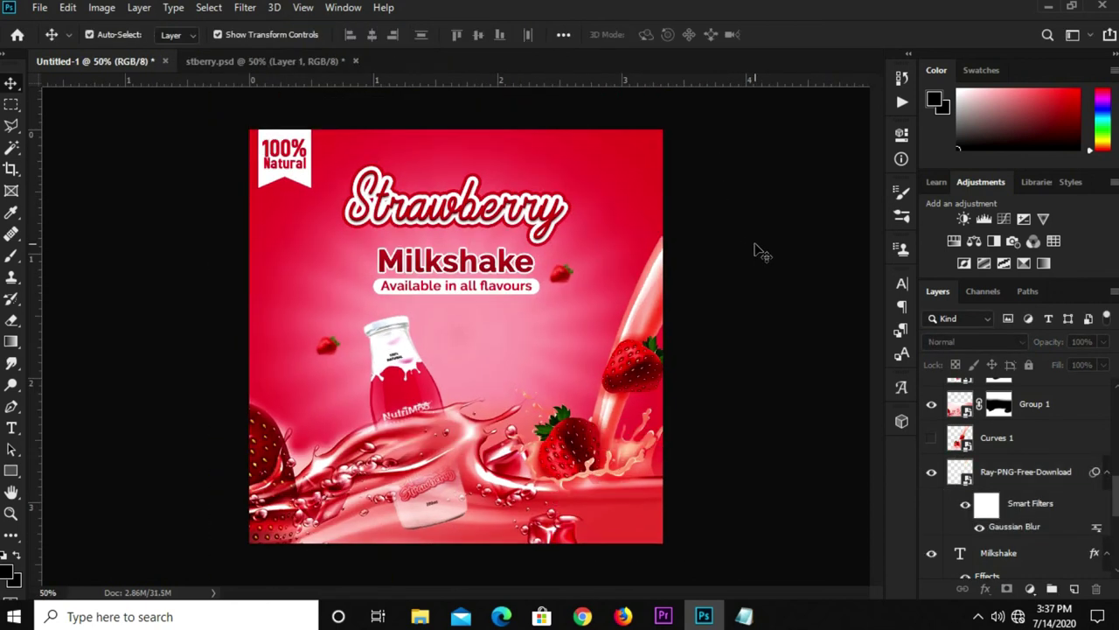